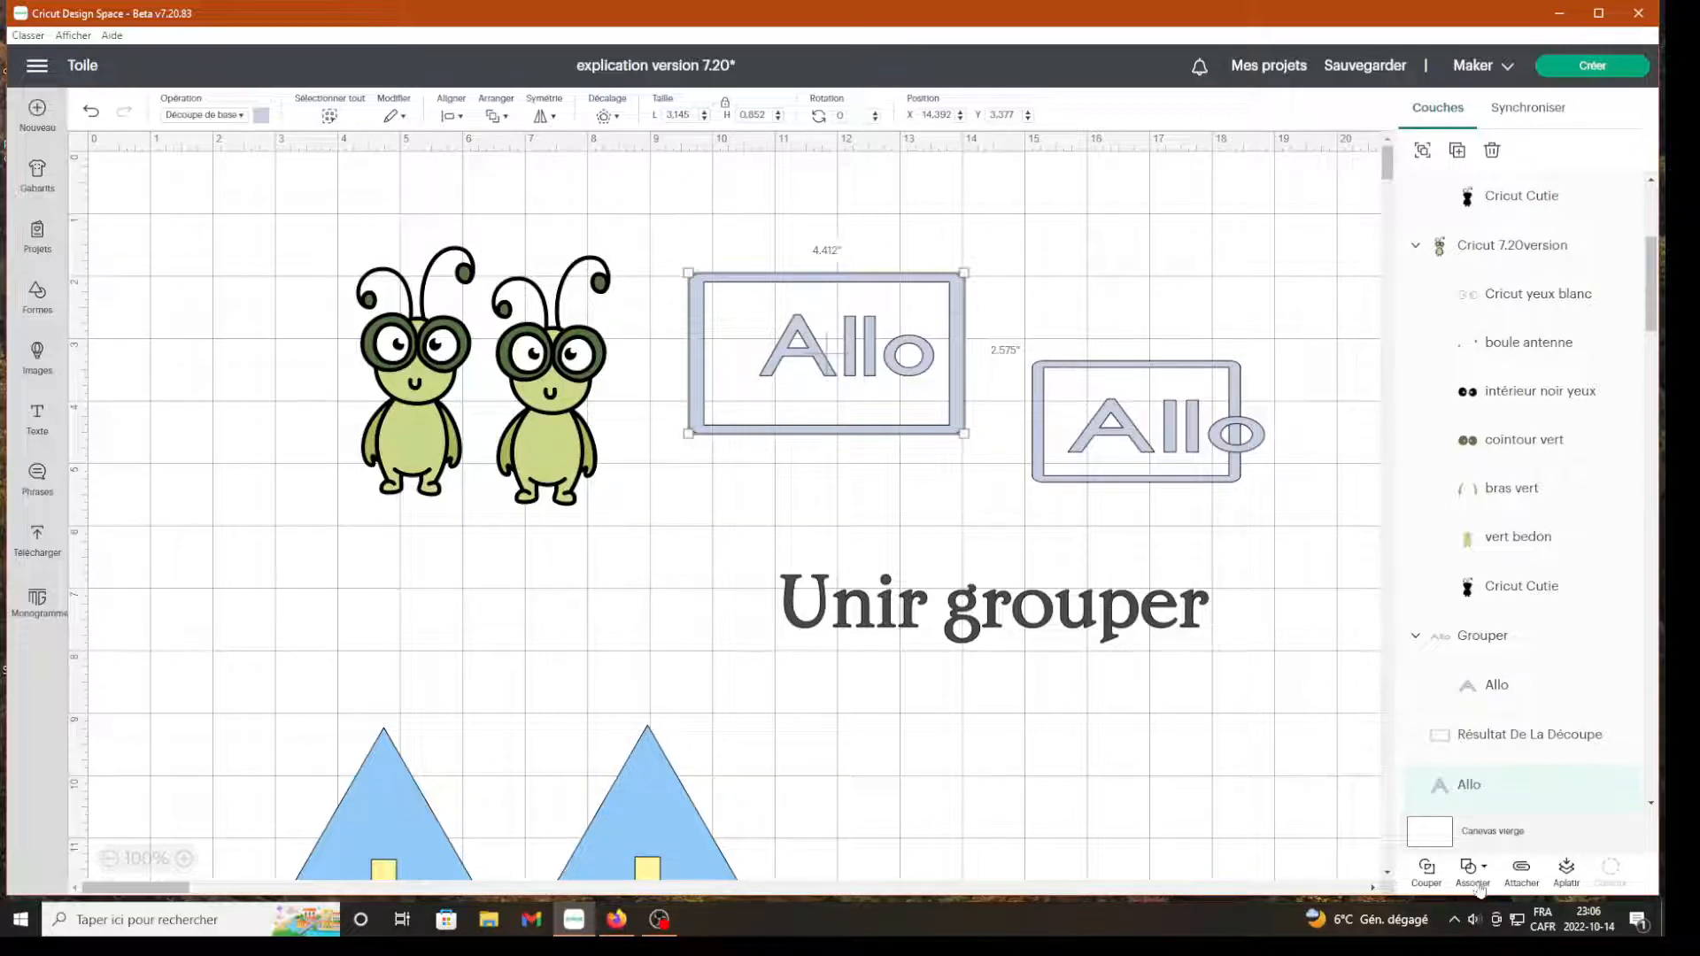
# Combine the left Allo text with its frame using Grouper, and move the combined design slightly up and to the right
pyautogui.click(1473, 871)
pyautogui.click(661, 242)
pyautogui.moveTo(661, 241); pyautogui.dragTo(997, 459)
pyautogui.click(1476, 872)
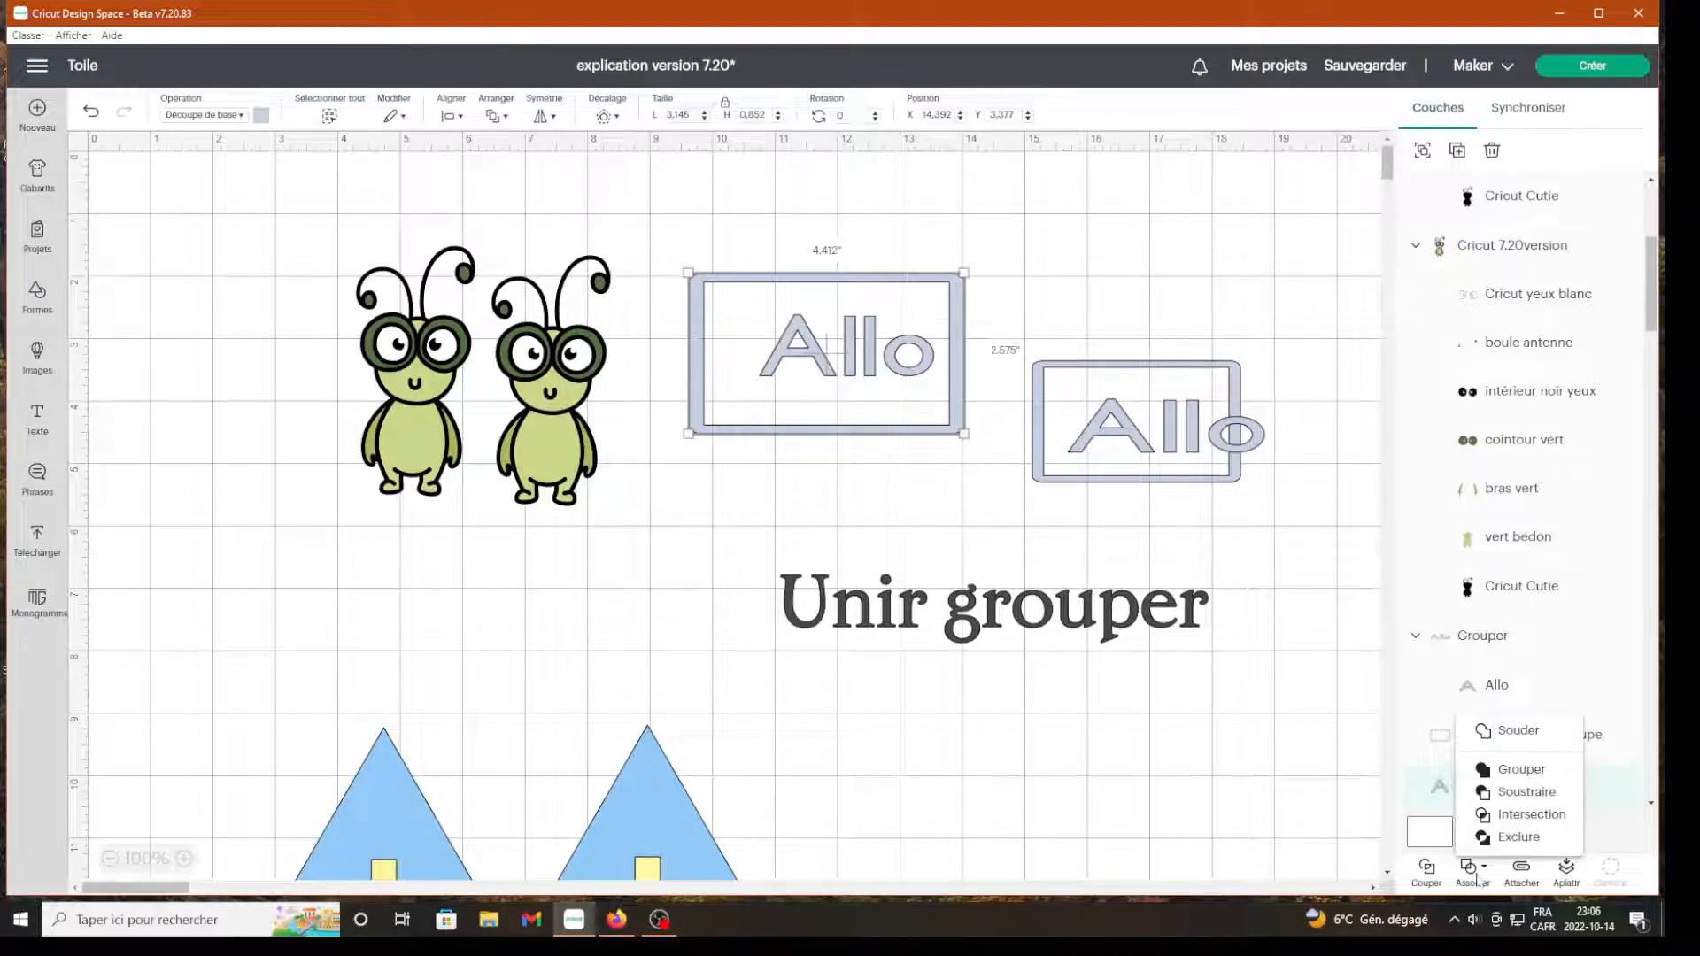
pyautogui.click(1522, 769)
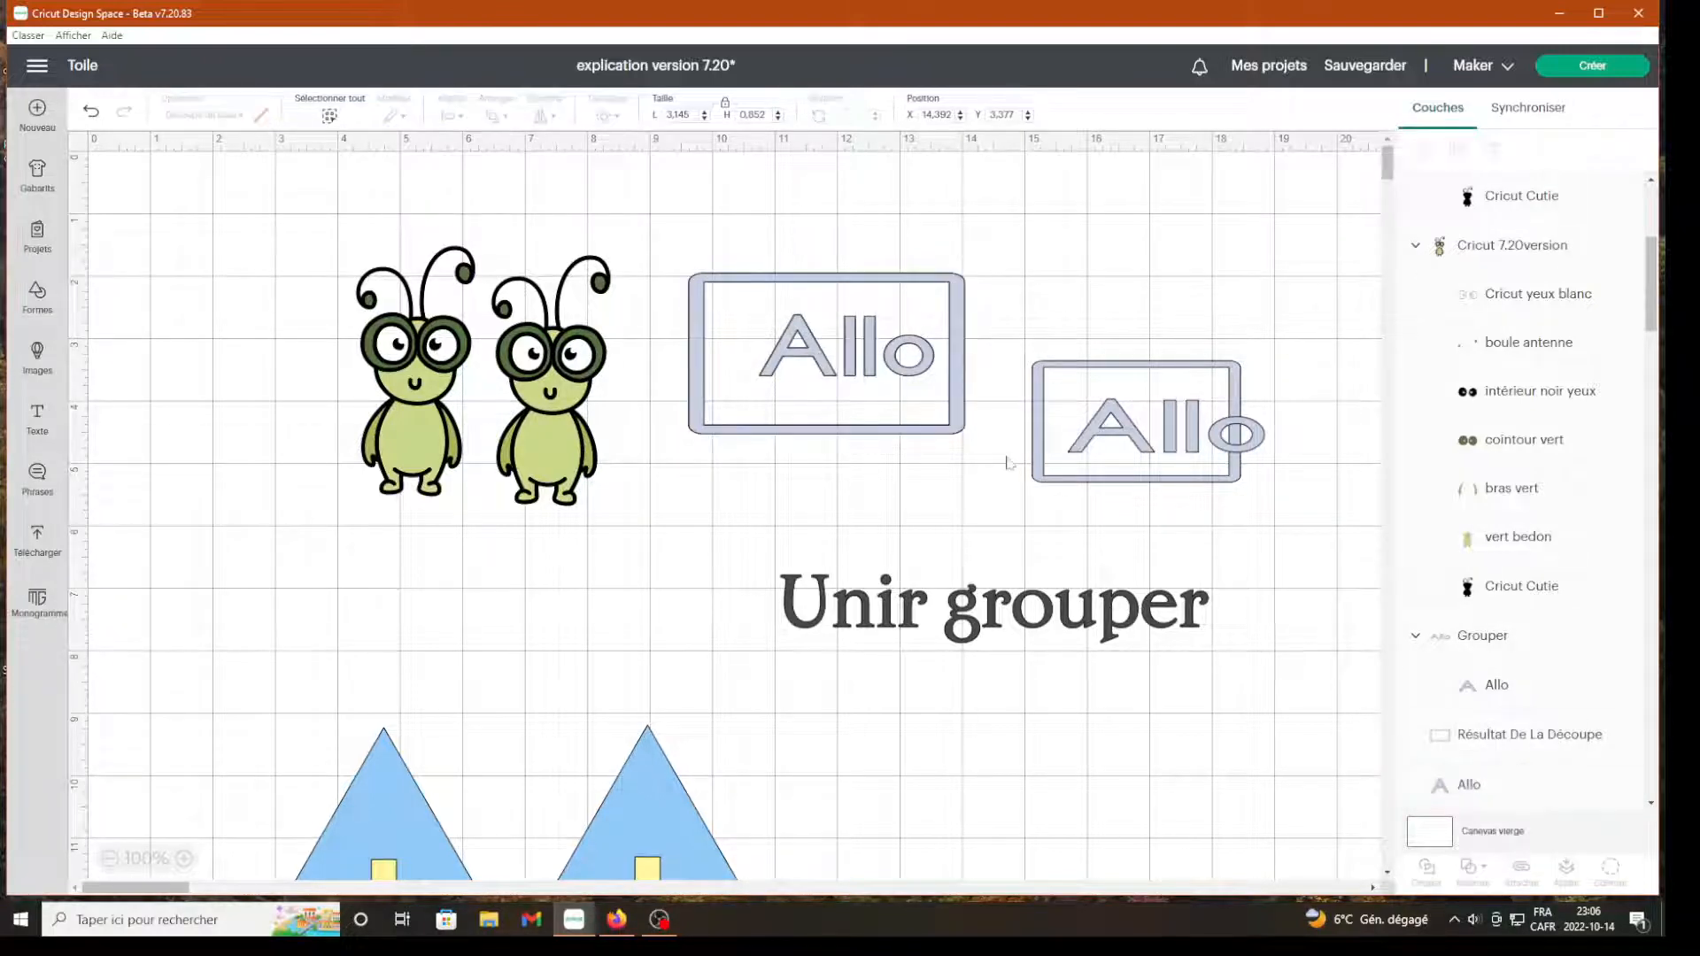
pyautogui.moveTo(934, 428); pyautogui.dragTo(997, 400)
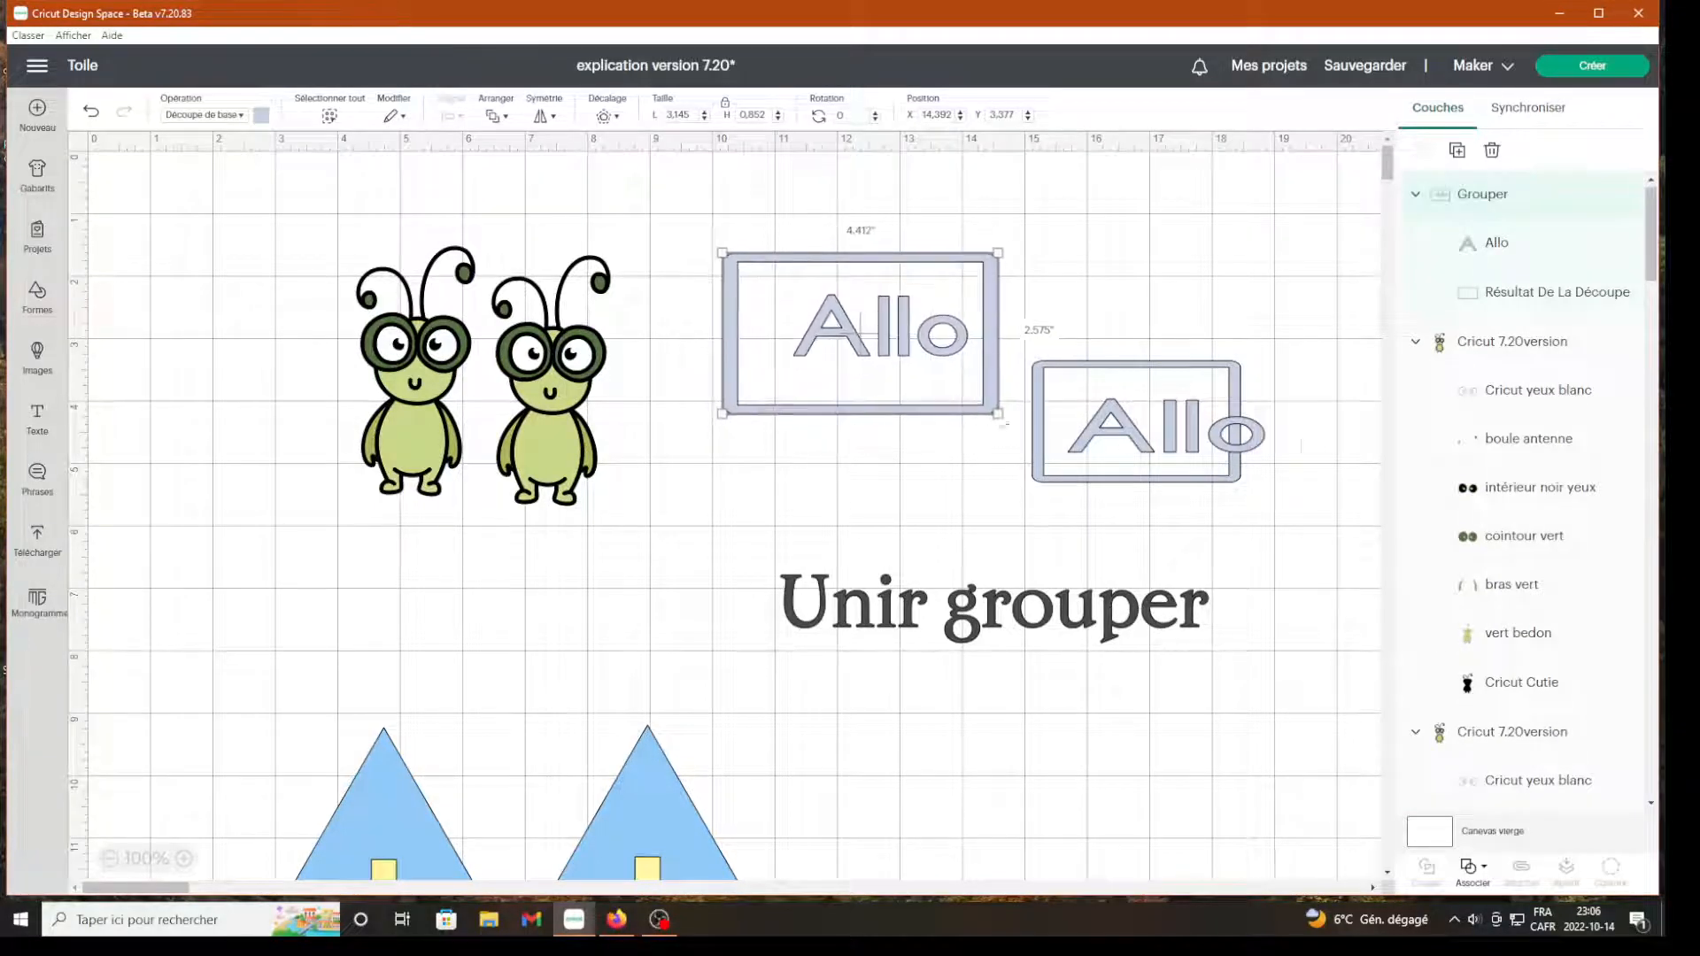
# Change the material color of the right Allo text to light yellow
pyautogui.click(1244, 447)
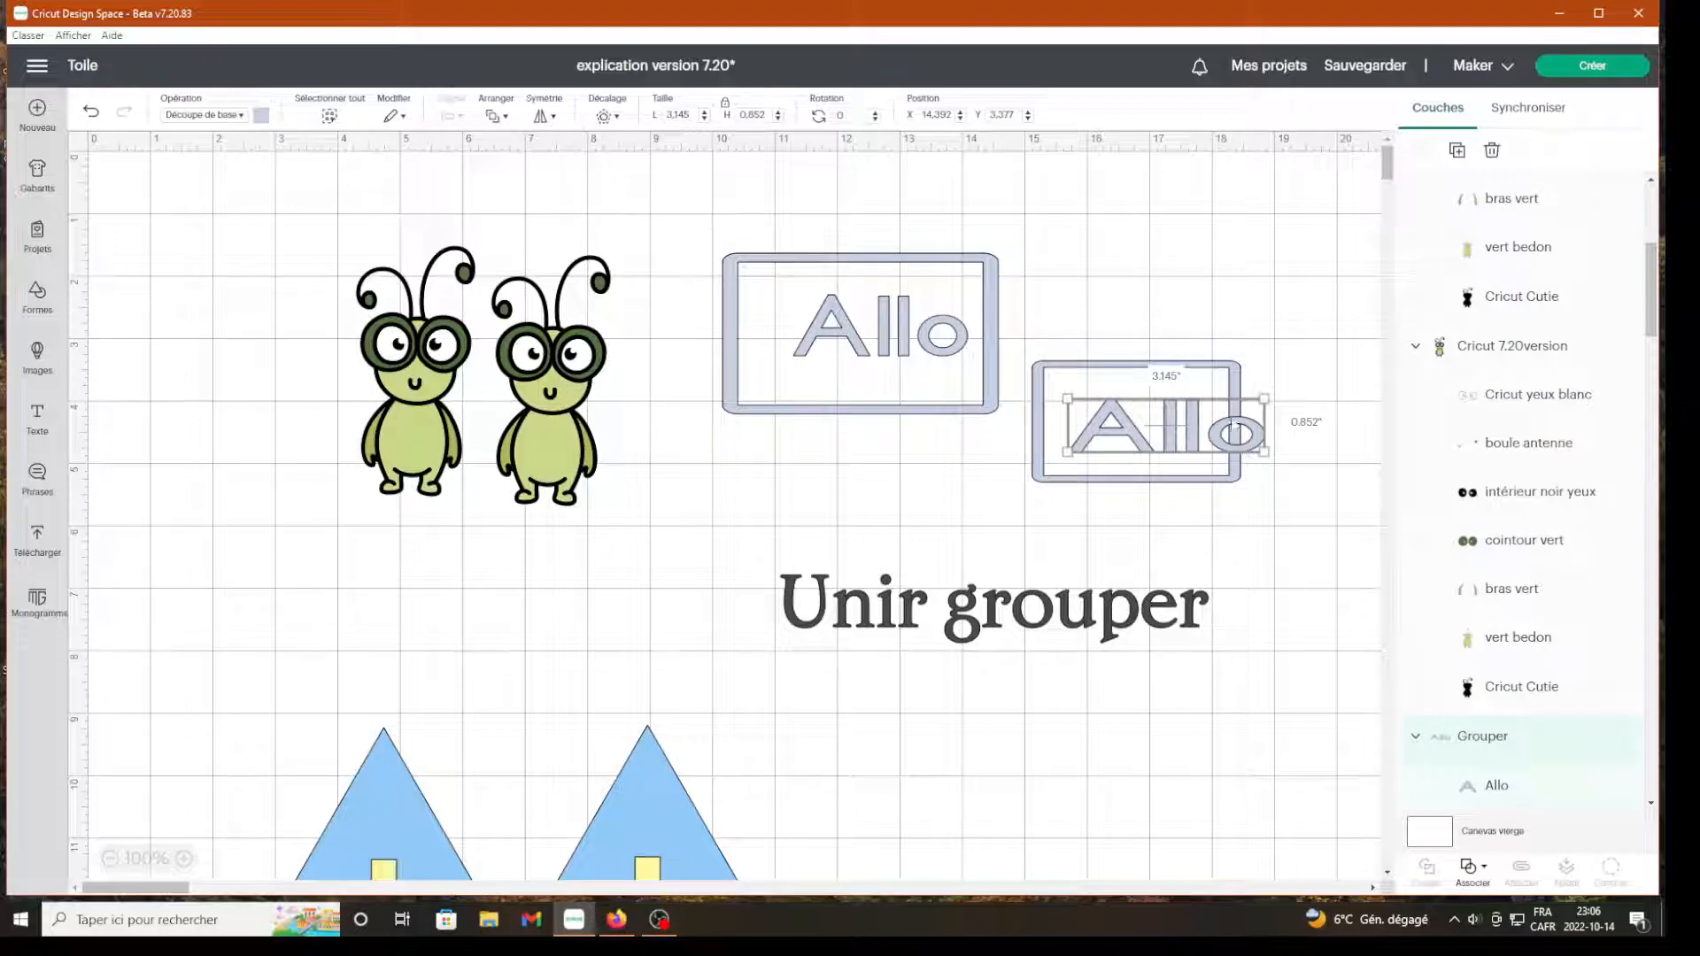
pyautogui.click(262, 115)
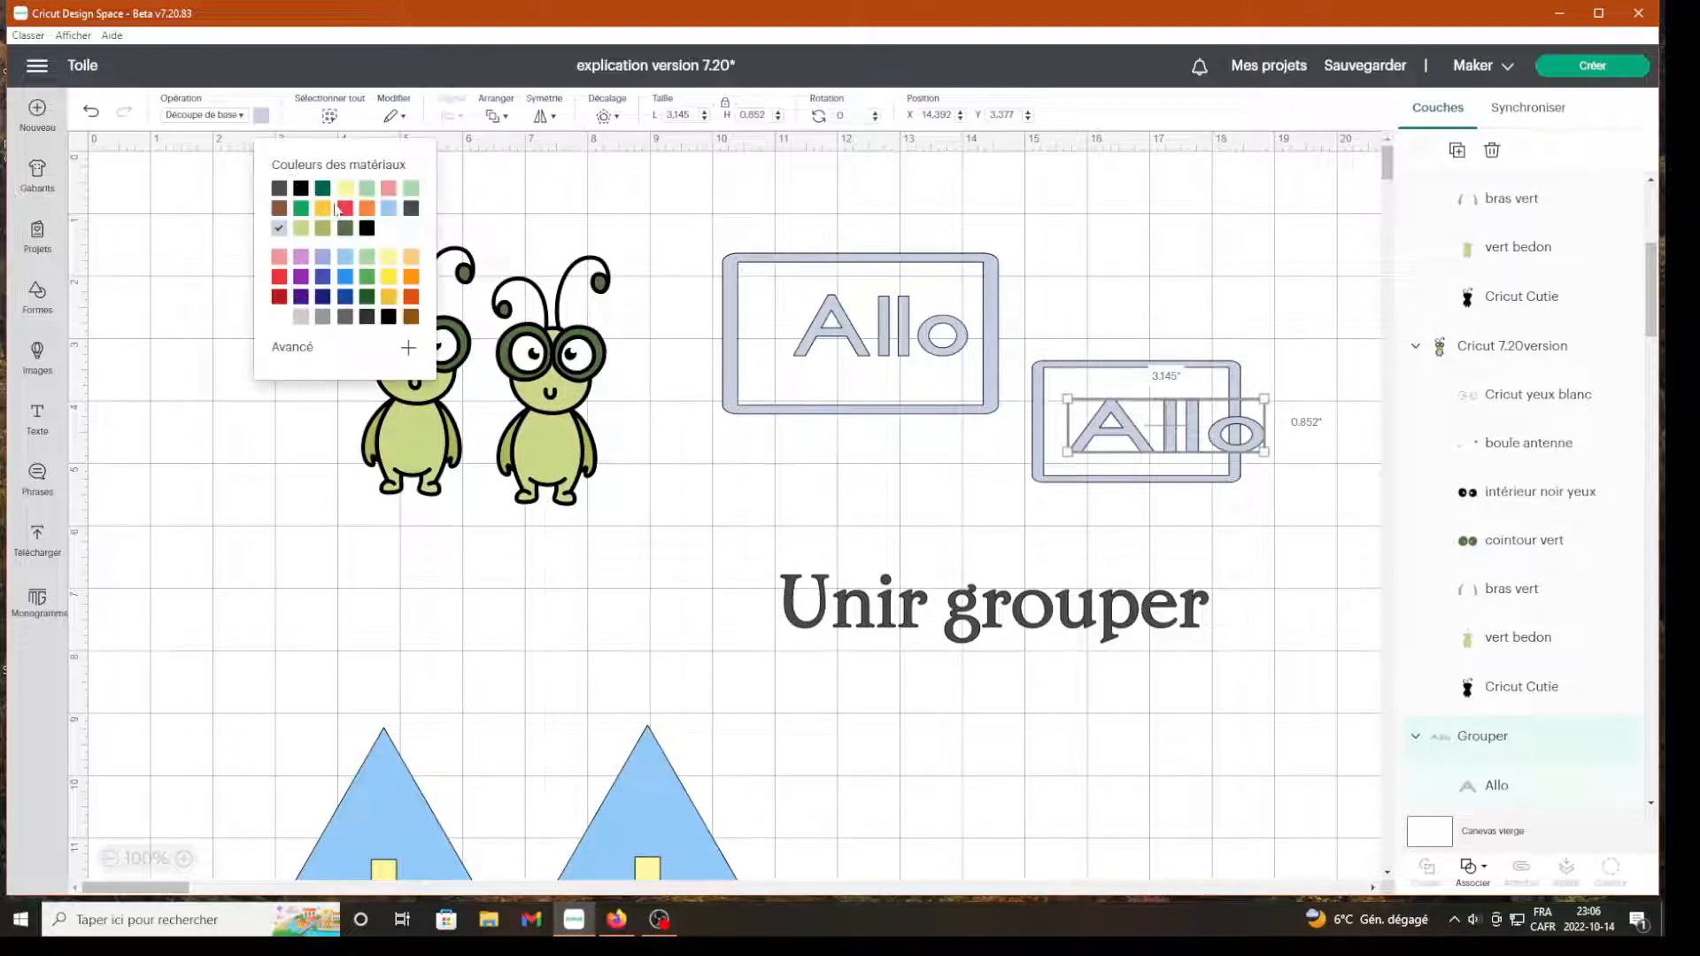
pyautogui.click(345, 189)
pyautogui.click(1169, 529)
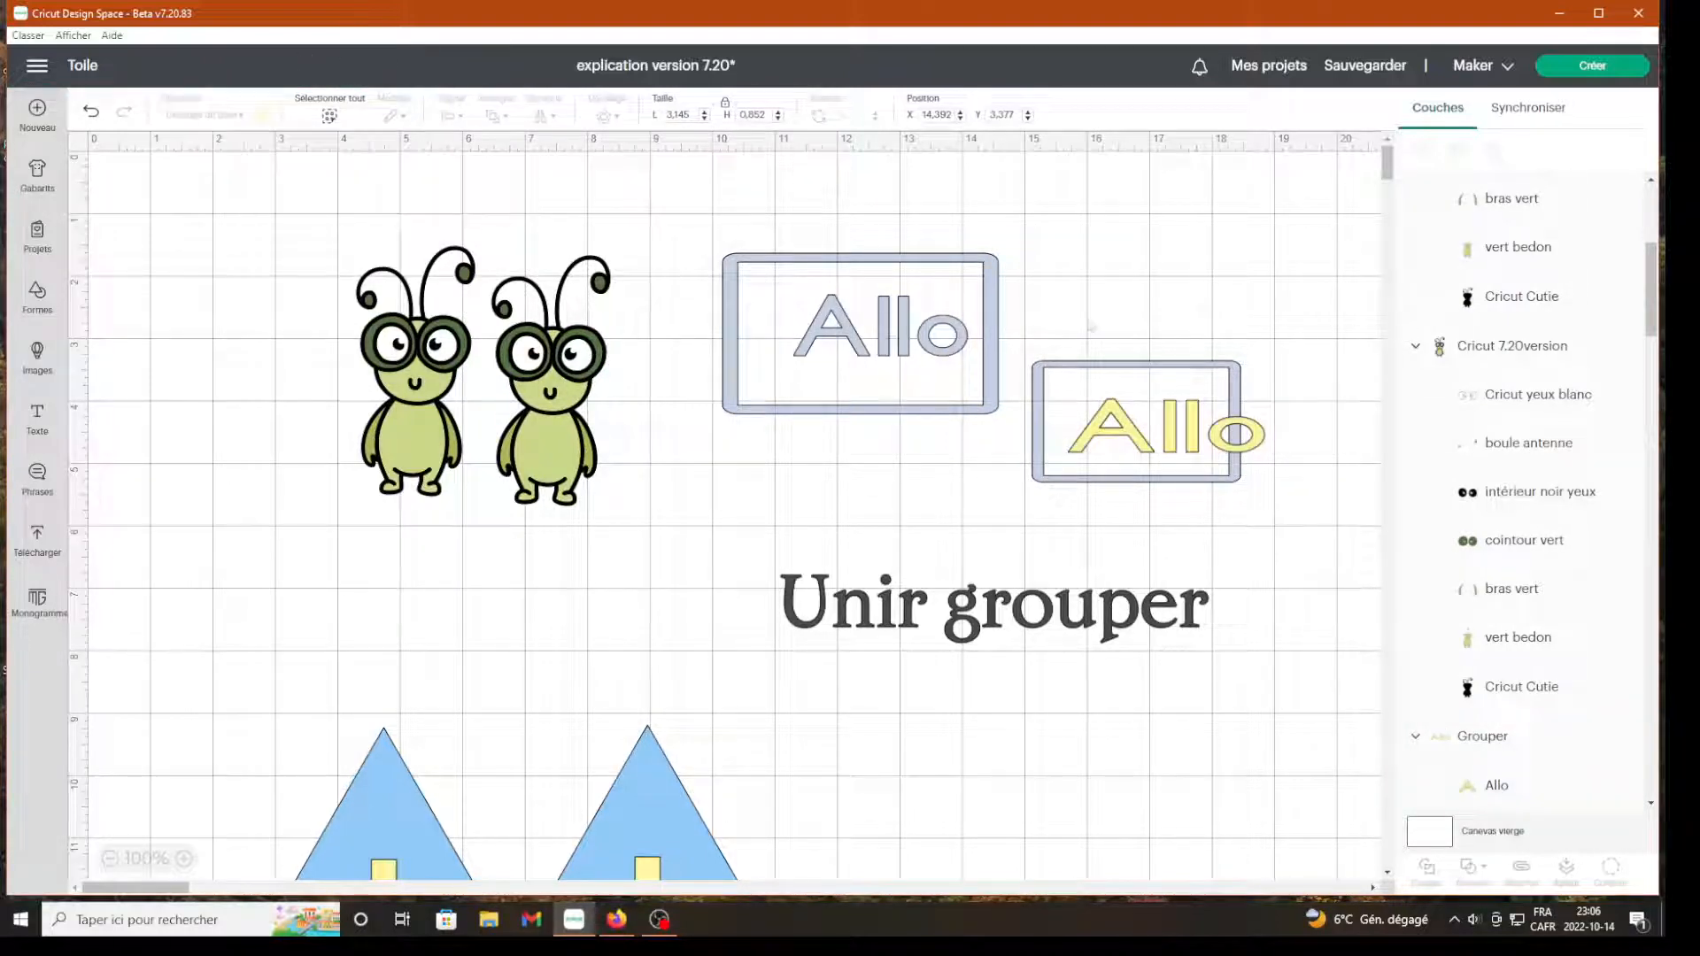
# Combine the yellow Allo text and its blue-grey frame using Grouper
pyautogui.moveTo(1027, 321); pyautogui.dragTo(1268, 501)
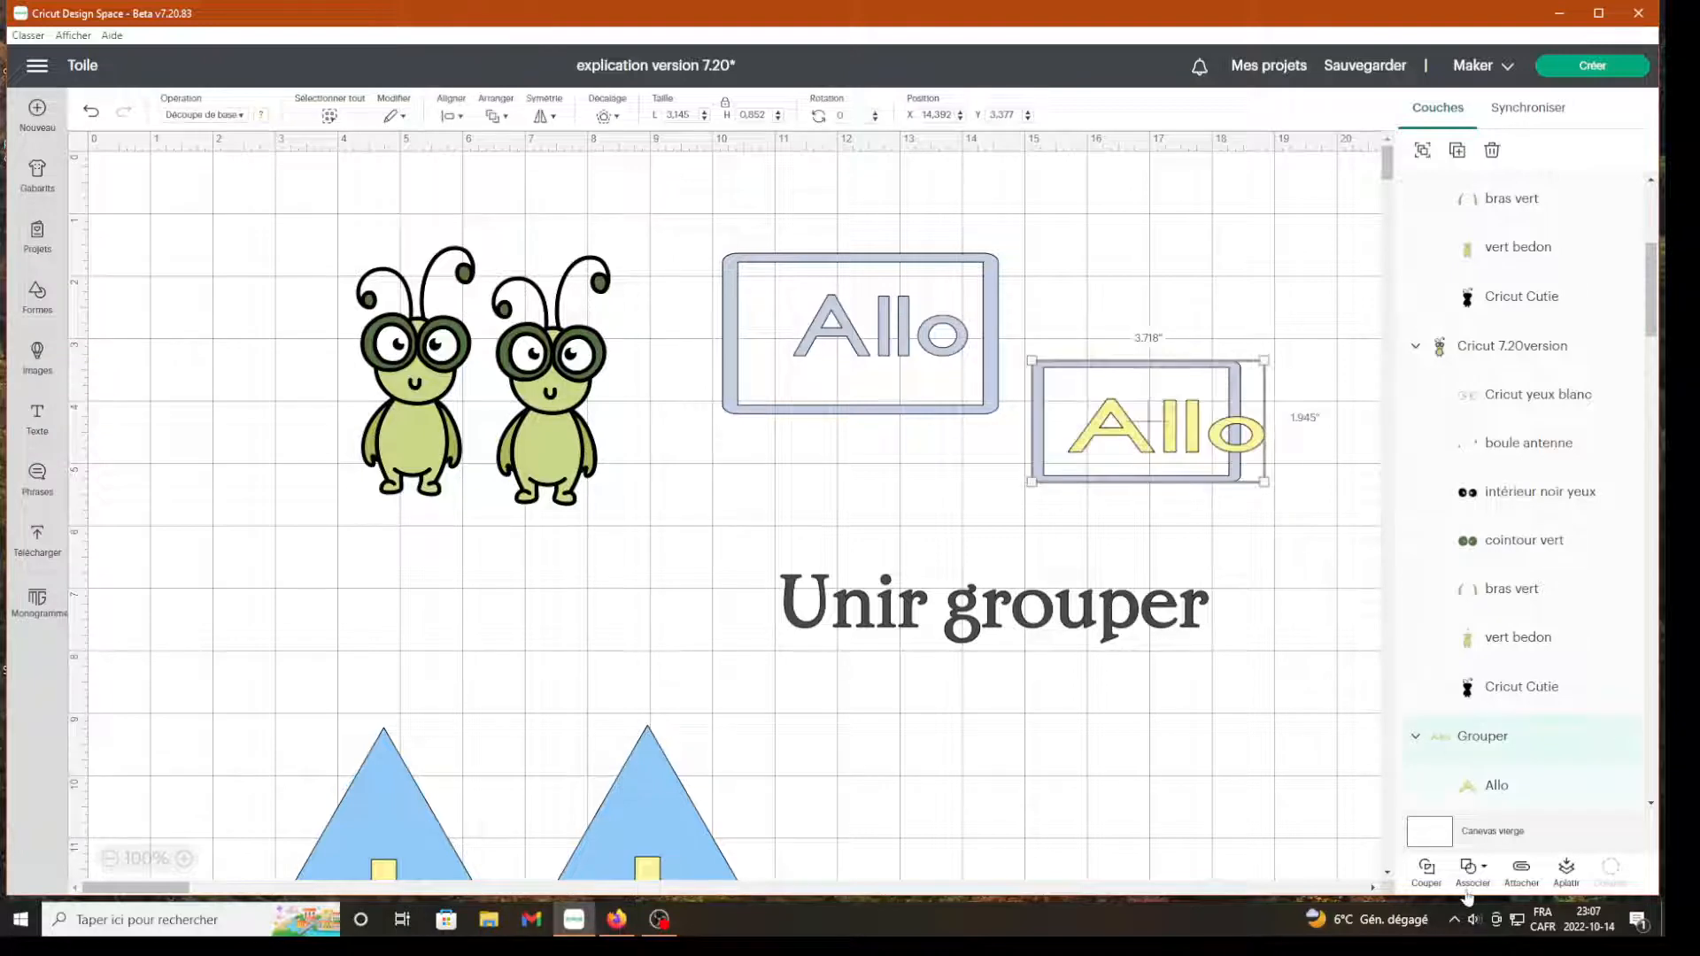
pyautogui.click(1471, 872)
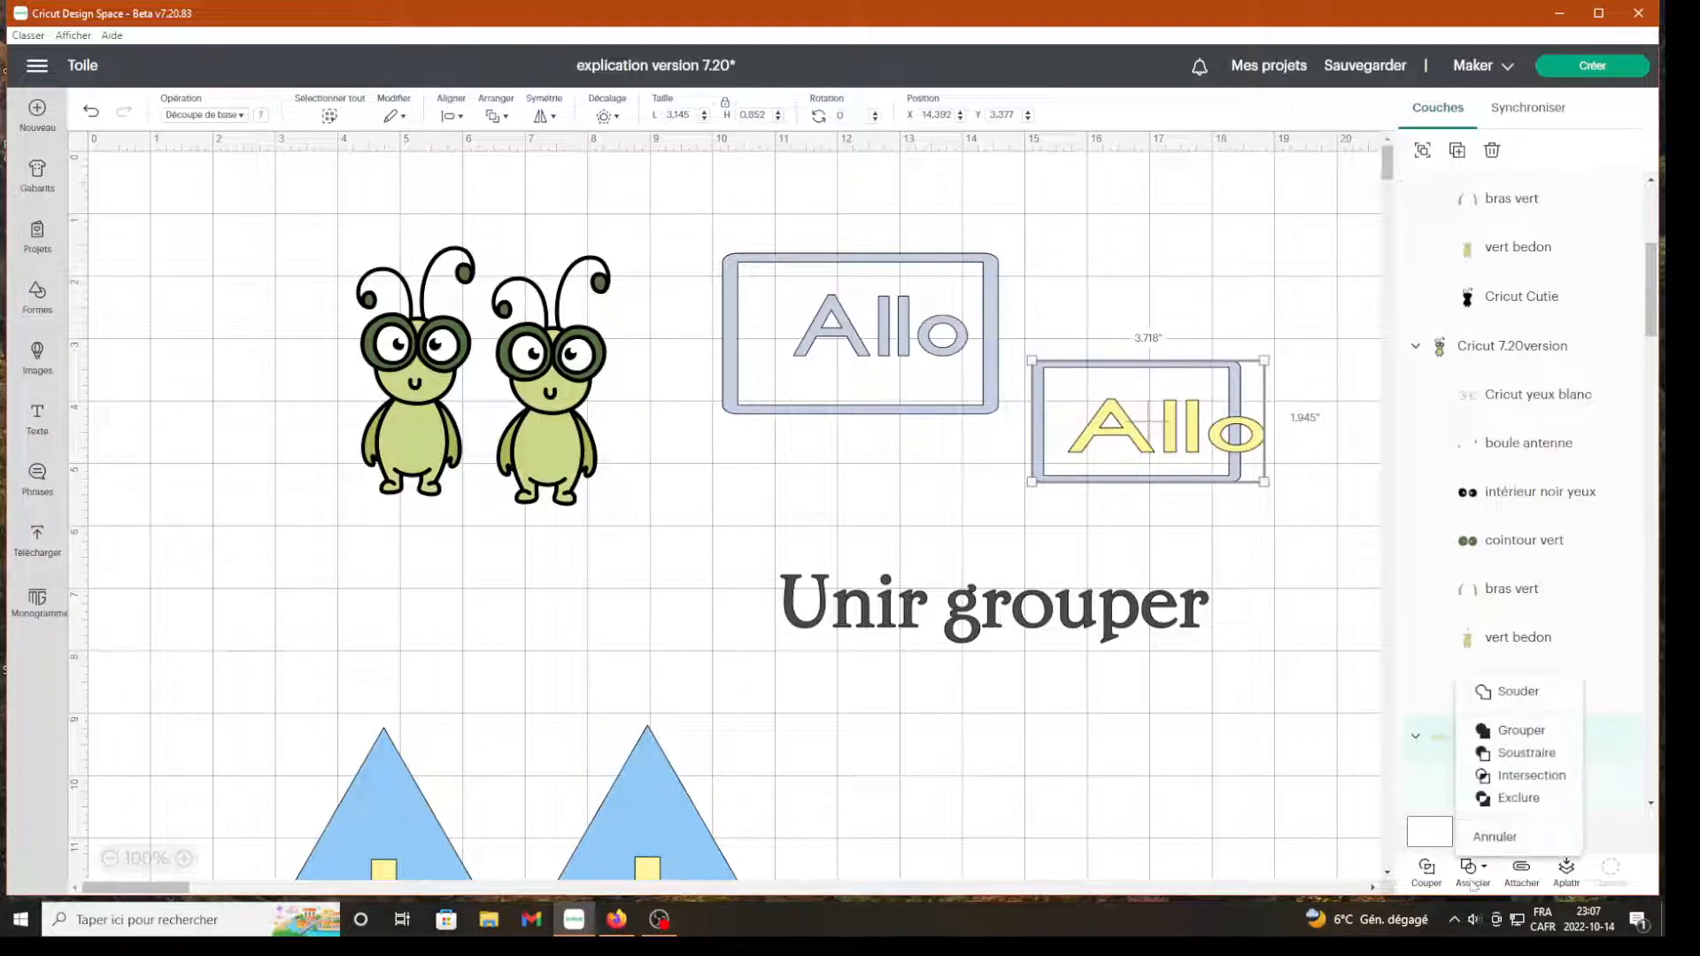
pyautogui.click(1509, 734)
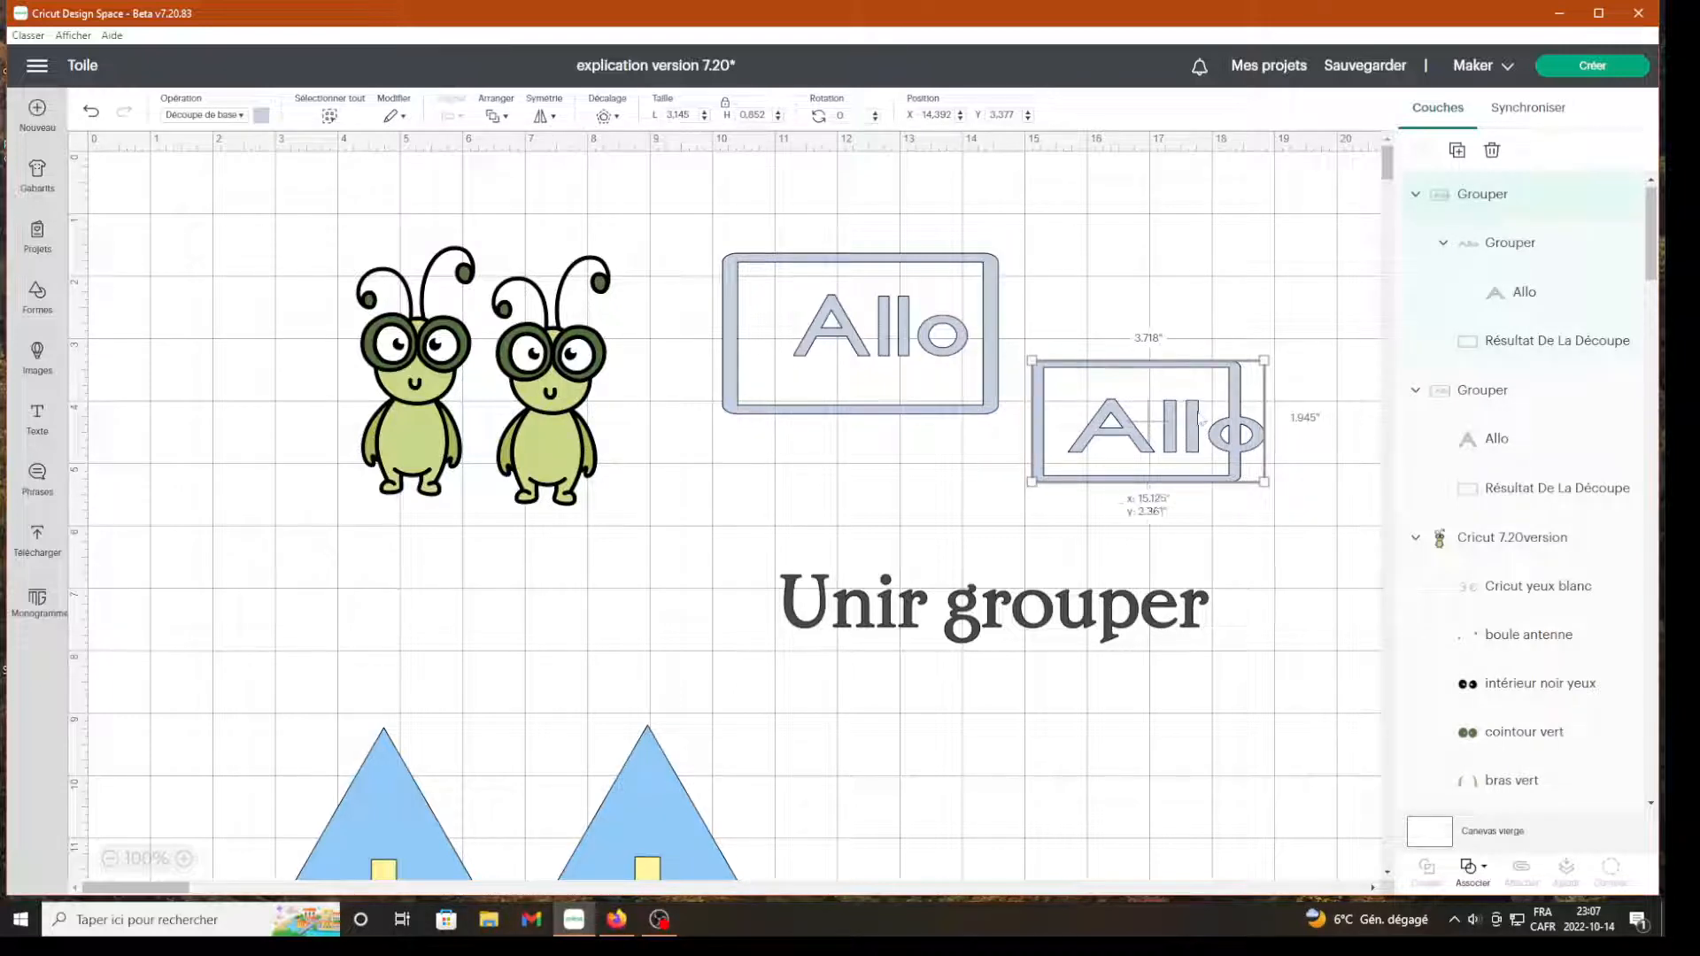
# Enlarge the right combined Allo design to about 6.67 × 3.49 in, clear of the smaller one, and cancel its Grouper combination
pyautogui.moveTo(1138, 446); pyautogui.dragTo(1135, 395)
pyautogui.moveTo(991, 330); pyautogui.dragTo(903, 445)
pyautogui.moveTo(1204, 422); pyautogui.dragTo(1232, 445)
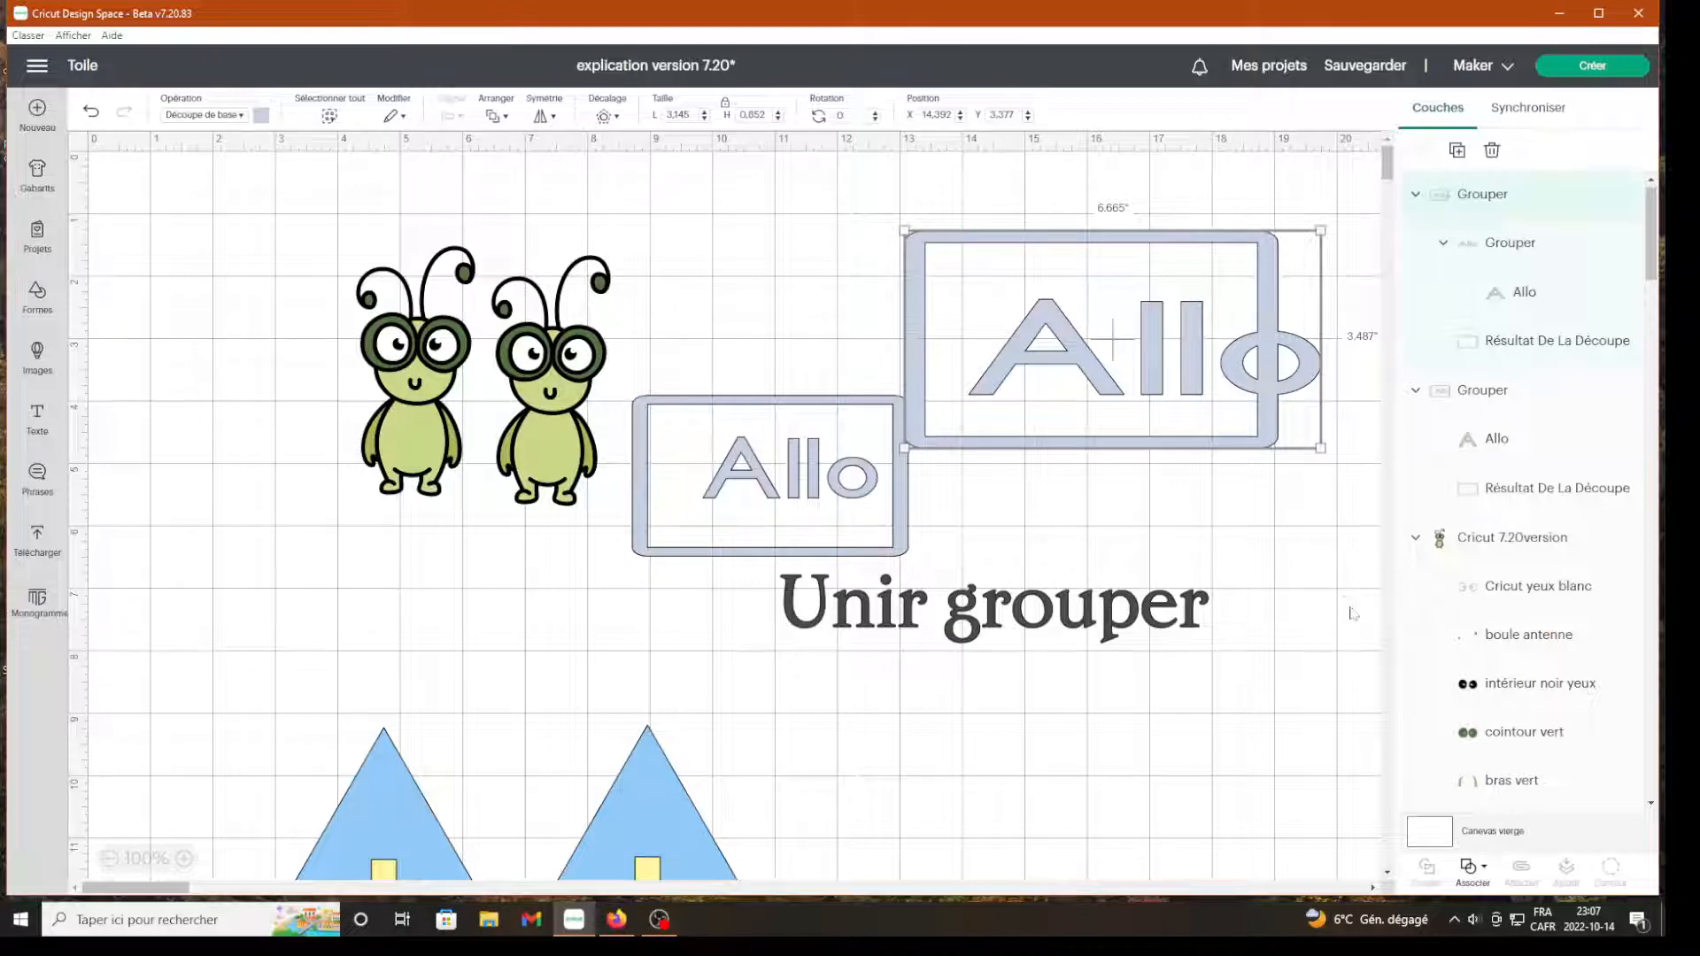
pyautogui.click(1472, 876)
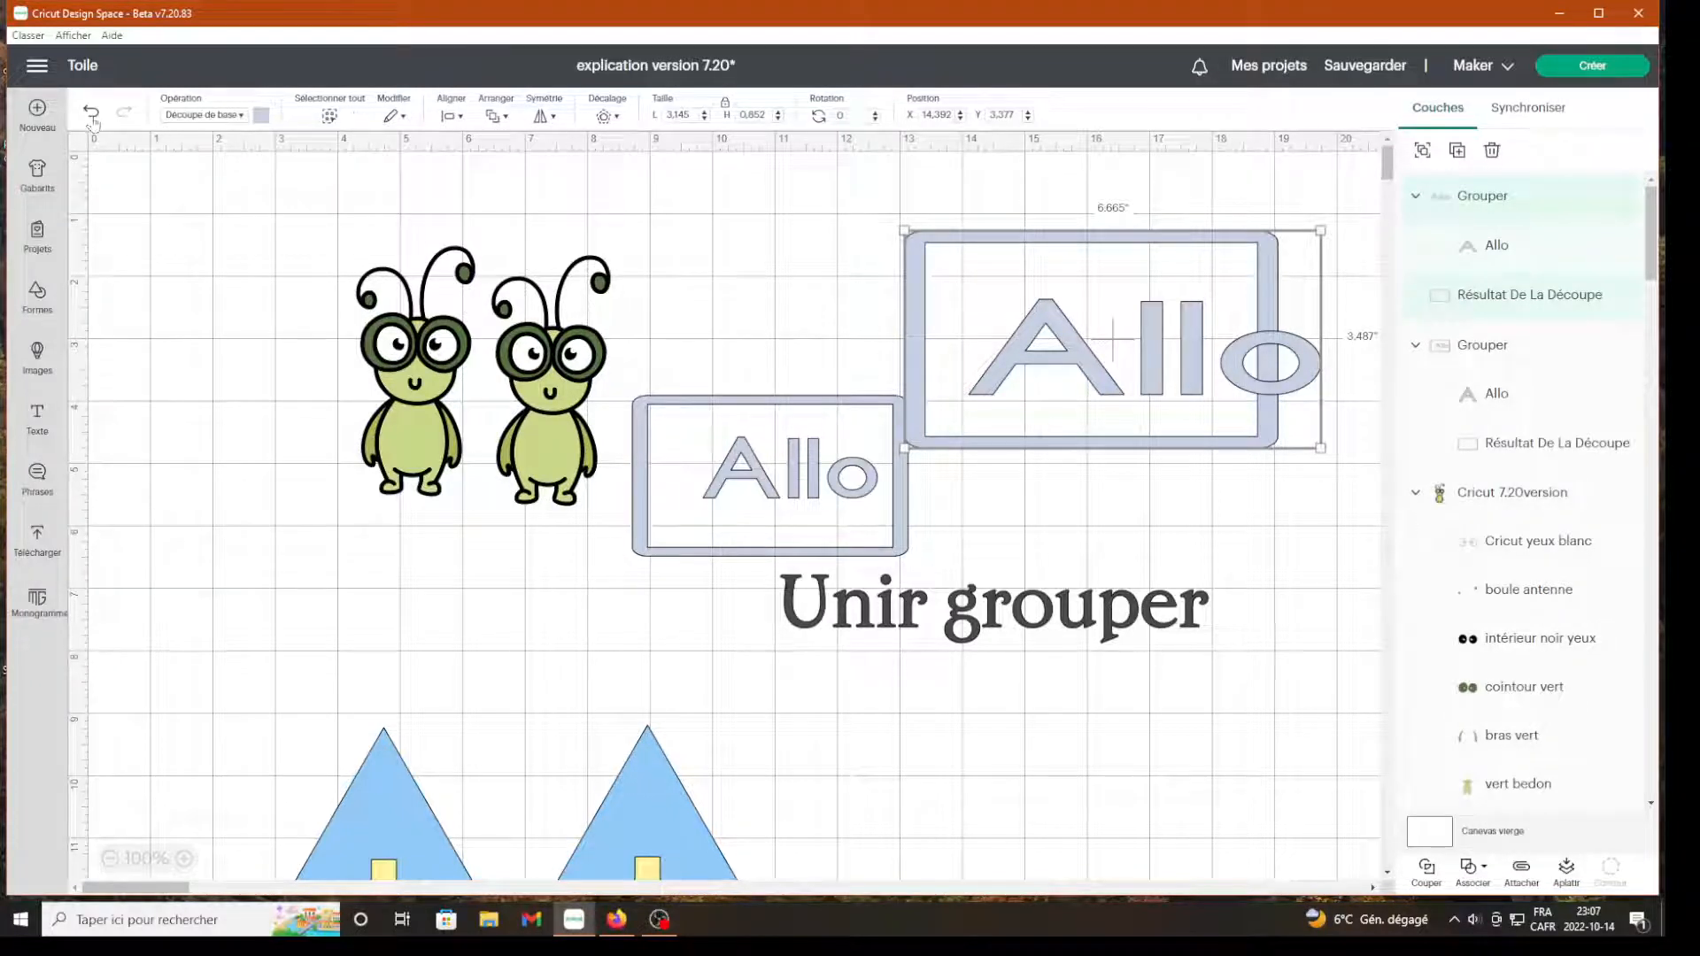
# Move the two bug characters and the smaller Allo design farther left on the canvas, leaving space beside the large Allo design
pyautogui.moveTo(562, 392); pyautogui.dragTo(260, 382)
pyautogui.moveTo(413, 397); pyautogui.dragTo(380, 405)
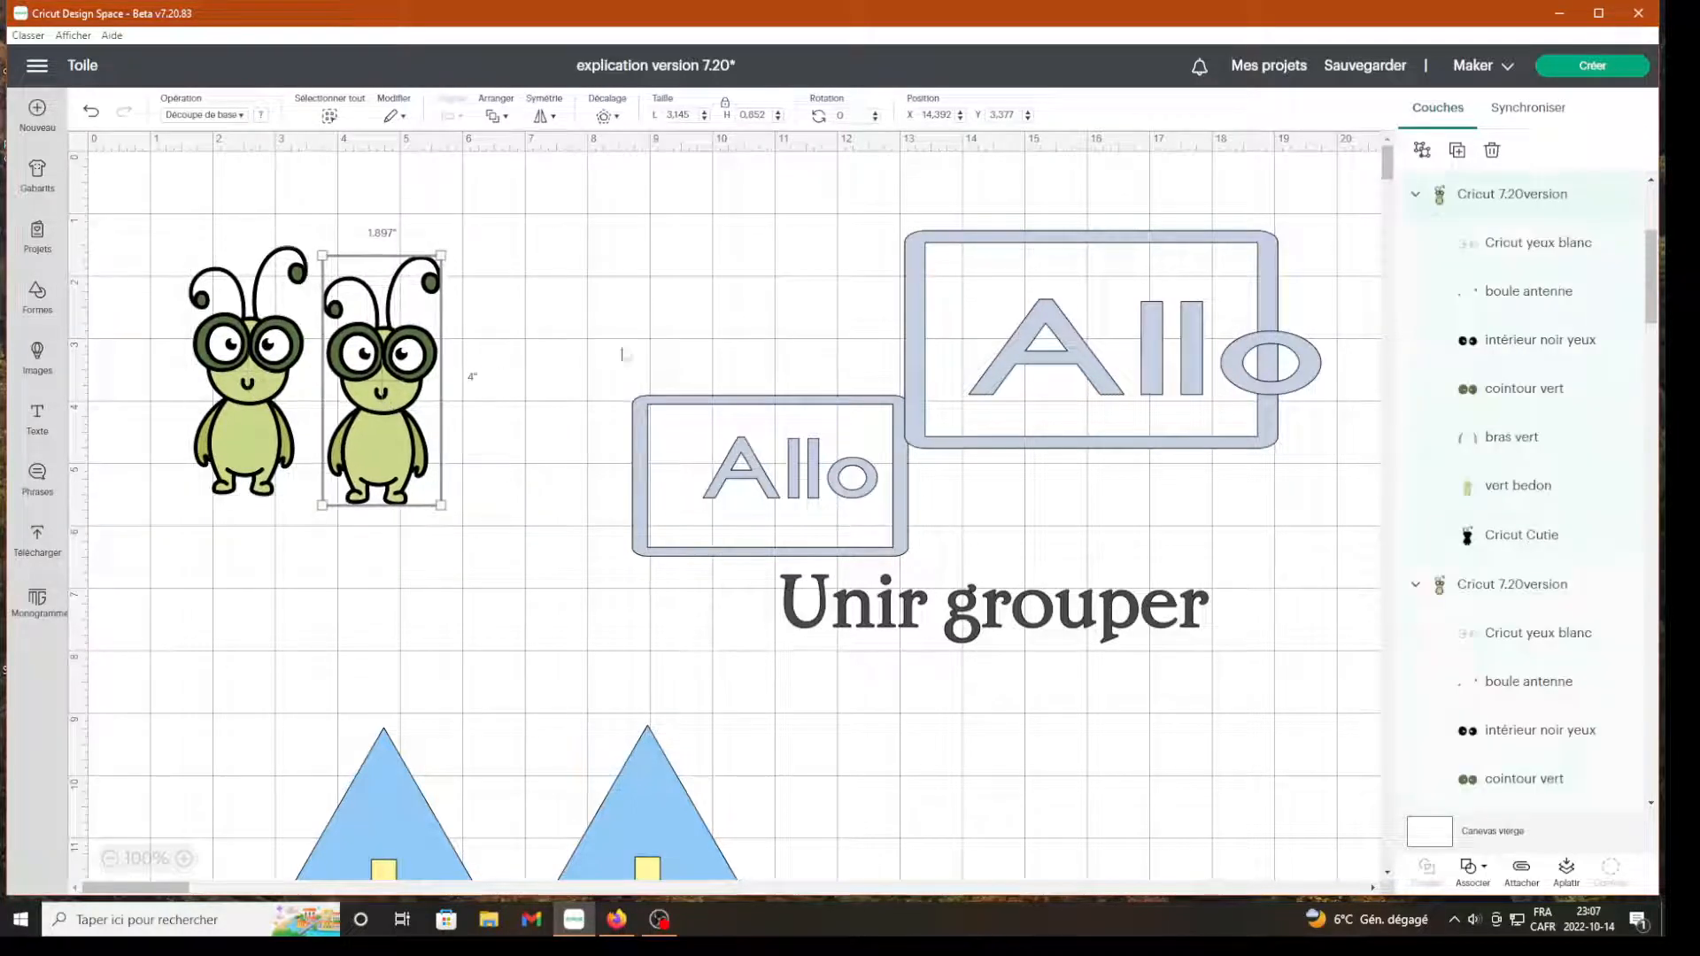
pyautogui.click(912, 513)
pyautogui.moveTo(901, 517); pyautogui.dragTo(767, 454)
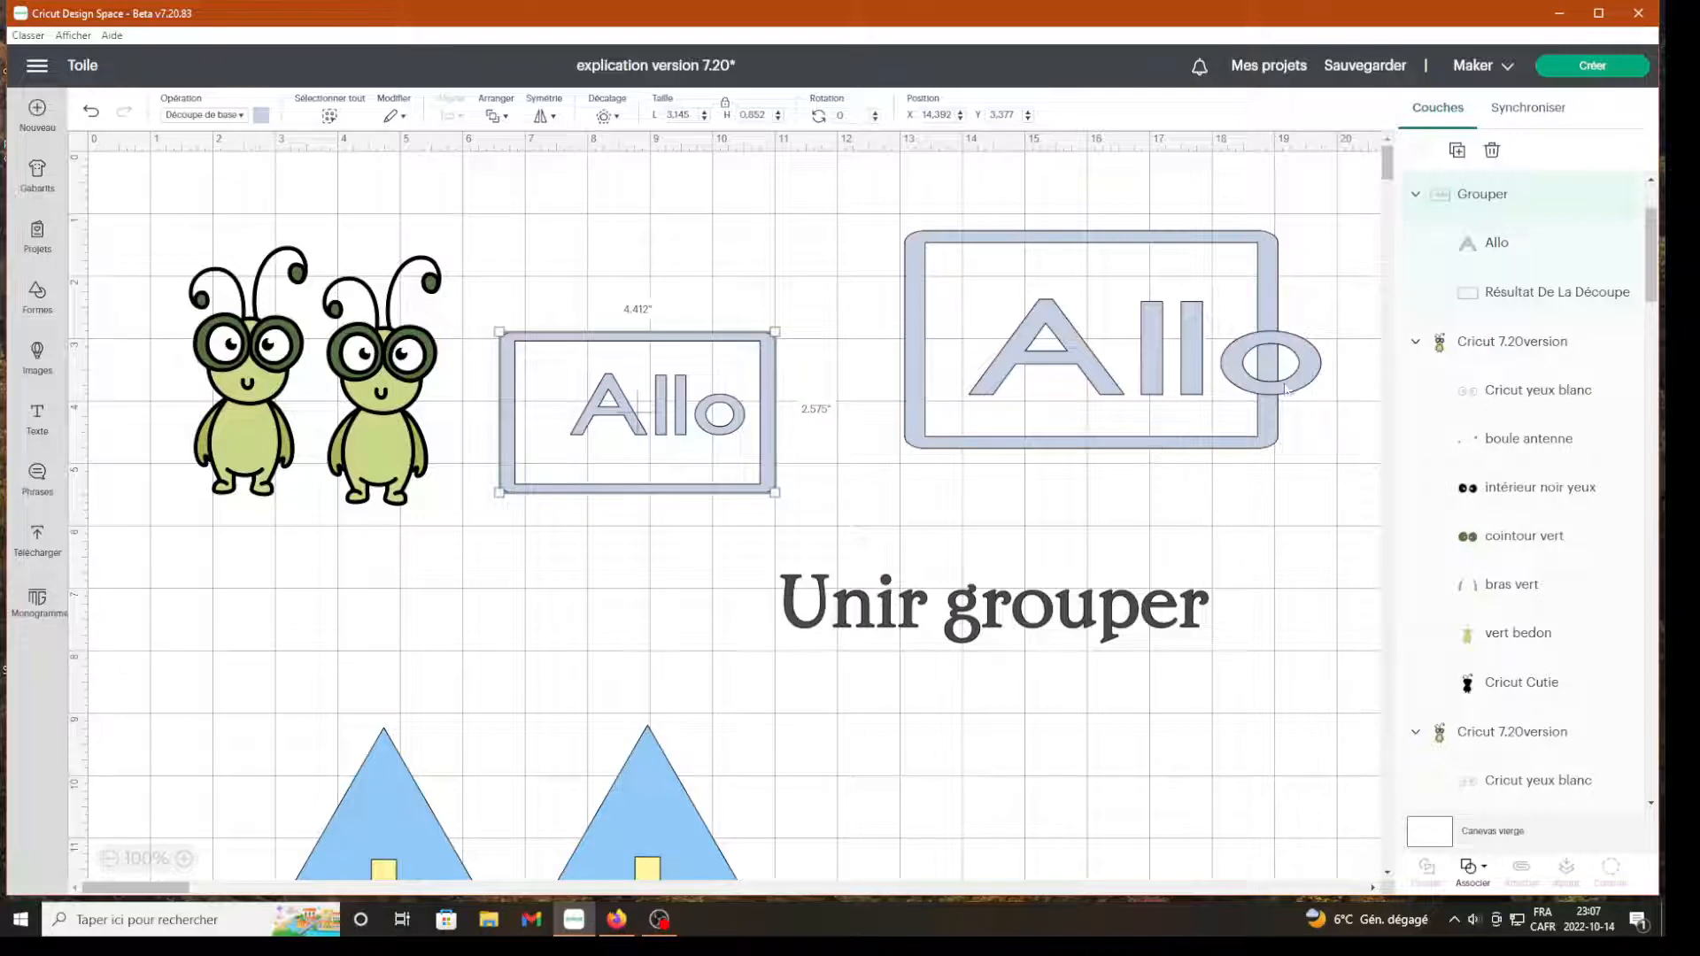
# Shrink the large Allo text so its o ends within the frame's right edge, and combine both with Grouper
pyautogui.moveTo(1283, 386)
pyautogui.mouseDown()
pyautogui.moveTo(1206, 372)
pyautogui.moveTo(1274, 382)
pyautogui.mouseUp()
pyautogui.click(1341, 510)
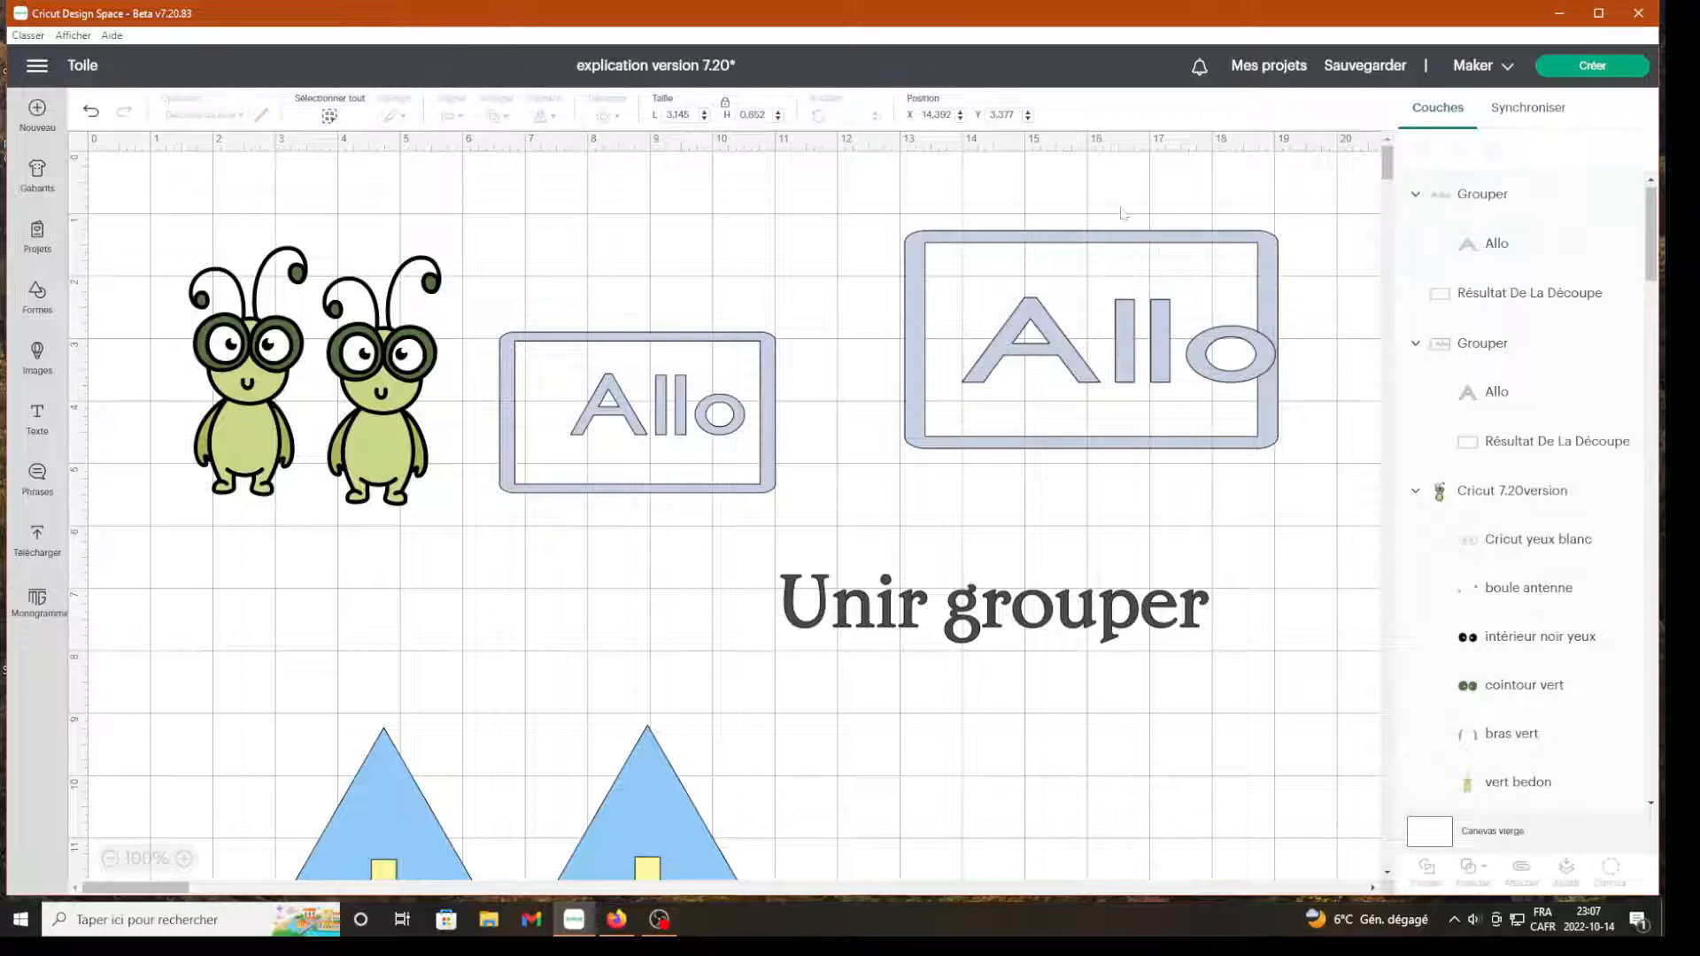
pyautogui.click(1195, 345)
pyautogui.click(1473, 876)
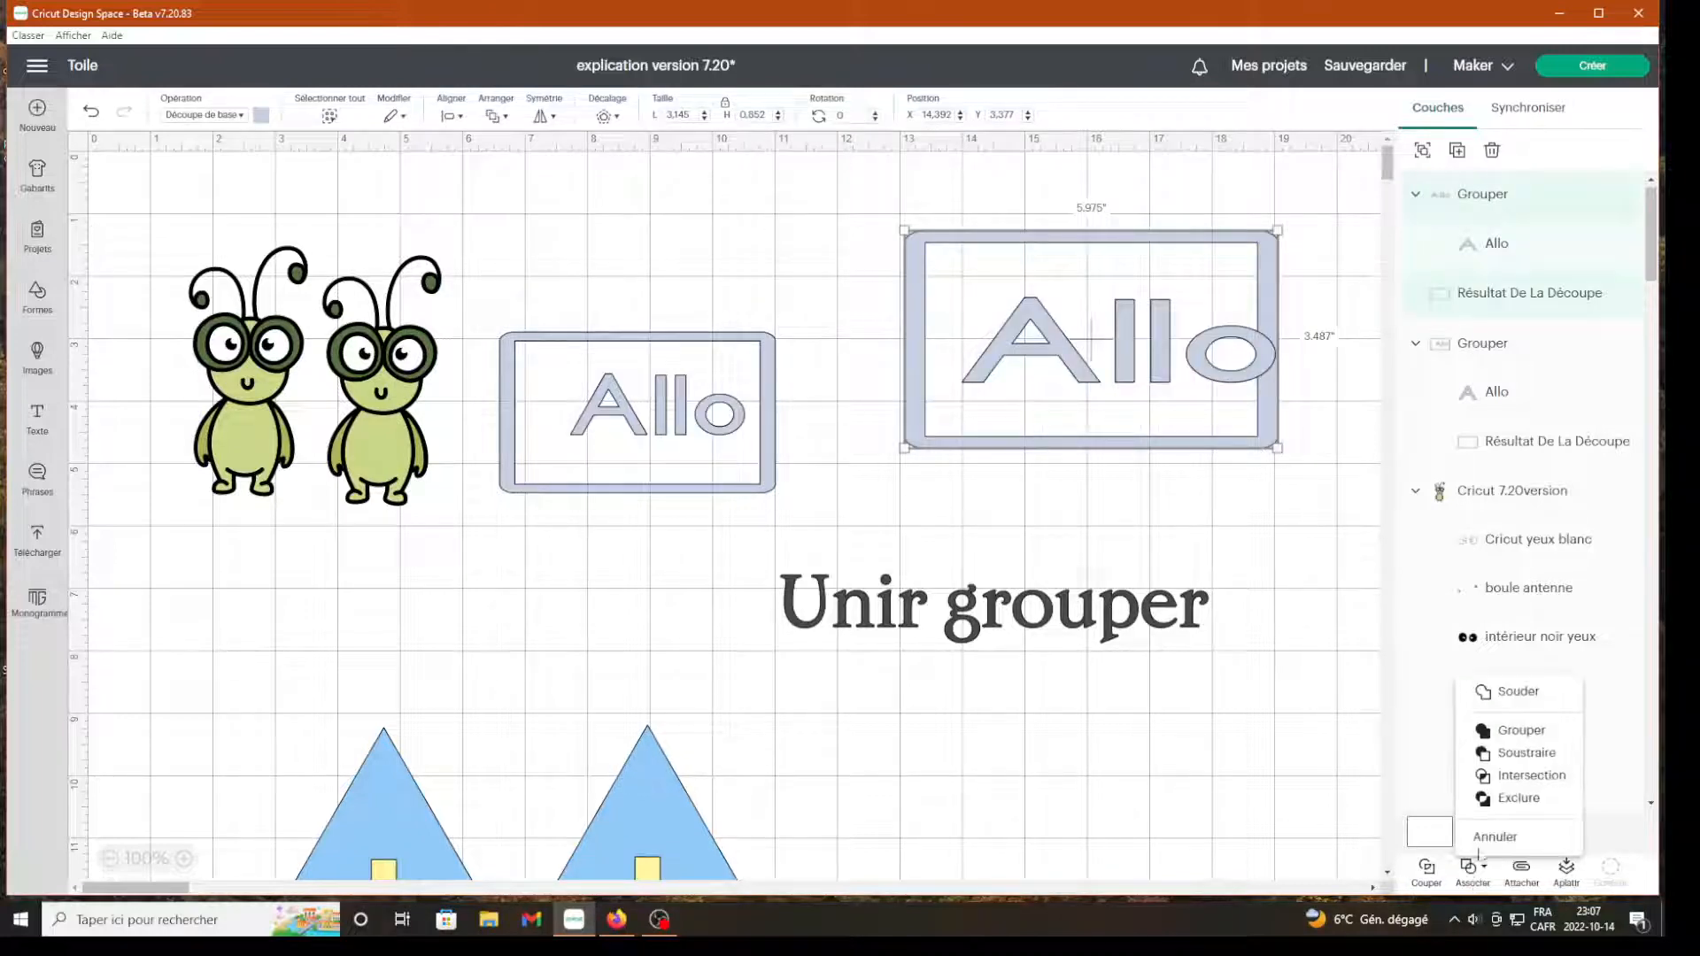
pyautogui.click(1519, 731)
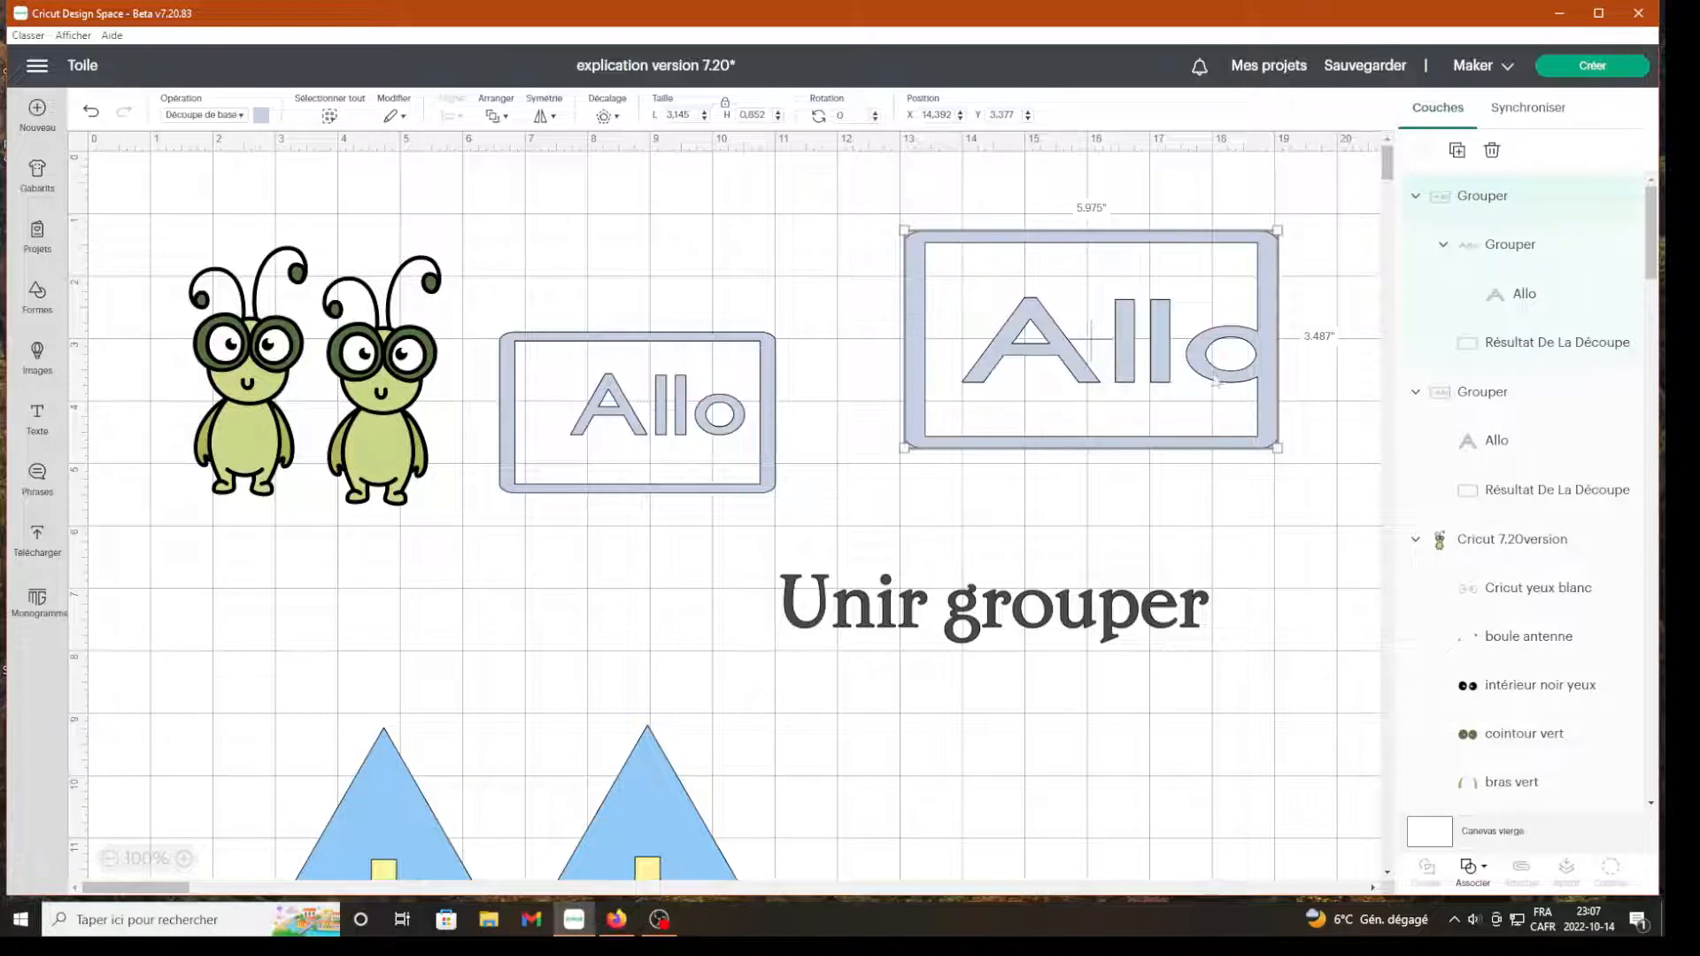
# Cancel the large Allo design's Grouper combination and move its text and frame together slightly to the left
pyautogui.click(1472, 877)
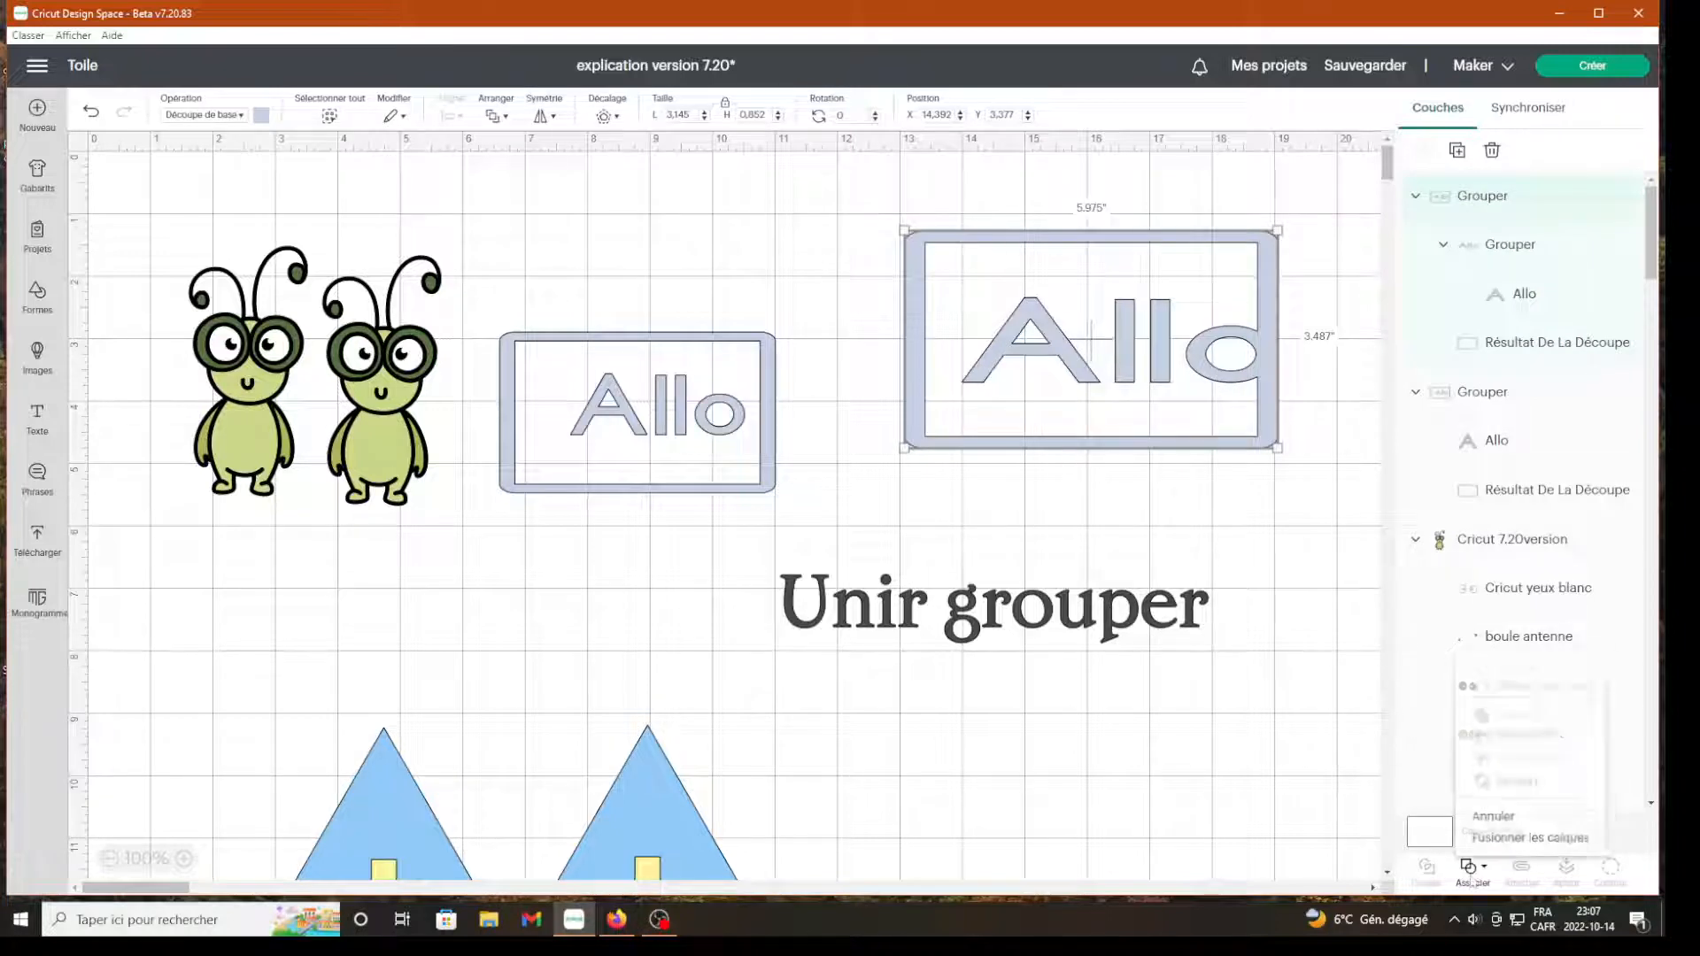
pyautogui.click(1494, 816)
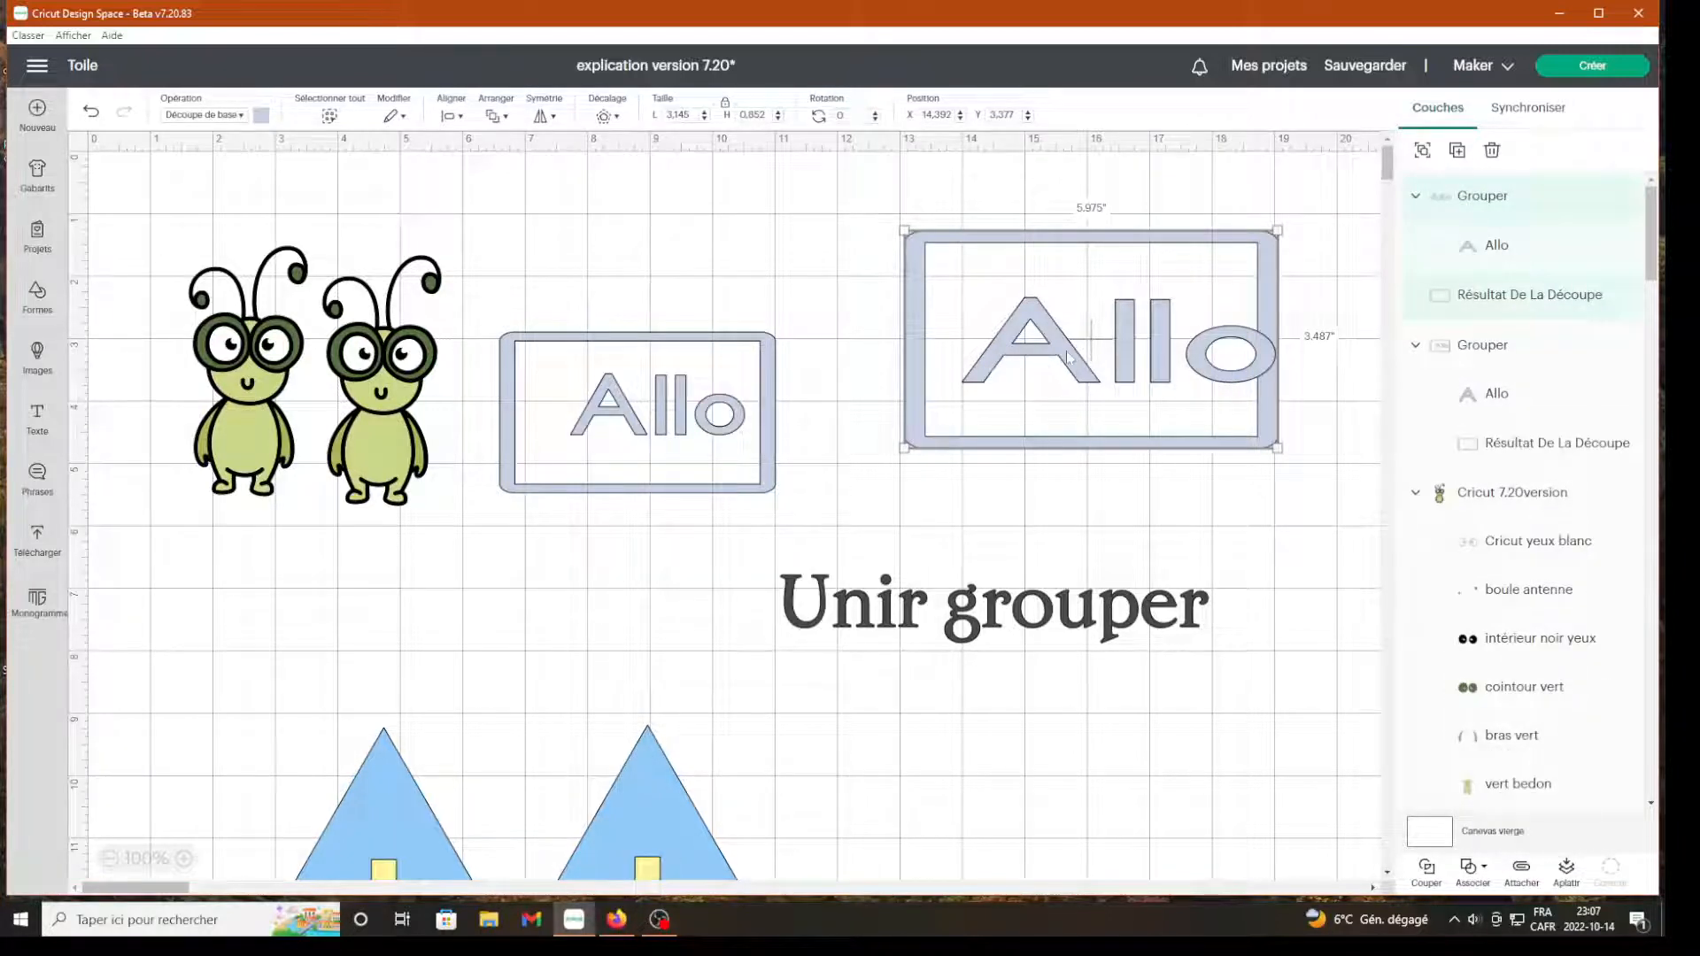
pyautogui.moveTo(1068, 357); pyautogui.dragTo(1015, 355)
pyautogui.click(1297, 406)
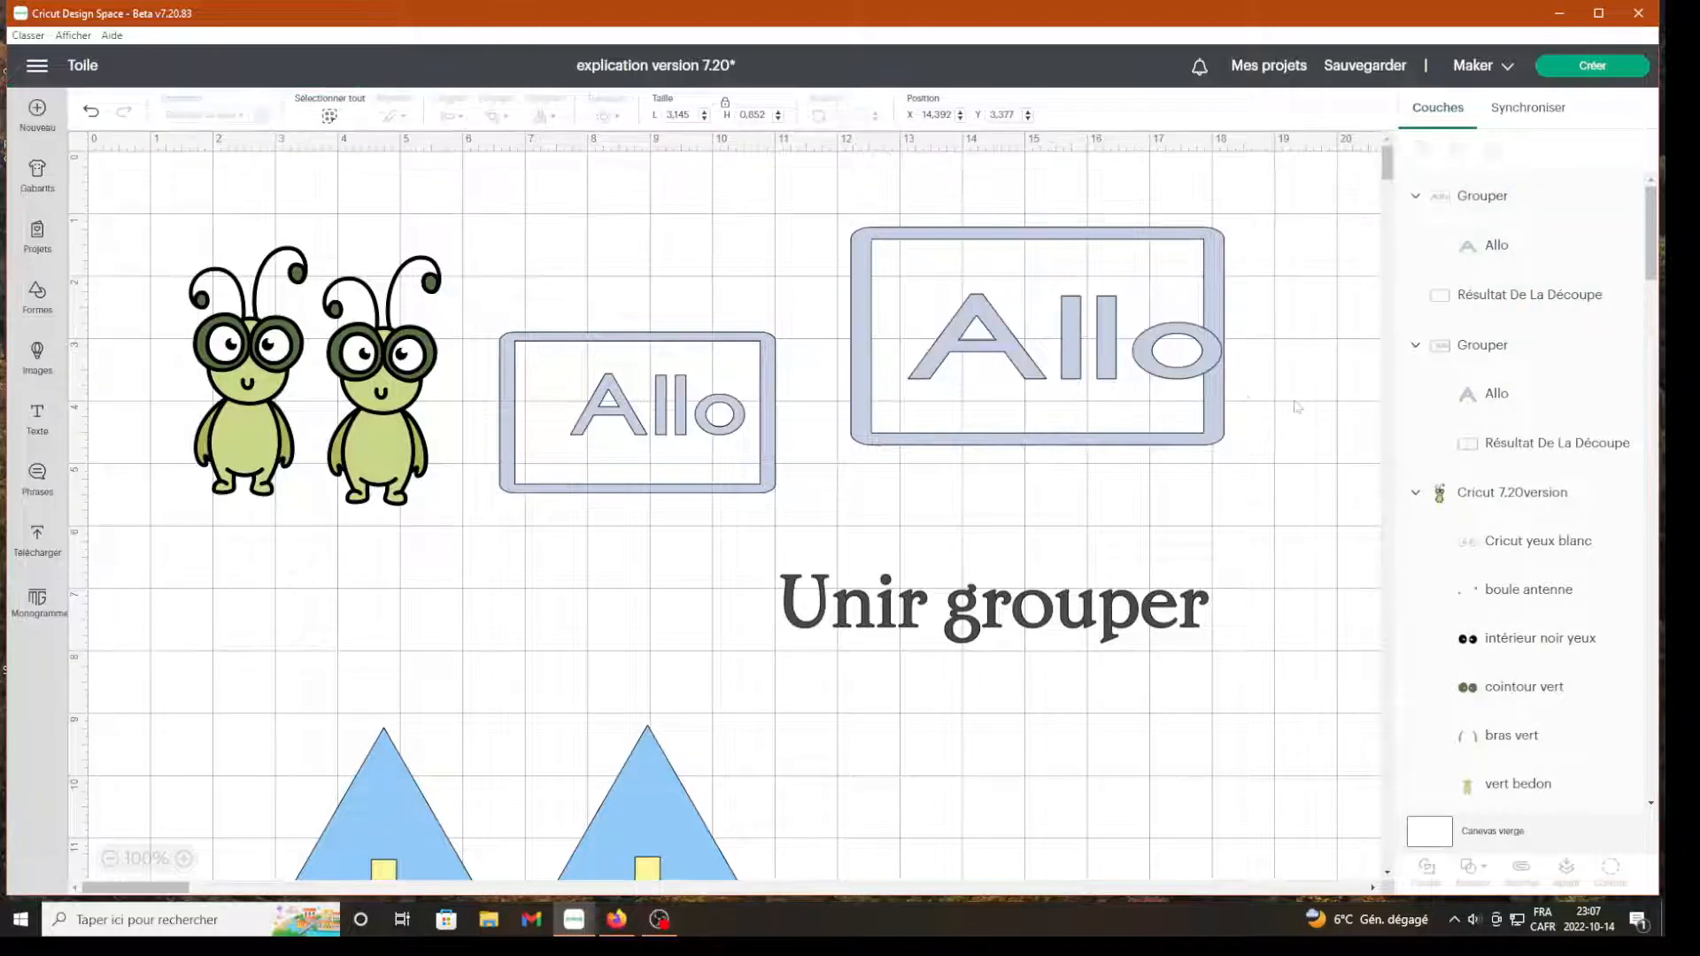
# Enlarge the large Allo text so its A and o overlap both sides of the frame, and combine them with Grouper
pyautogui.moveTo(1164, 368); pyautogui.dragTo(1217, 390)
pyautogui.click(1290, 412)
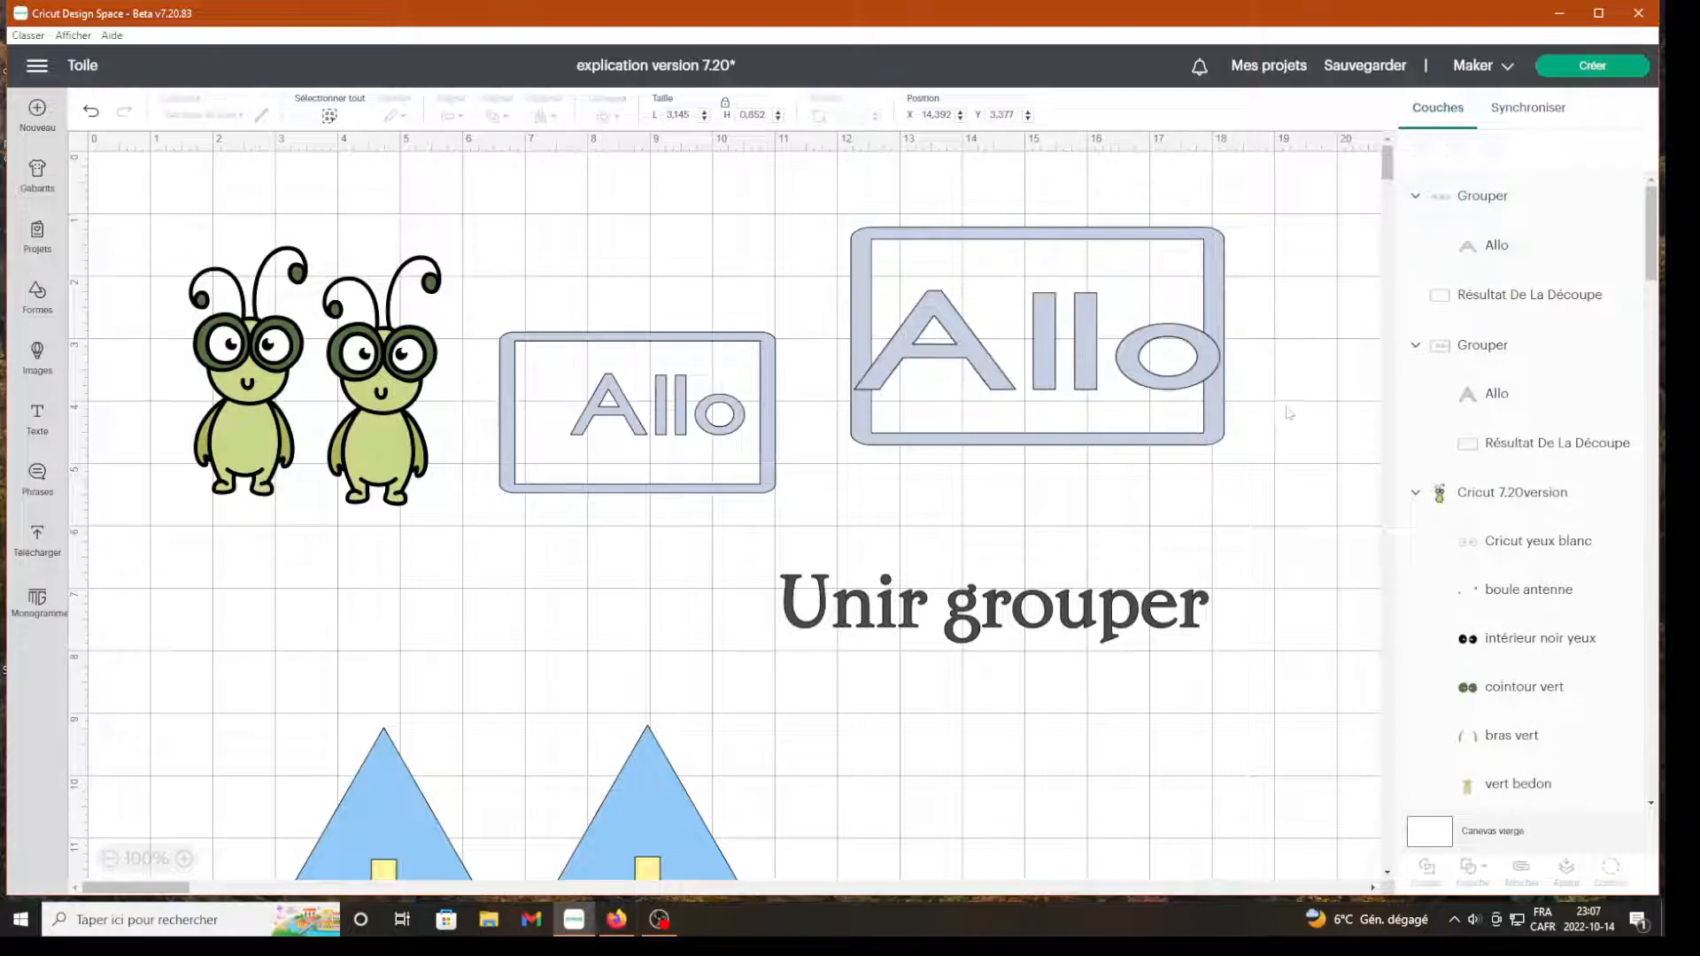
pyautogui.moveTo(1274, 453); pyautogui.dragTo(1033, 324)
pyautogui.click(1474, 868)
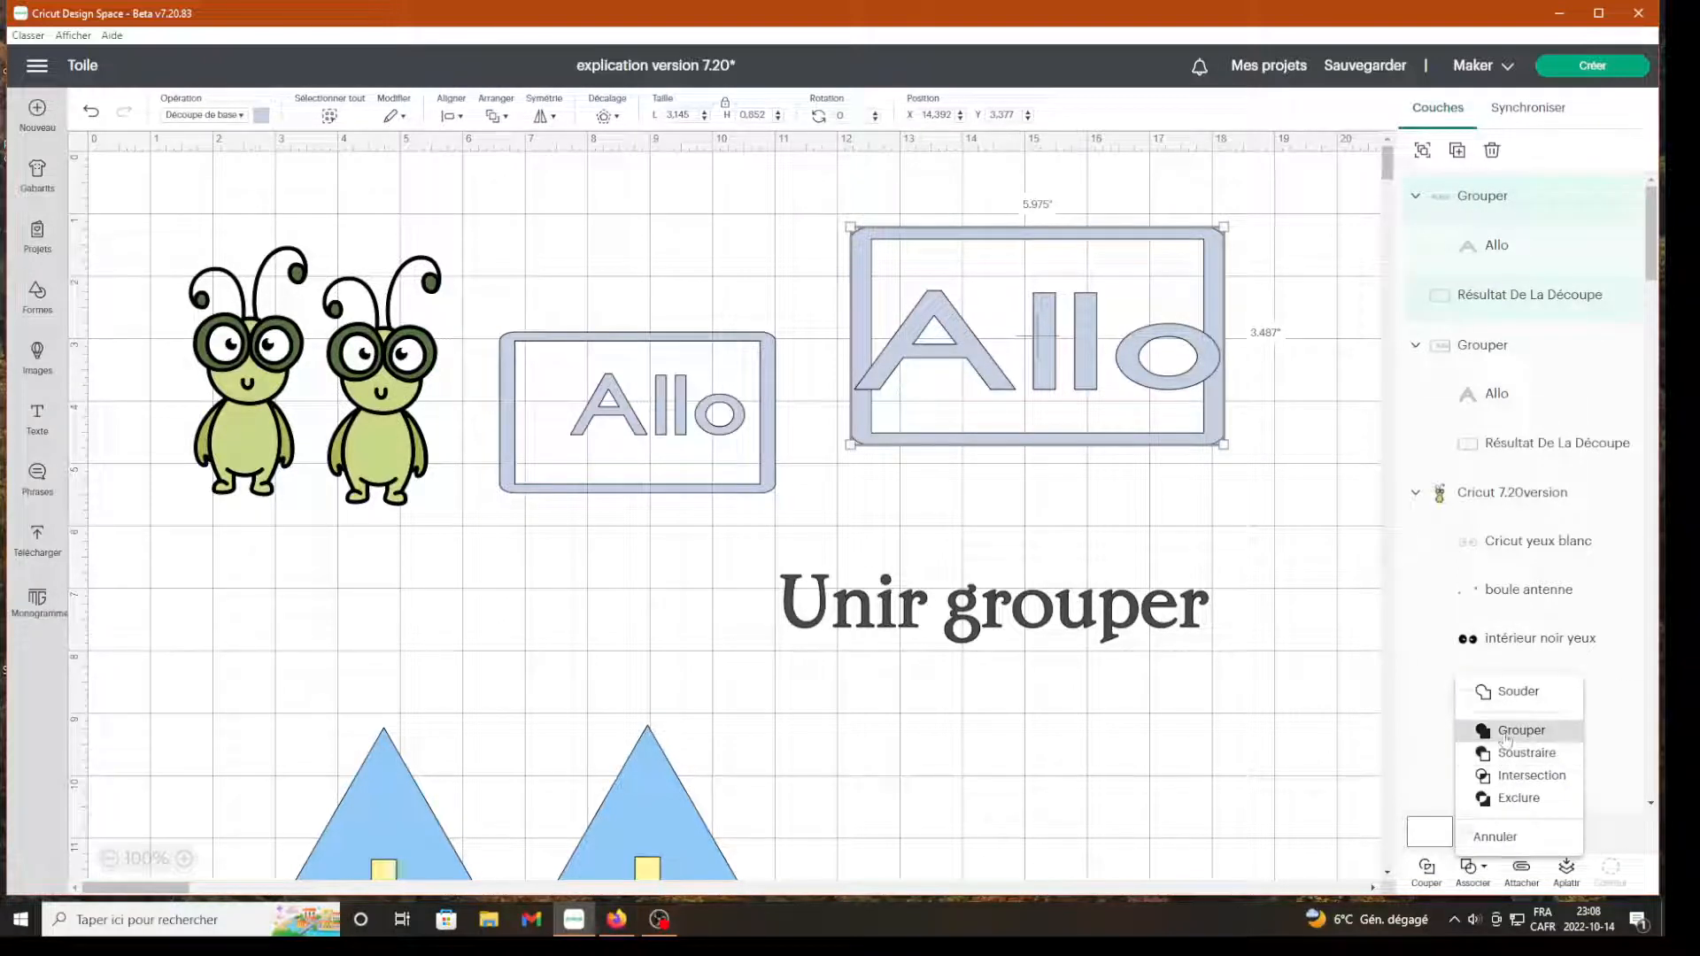
pyautogui.click(1509, 729)
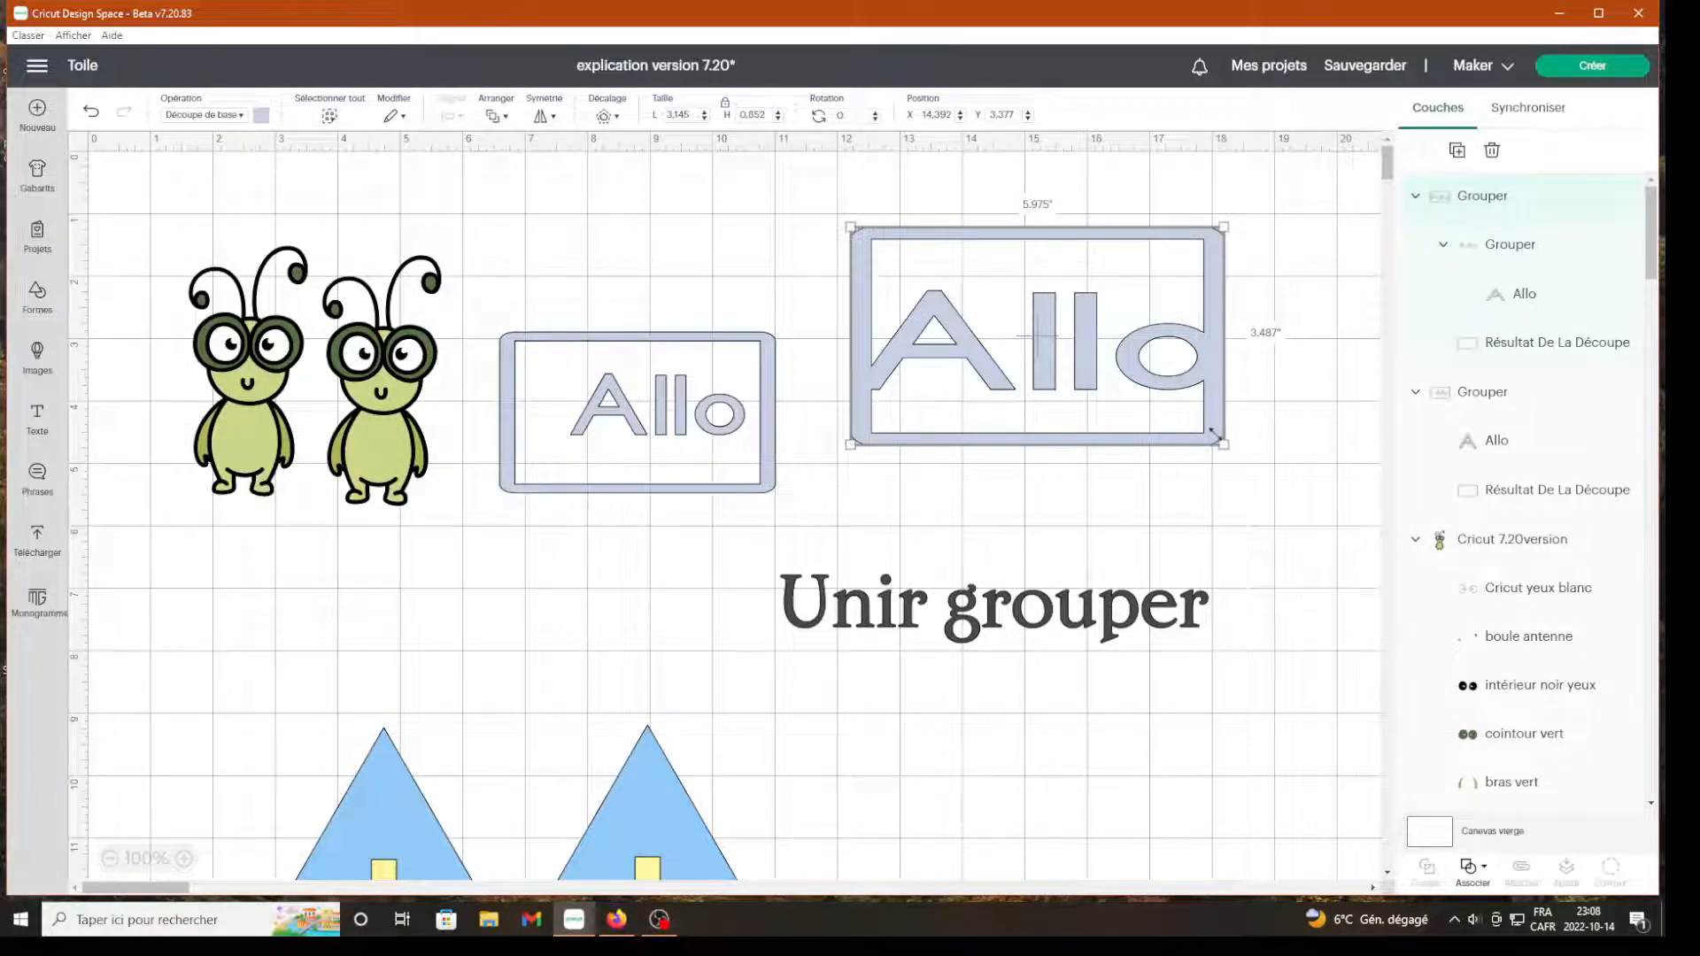
# Shrink both Allo designs, the fully inset one to about 3.00 × 1.75 in, and group them side by side at the canvas's upper right
pyautogui.moveTo(1220, 442); pyautogui.dragTo(1009, 318)
pyautogui.moveTo(779, 489); pyautogui.dragTo(1151, 300)
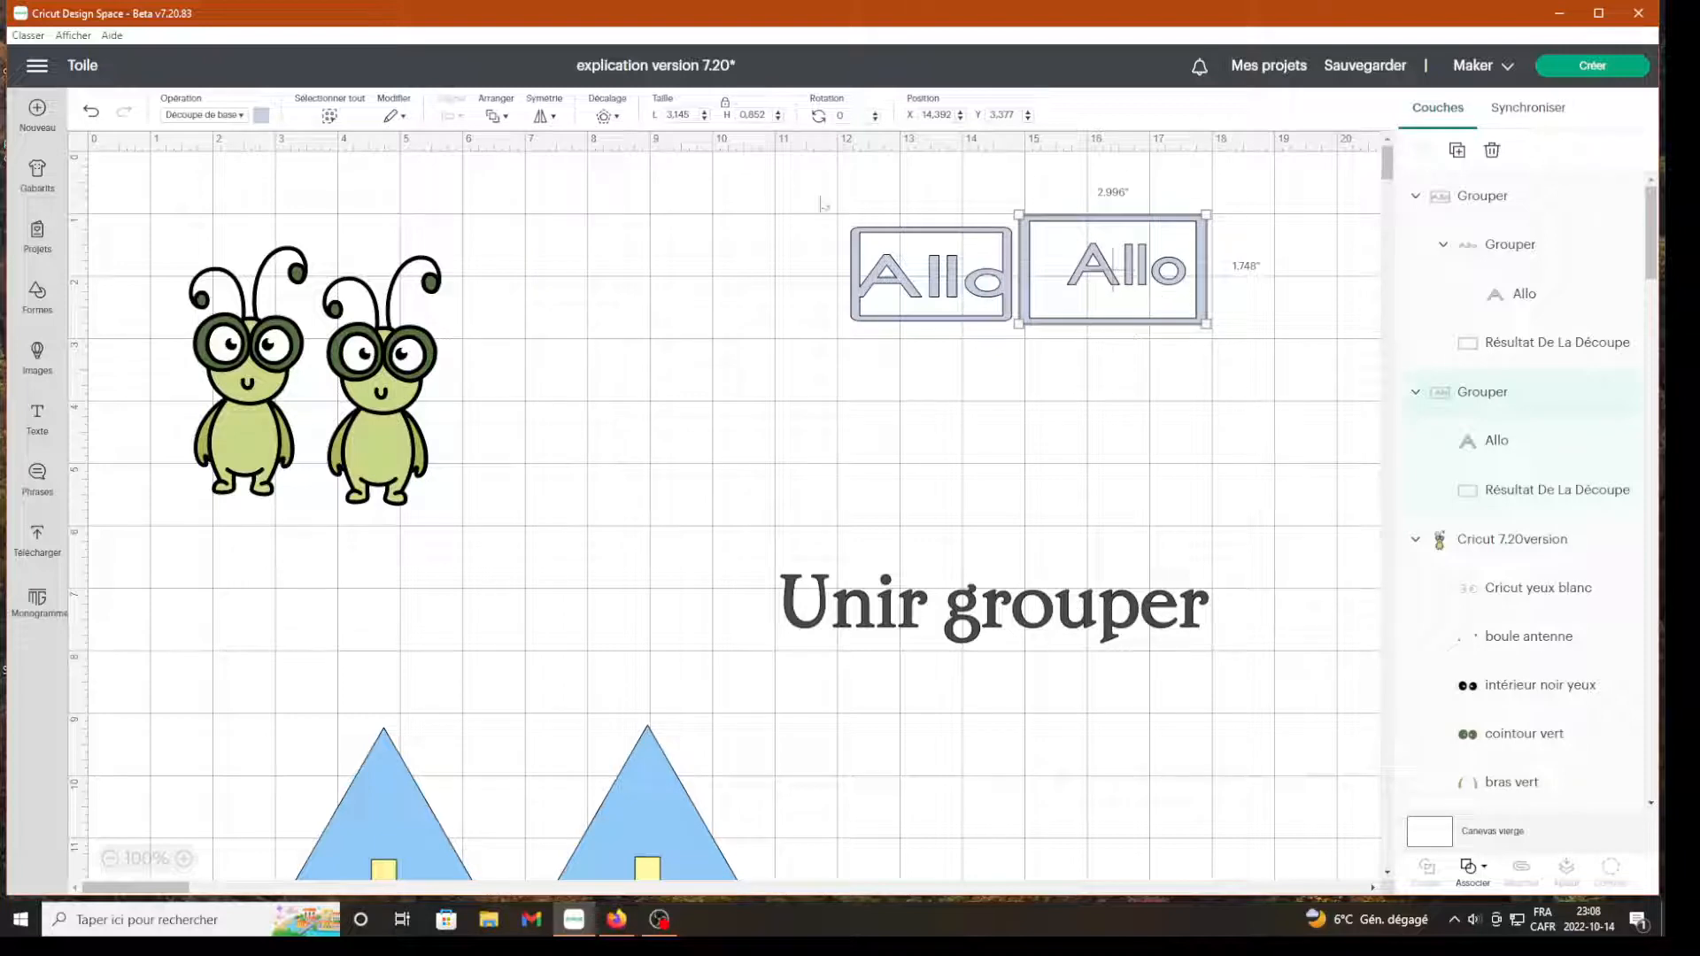
pyautogui.moveTo(818, 194); pyautogui.dragTo(1258, 244)
pyautogui.click(1422, 149)
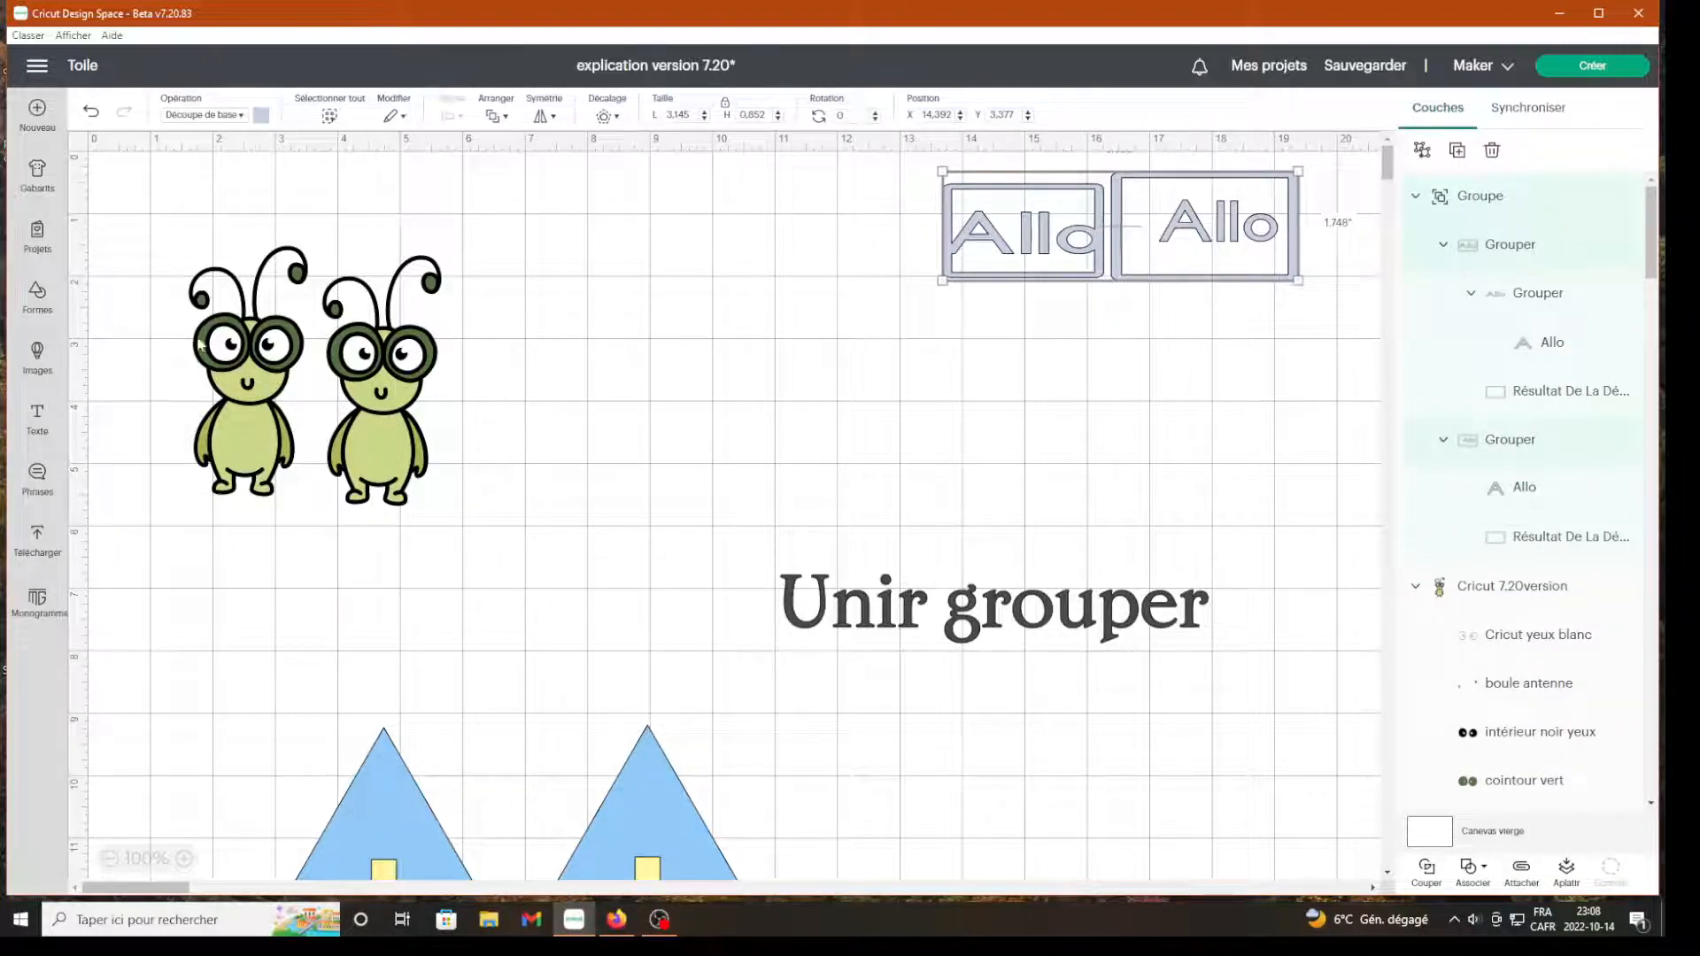
# Move the two bug characters toward the middle of the canvas and spread them apart
pyautogui.moveTo(199, 344); pyautogui.dragTo(809, 441)
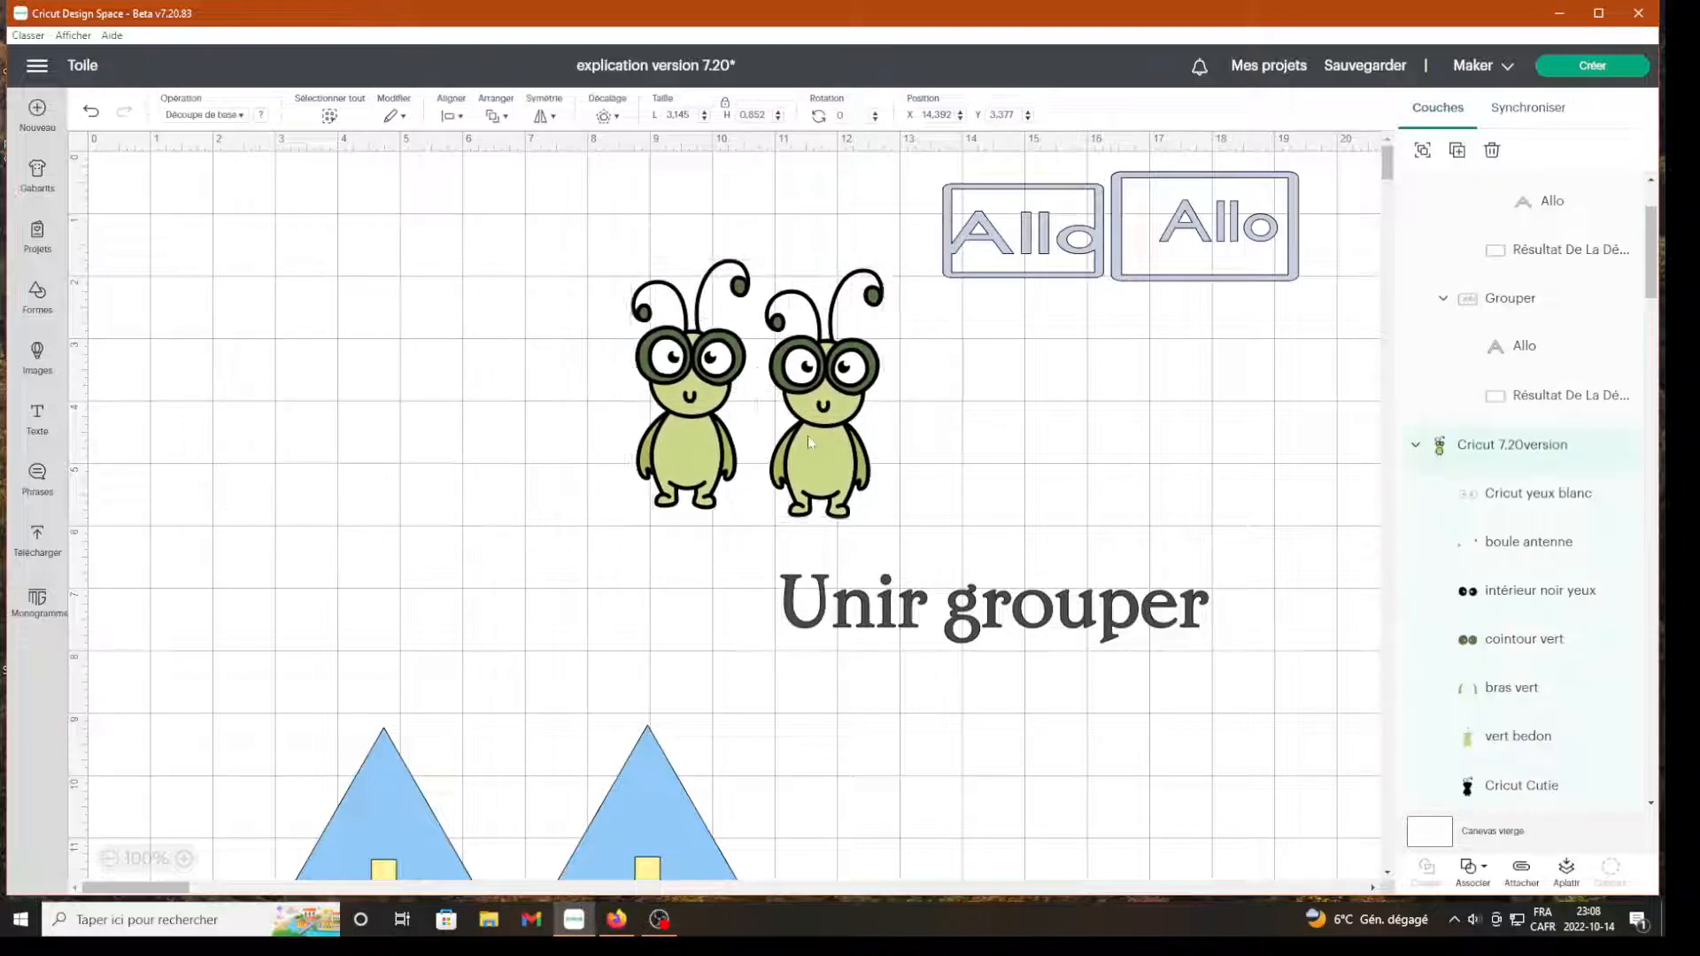
pyautogui.click(1062, 497)
pyautogui.moveTo(699, 467); pyautogui.dragTo(562, 482)
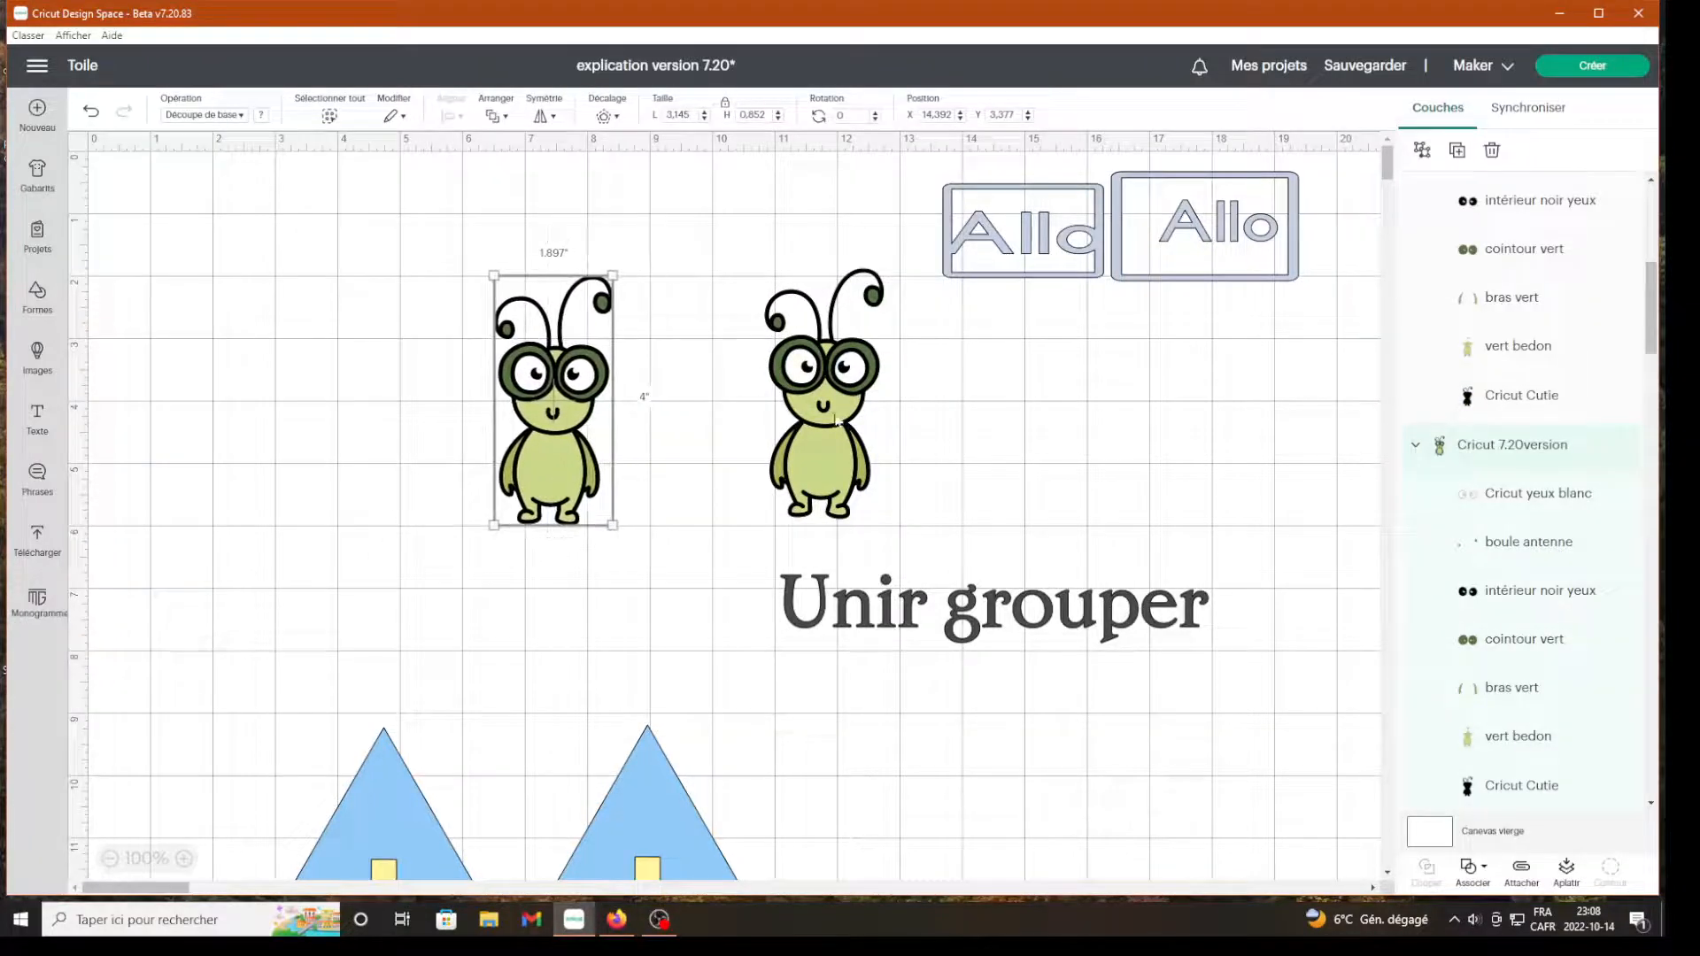
pyautogui.moveTo(840, 443); pyautogui.dragTo(832, 433)
# Place the Unir grouper title under the Allo designs and both bug characters lower on the canvas, with the houses moved down out of the way
pyautogui.moveTo(1042, 618); pyautogui.dragTo(1168, 323)
pyautogui.moveTo(803, 456); pyautogui.dragTo(1007, 604)
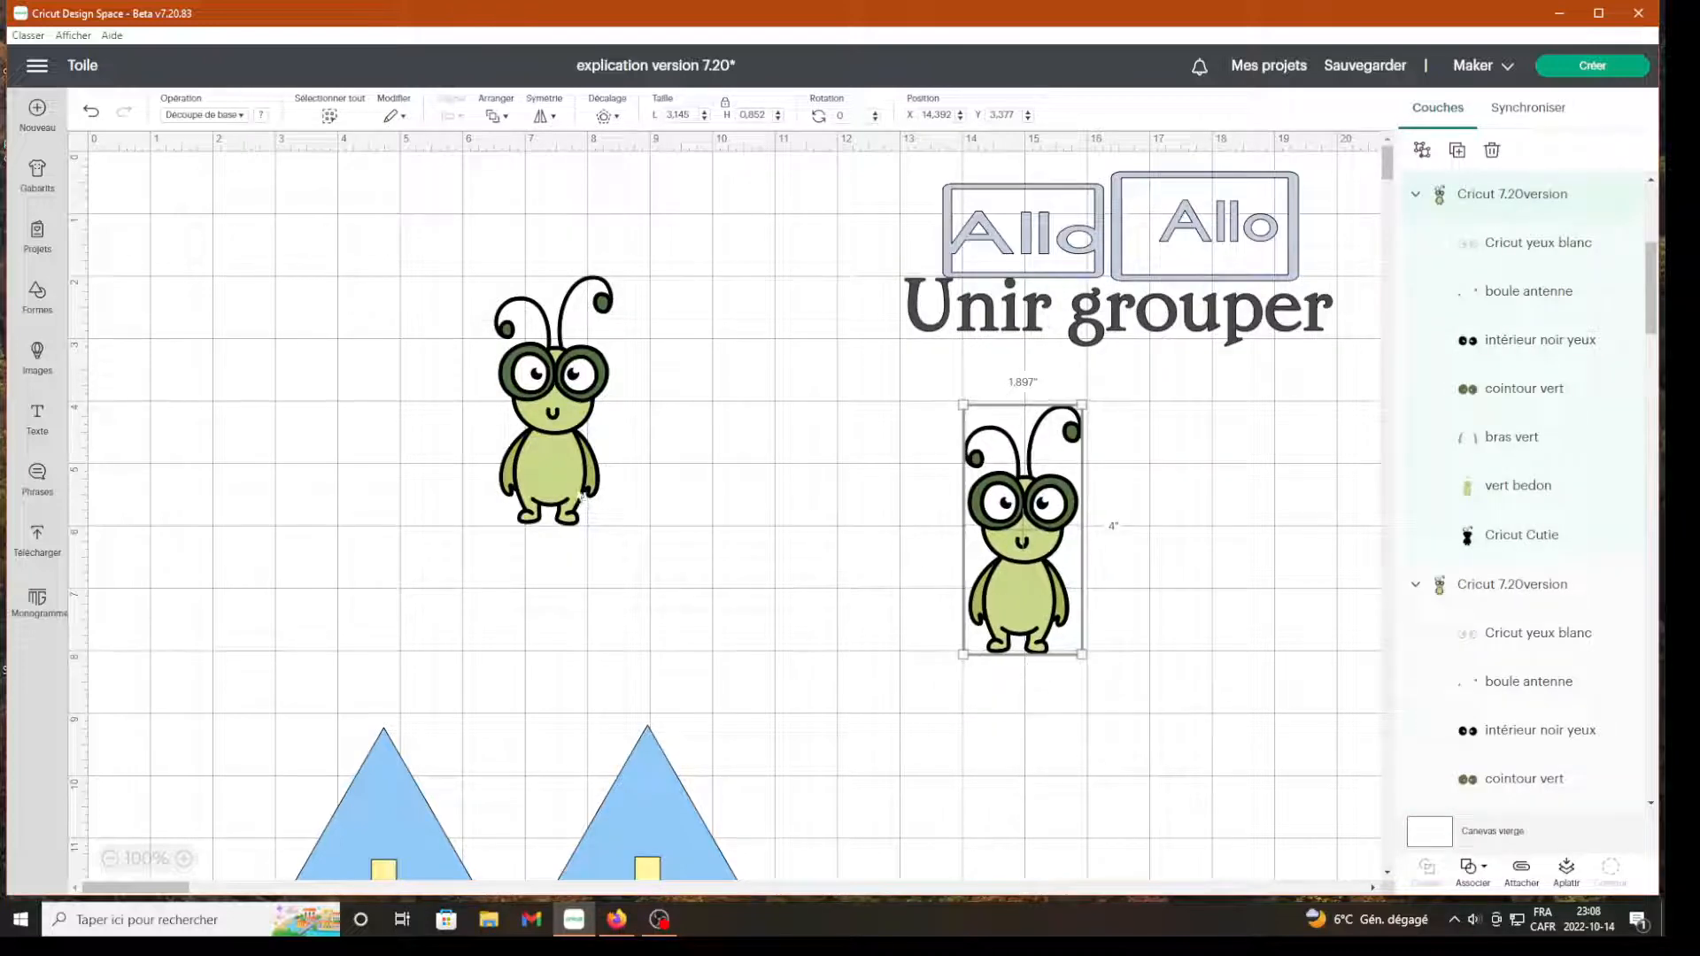
pyautogui.moveTo(548, 478); pyautogui.dragTo(747, 608)
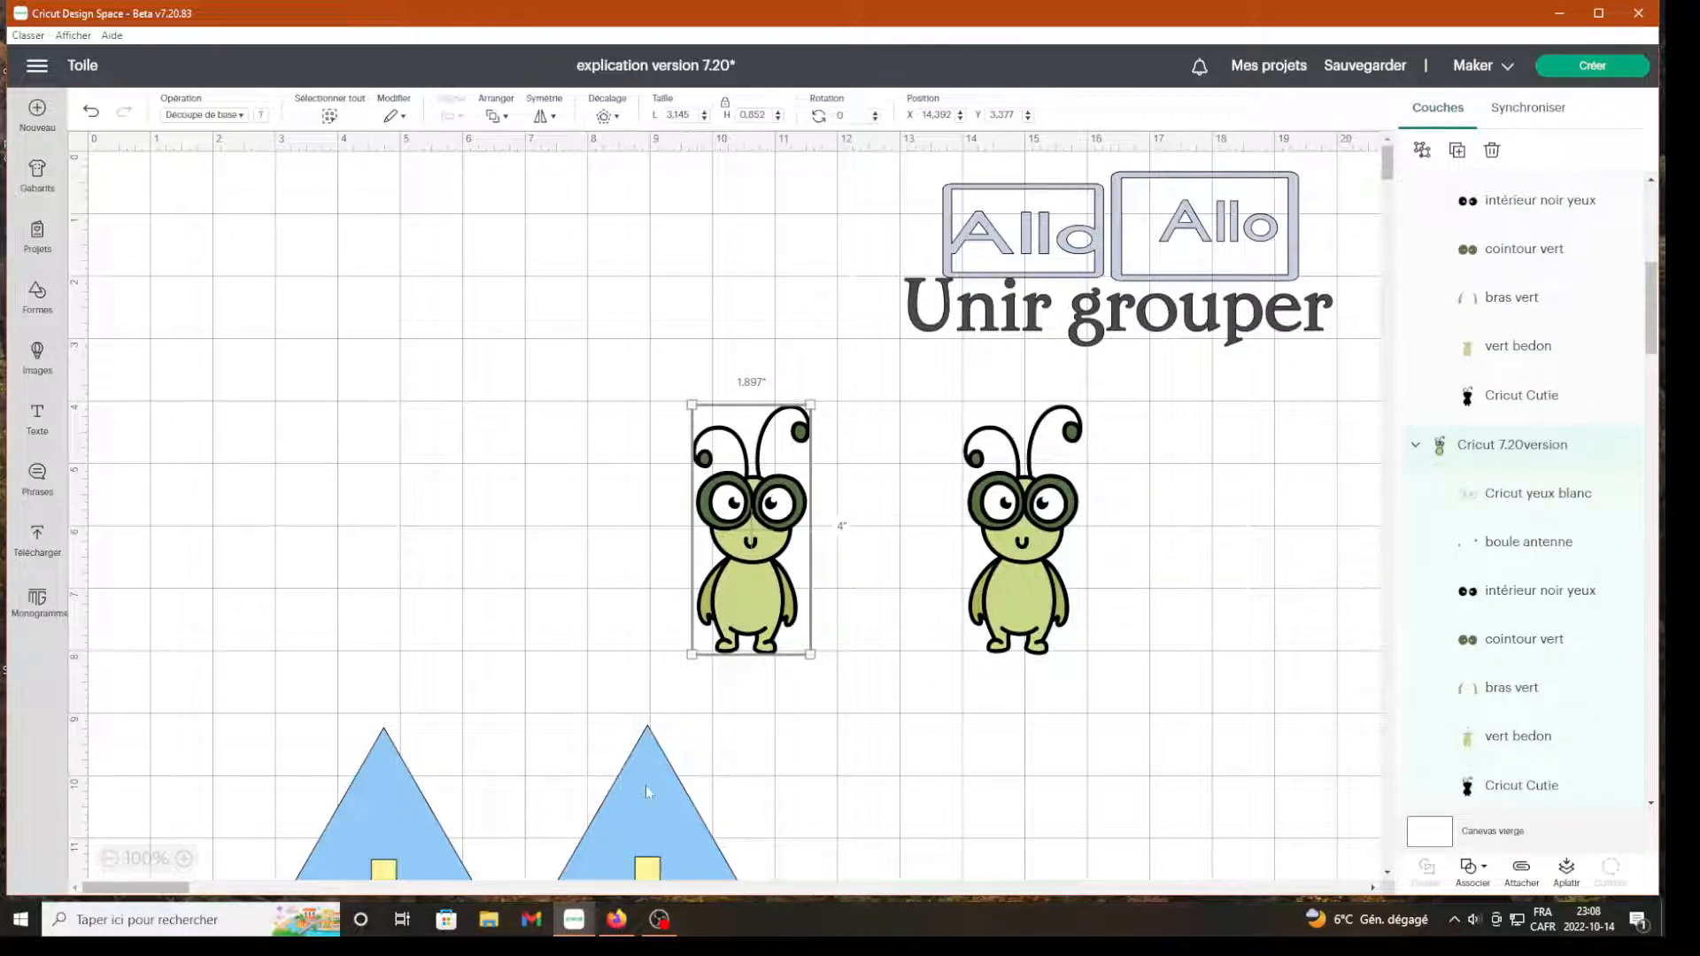
pyautogui.moveTo(645, 785); pyautogui.dragTo(659, 930)
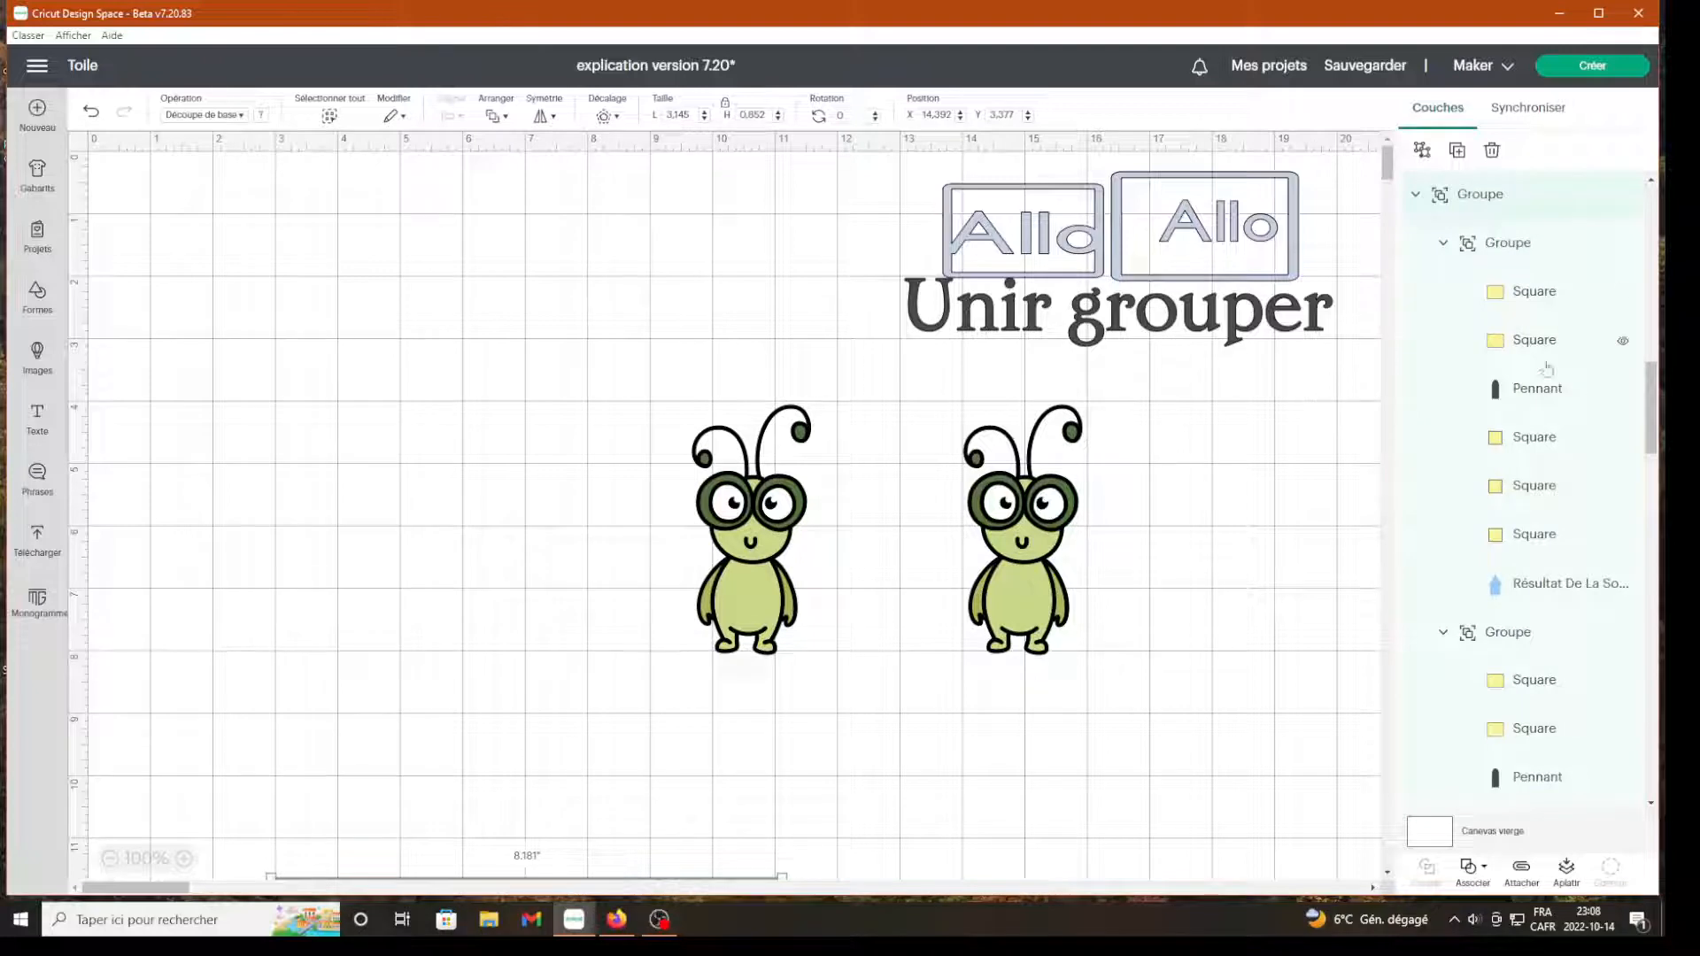
# Rename the right bug character's group layer as Cricut version 7.20
pyautogui.scroll(3, 1590, 561)
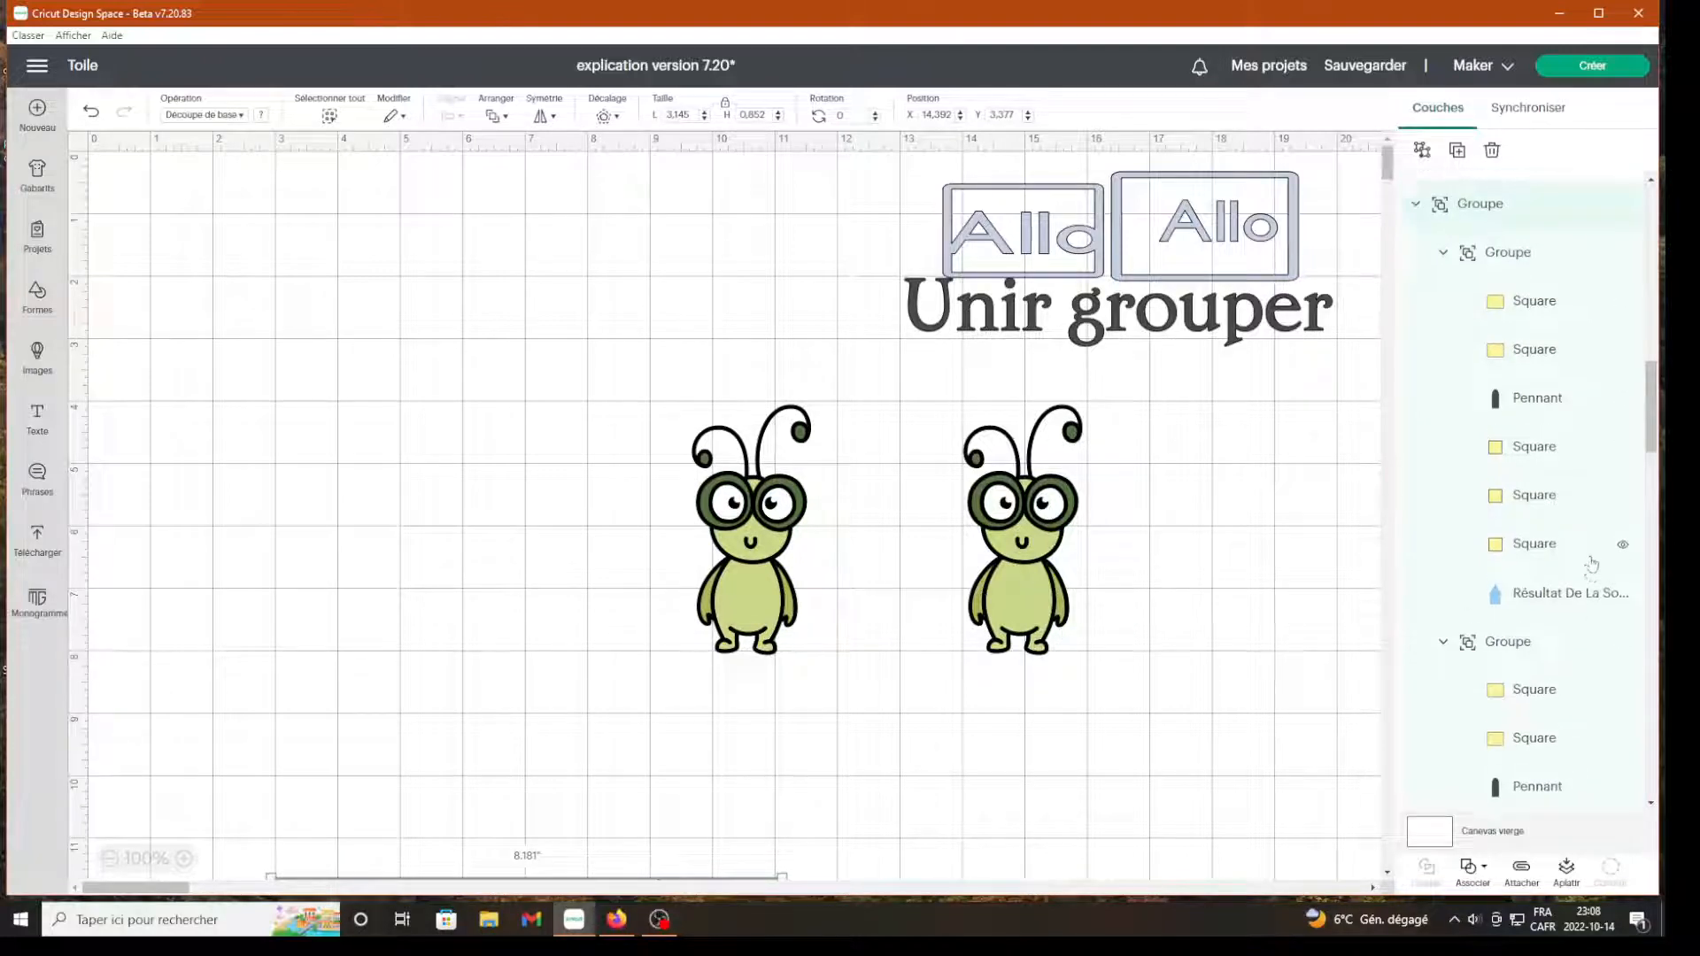
pyautogui.click(1032, 589)
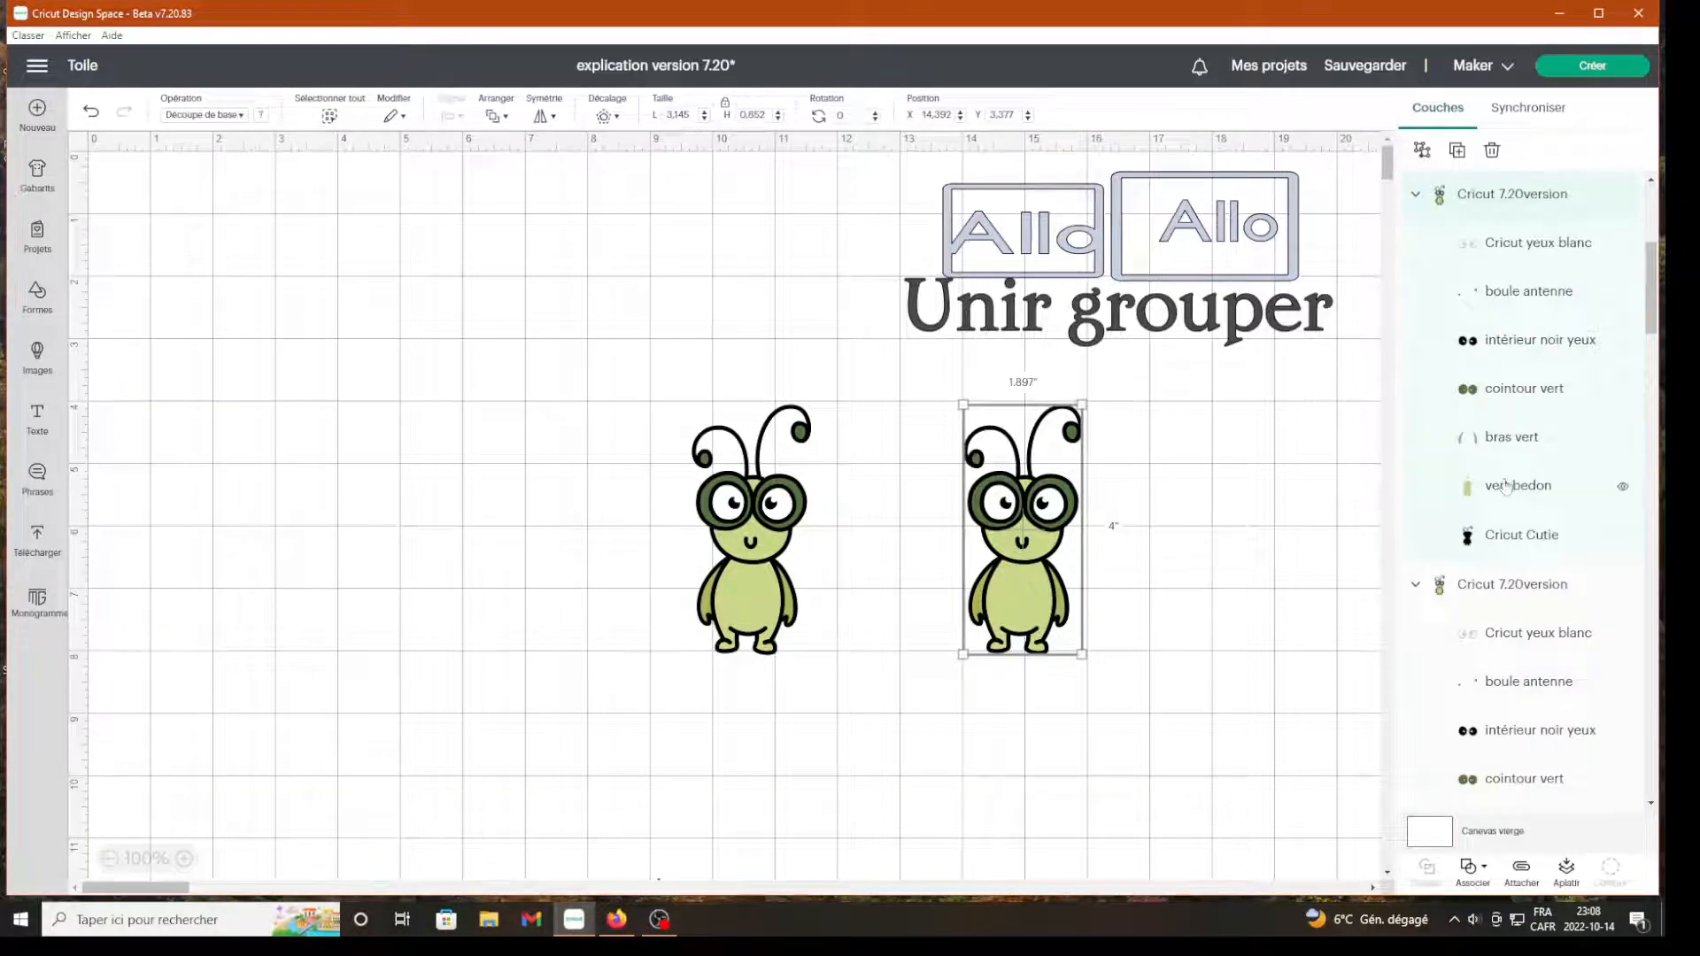
pyautogui.scroll(3, 1507, 487)
pyautogui.scroll(-2, 1608, 505)
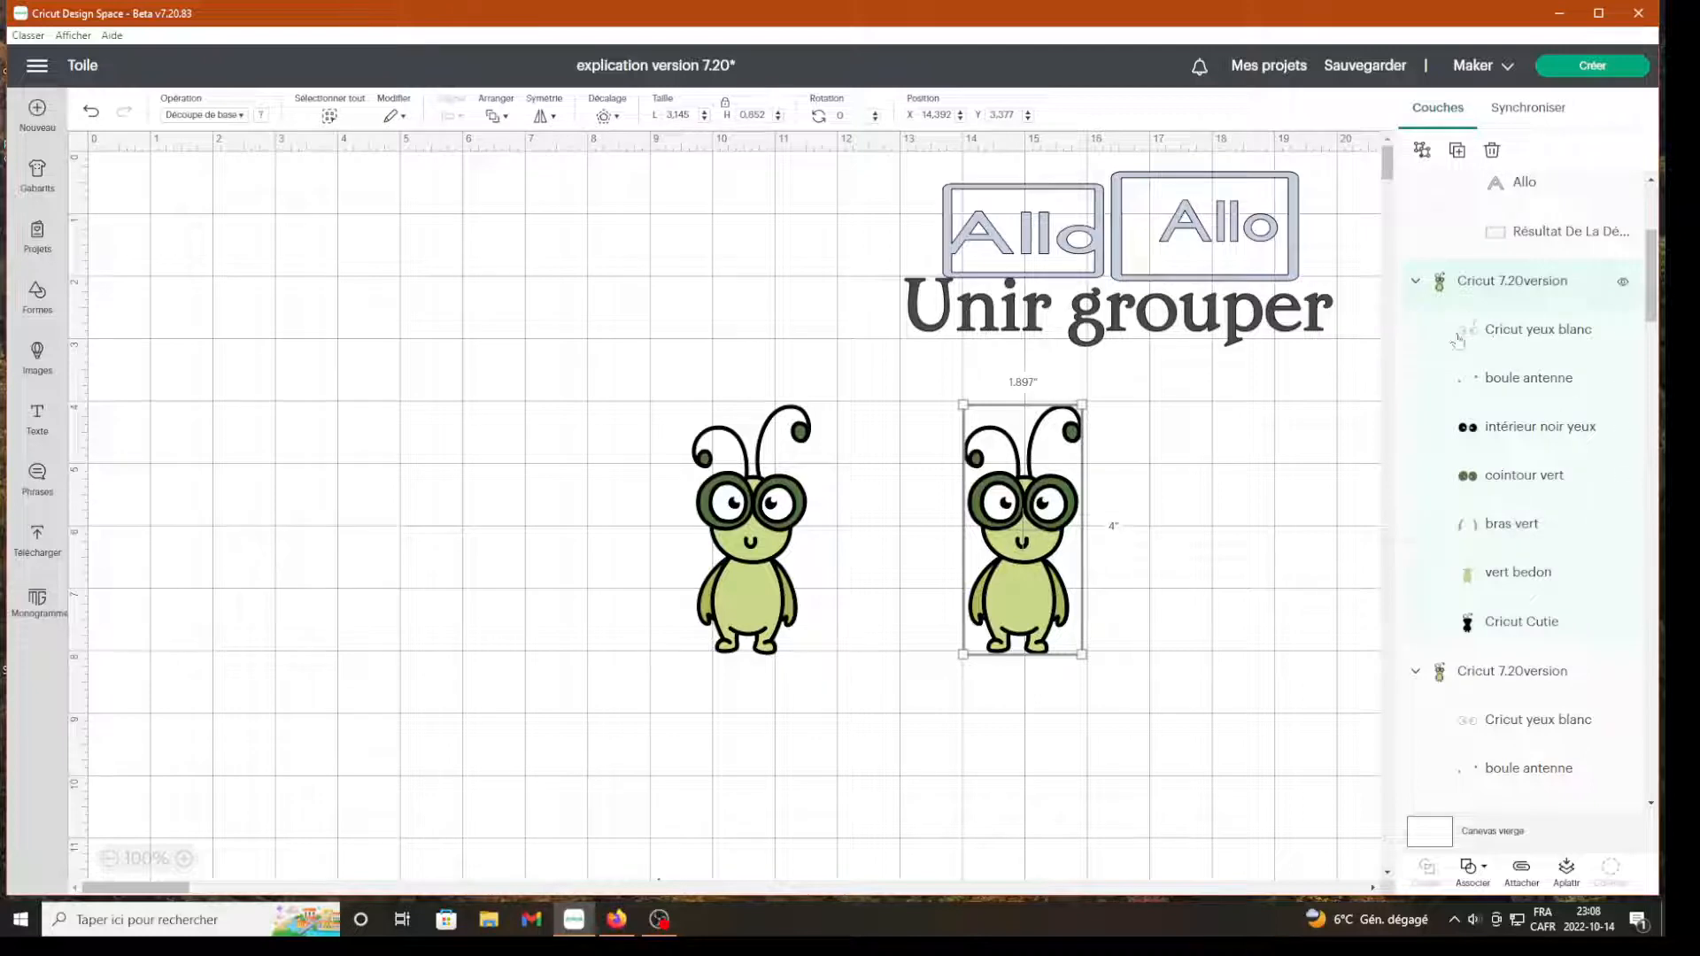
pyautogui.doubleClick(1492, 283)
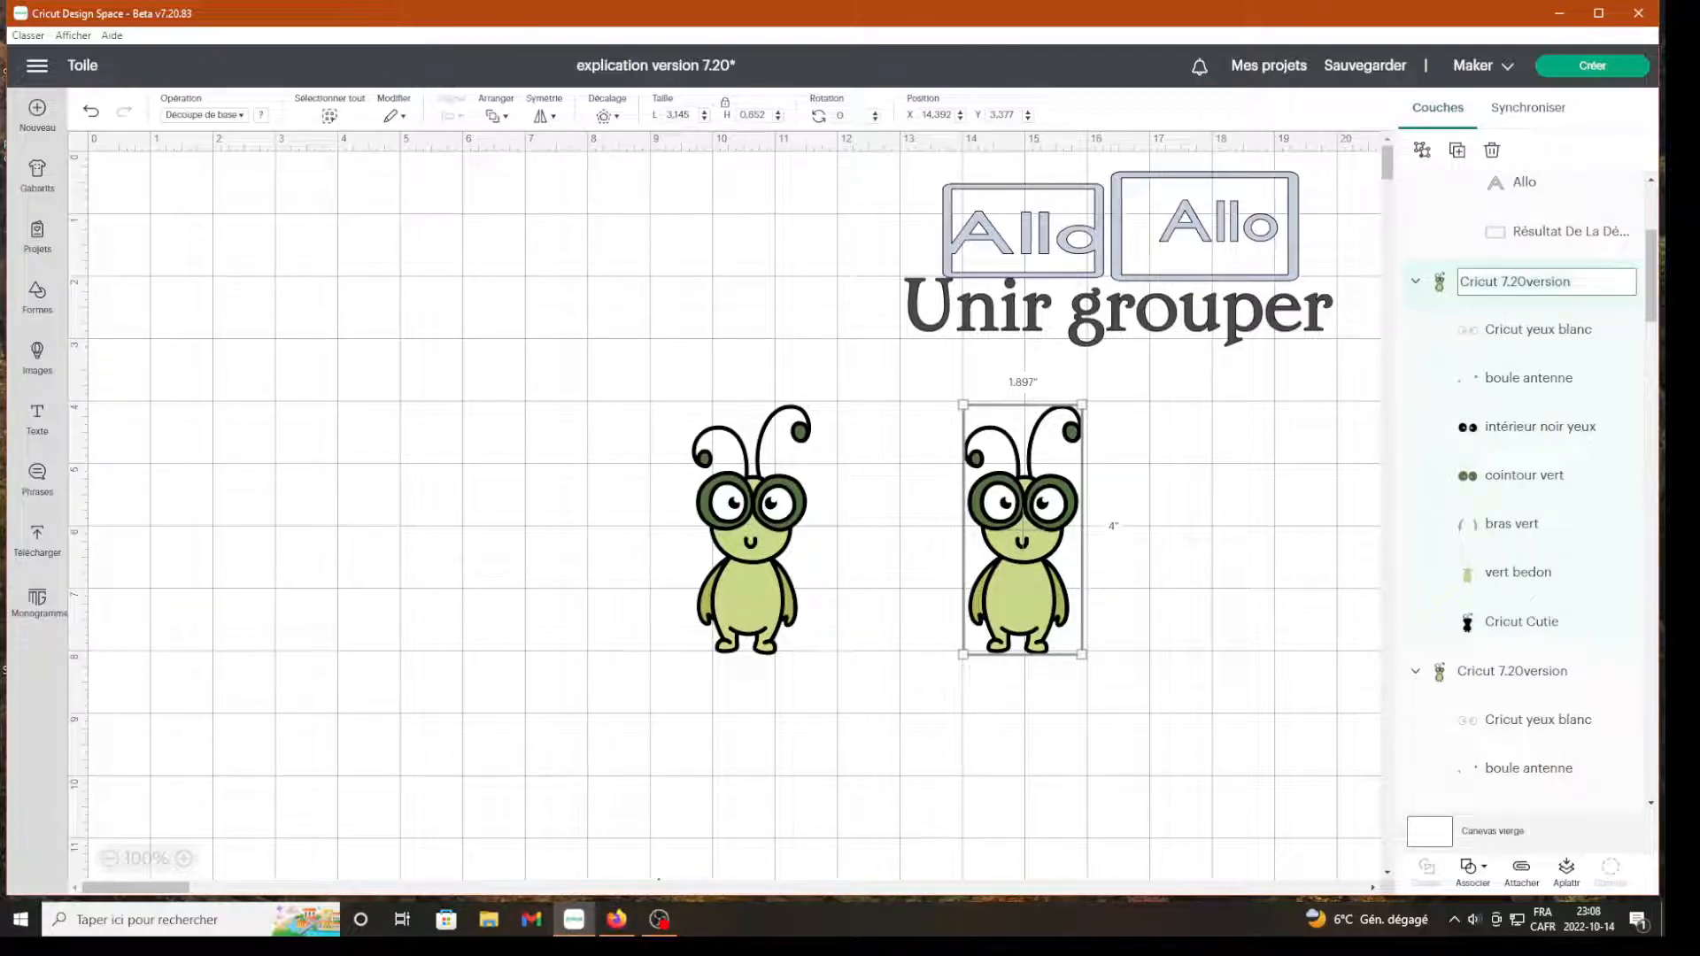
pyautogui.moveTo(1545, 281); pyautogui.dragTo(1496, 282)
pyautogui.press('BackSpace')
pyautogui.press('BackSpace')
pyautogui.press('BackSpace')
pyautogui.press('BackSpace')
pyautogui.press('BackSpace')
# Rename the antenna-ball layer in the Cricut version 7.20 group as boule antenne vert
pyautogui.doubleClick(1524, 381)
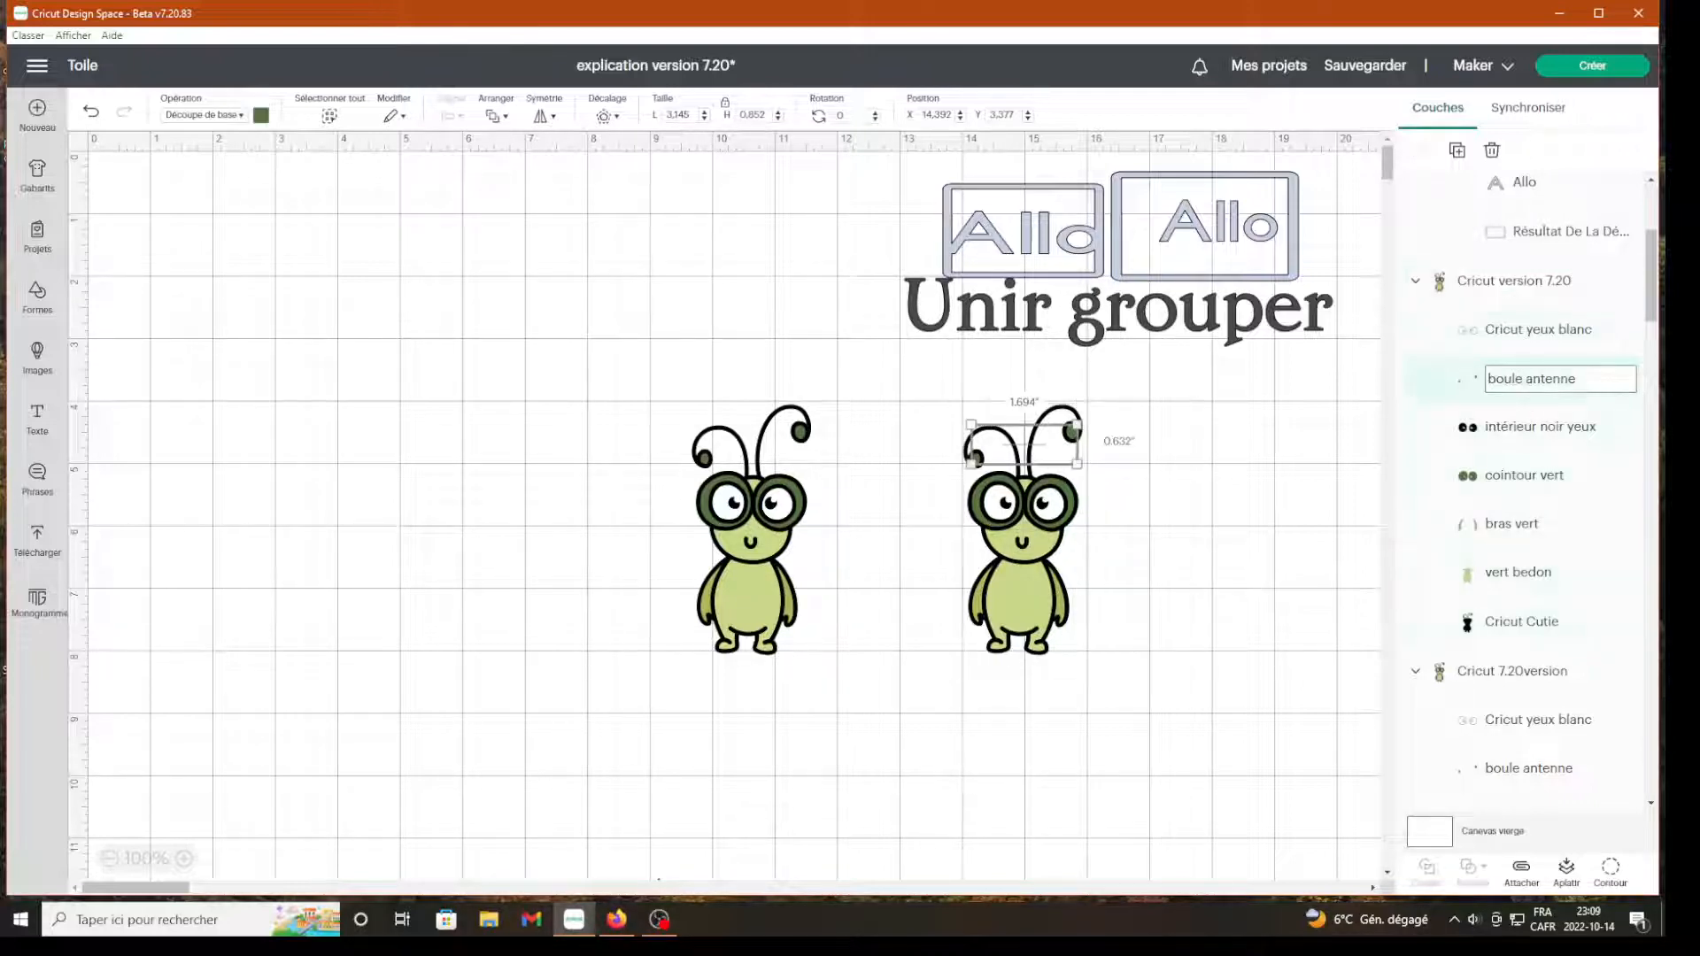
pyautogui.rightClick(1525, 379)
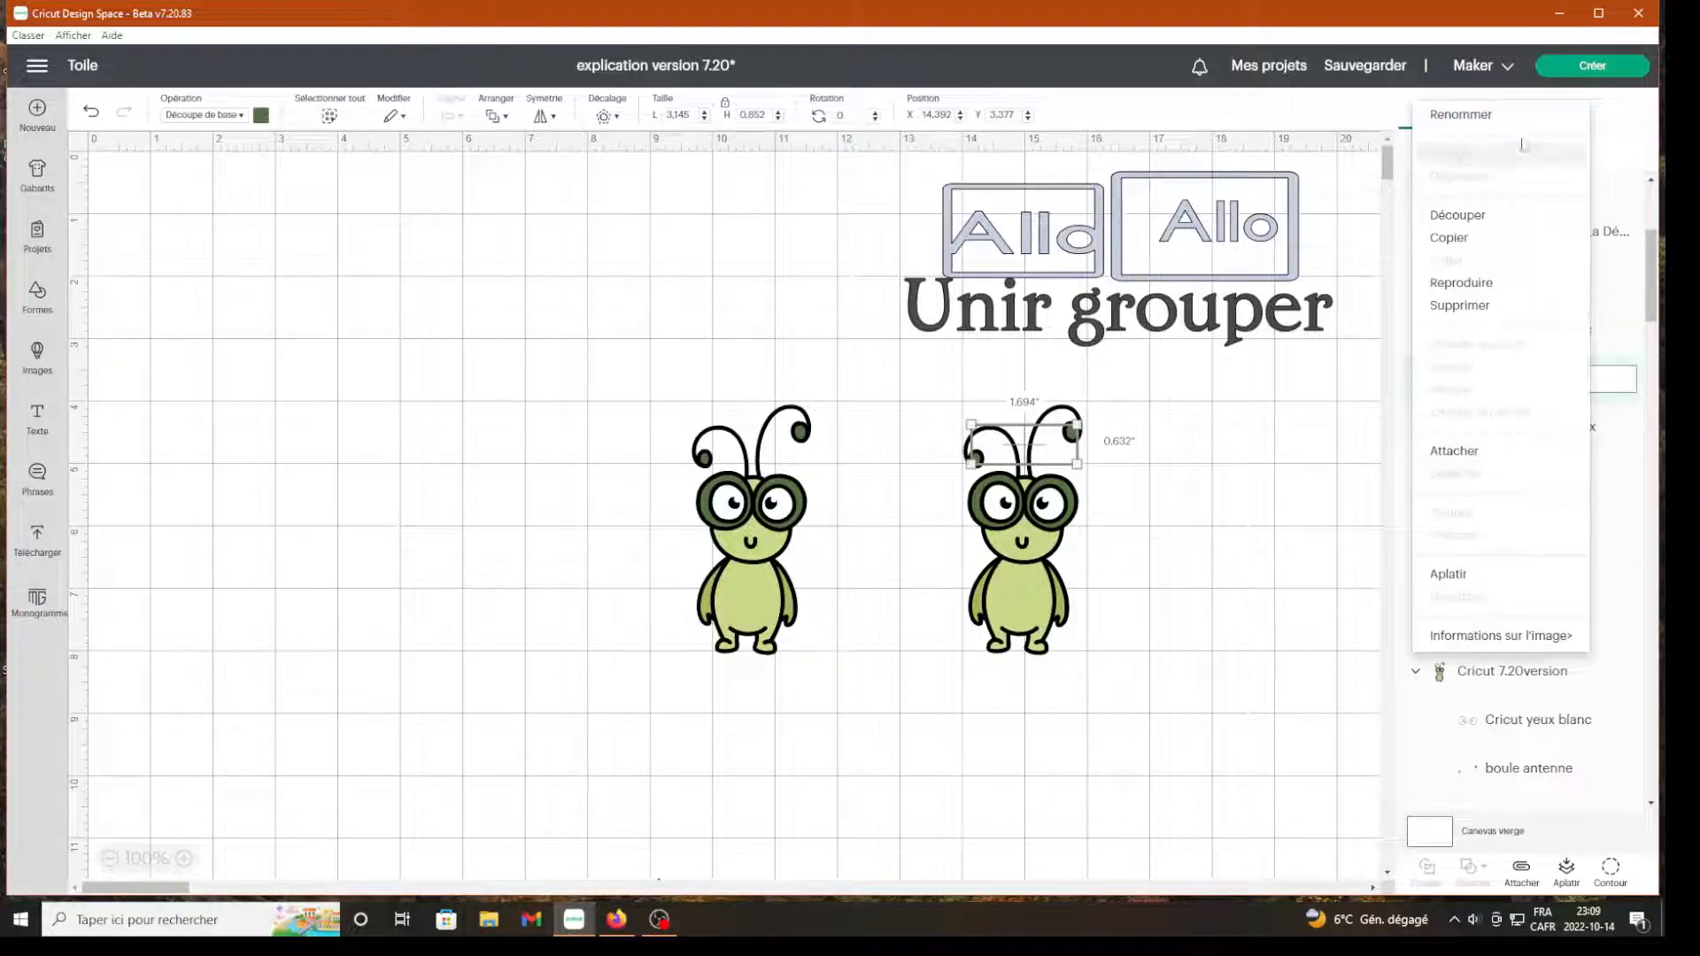
pyautogui.click(1457, 116)
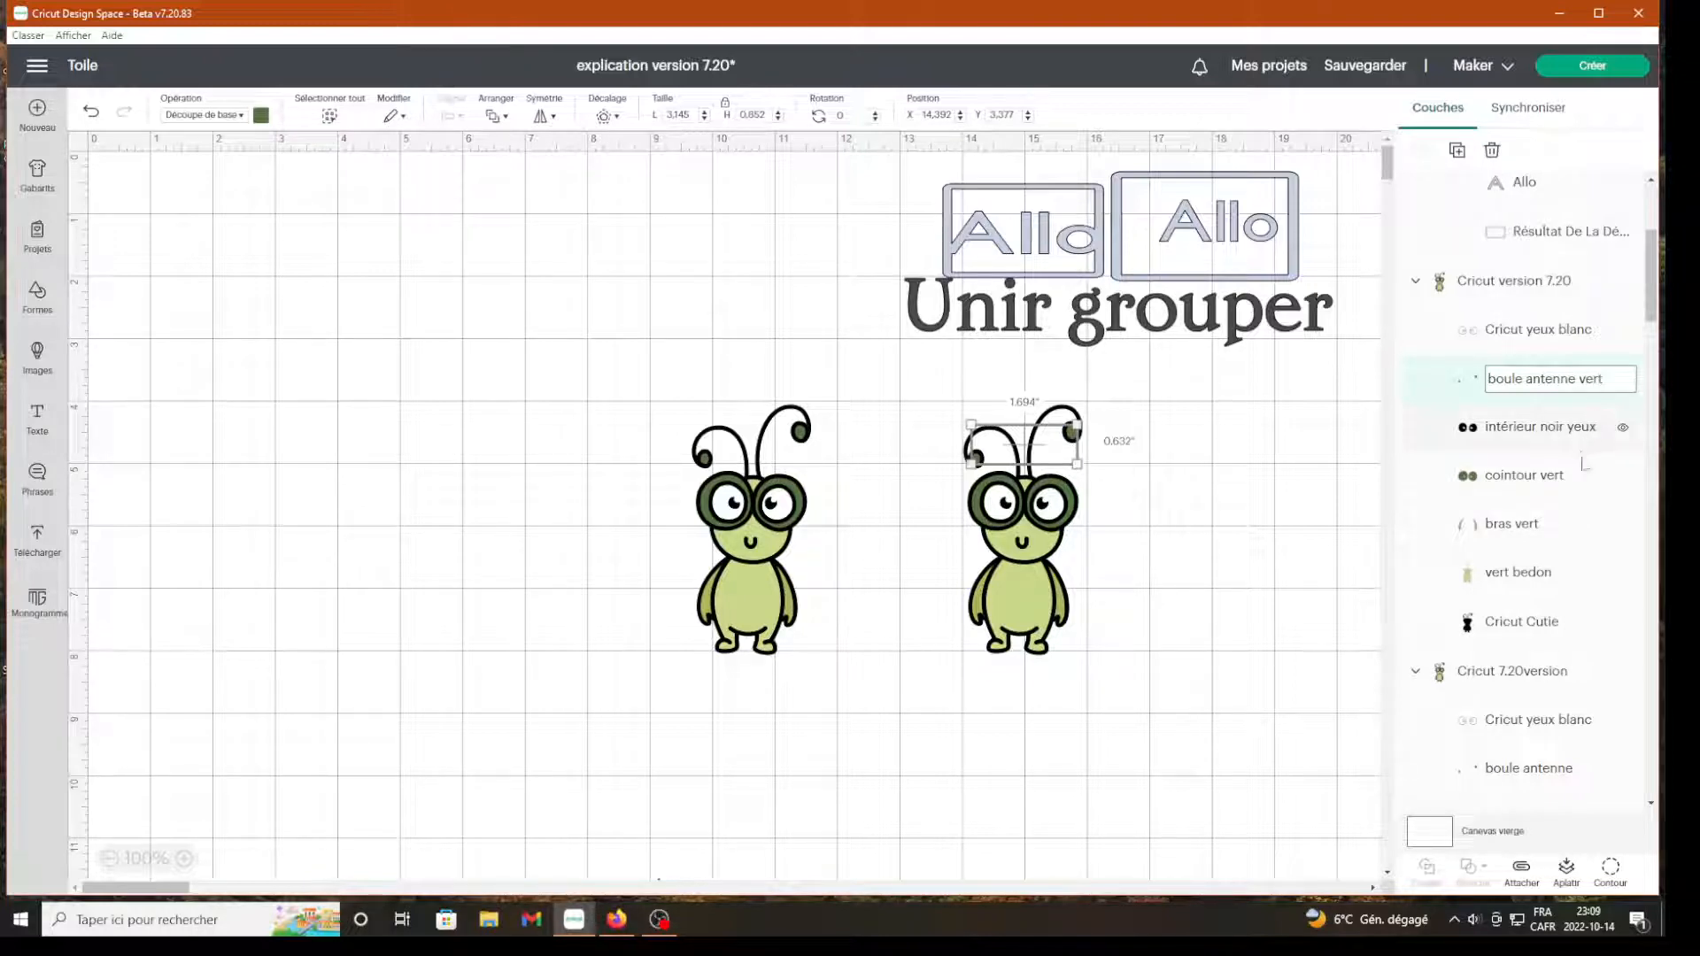
pyautogui.press('Return')
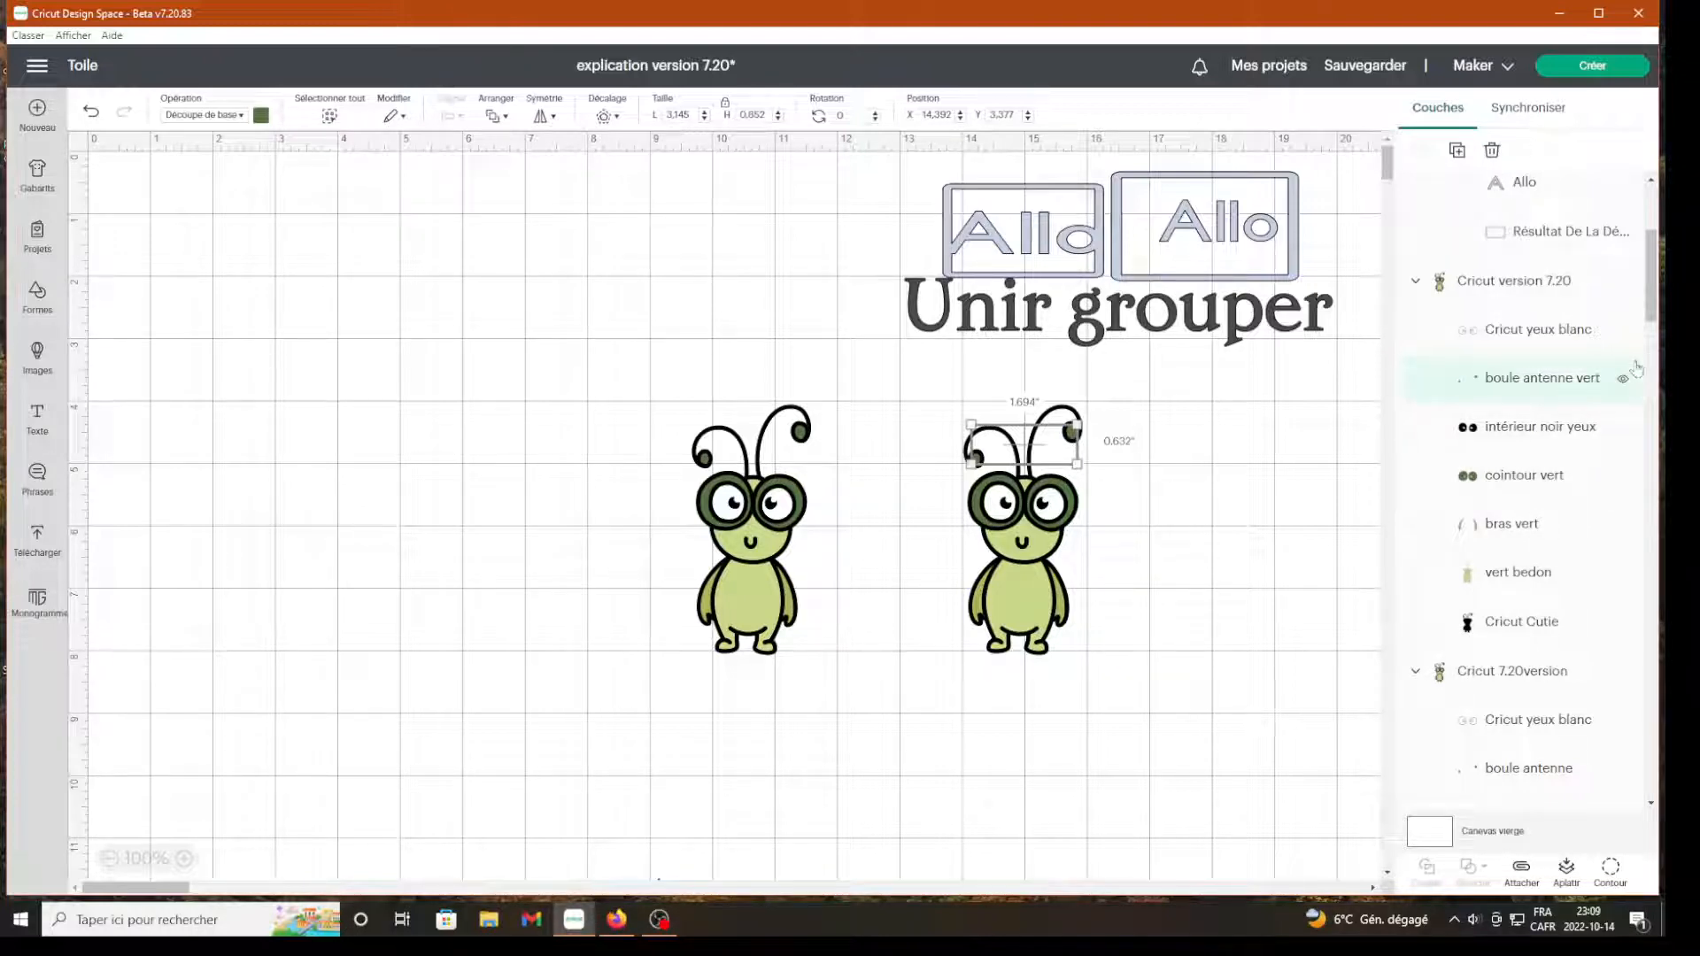
pyautogui.rightClick(1508, 432)
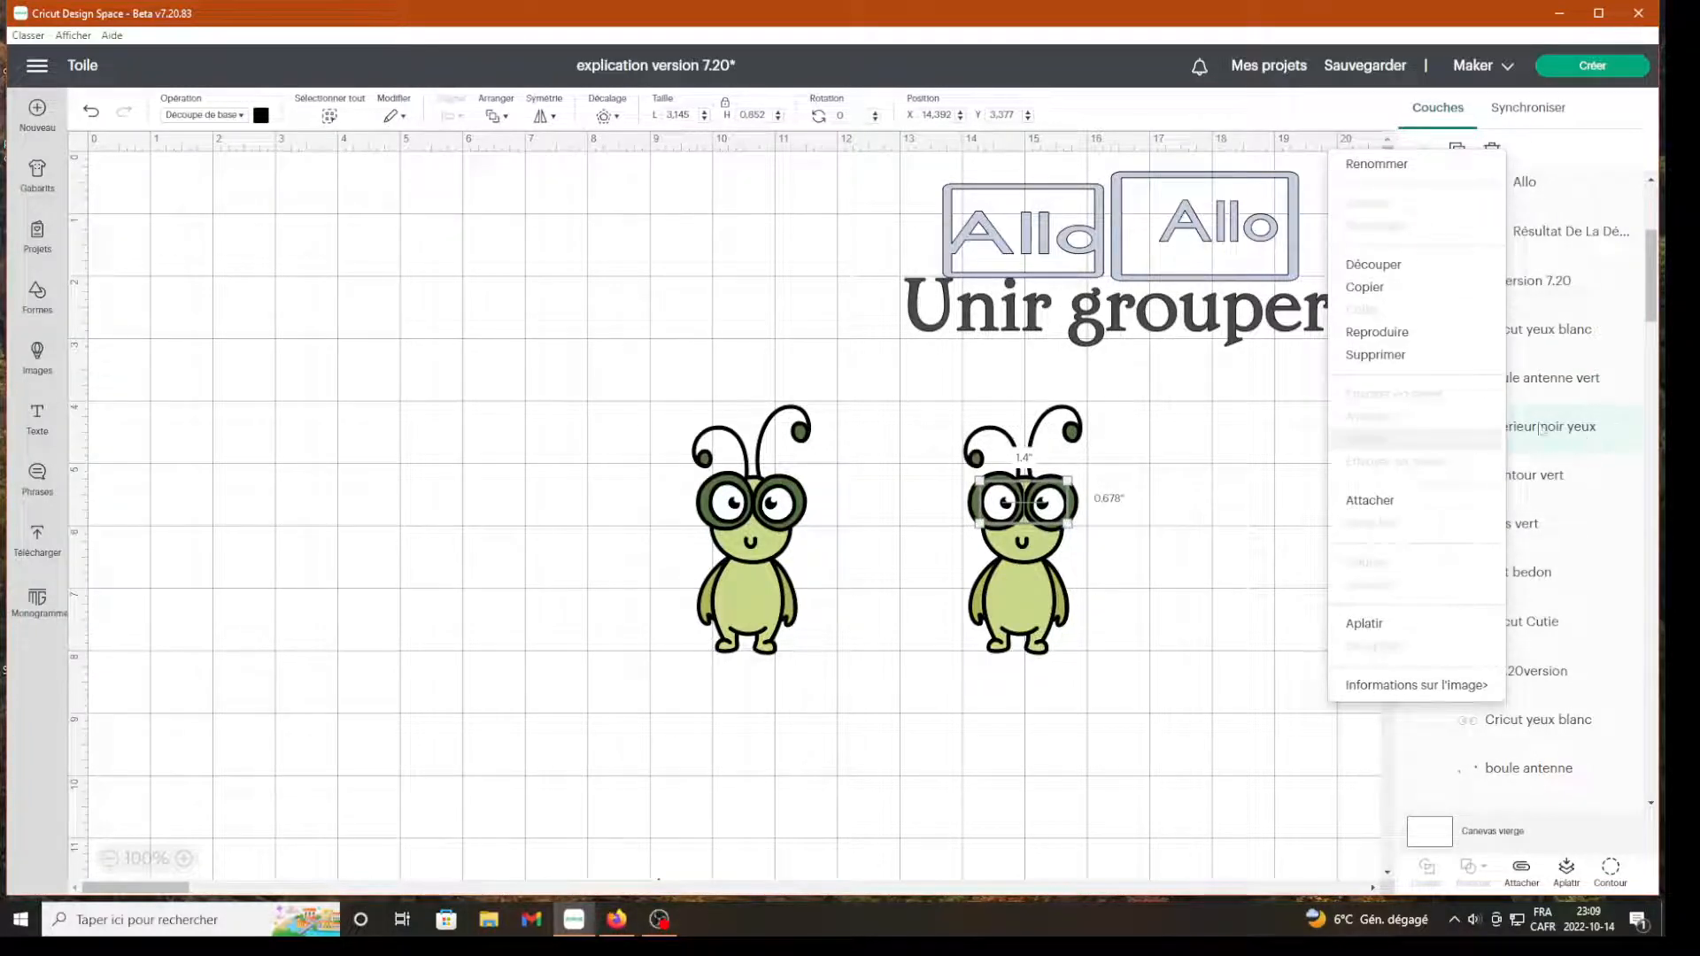
pyautogui.click(1291, 625)
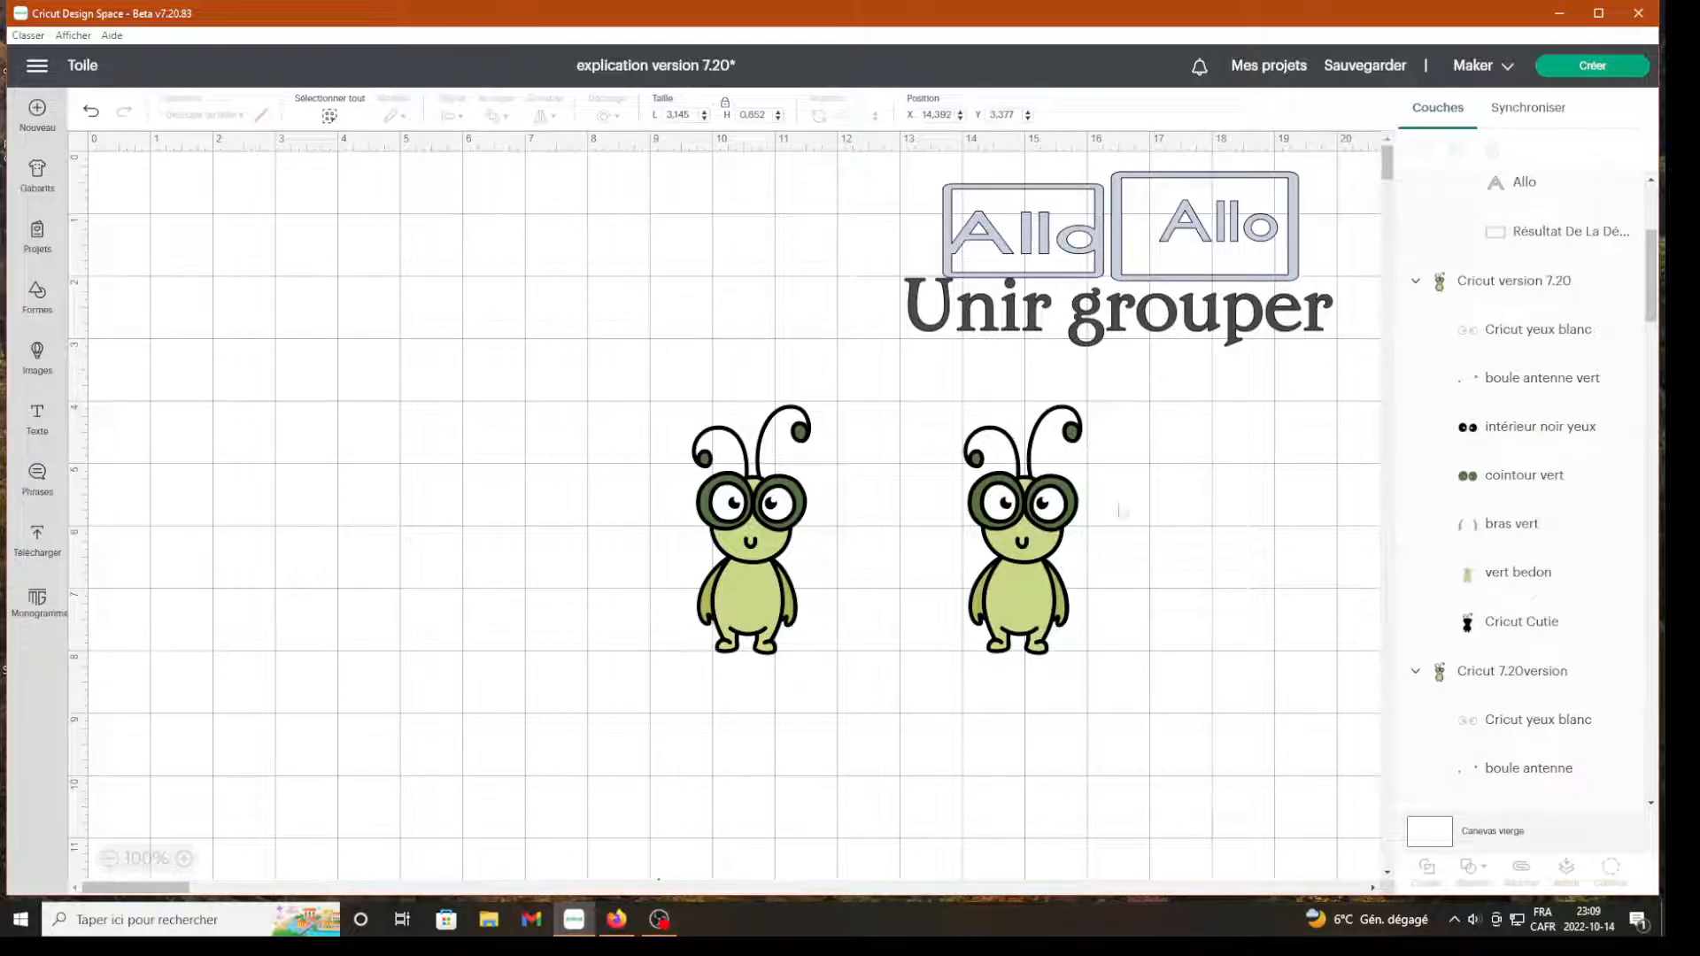
# Combine all layers of the left bug character with Grouper and nudge the combined shape
pyautogui.click(766, 532)
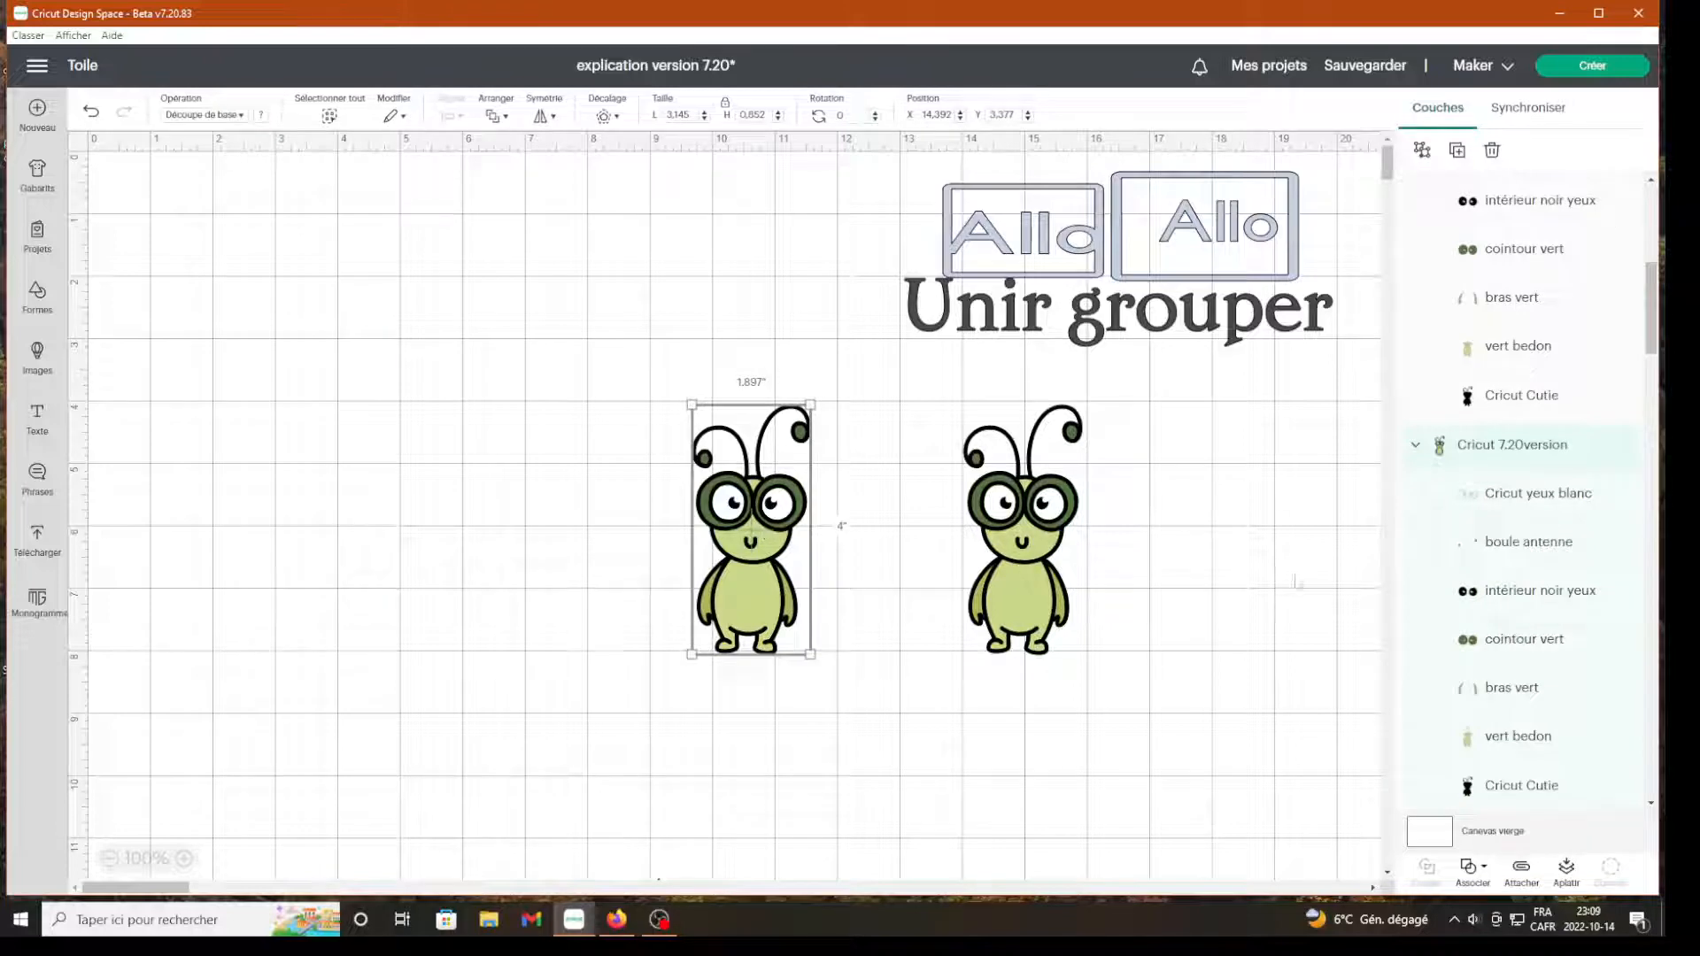
pyautogui.scroll(3, 1549, 512)
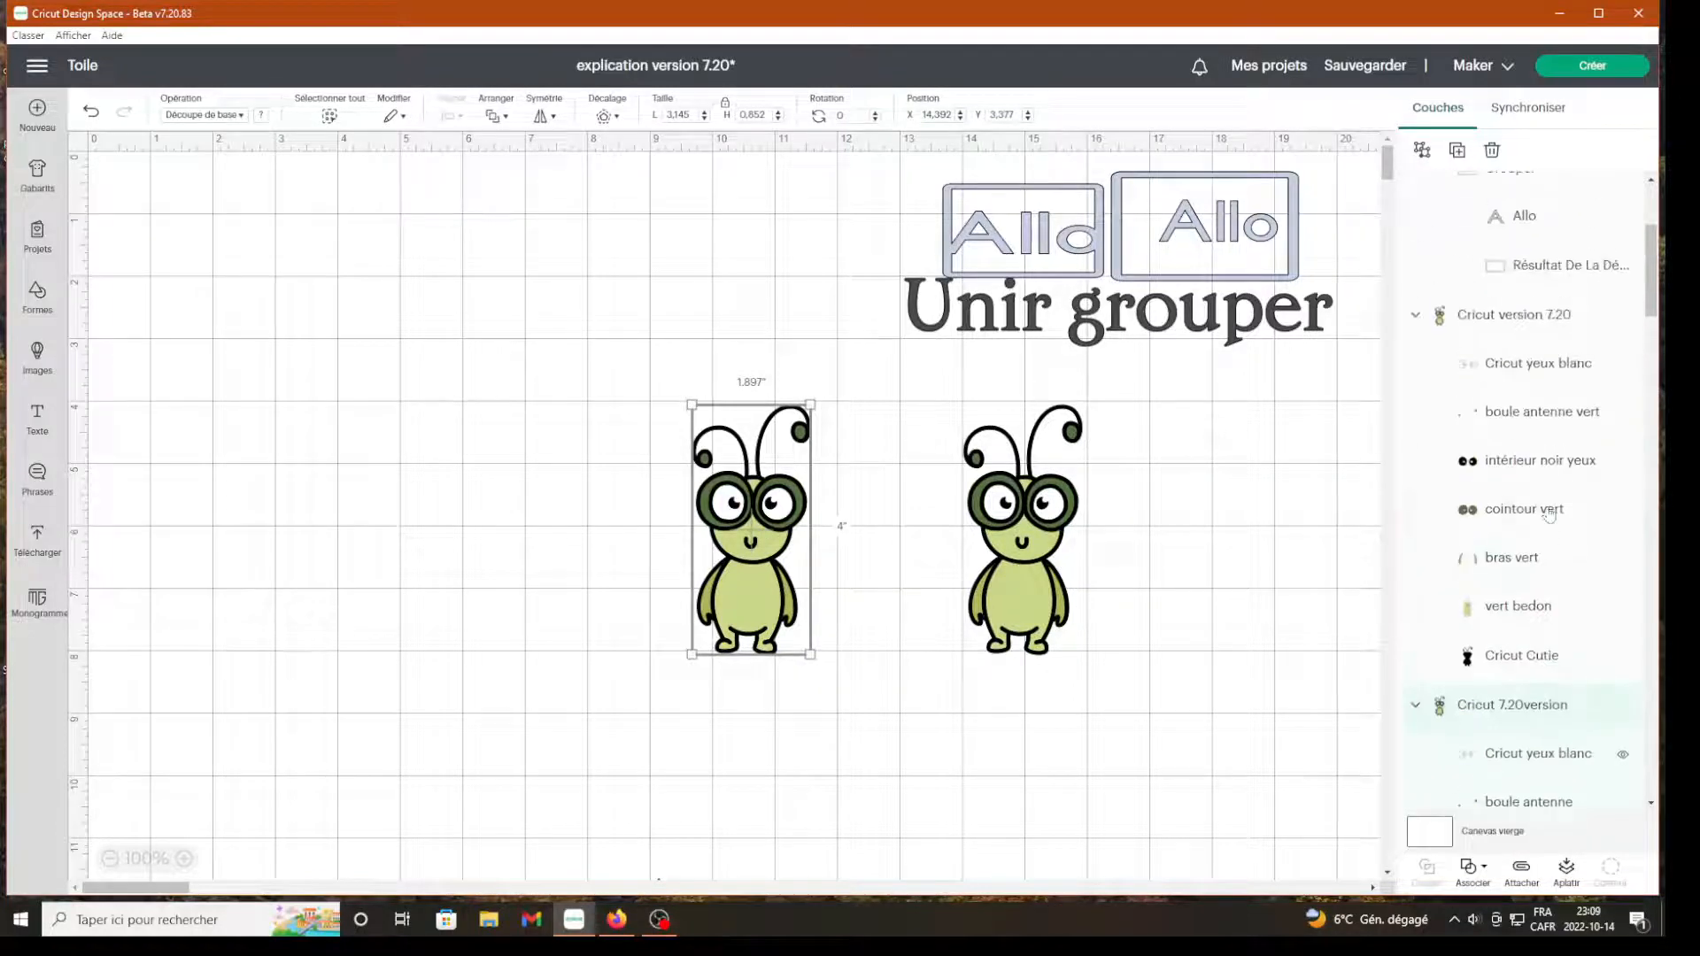
pyautogui.scroll(-6, 1549, 511)
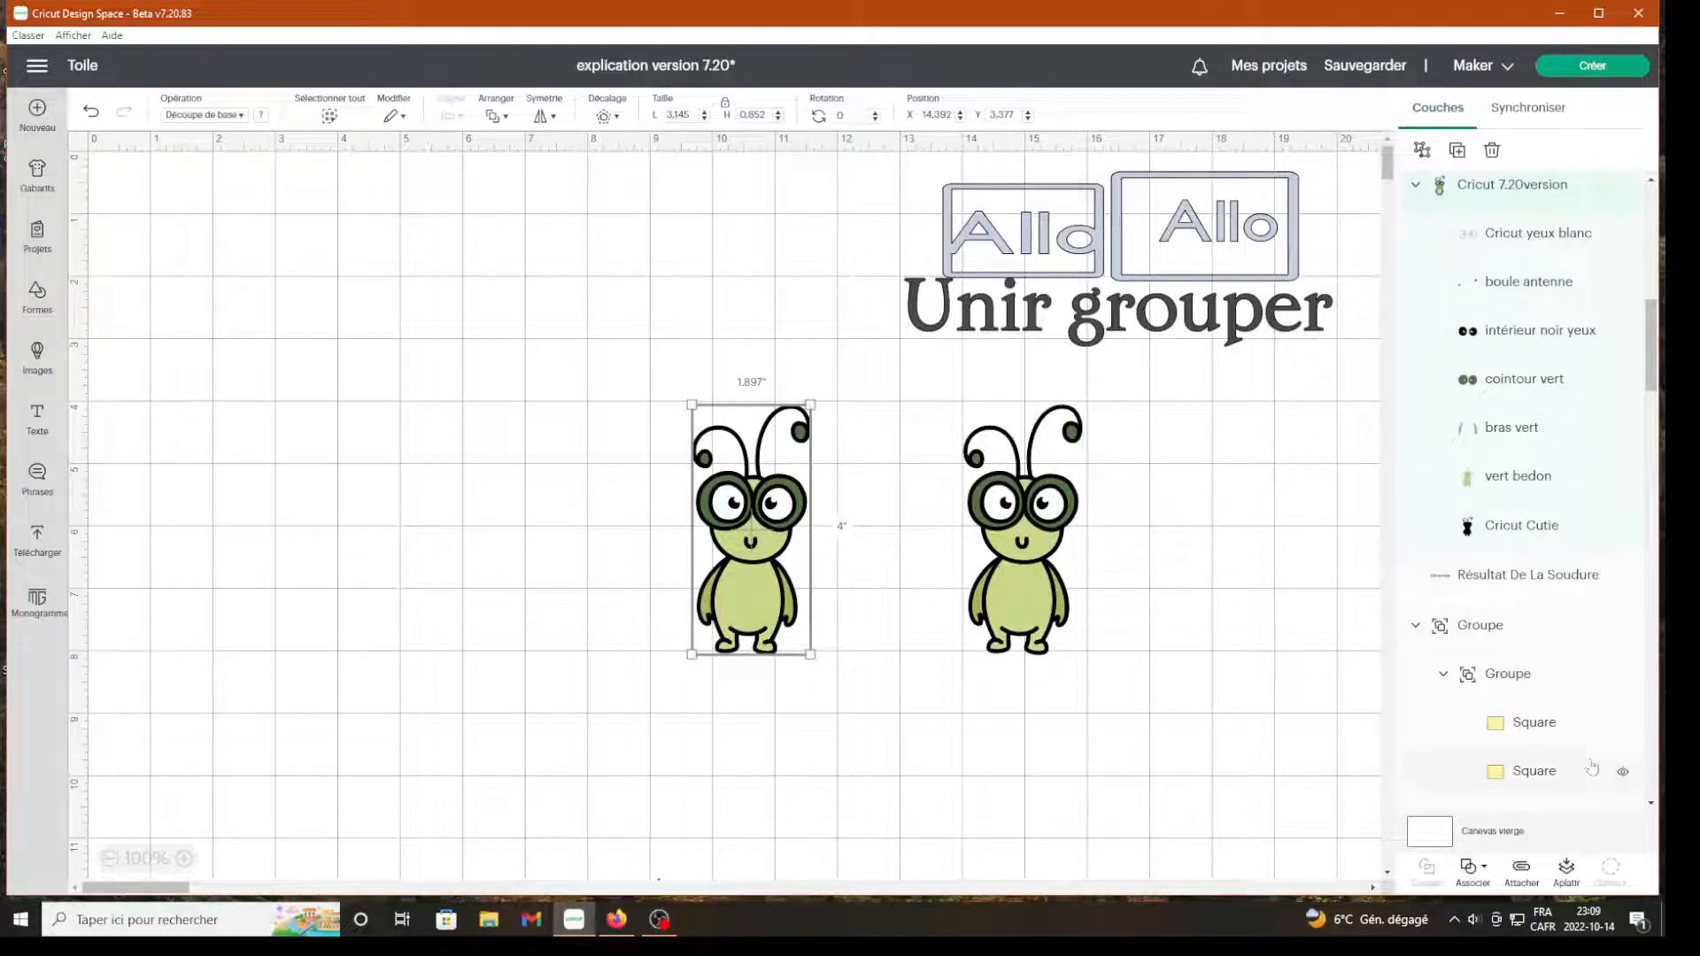
pyautogui.click(1475, 887)
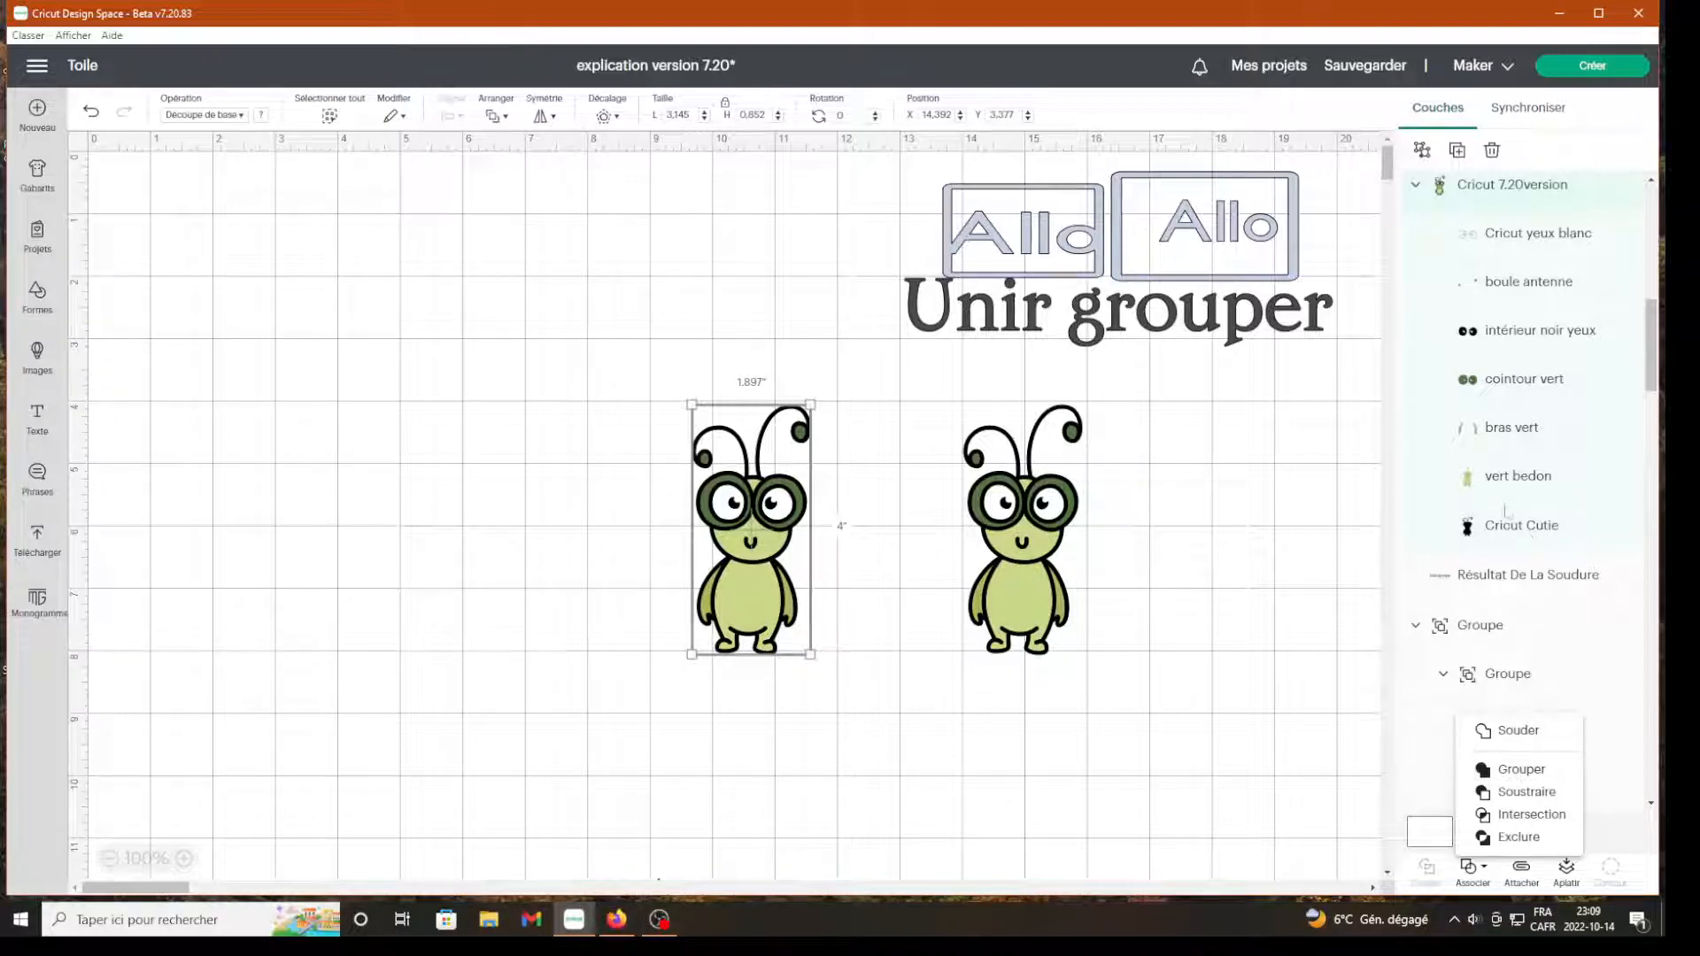
pyautogui.click(1521, 769)
pyautogui.moveTo(753, 651); pyautogui.dragTo(746, 643)
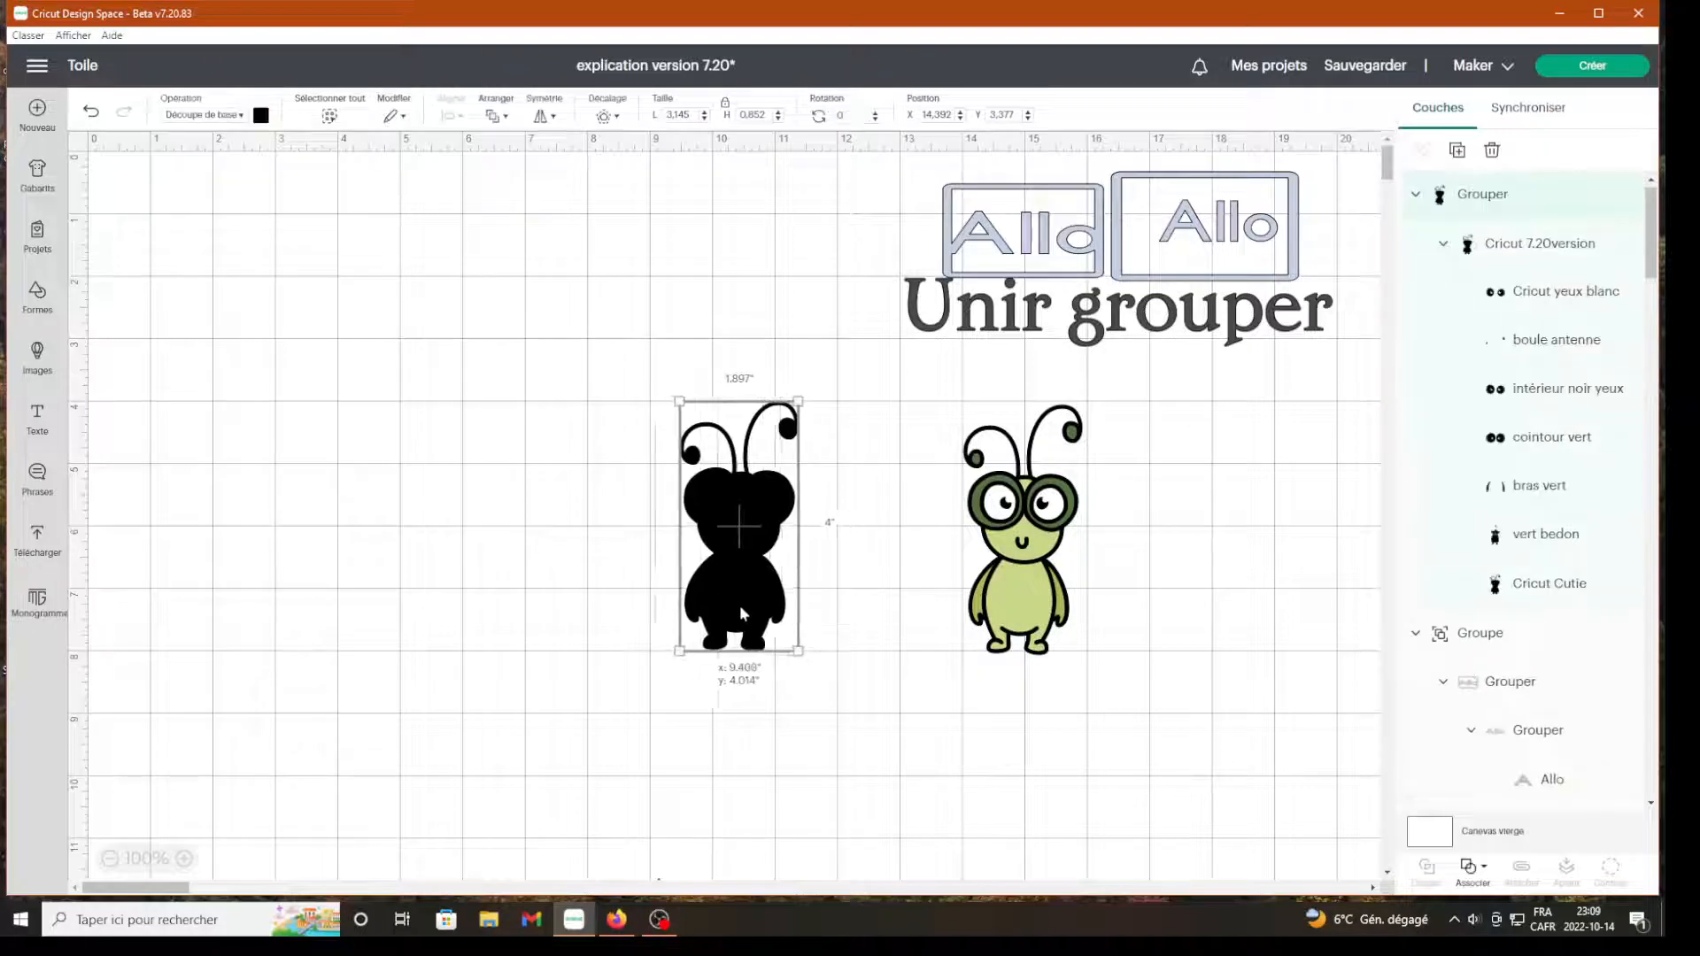
# Cancel the Grouper combination on the left bug and shift the released layer group slightly on the canvas
pyautogui.click(1467, 877)
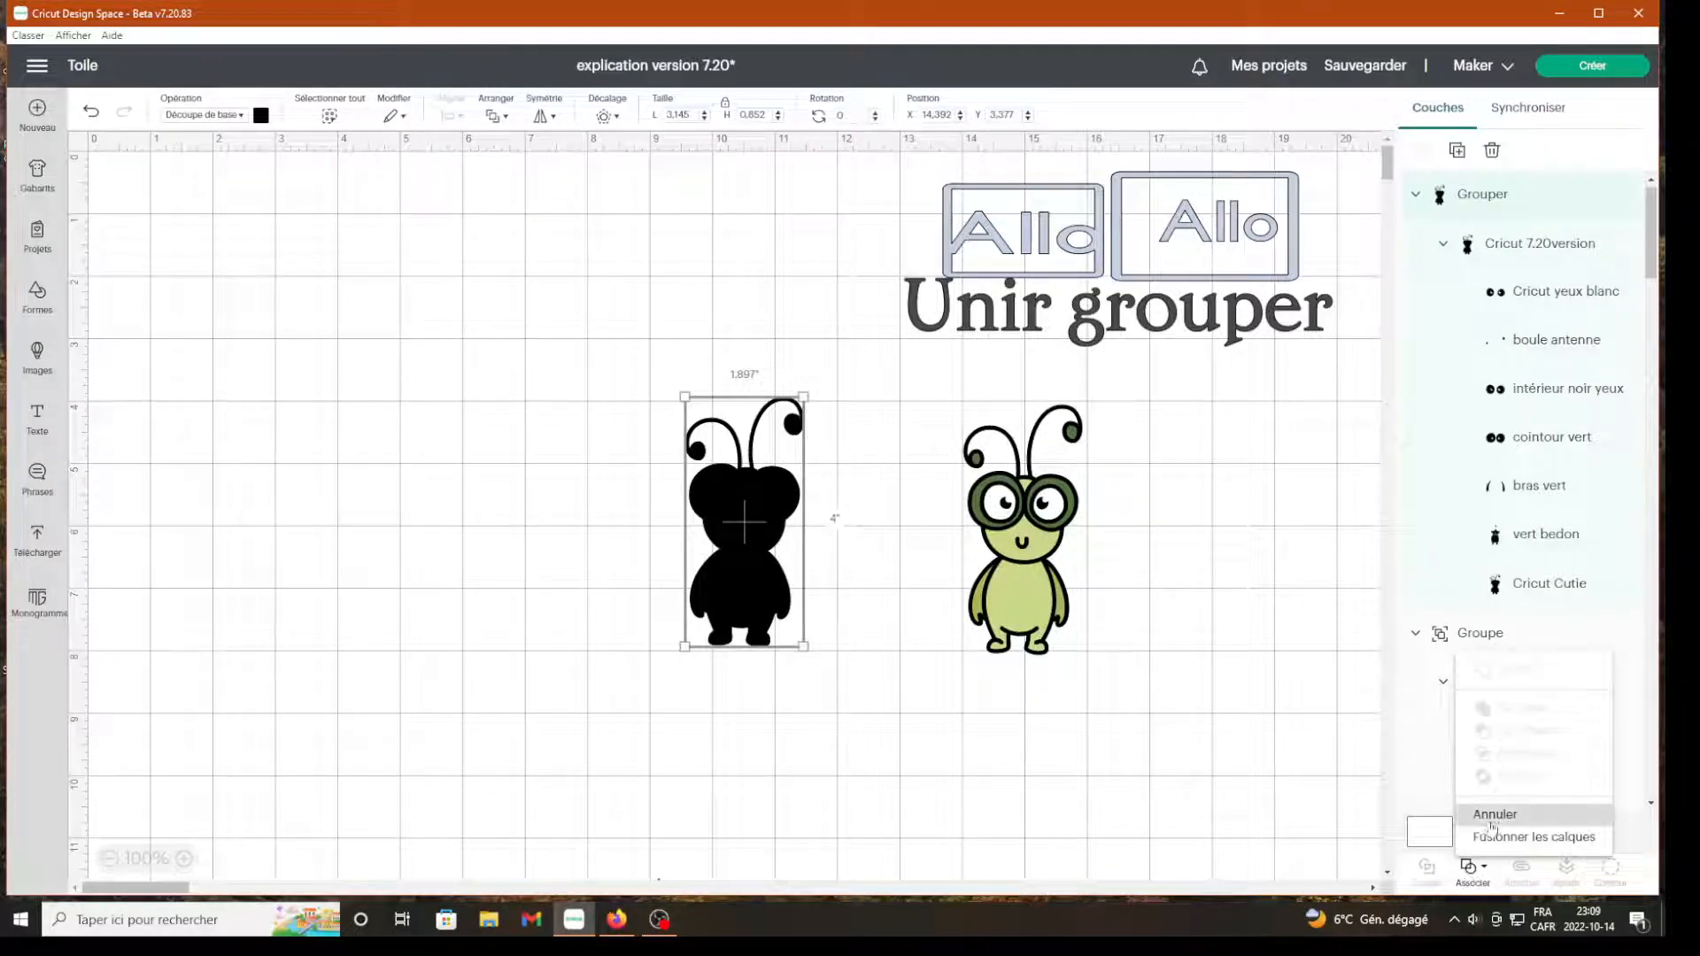
pyautogui.click(1495, 827)
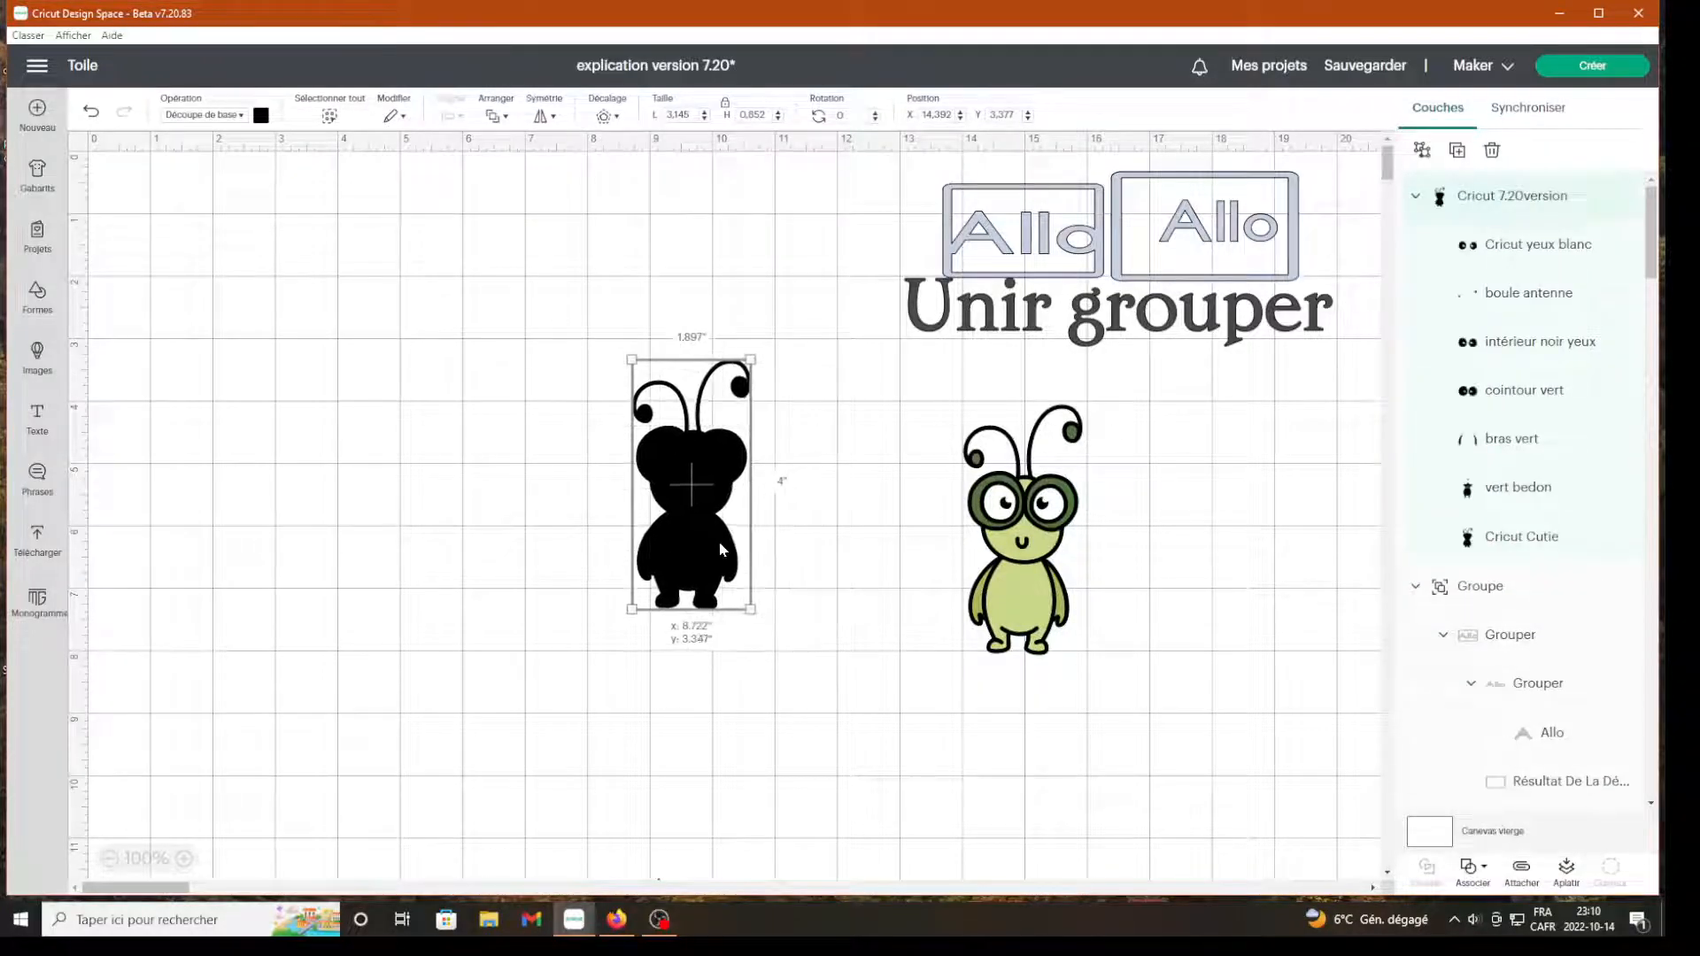
pyautogui.moveTo(743, 522); pyautogui.dragTo(691, 485)
pyautogui.click(691, 455)
pyautogui.click(818, 446)
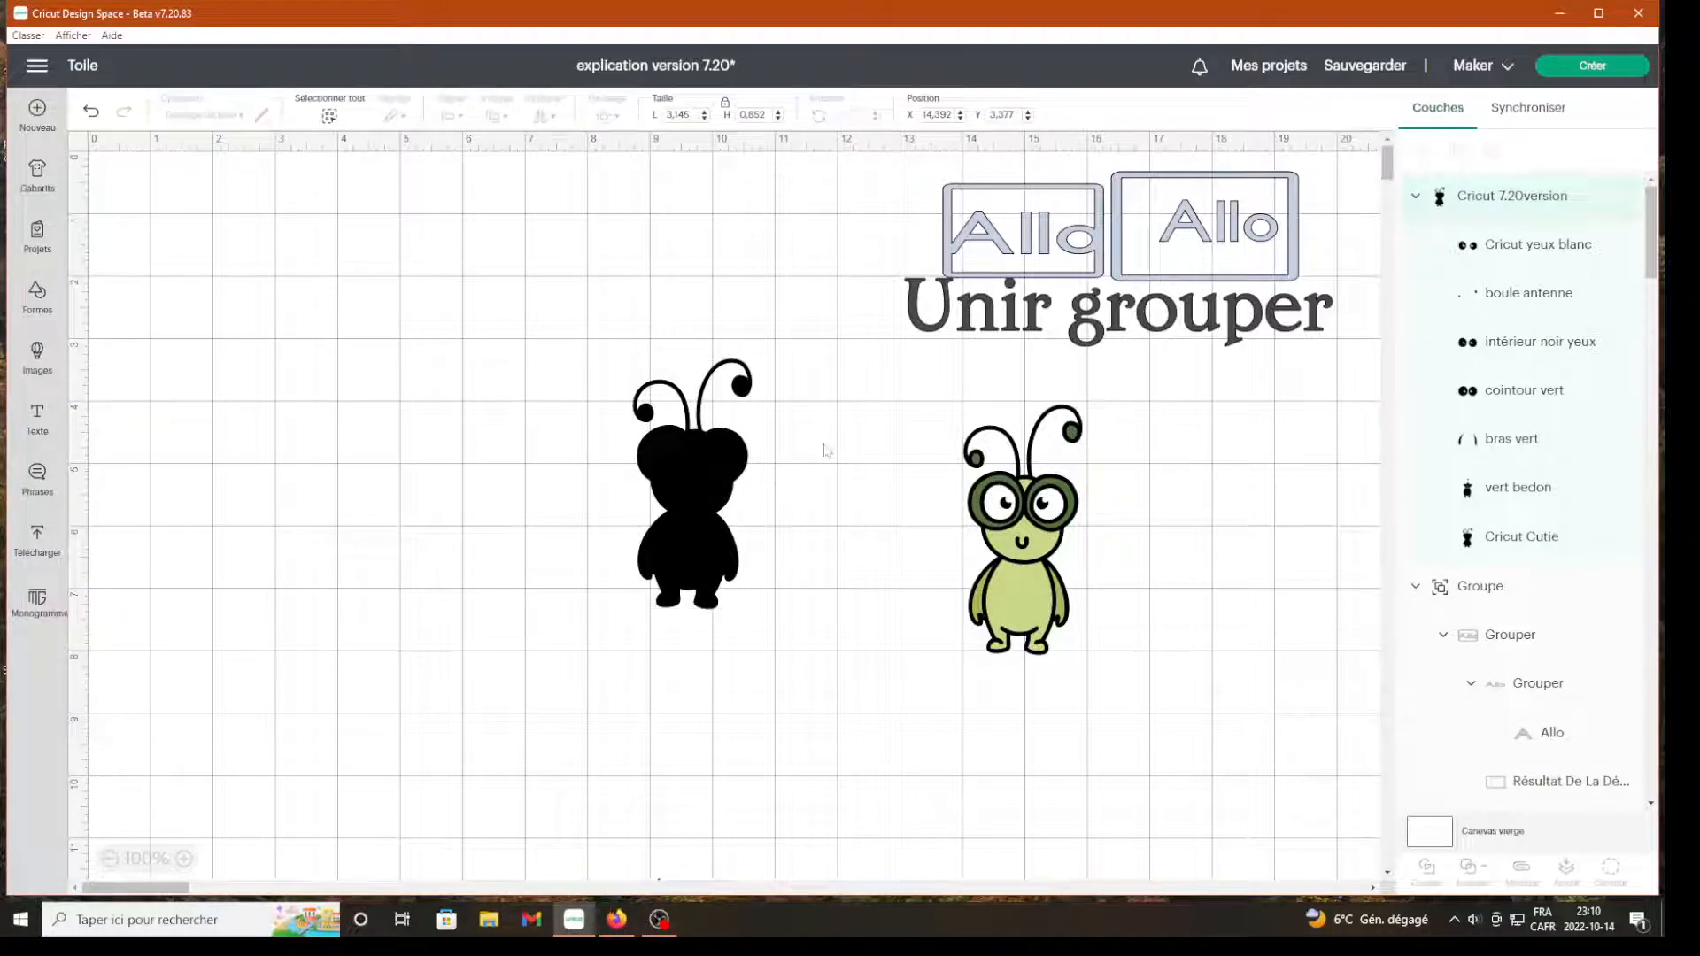
pyautogui.click(702, 457)
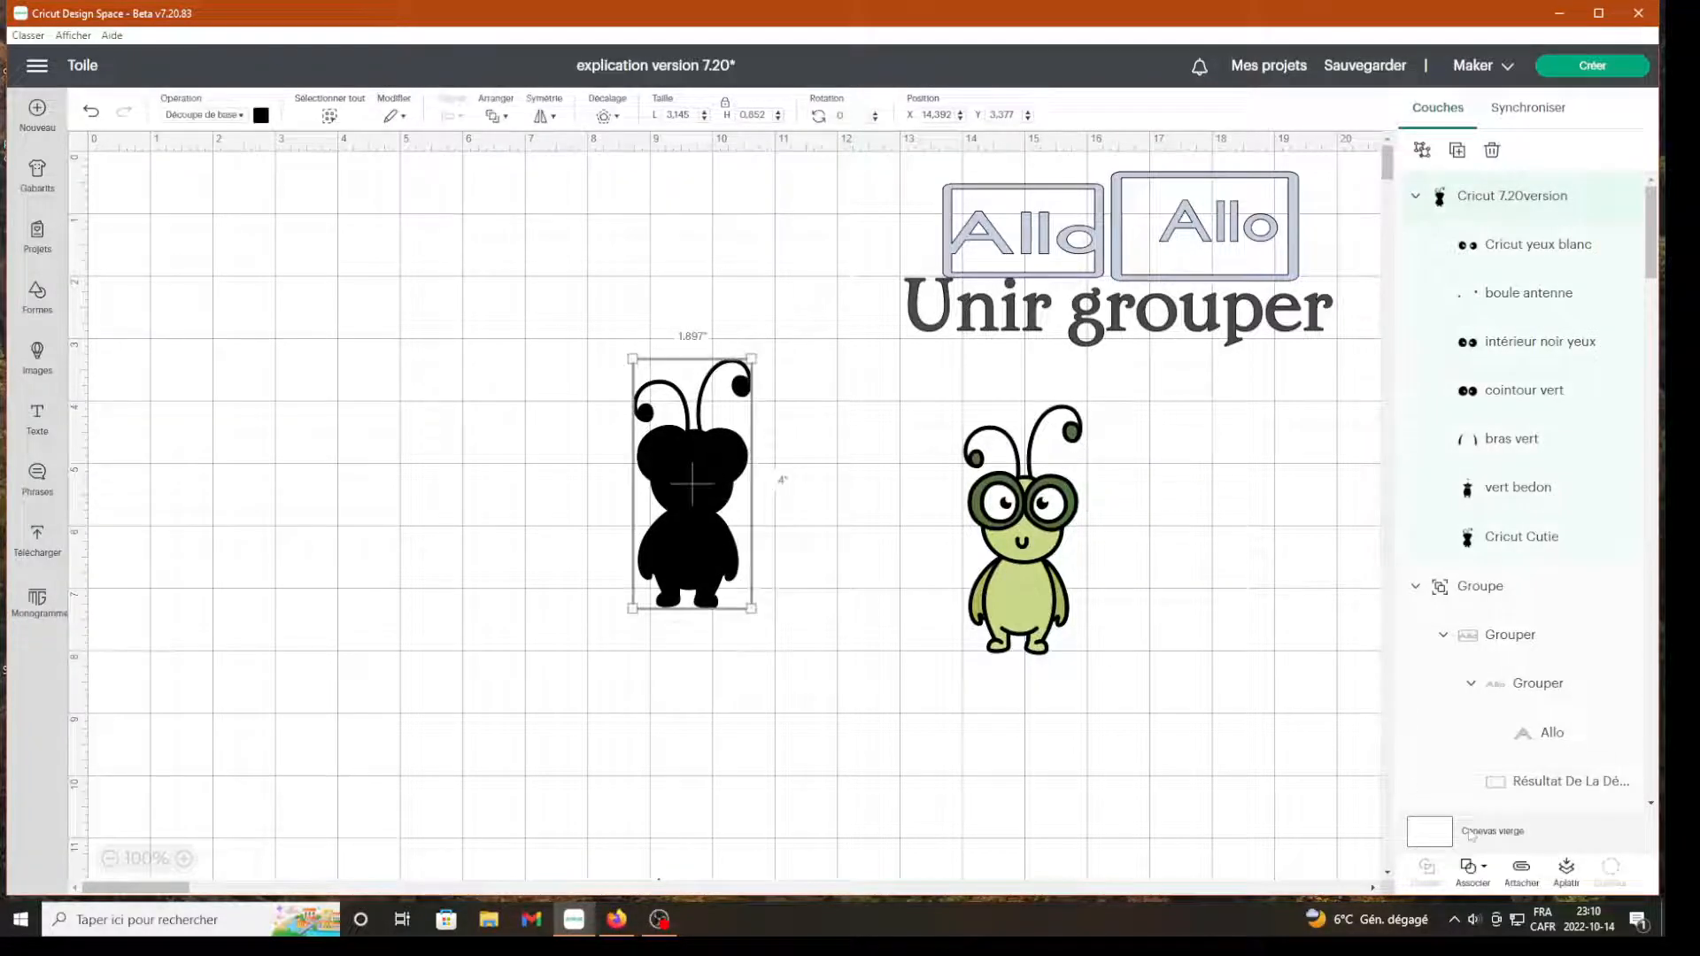
pyautogui.click(1476, 871)
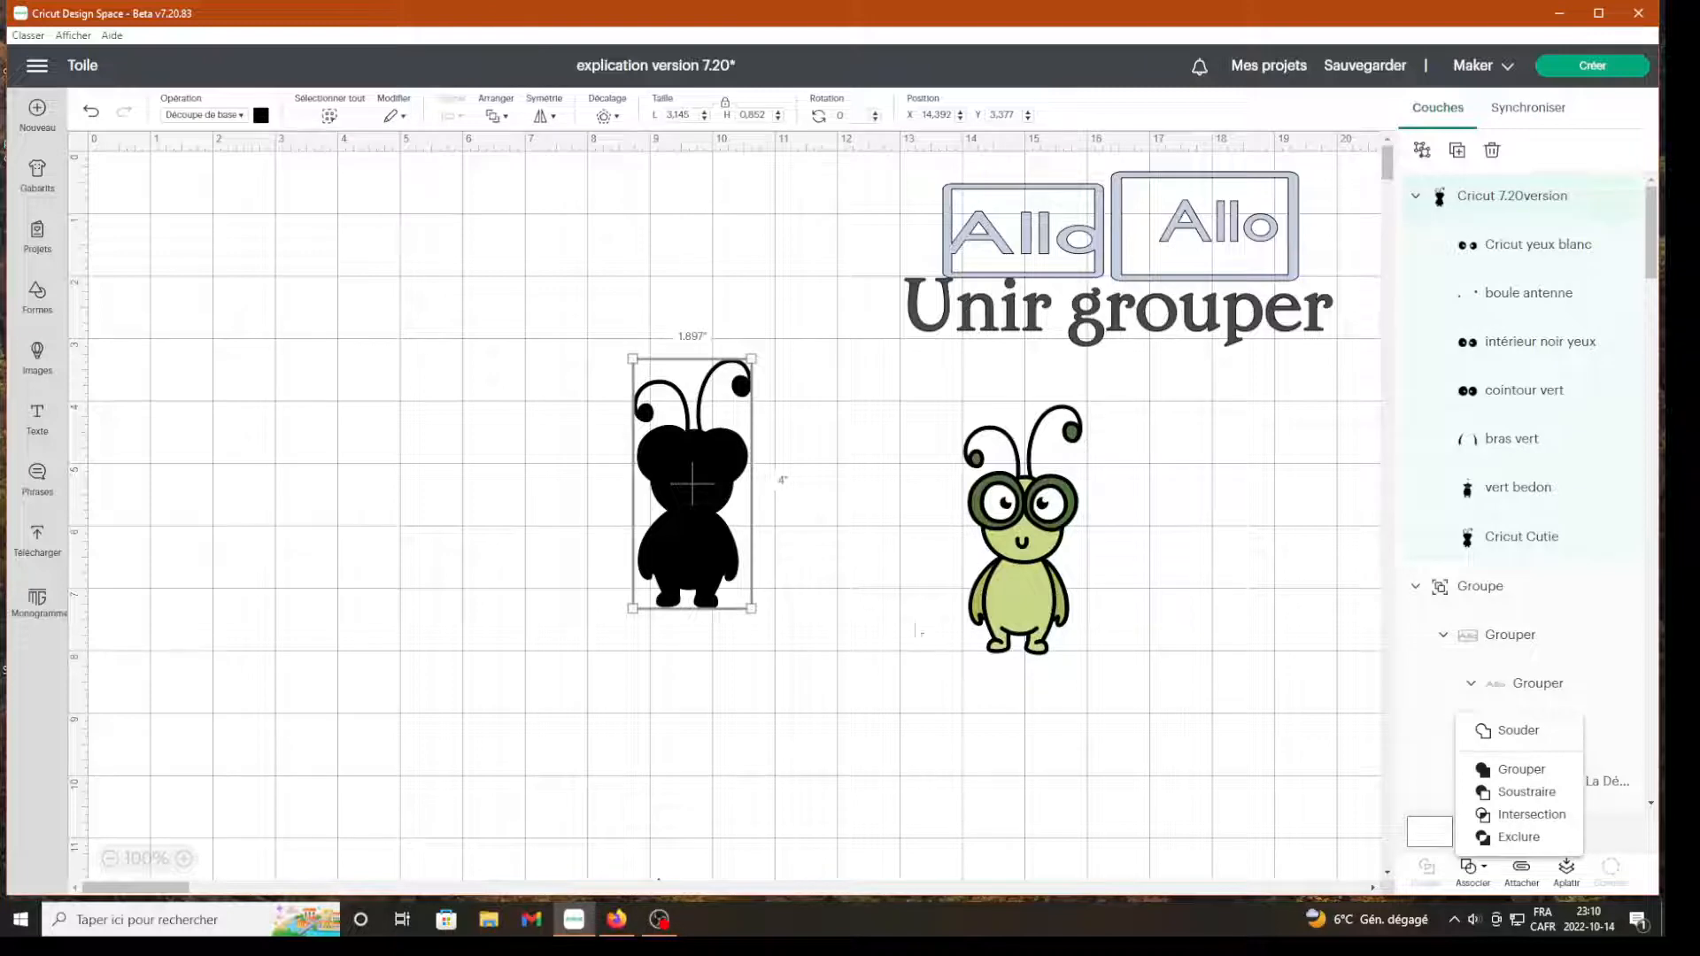
pyautogui.moveTo(686, 531); pyautogui.dragTo(717, 545)
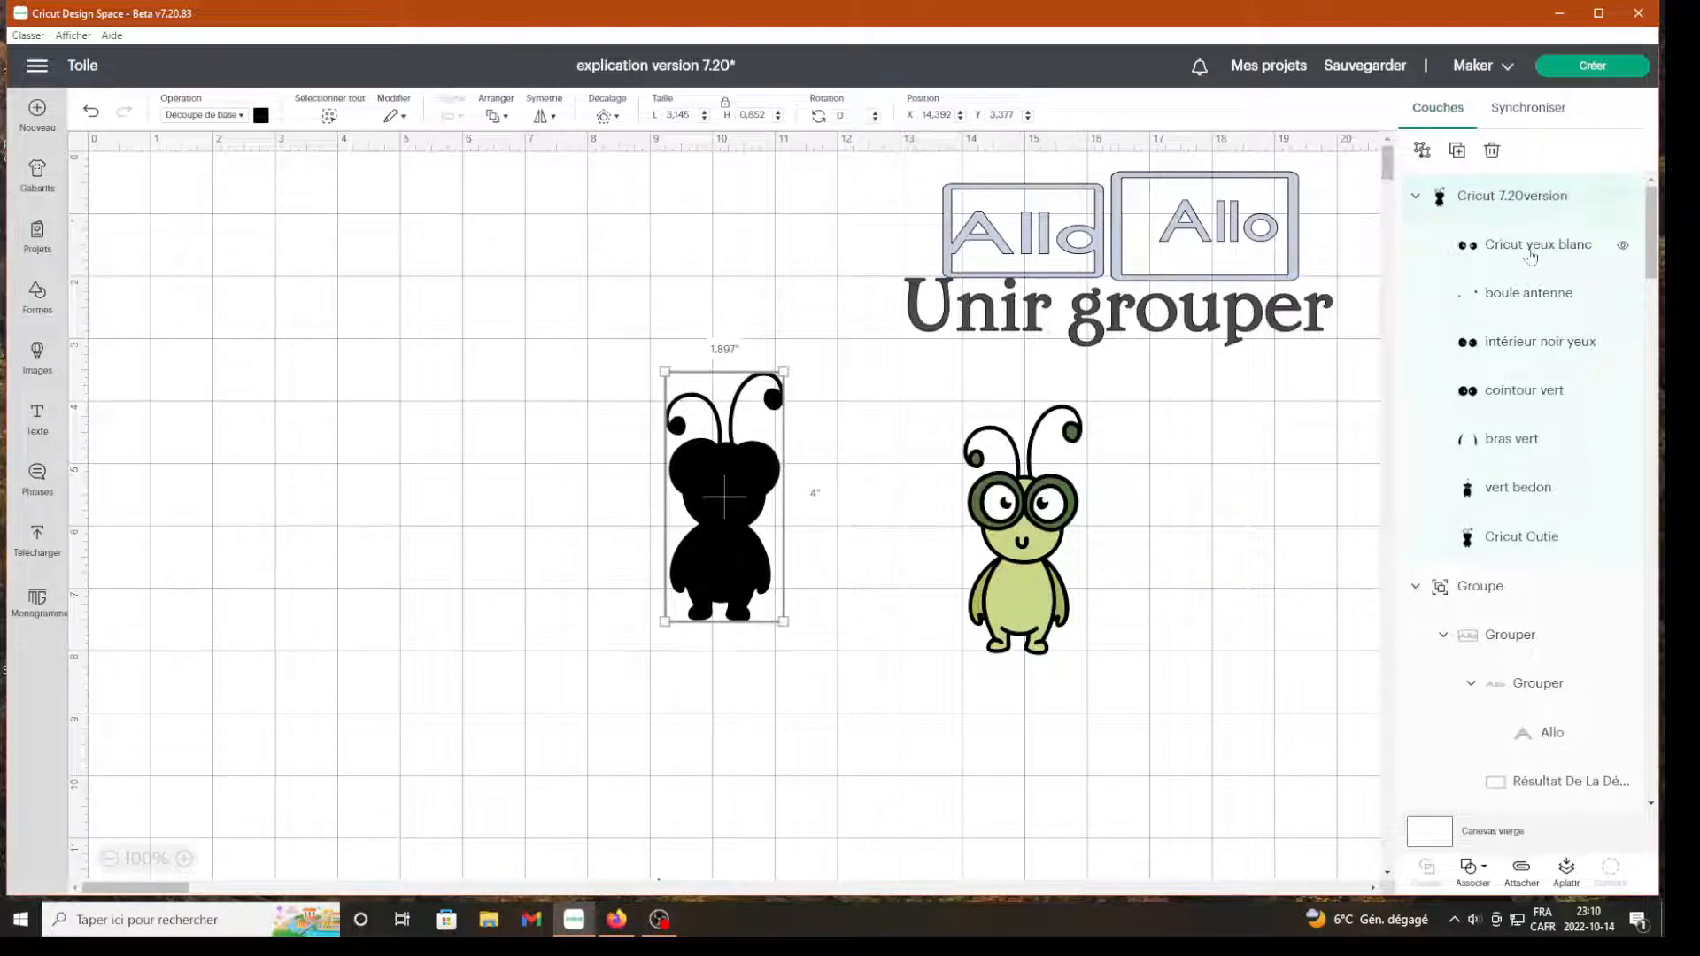
# Recolor the left bug's Cricut yeux blanc layer white and check the color of its intérieur noir yeux layer
pyautogui.click(1531, 255)
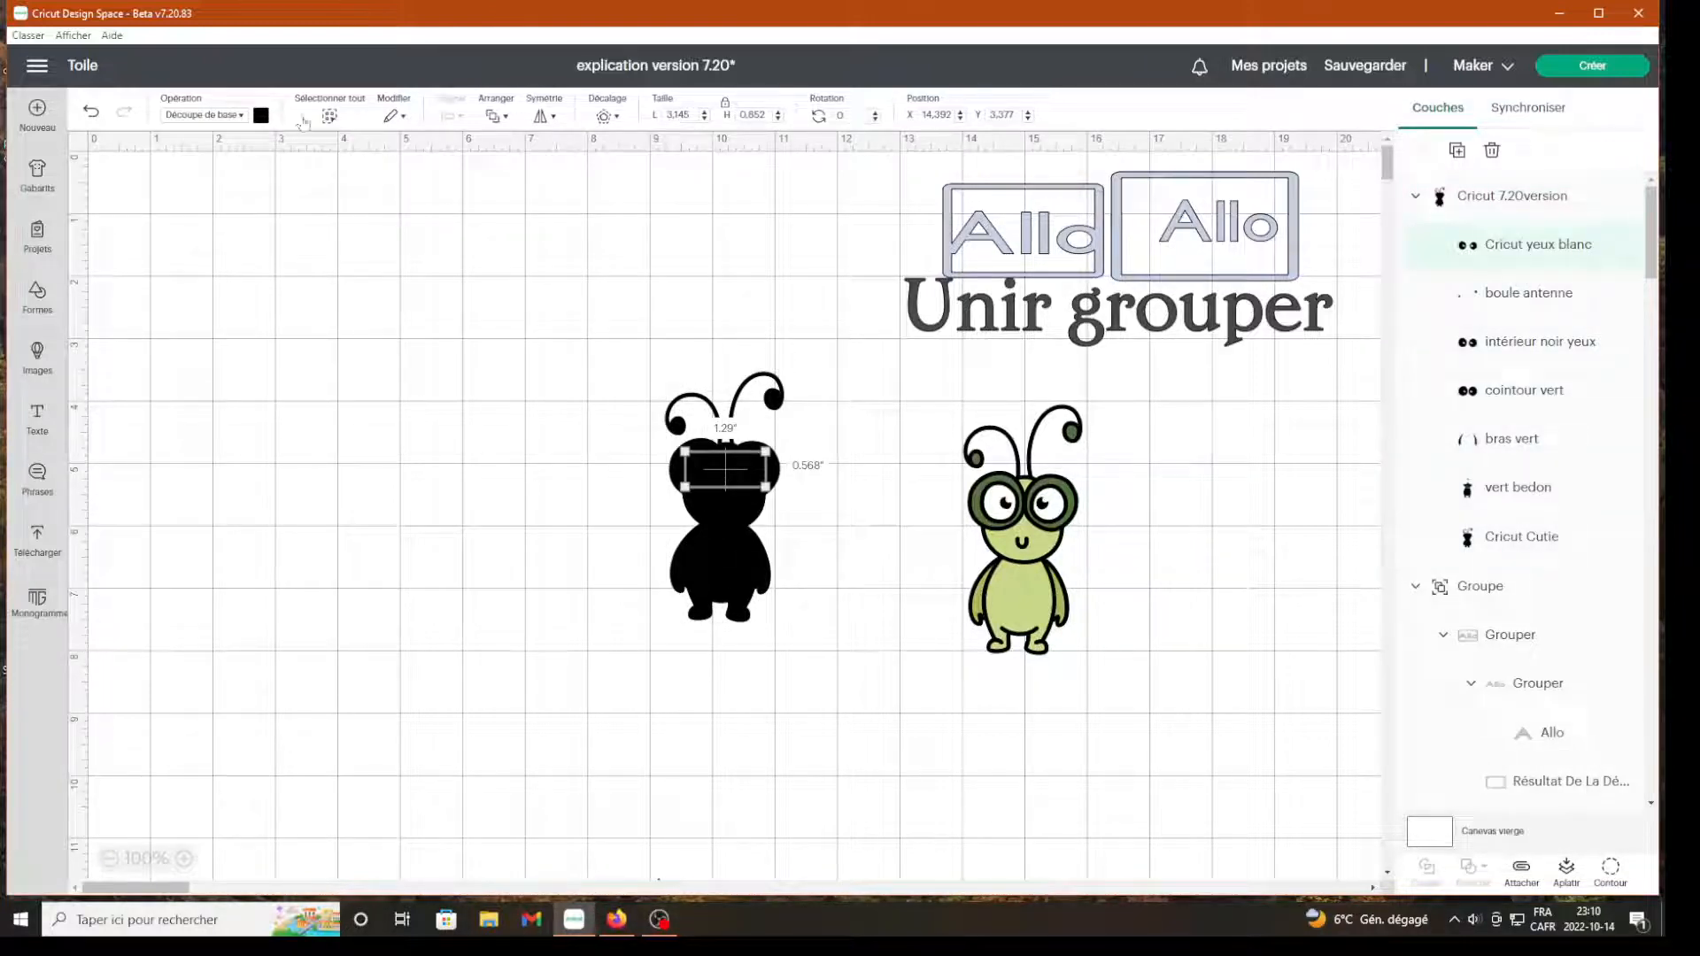
pyautogui.click(260, 116)
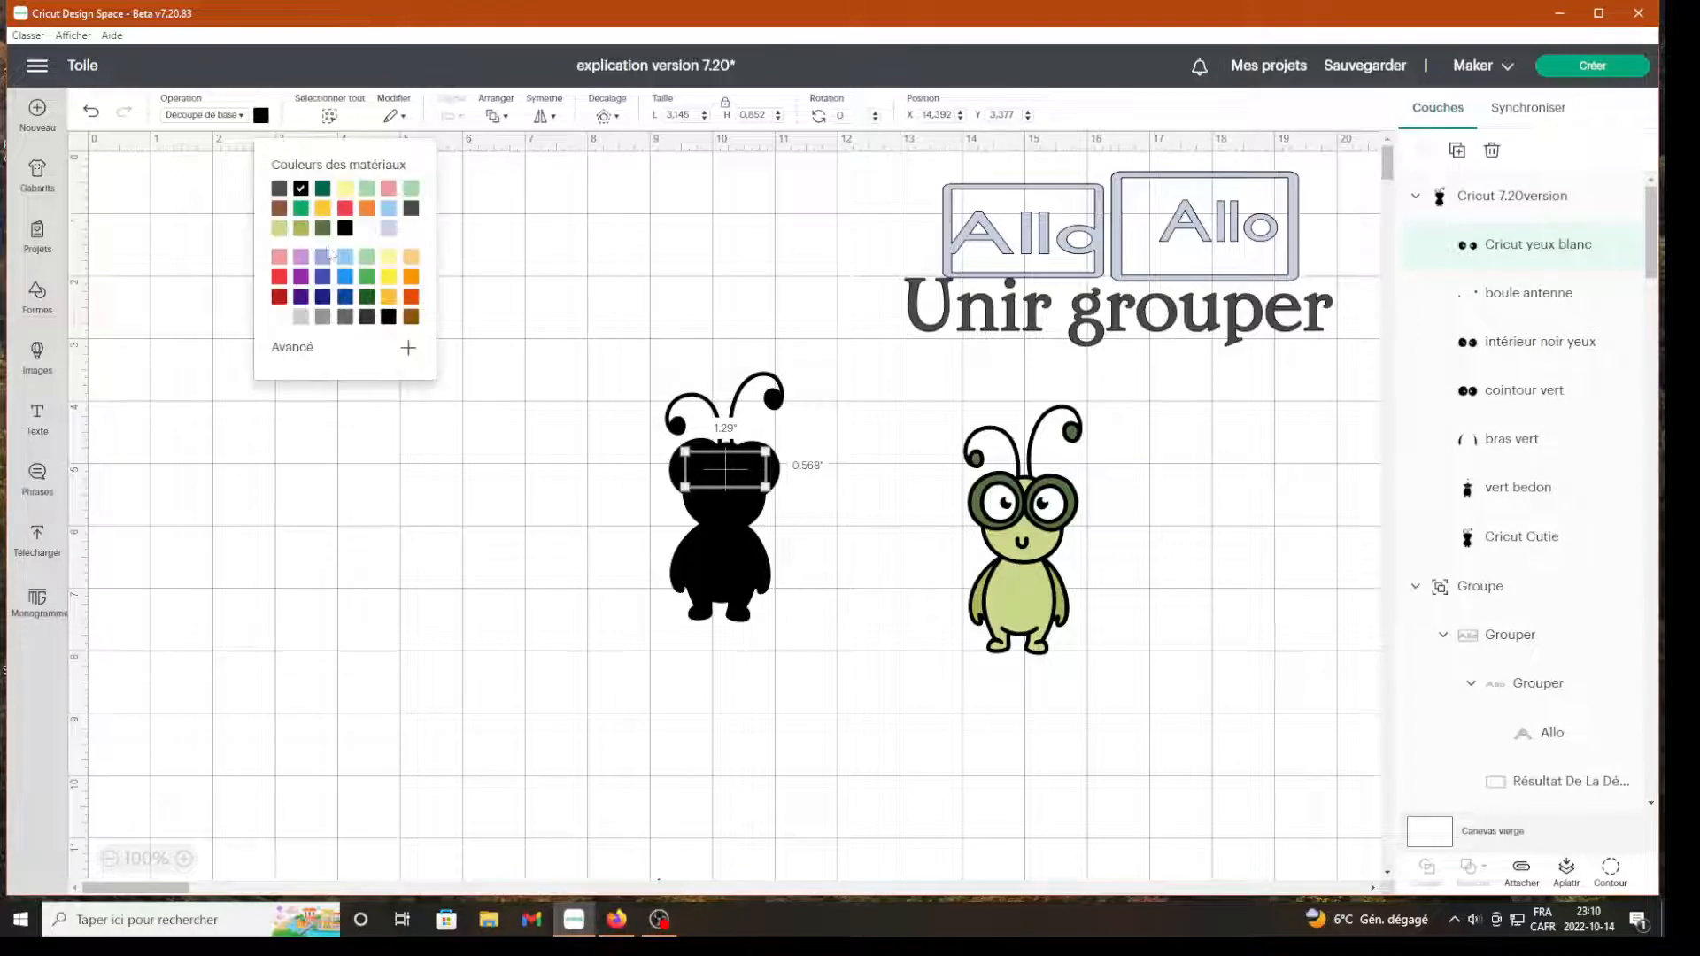
pyautogui.click(367, 228)
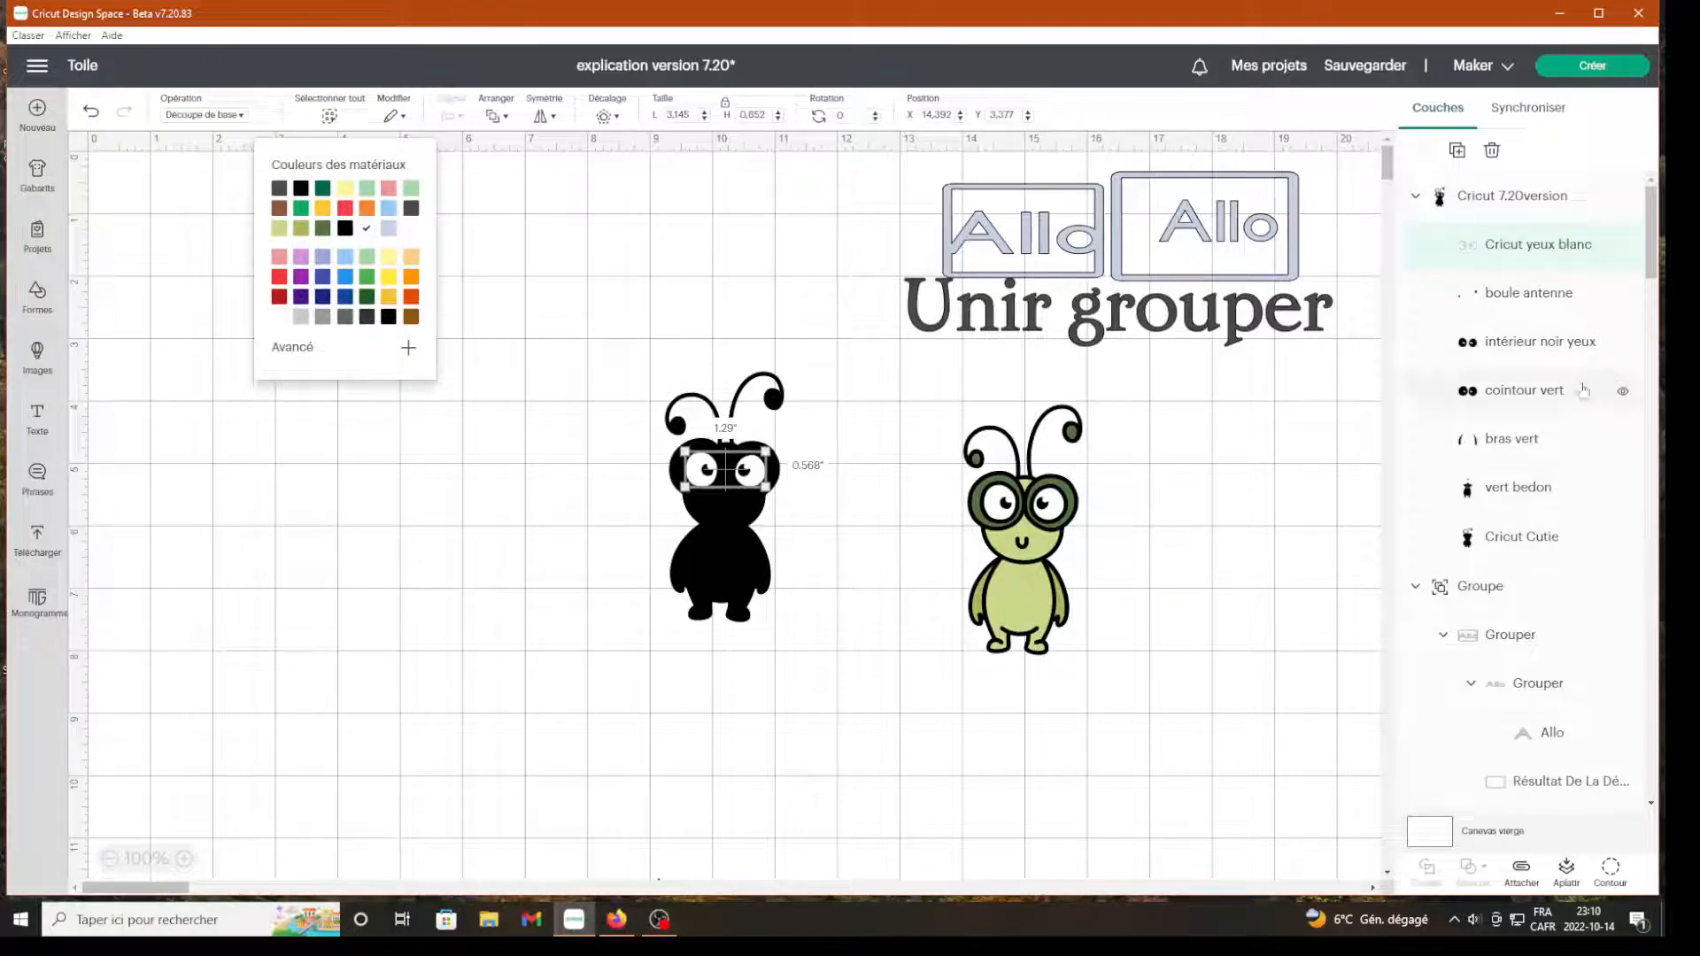
pyautogui.click(1496, 342)
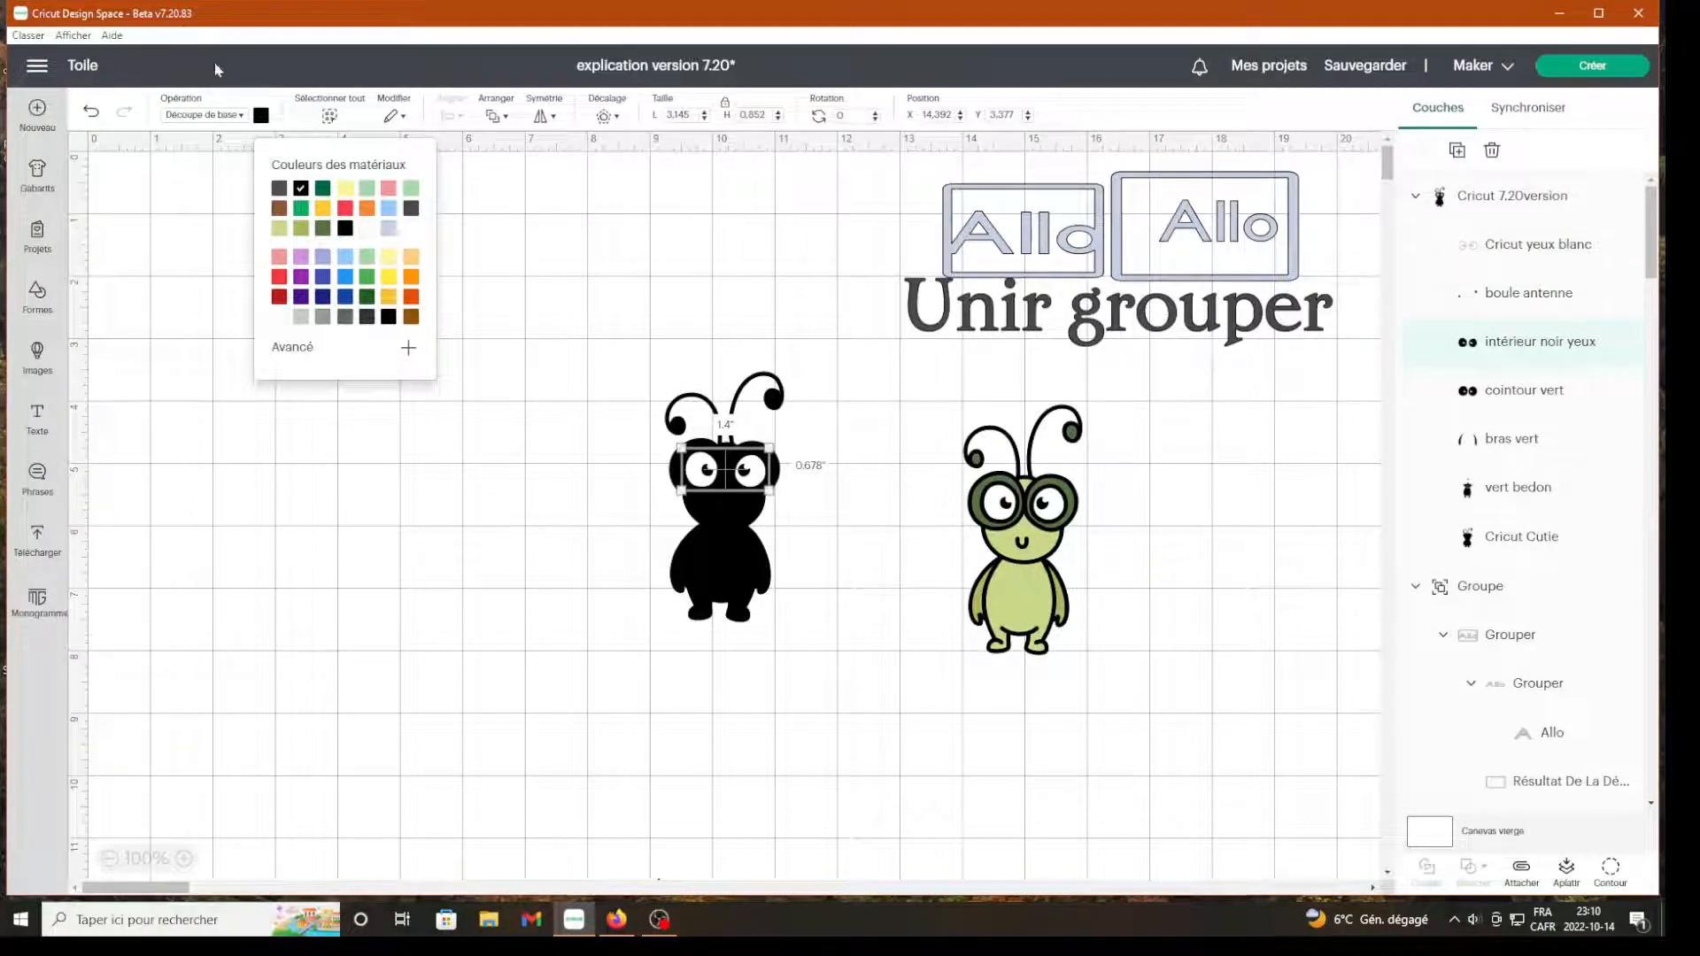
pyautogui.click(260, 116)
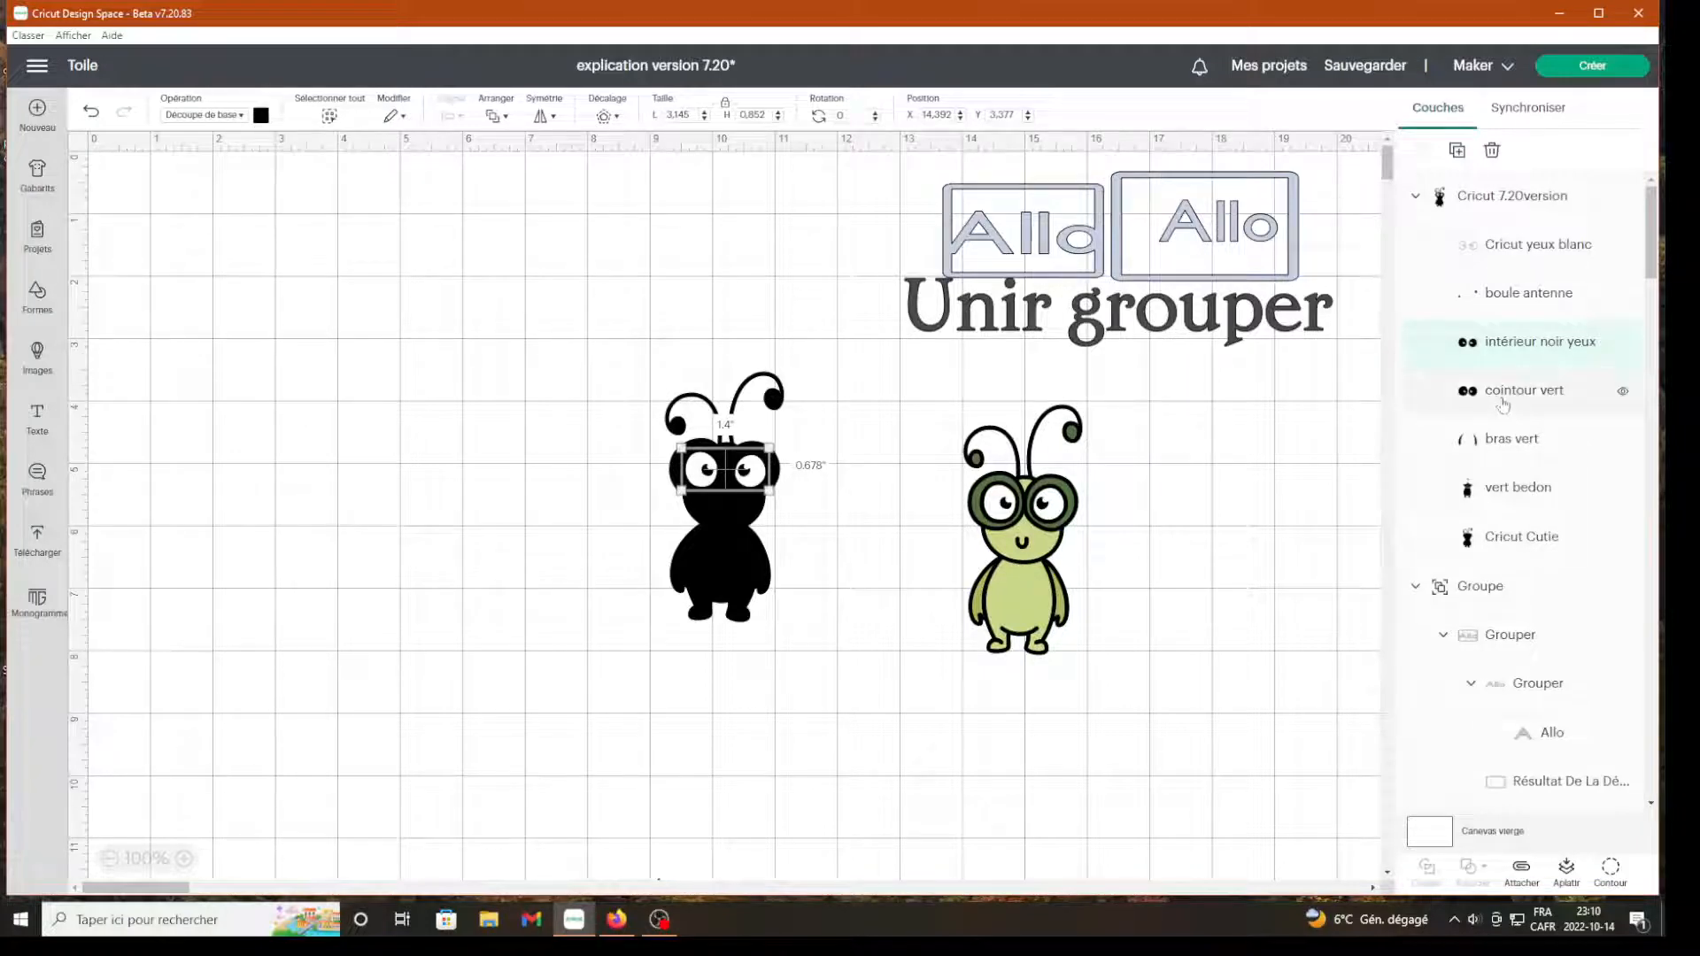
# Recolor the left bug's cointour vert and bras vert layers olive green
pyautogui.click(1503, 393)
pyautogui.click(260, 116)
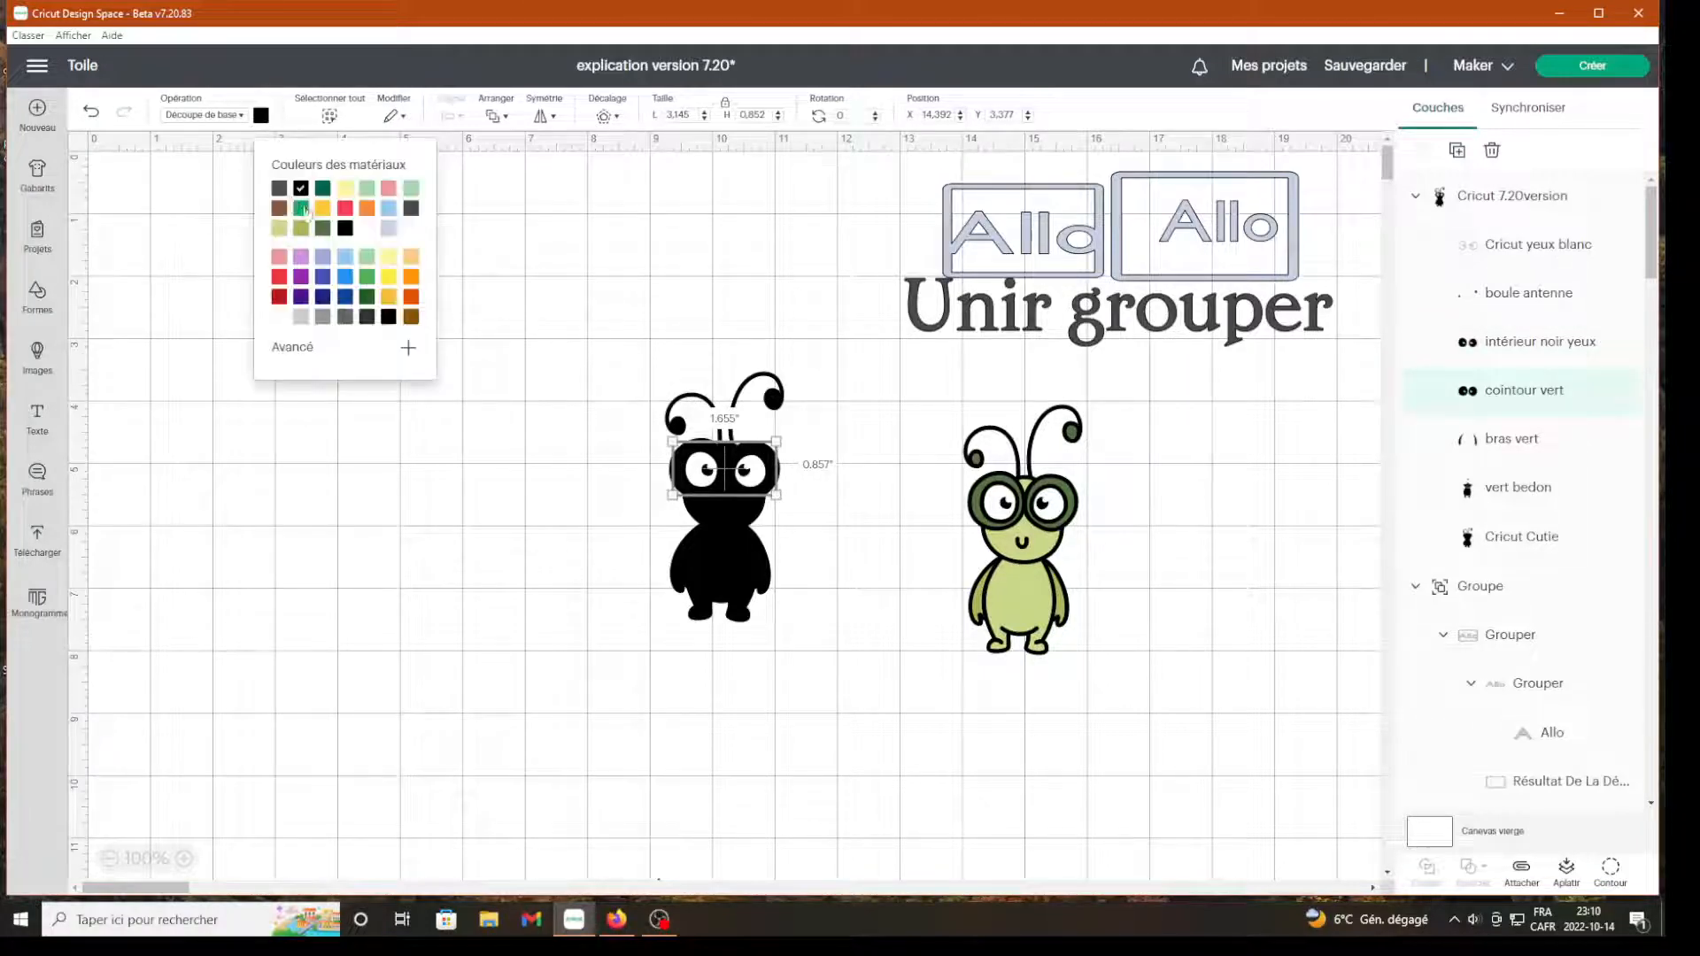
pyautogui.click(301, 228)
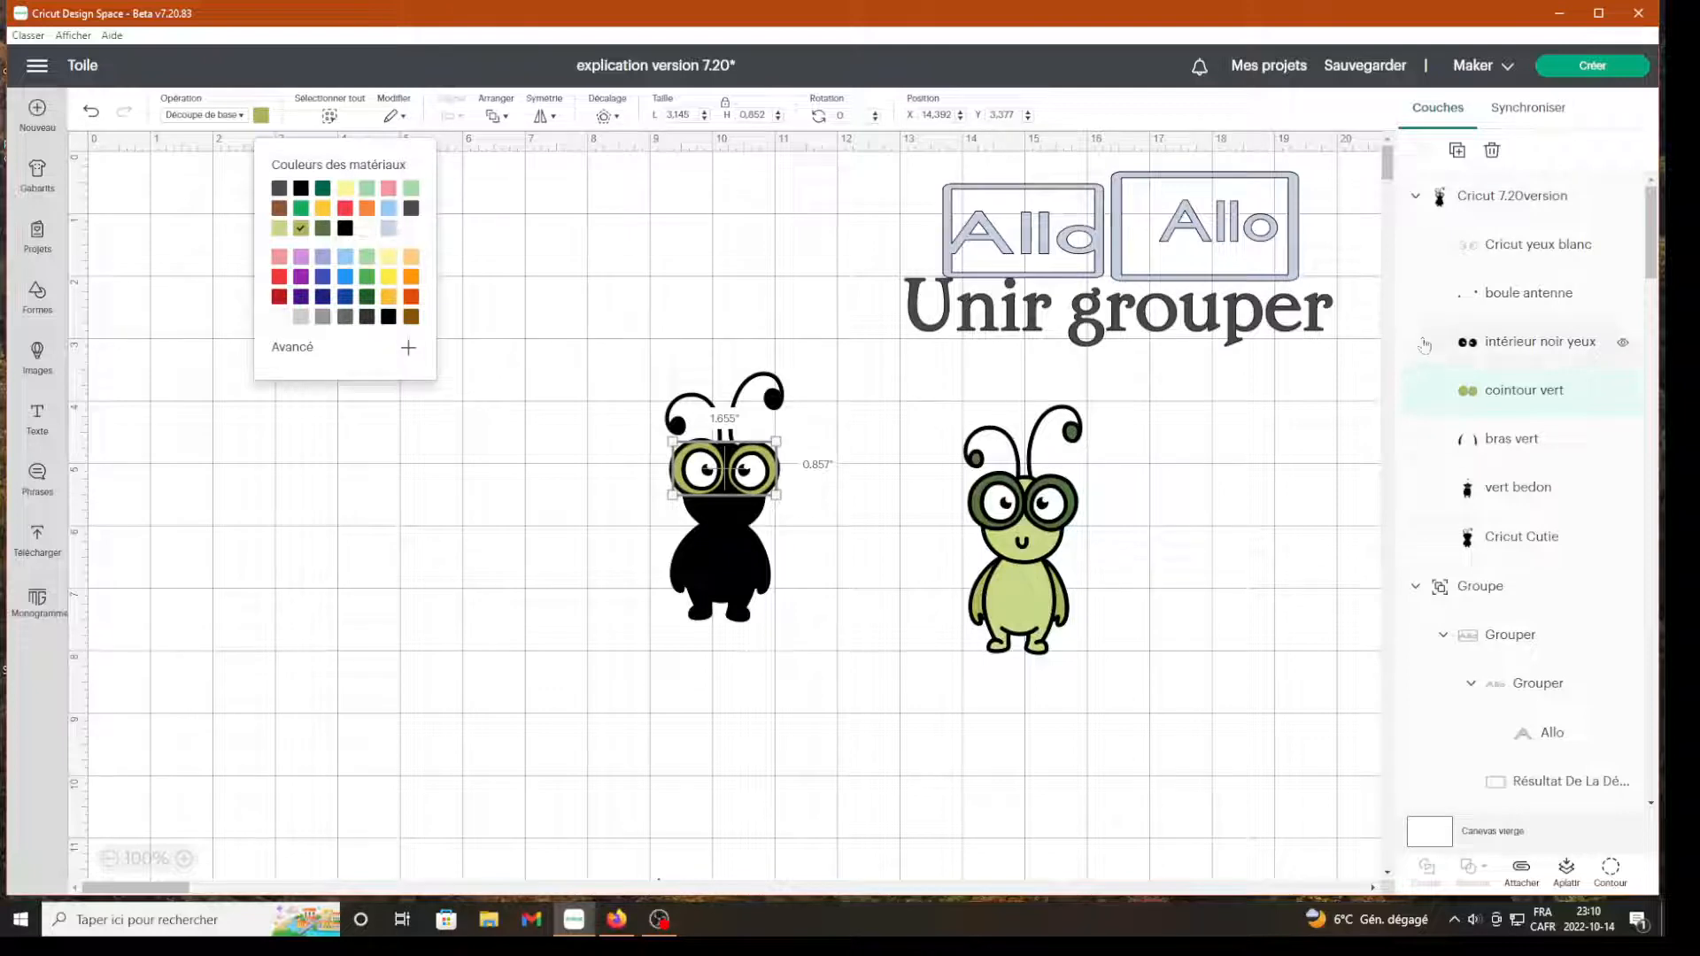
pyautogui.click(1511, 440)
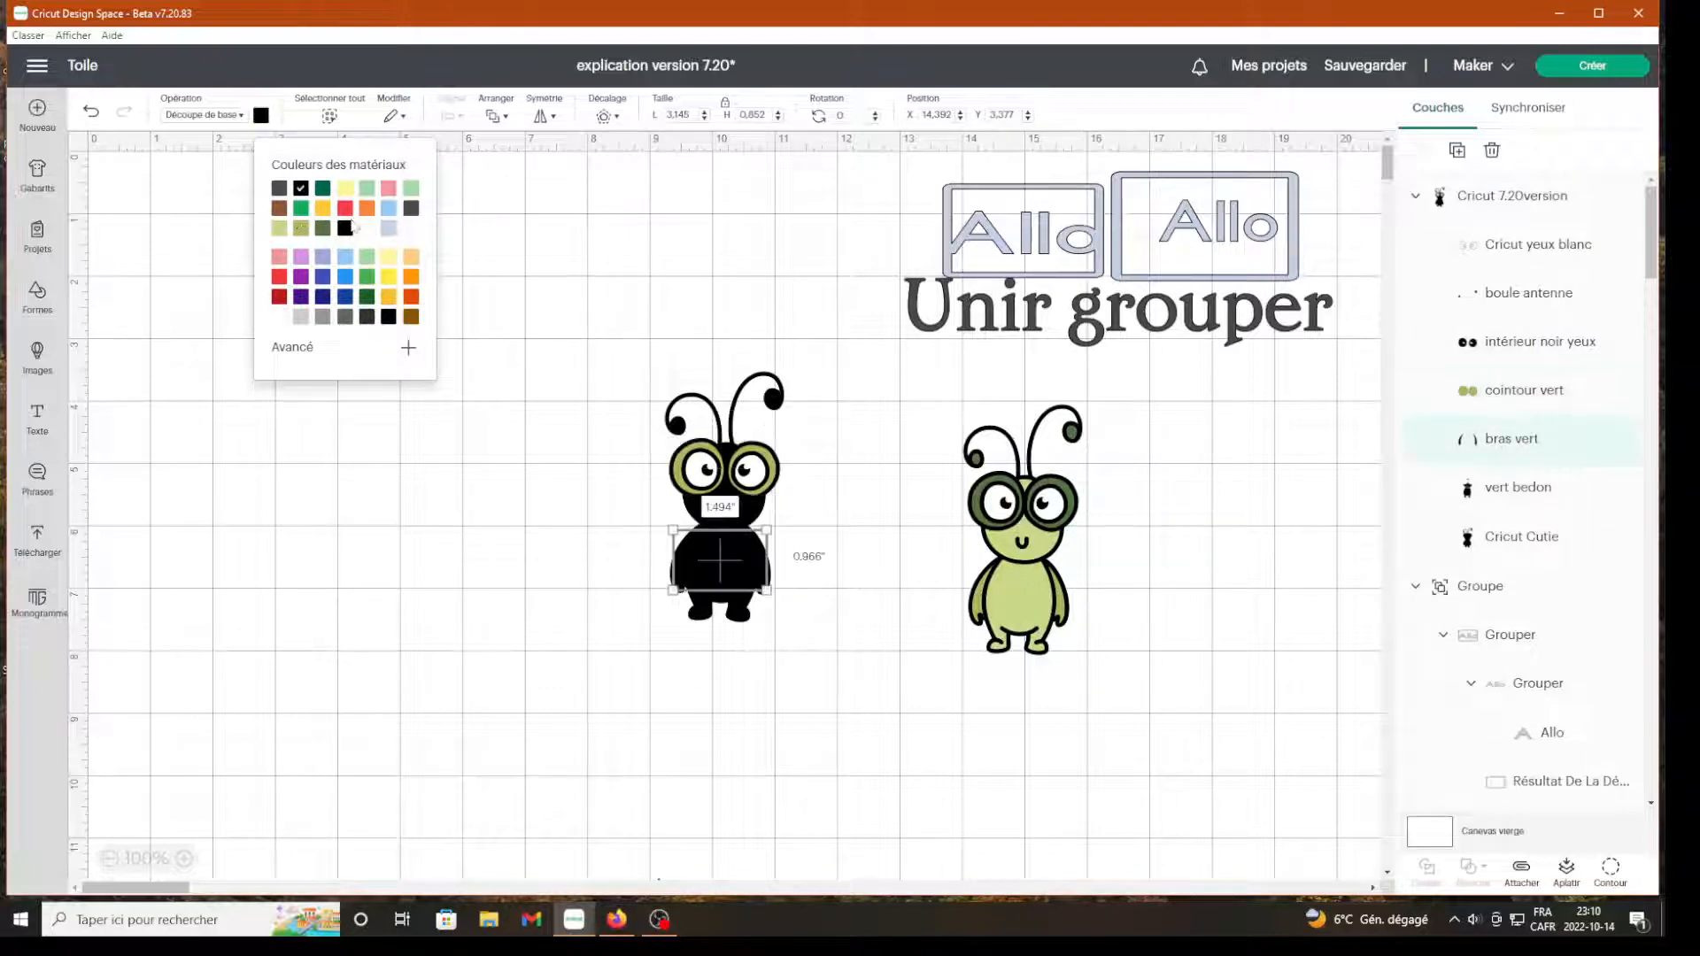
pyautogui.click(301, 228)
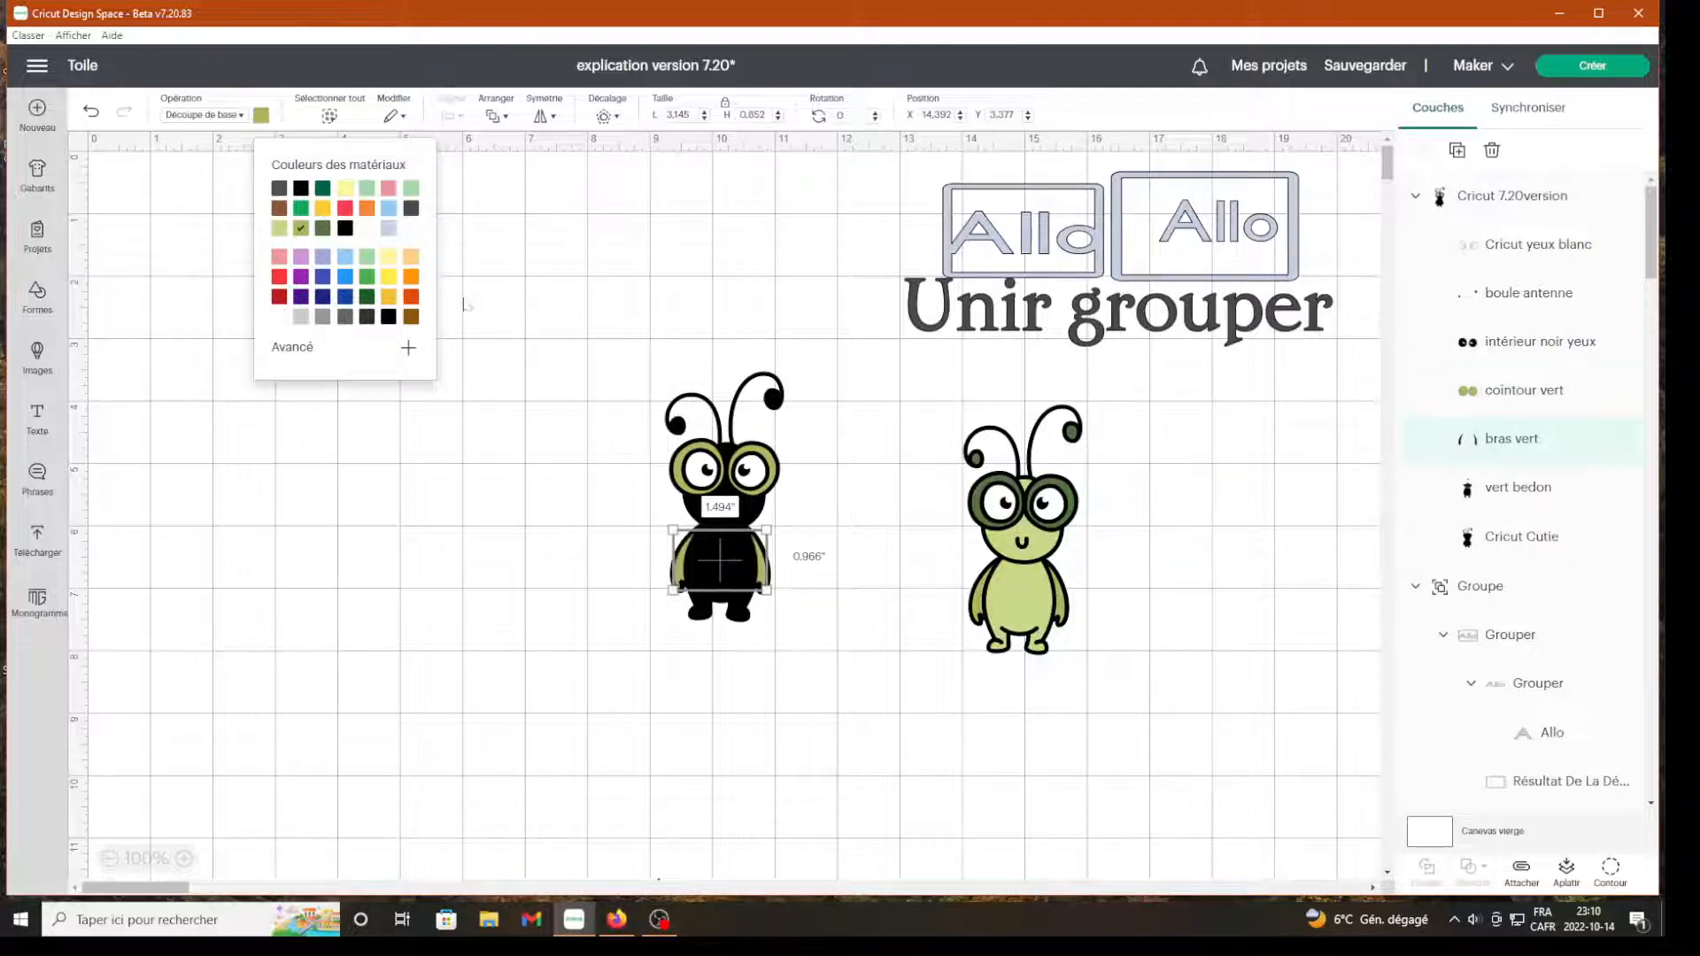
# Recolor the left bug's vert bedon layer pale yellow-green
pyautogui.click(1510, 489)
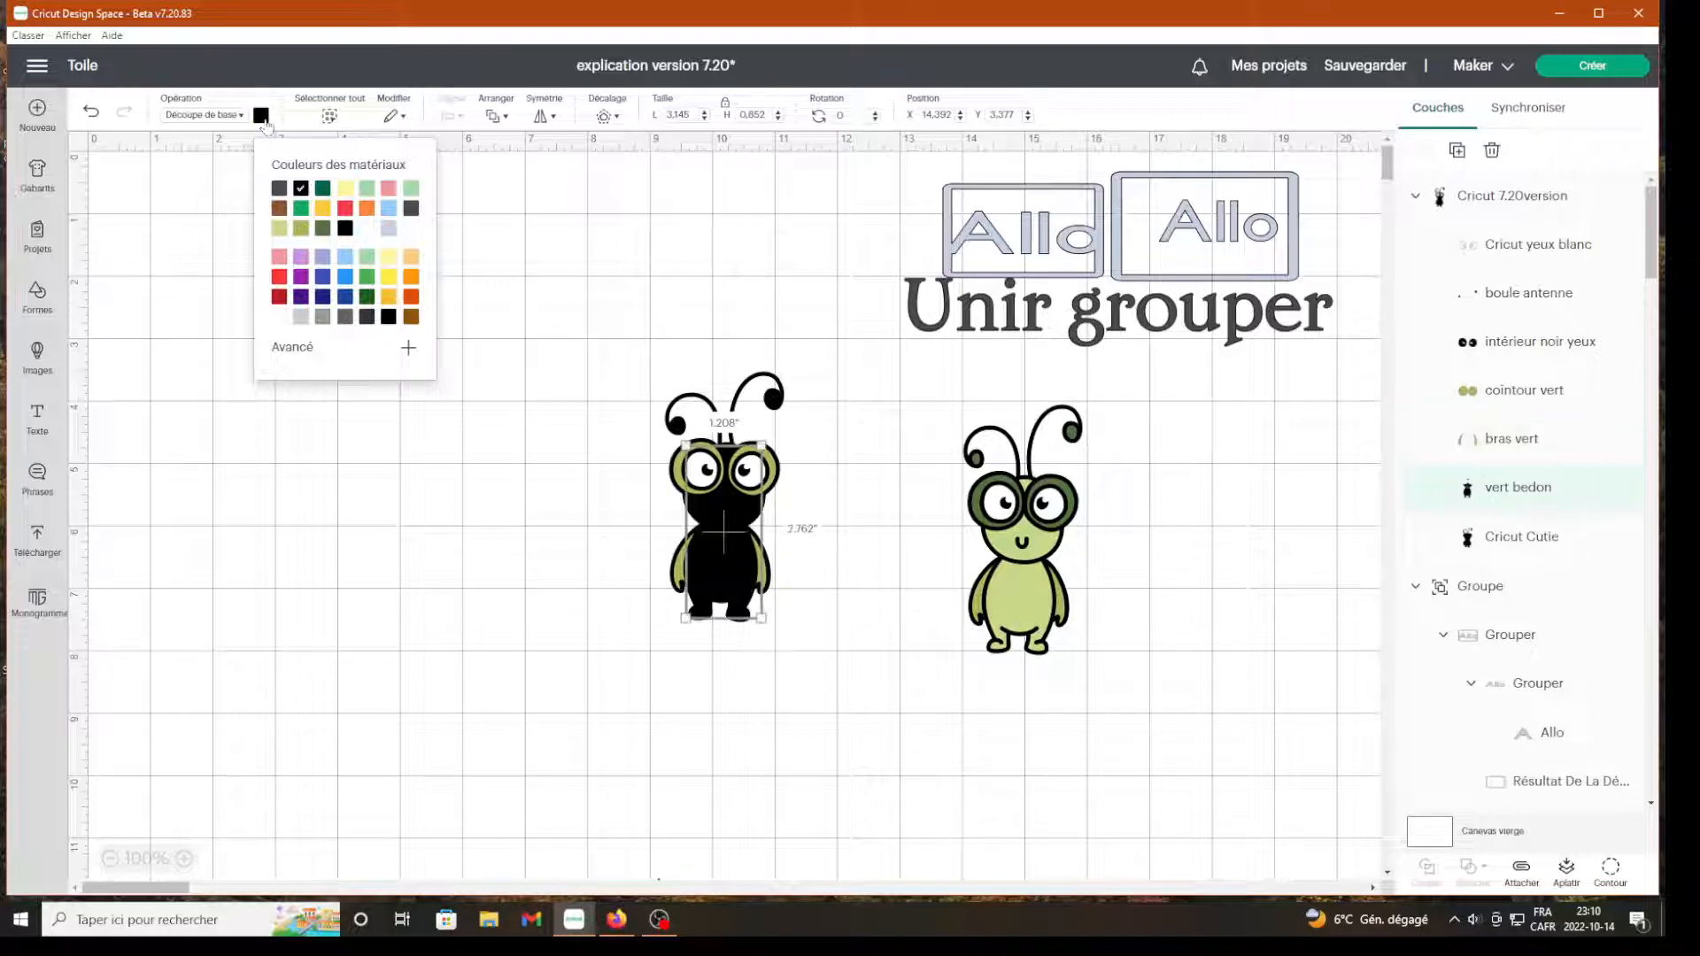
pyautogui.click(261, 115)
pyautogui.click(301, 229)
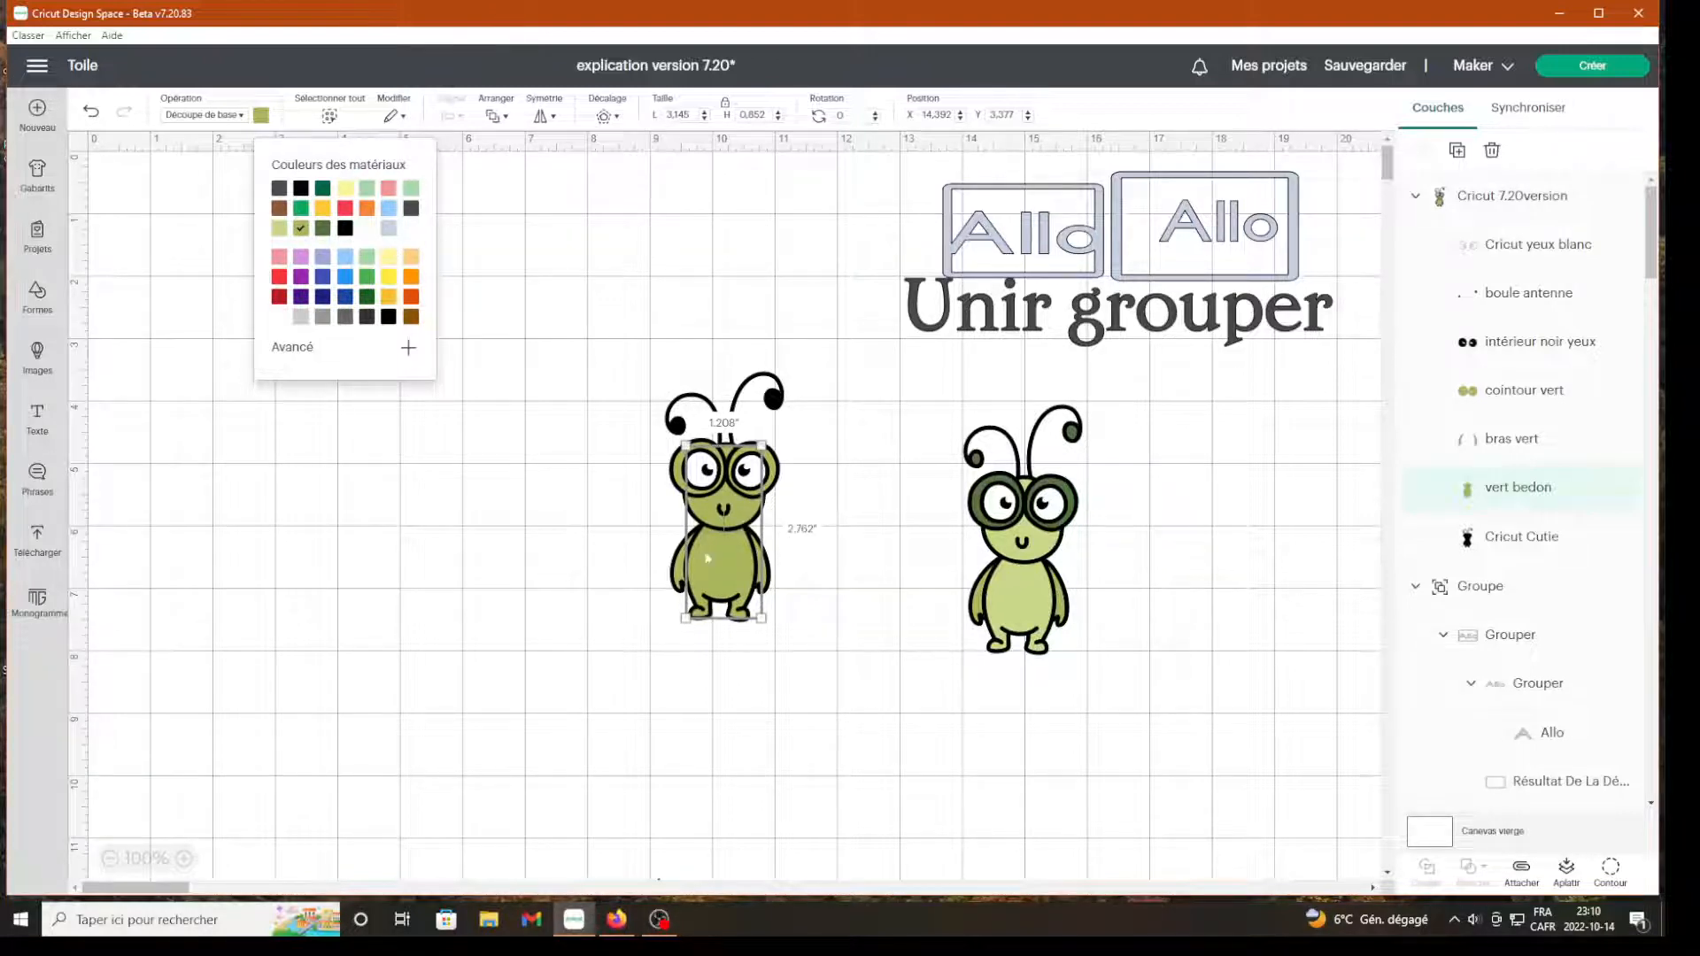
pyautogui.click(279, 229)
pyautogui.click(881, 558)
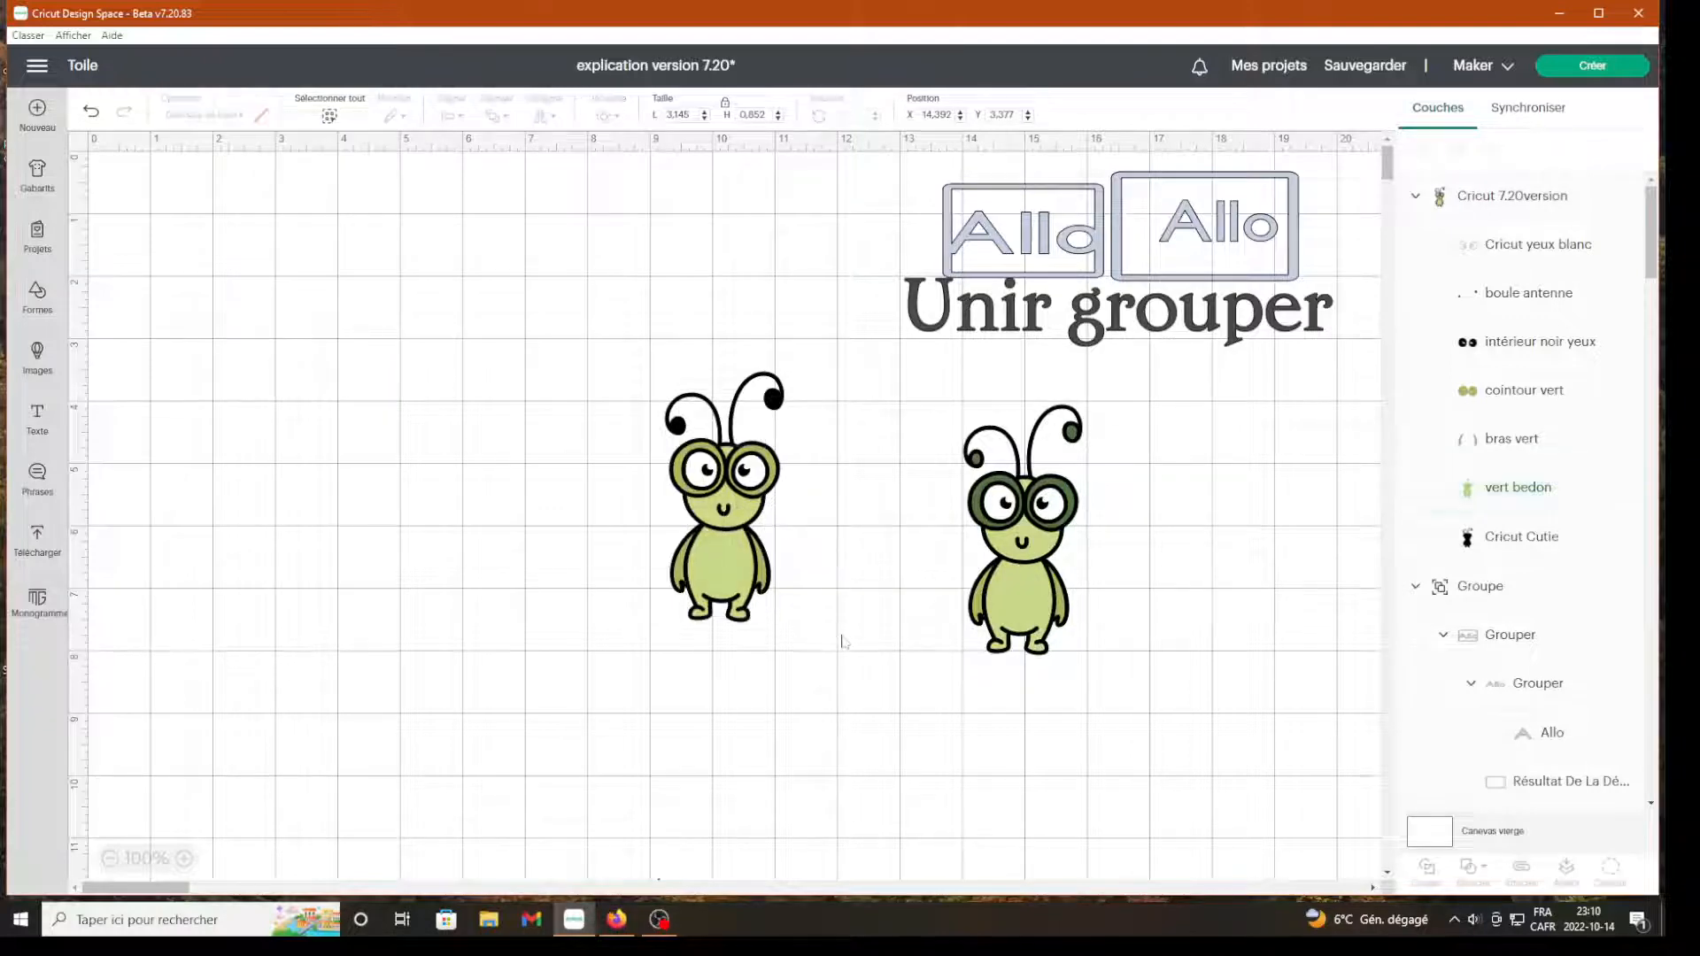
# Move both bug characters up near the top of the canvas, beside the Allo designs
pyautogui.moveTo(582, 348); pyautogui.dragTo(801, 624)
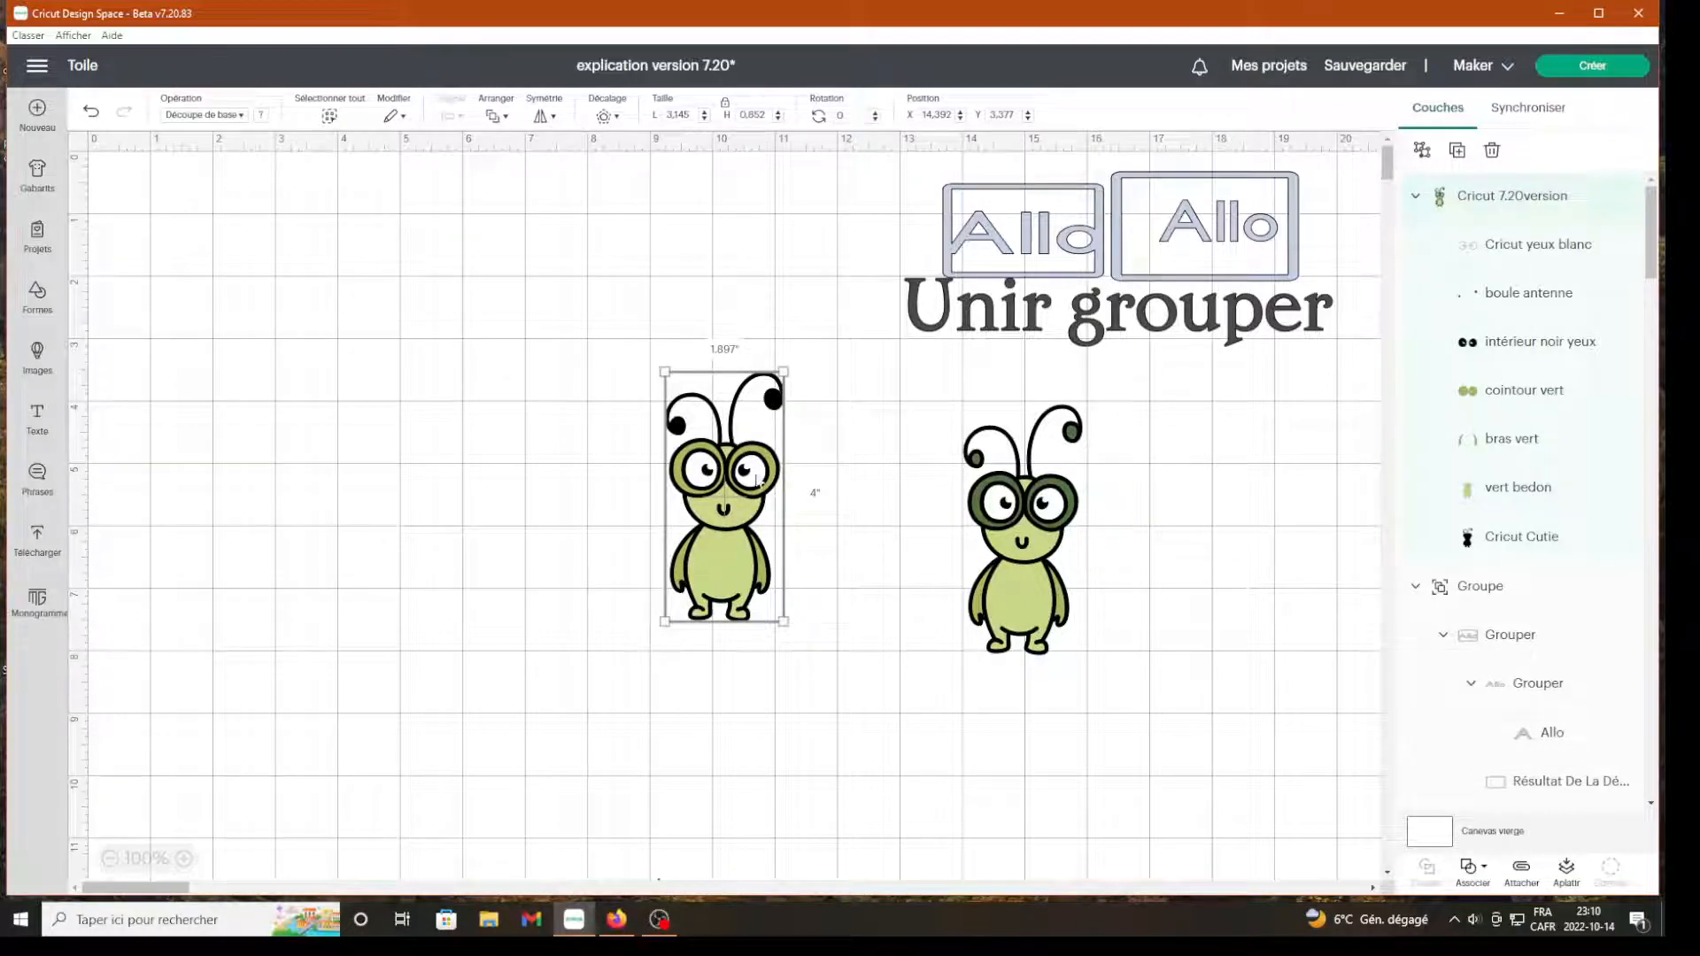
pyautogui.moveTo(1047, 576); pyautogui.dragTo(877, 372)
pyautogui.moveTo(749, 497); pyautogui.dragTo(699, 316)
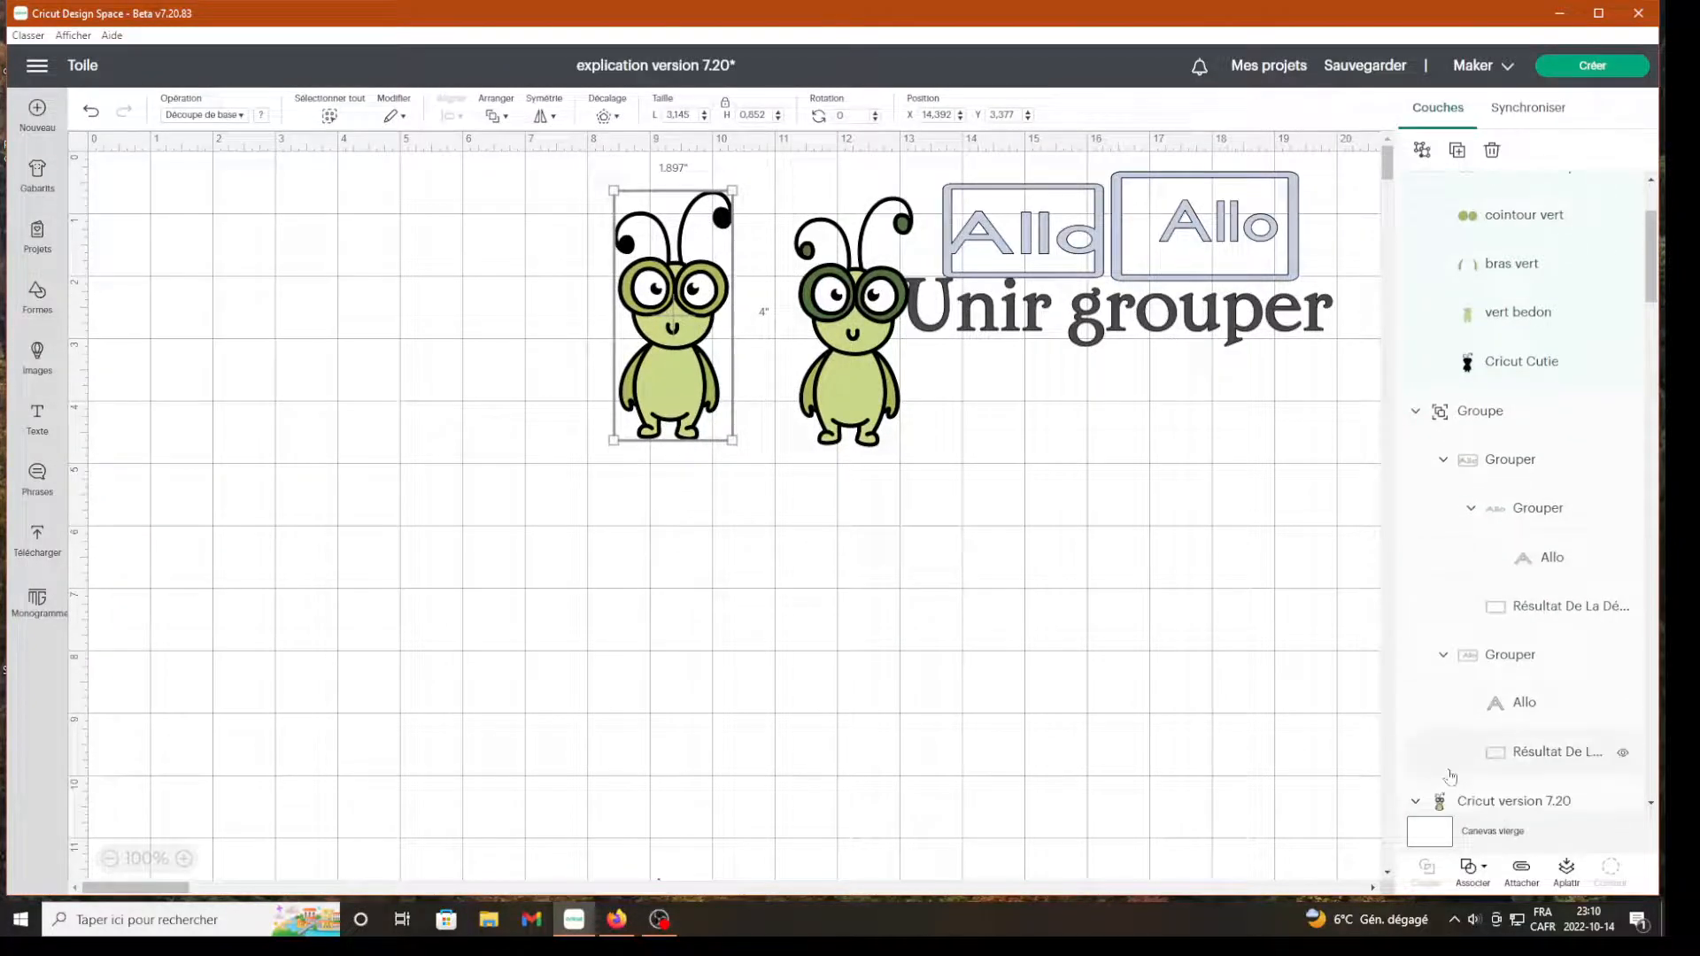
# Move the two-house group and the Christmas tree higher on the canvas so they stand side by side
pyautogui.scroll(-1, 1247, 780)
pyautogui.scroll(-10, 1247, 781)
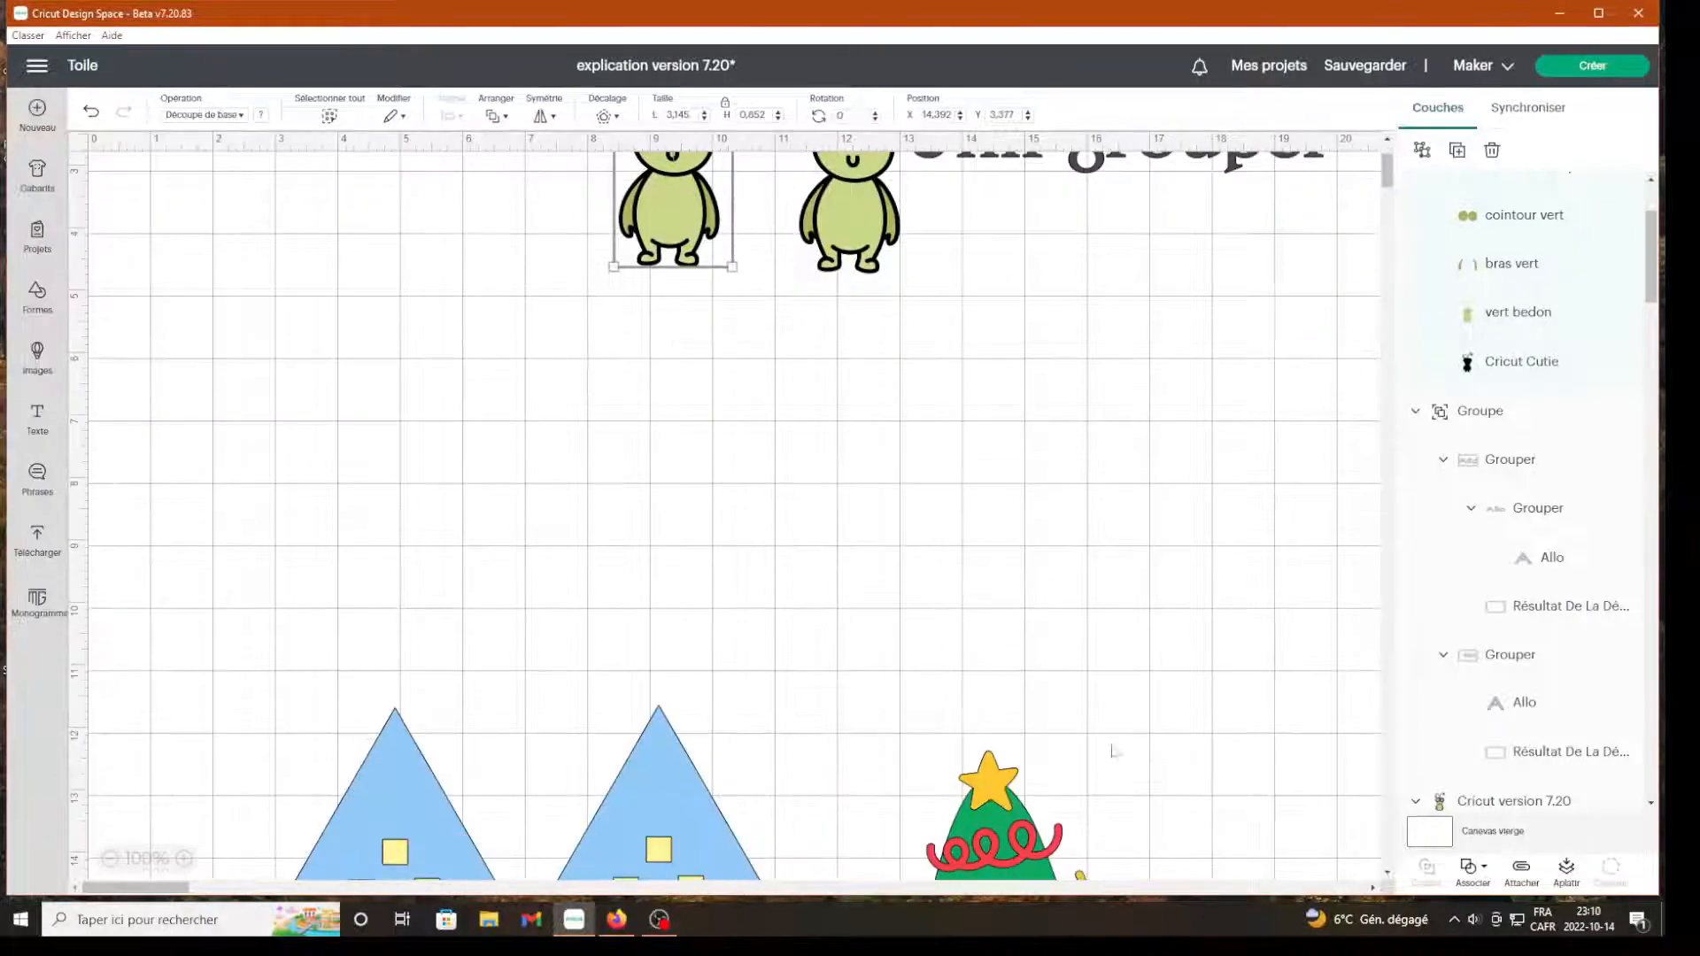
pyautogui.moveTo(684, 592); pyautogui.dragTo(726, 360)
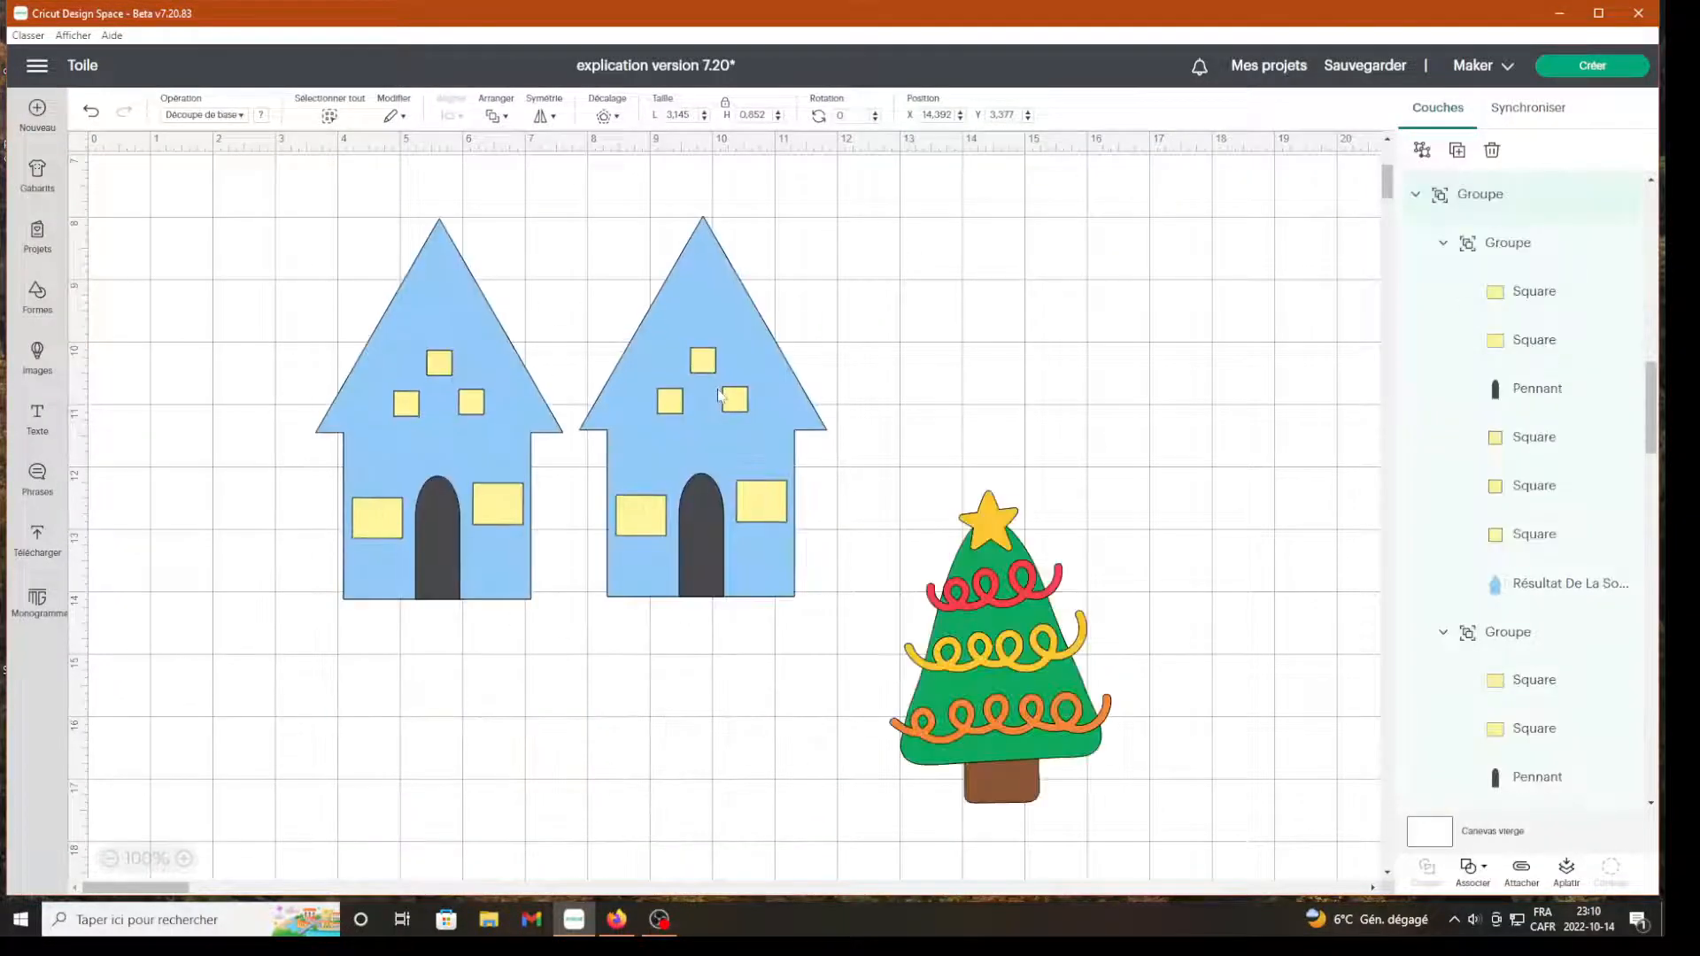
pyautogui.moveTo(1034, 659); pyautogui.dragTo(1062, 427)
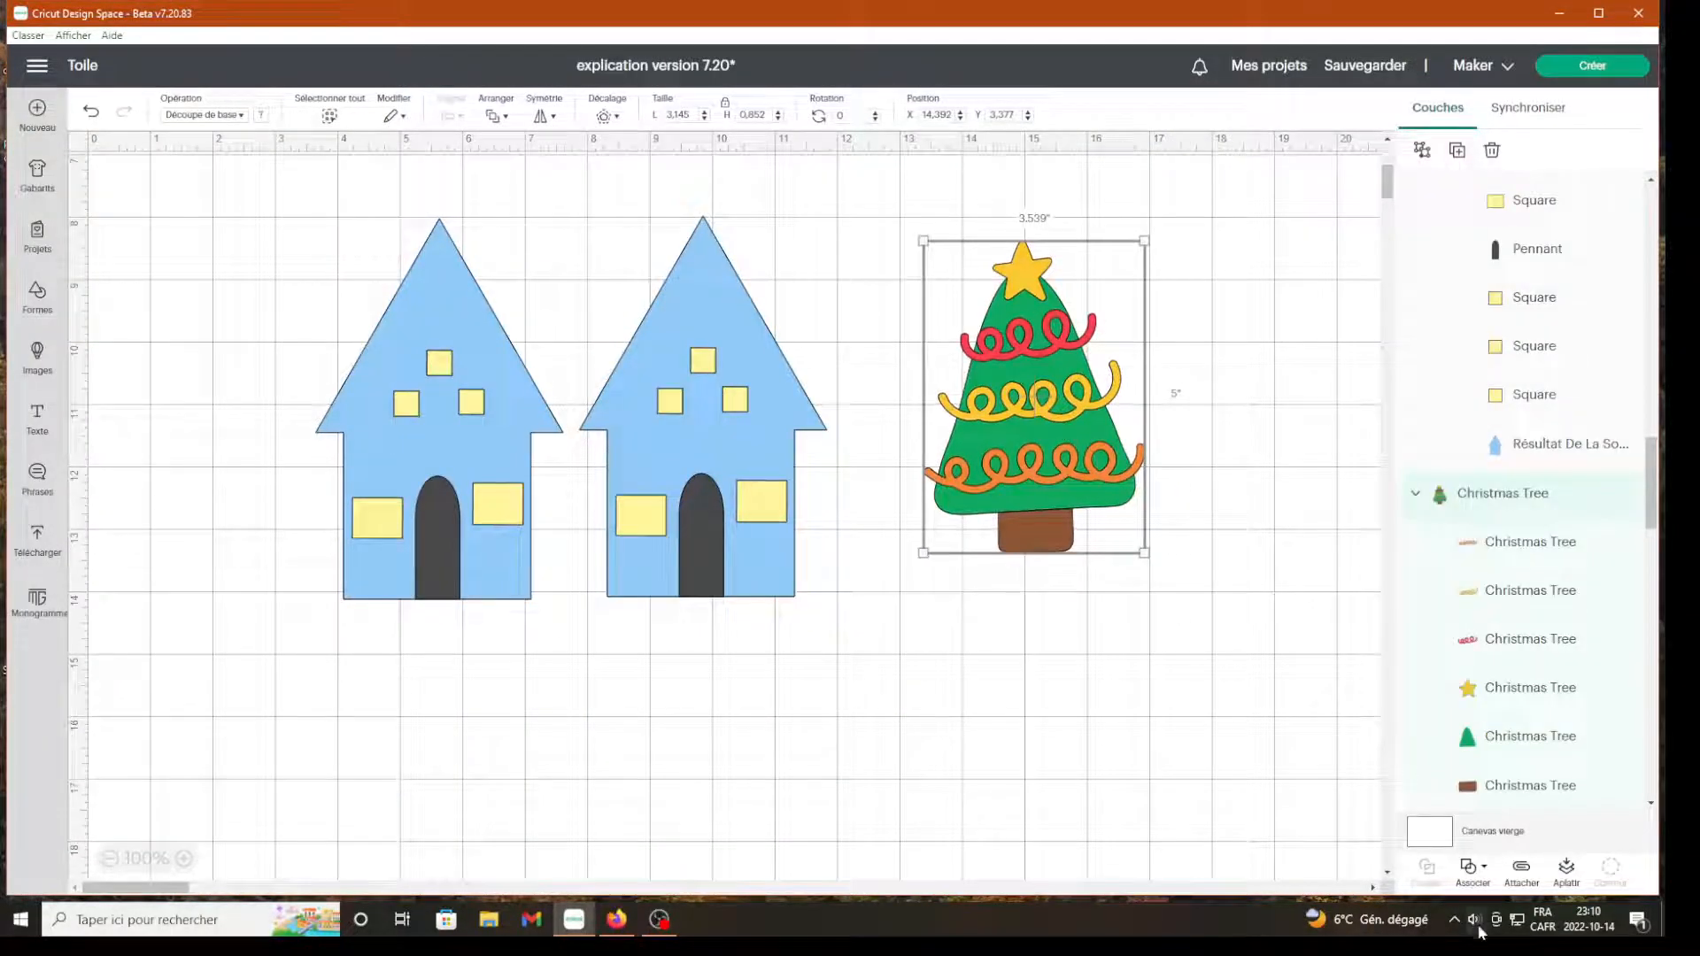
# Ungroup the Christmas tree so its garlands, star, body and trunk become separate layers
pyautogui.click(1474, 868)
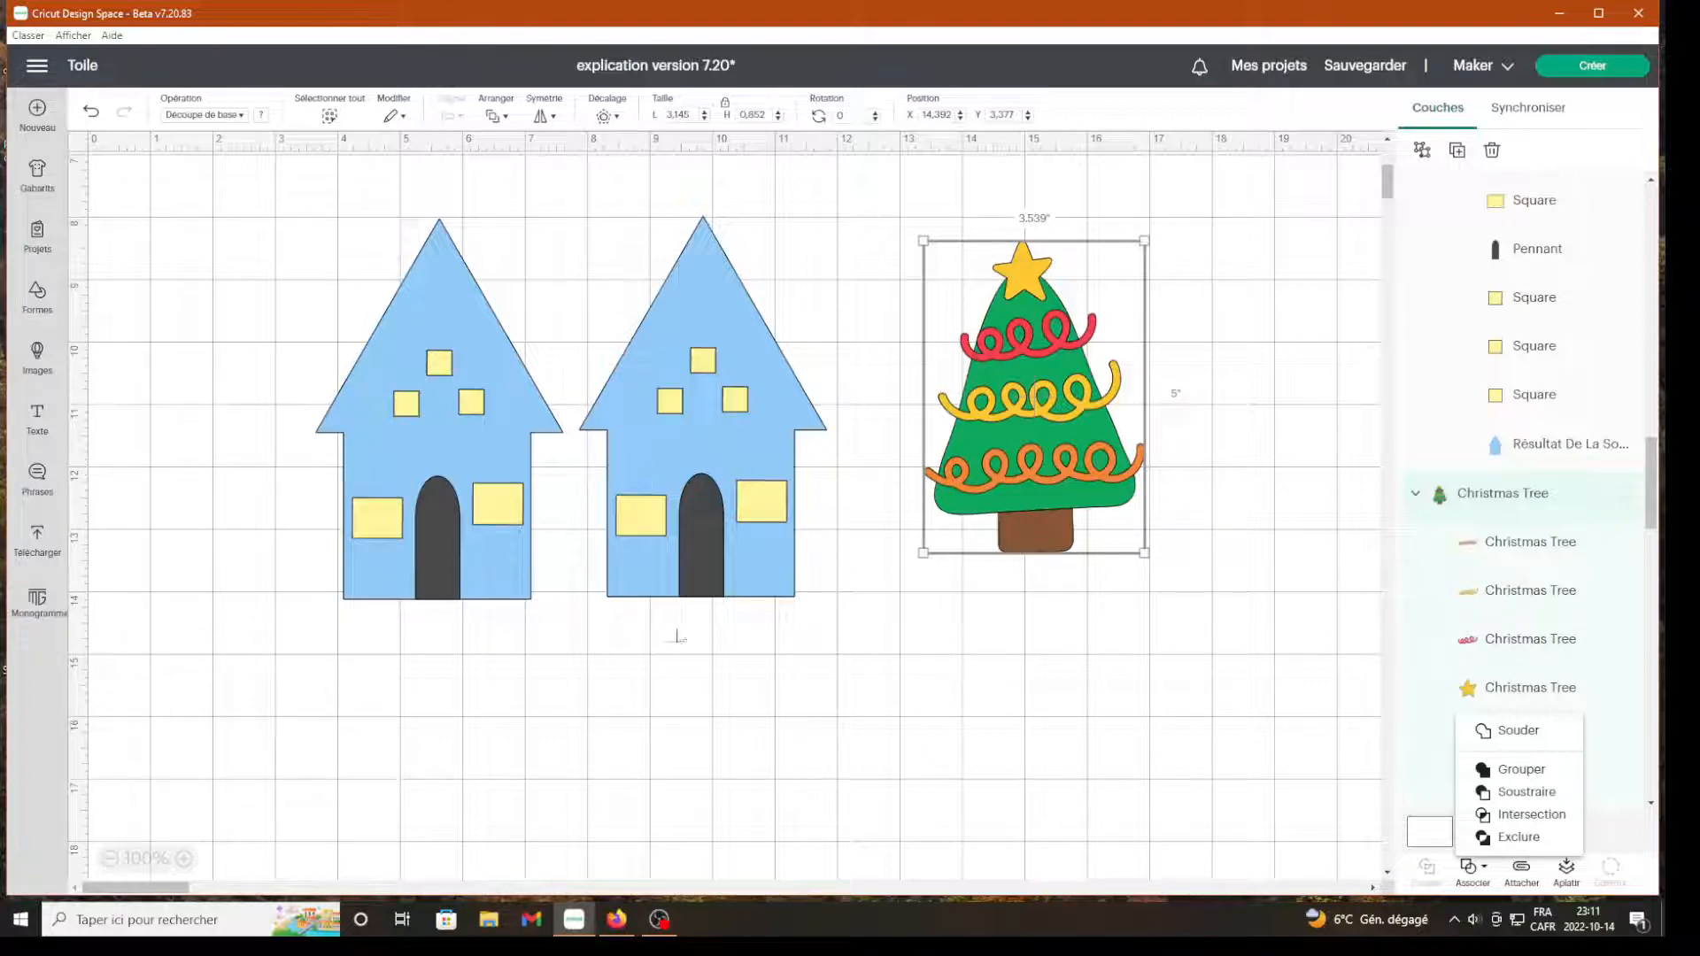
pyautogui.click(719, 542)
pyautogui.click(1421, 151)
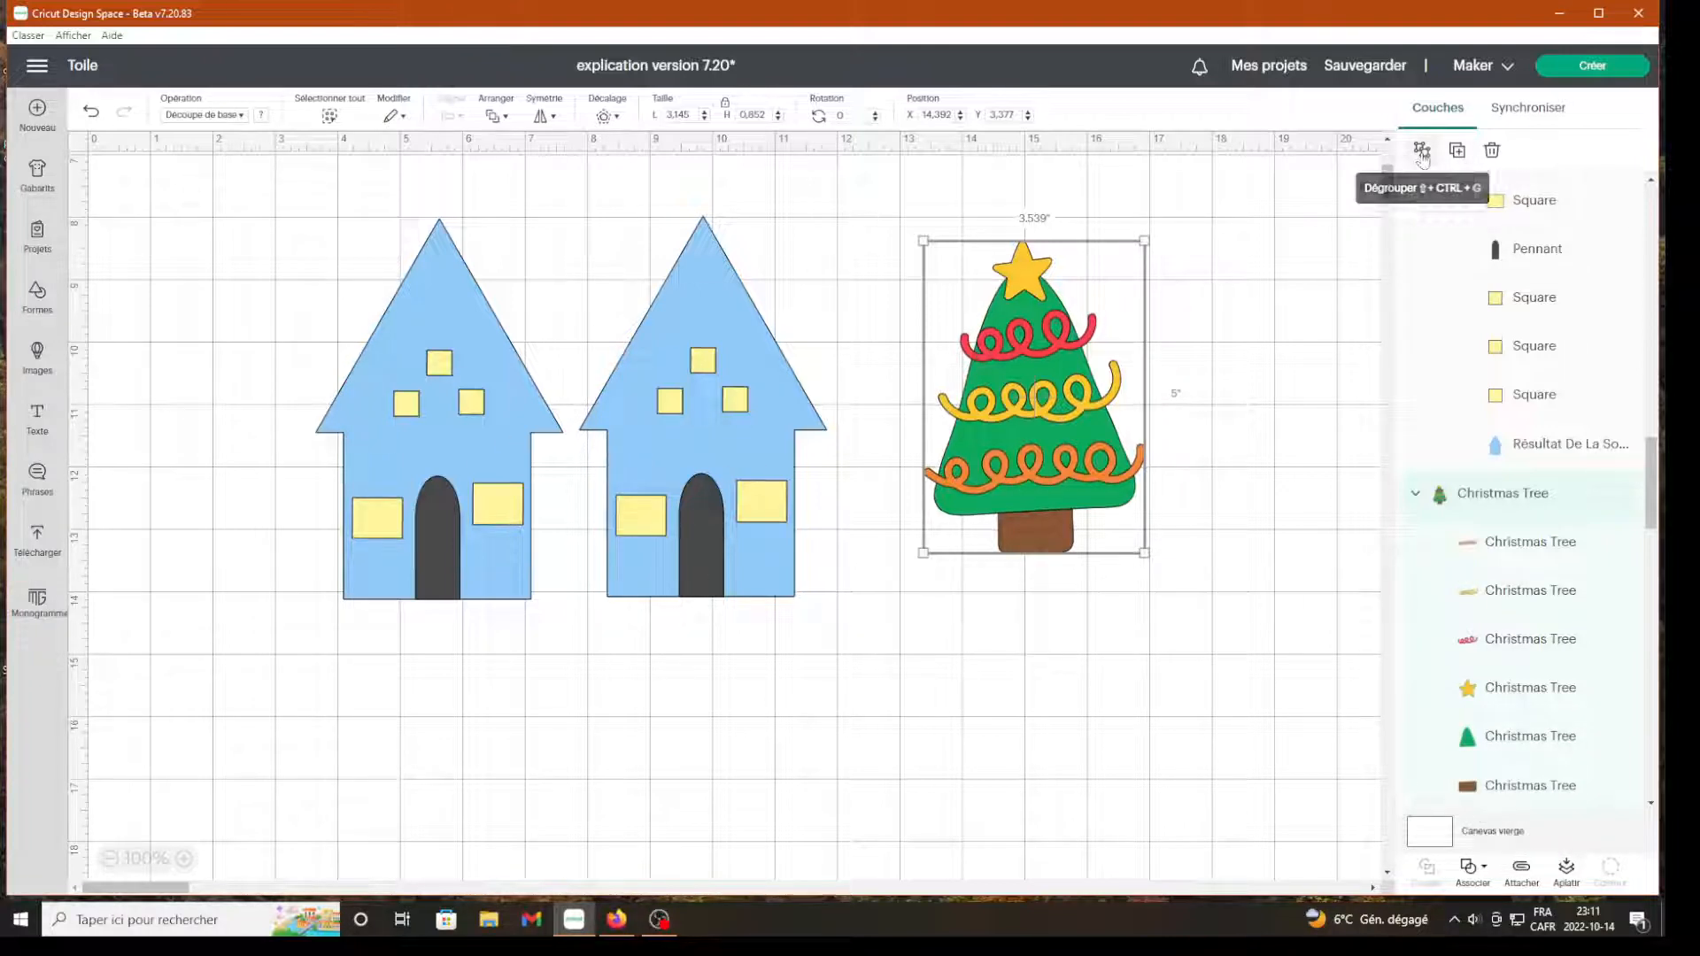
pyautogui.click(1104, 619)
# Ungroup the two houses and move the left house further away from the other one
pyautogui.moveTo(753, 552)
pyautogui.mouseDown()
pyautogui.moveTo(775, 549)
pyautogui.moveTo(756, 548)
pyautogui.mouseUp()
pyautogui.click(1422, 150)
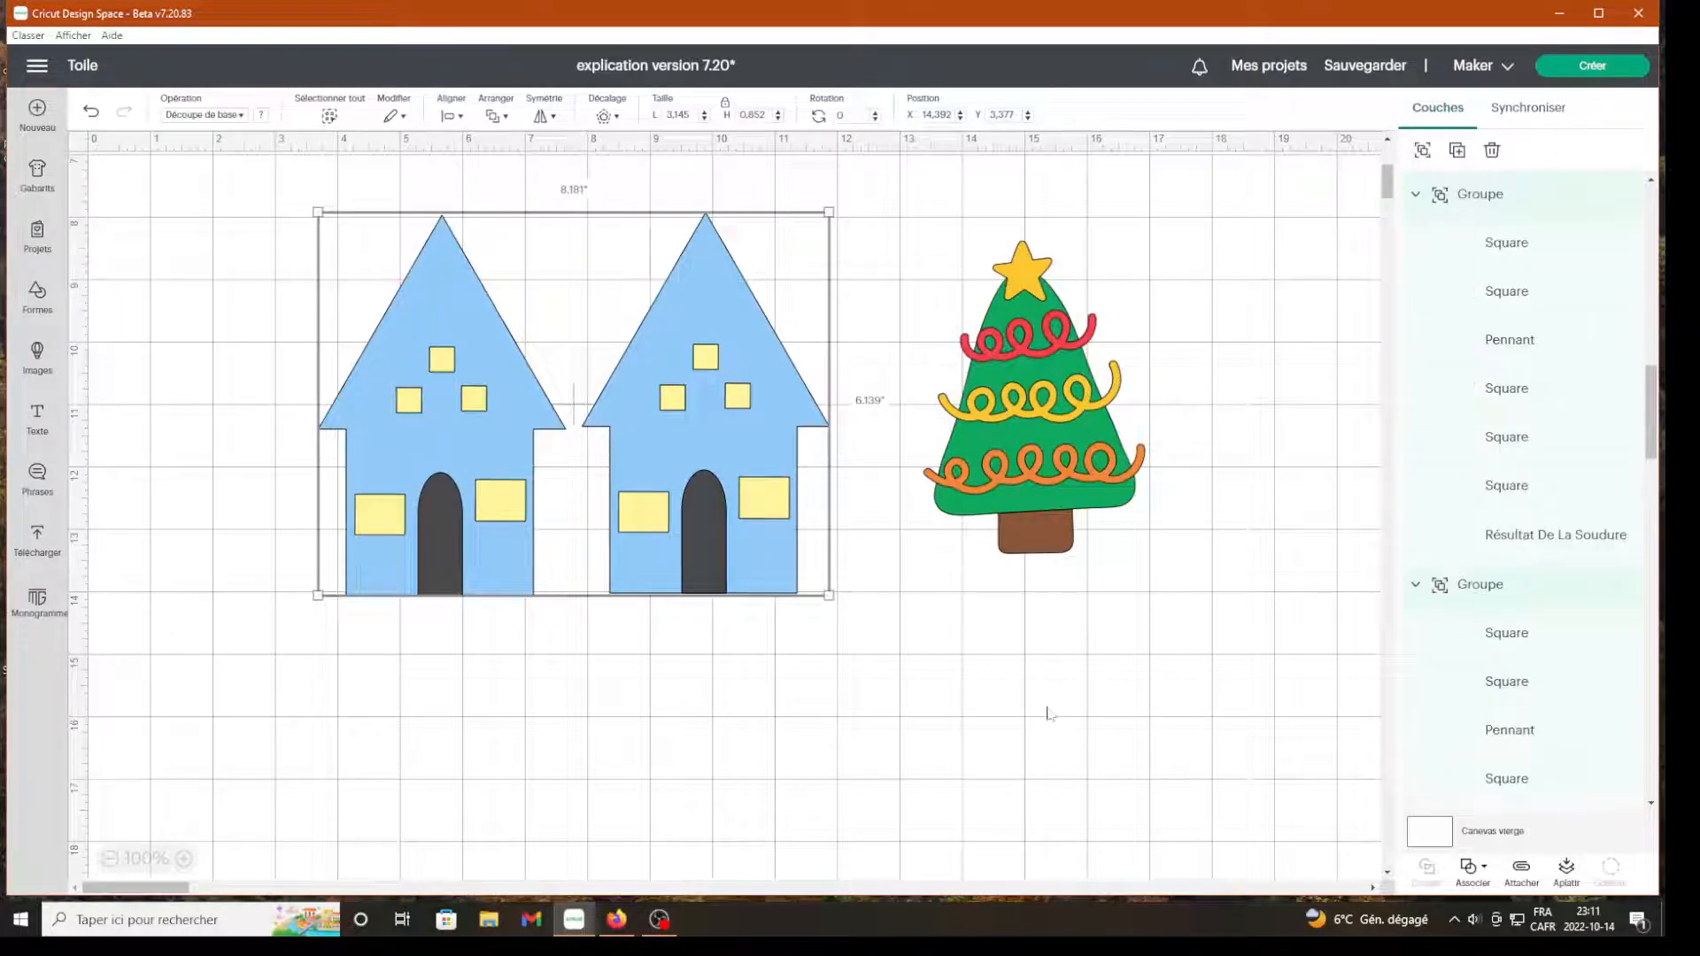
pyautogui.click(599, 547)
pyautogui.moveTo(522, 540); pyautogui.dragTo(475, 540)
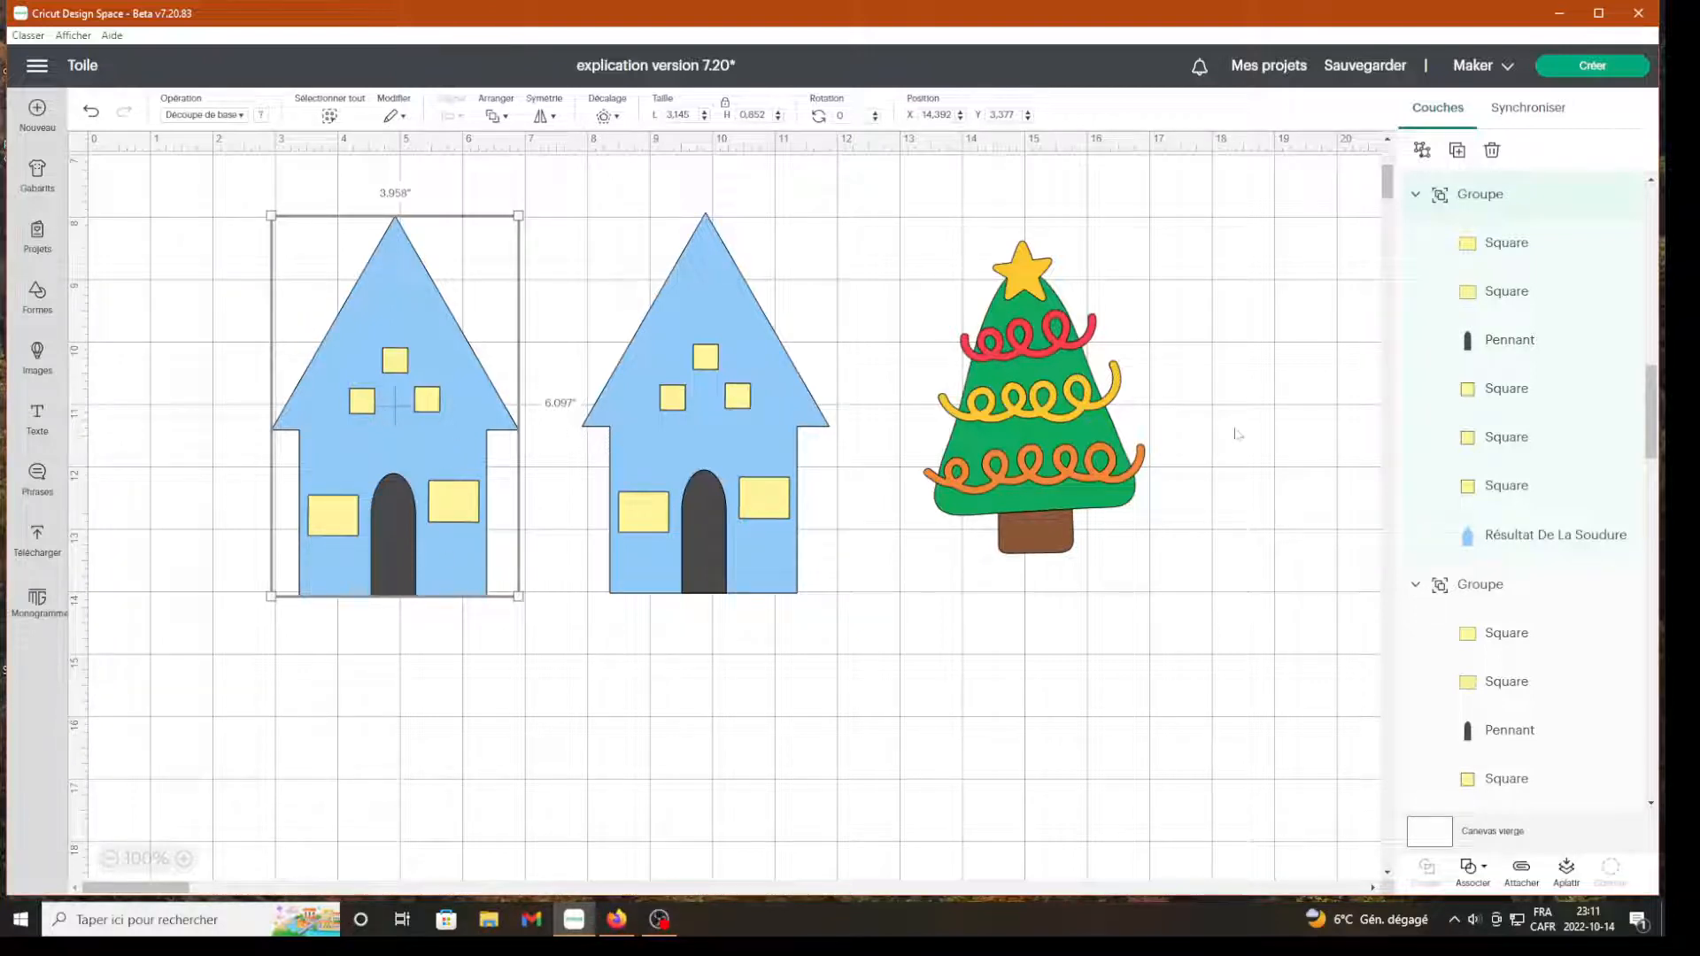
pyautogui.click(1520, 254)
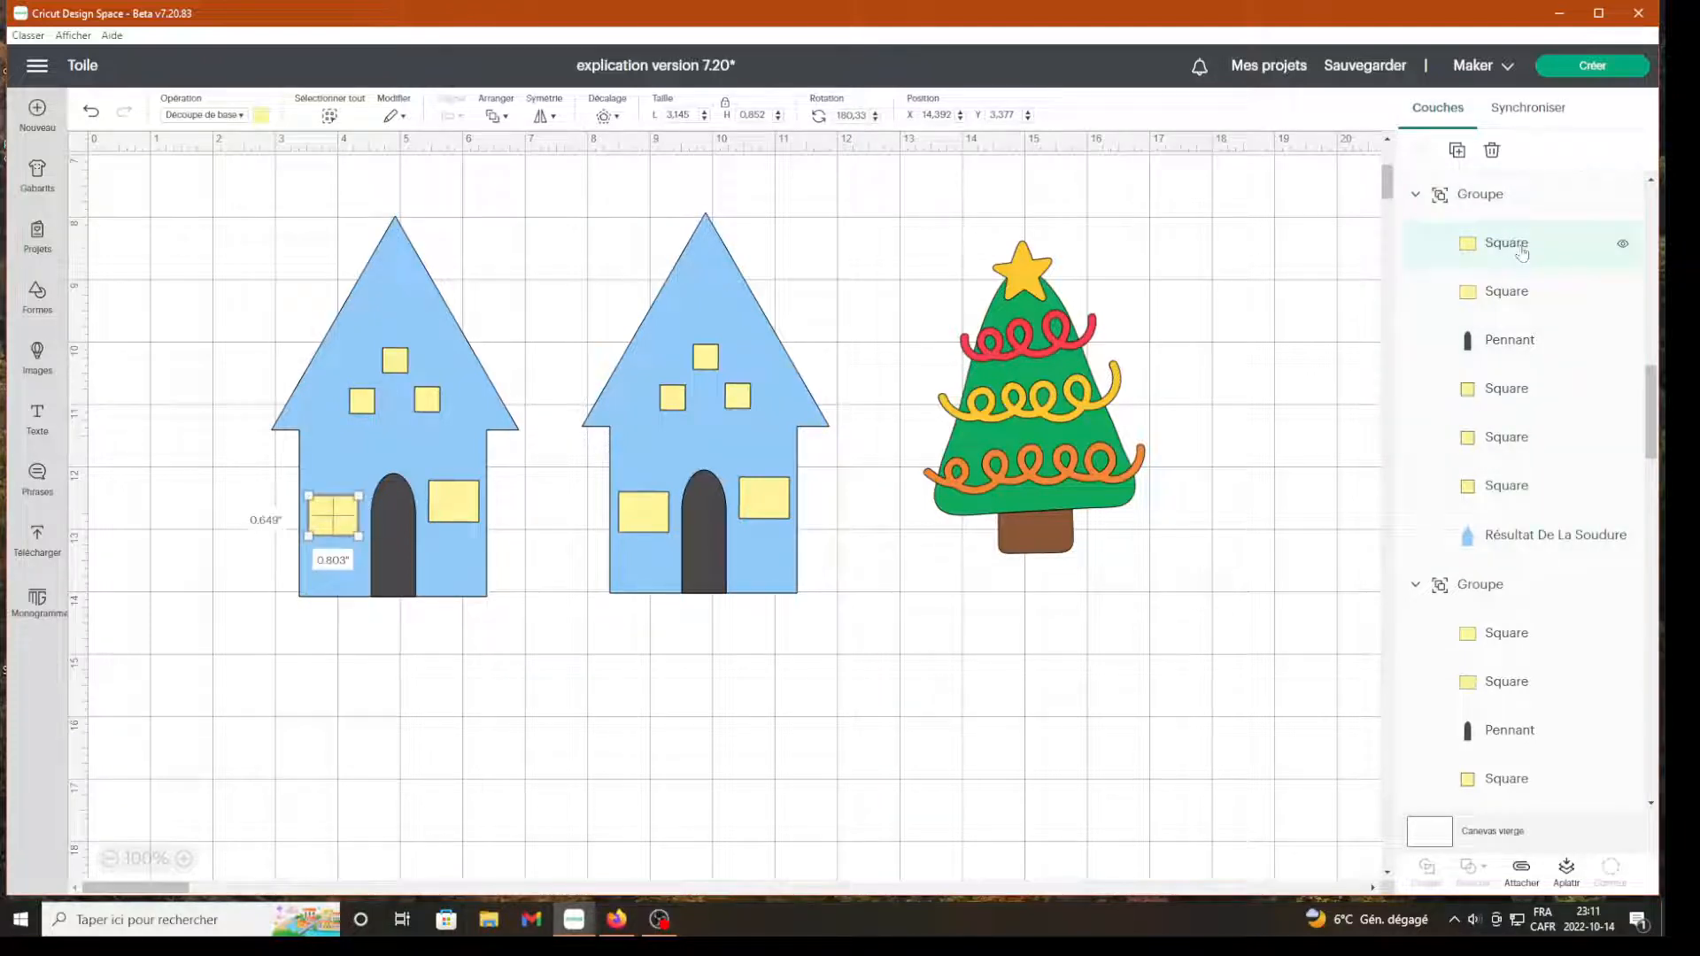
pyautogui.keyDown('shift'); pyautogui.click(1505, 297); pyautogui.keyUp('shift')
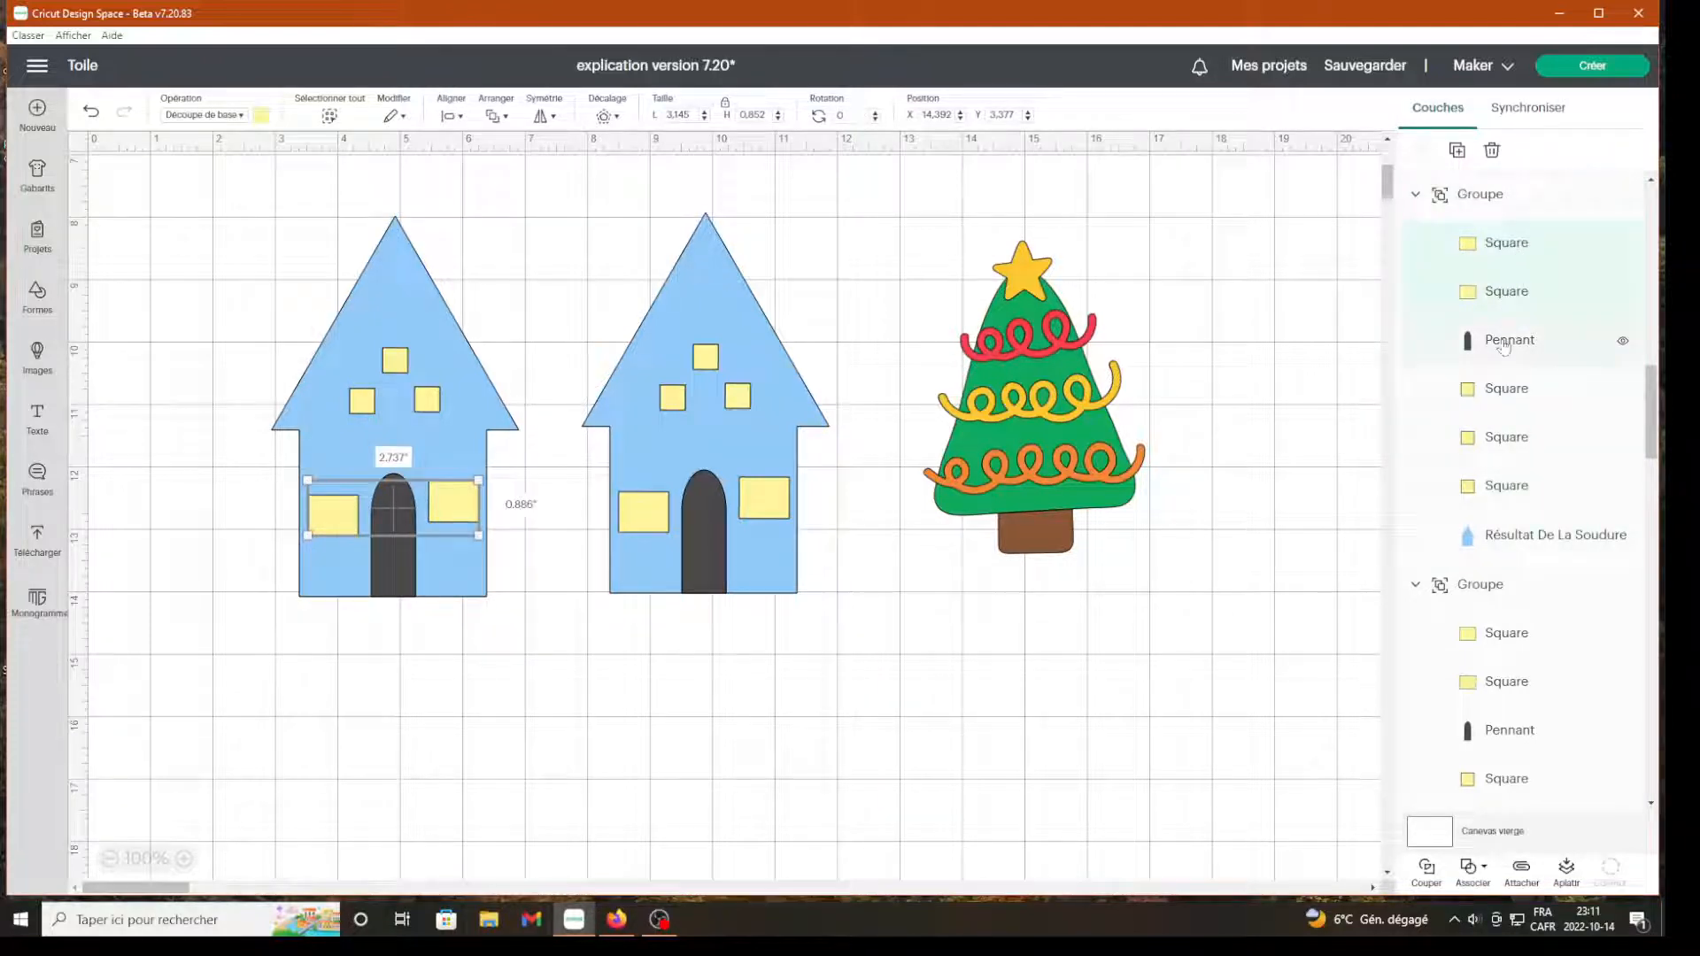
pyautogui.keyDown('shift'); pyautogui.click(1503, 346); pyautogui.keyUp('shift')
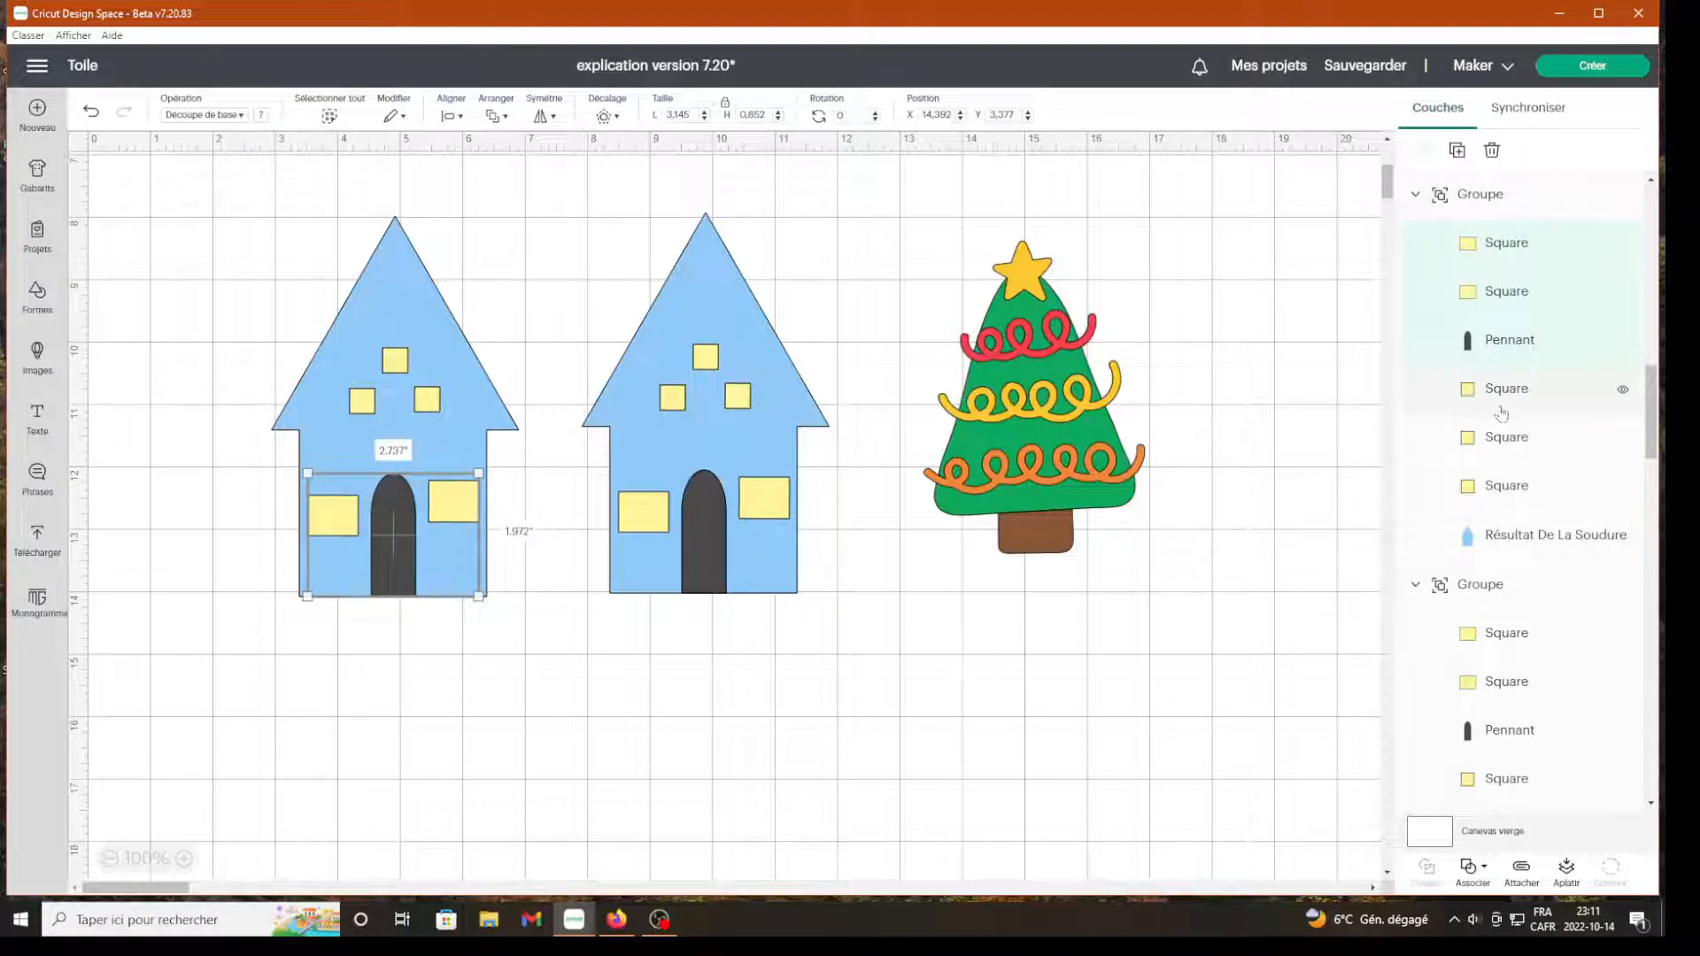
pyautogui.keyDown('shift'); pyautogui.click(1501, 389); pyautogui.keyUp('shift')
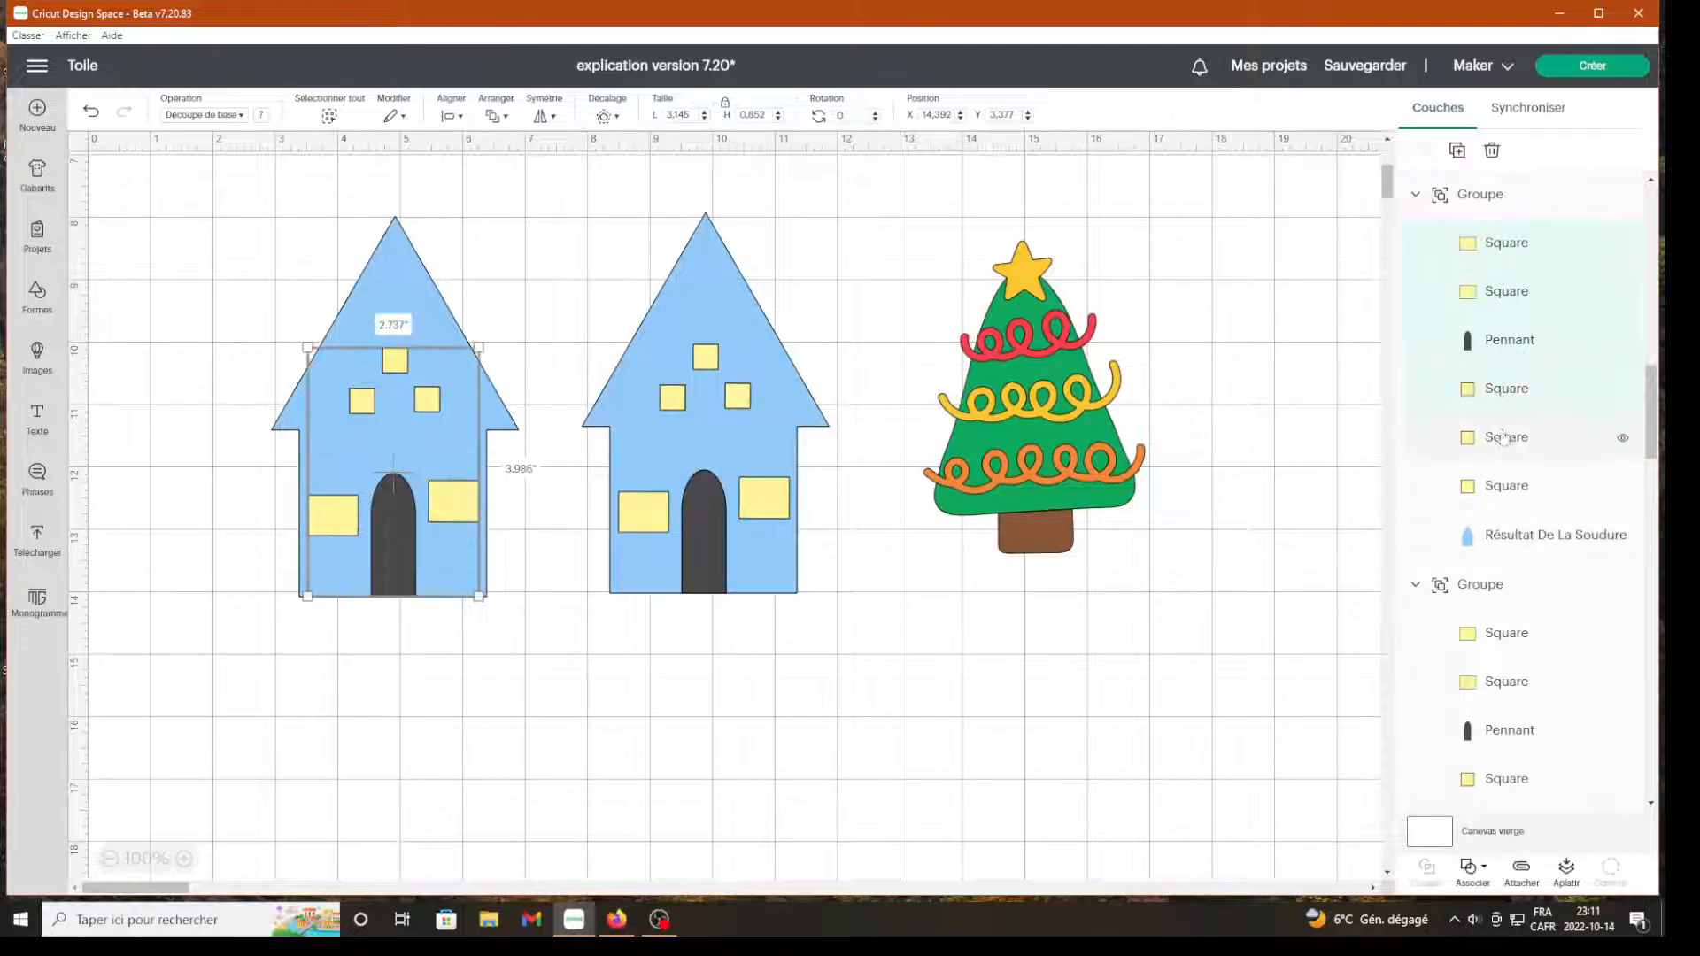
pyautogui.keyDown('shift'); pyautogui.click(1502, 439); pyautogui.keyUp('shift')
pyautogui.click(1290, 500)
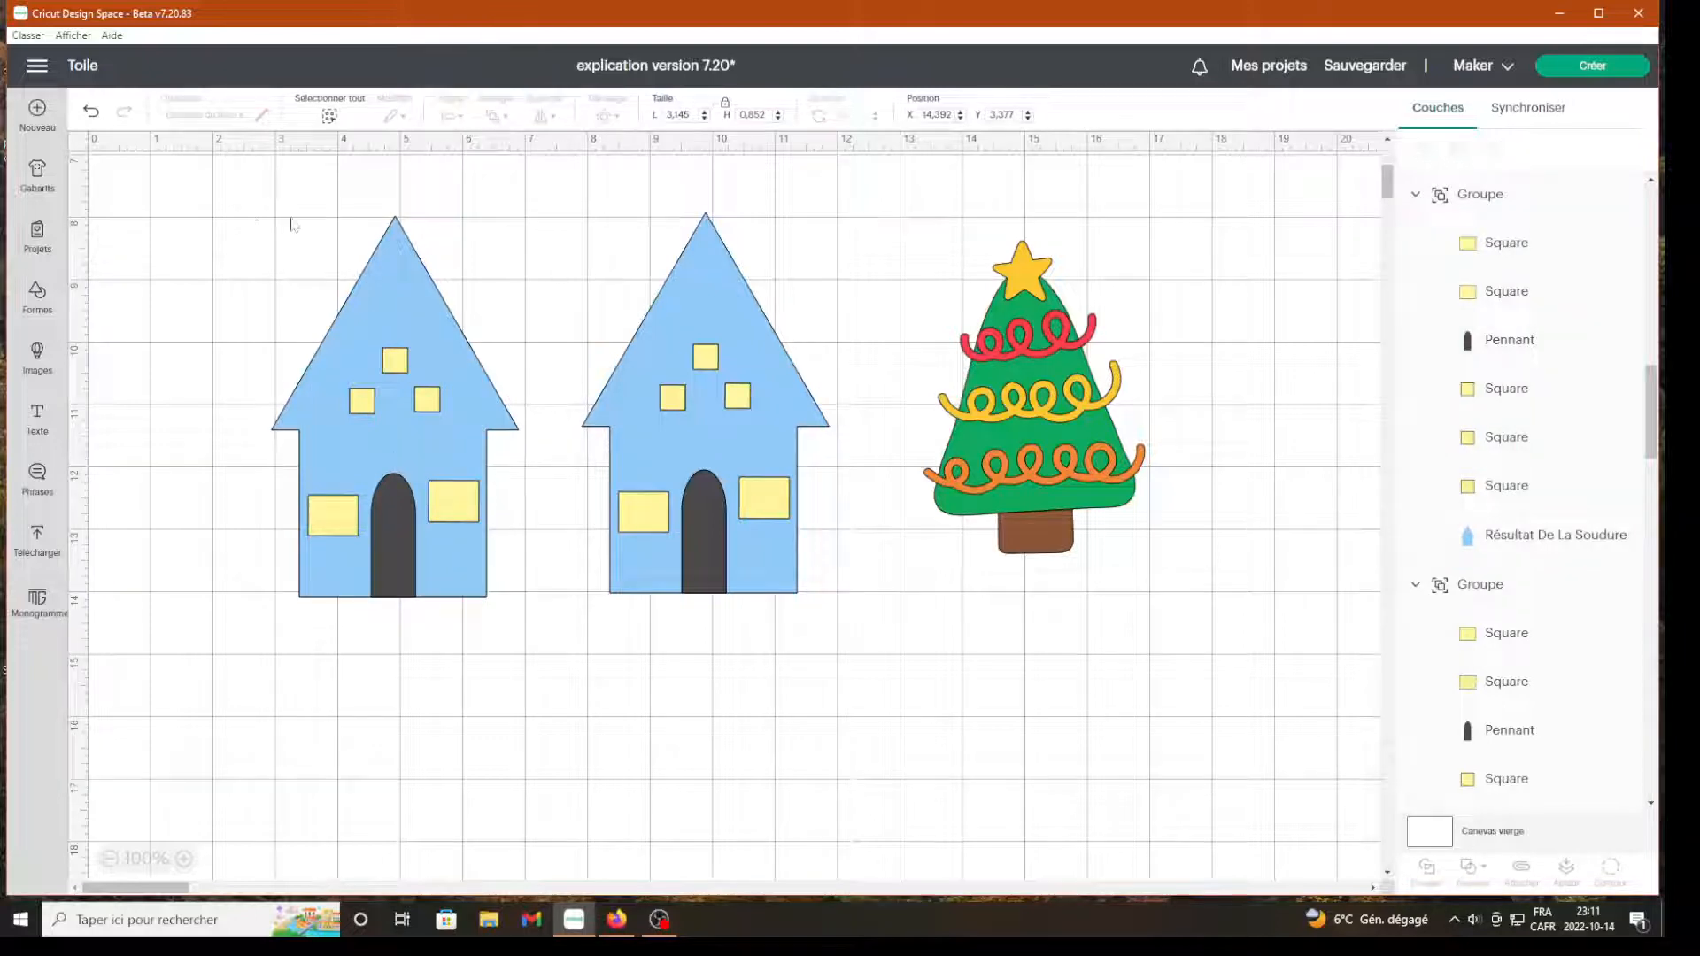
# Cut the windows and door out of the left house with Soustraire
pyautogui.moveTo(247, 205); pyautogui.dragTo(538, 655)
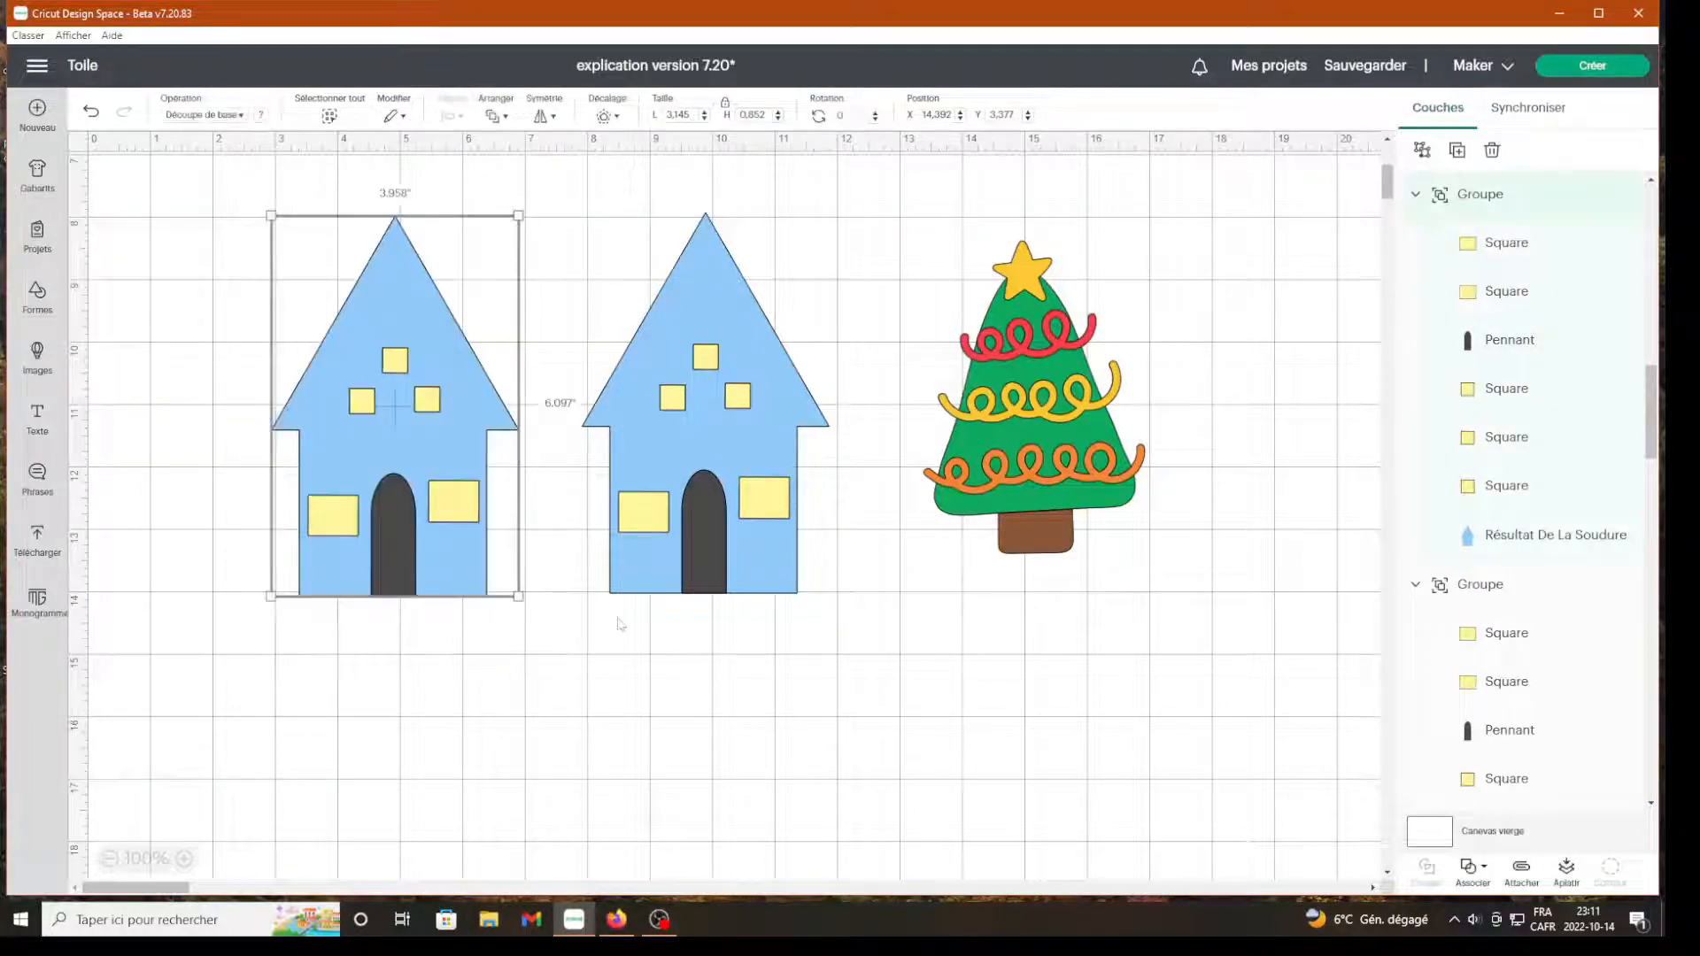
pyautogui.click(1474, 879)
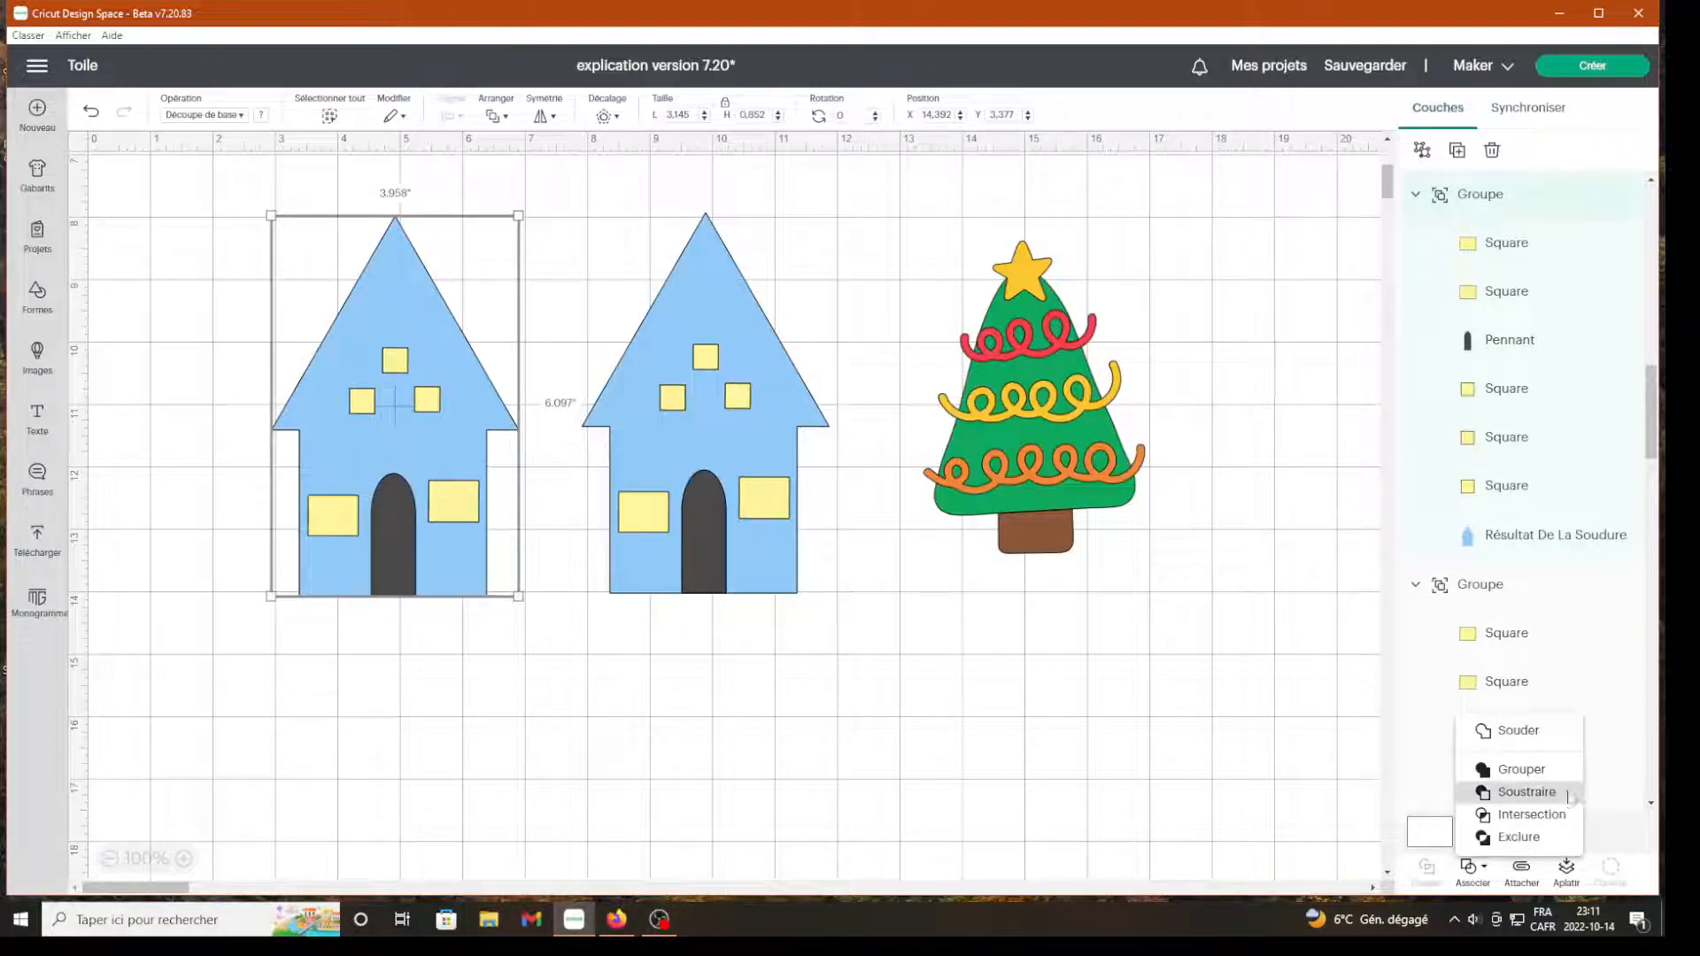
pyautogui.click(1526, 791)
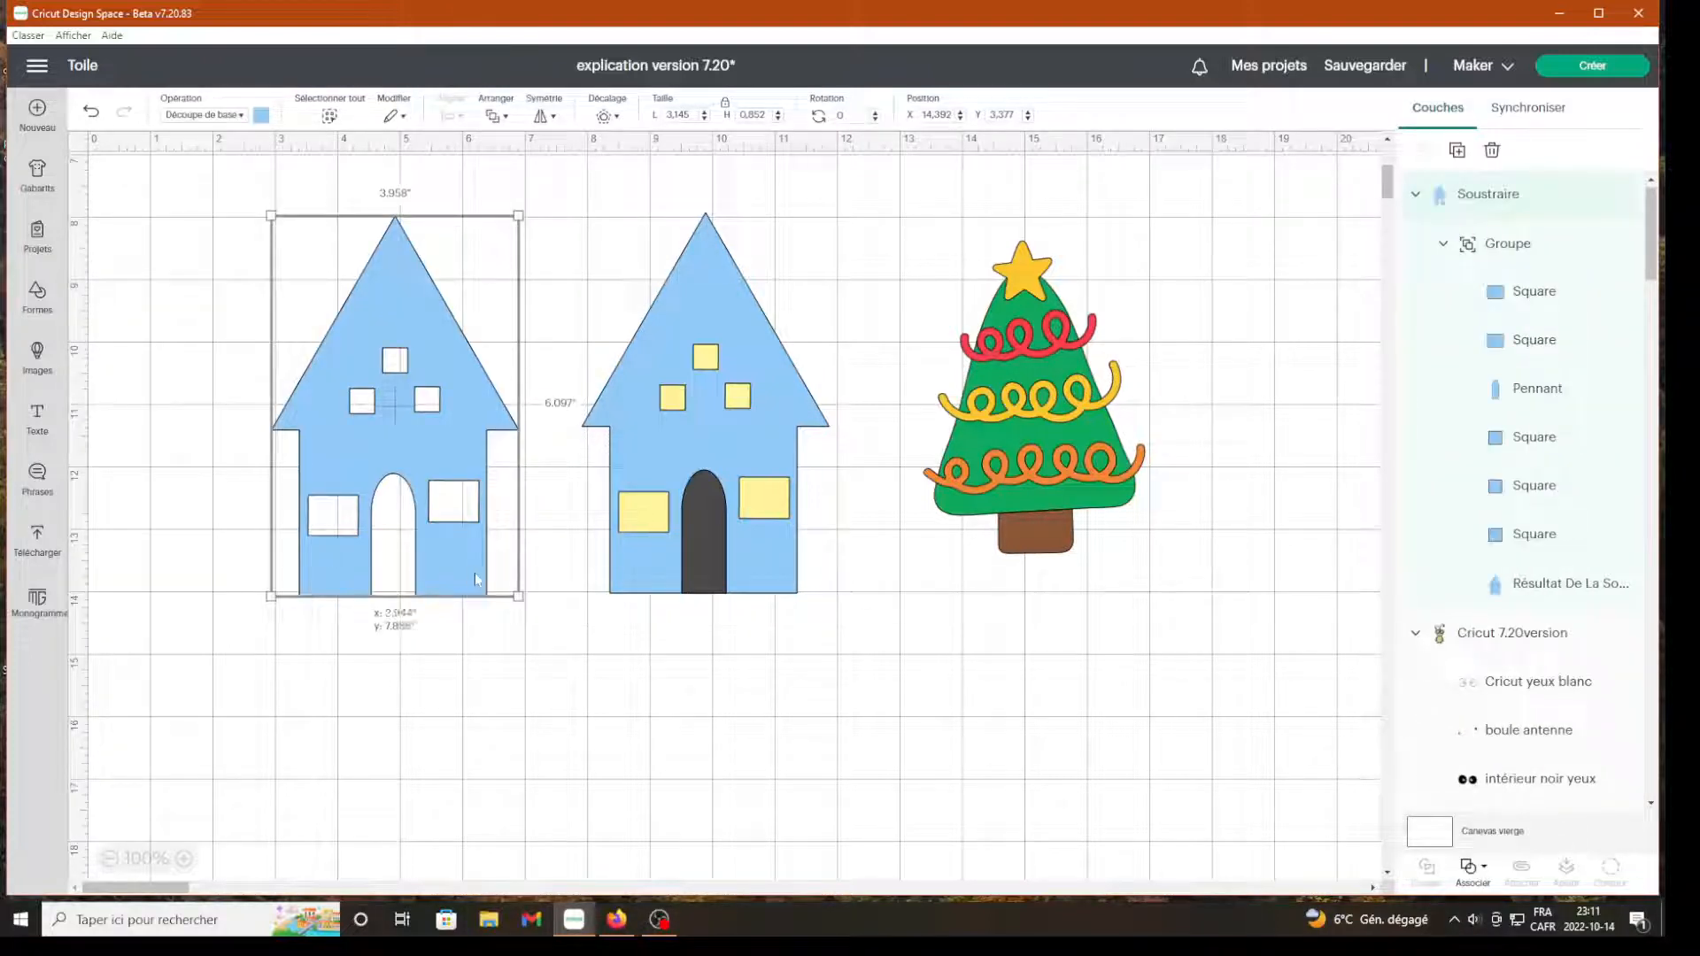
pyautogui.click(479, 715)
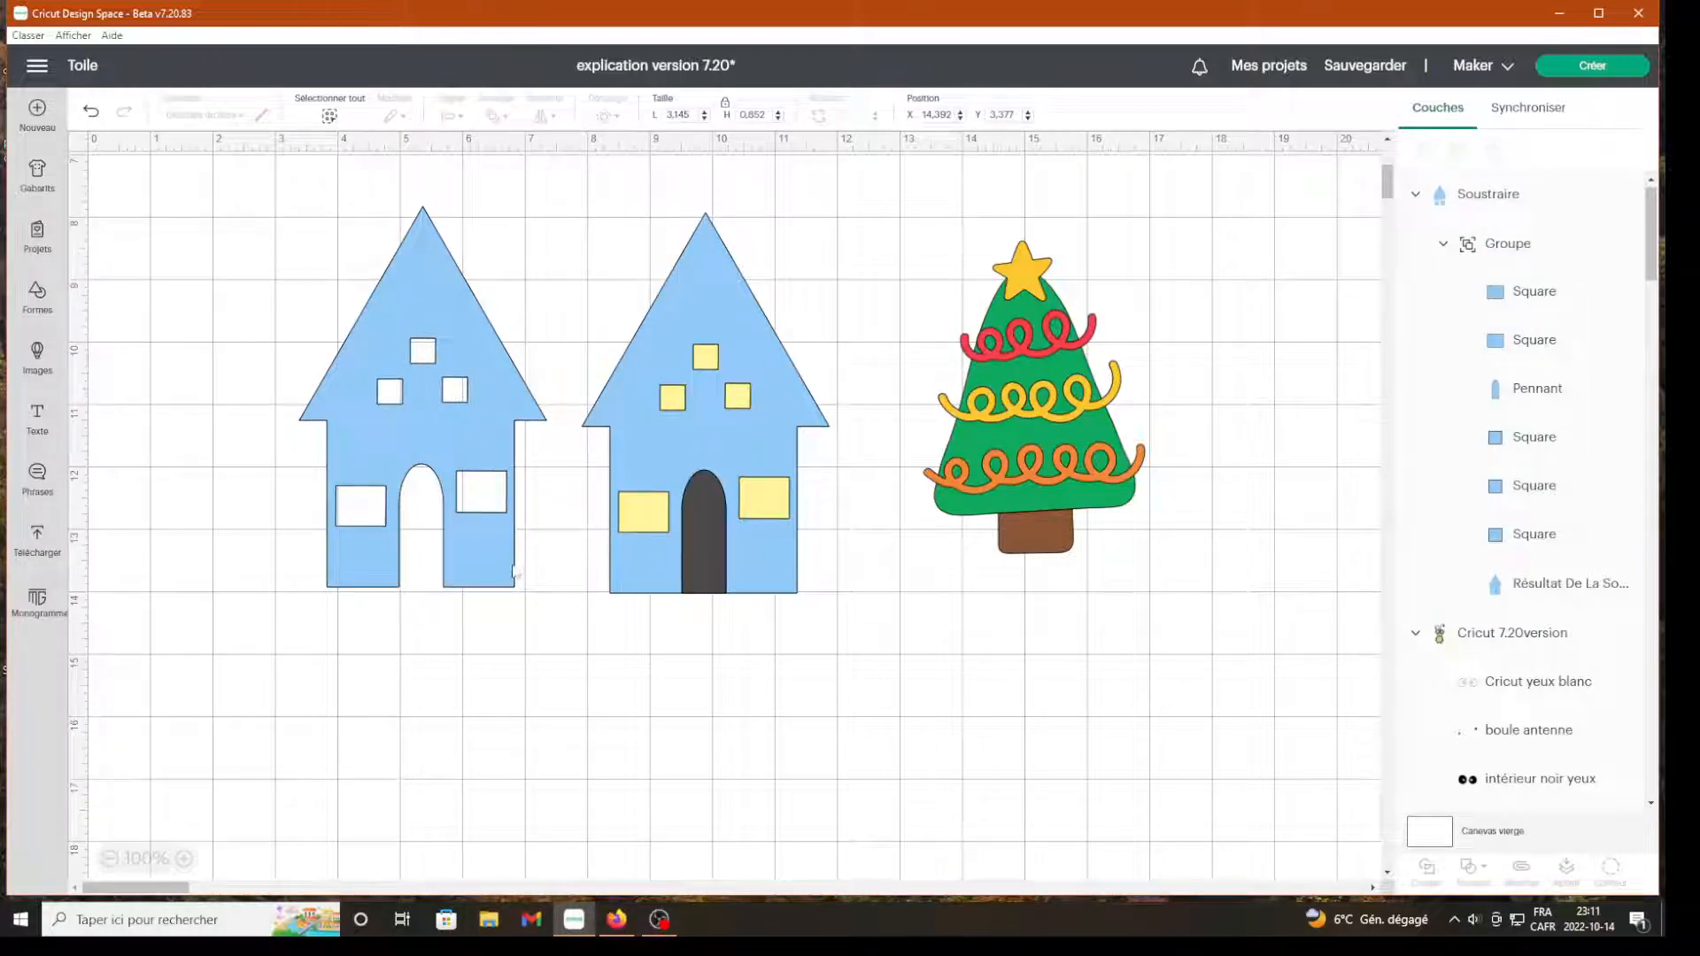
# Release the left house's cut-outs with Annuler la soustraction
pyautogui.click(419, 398)
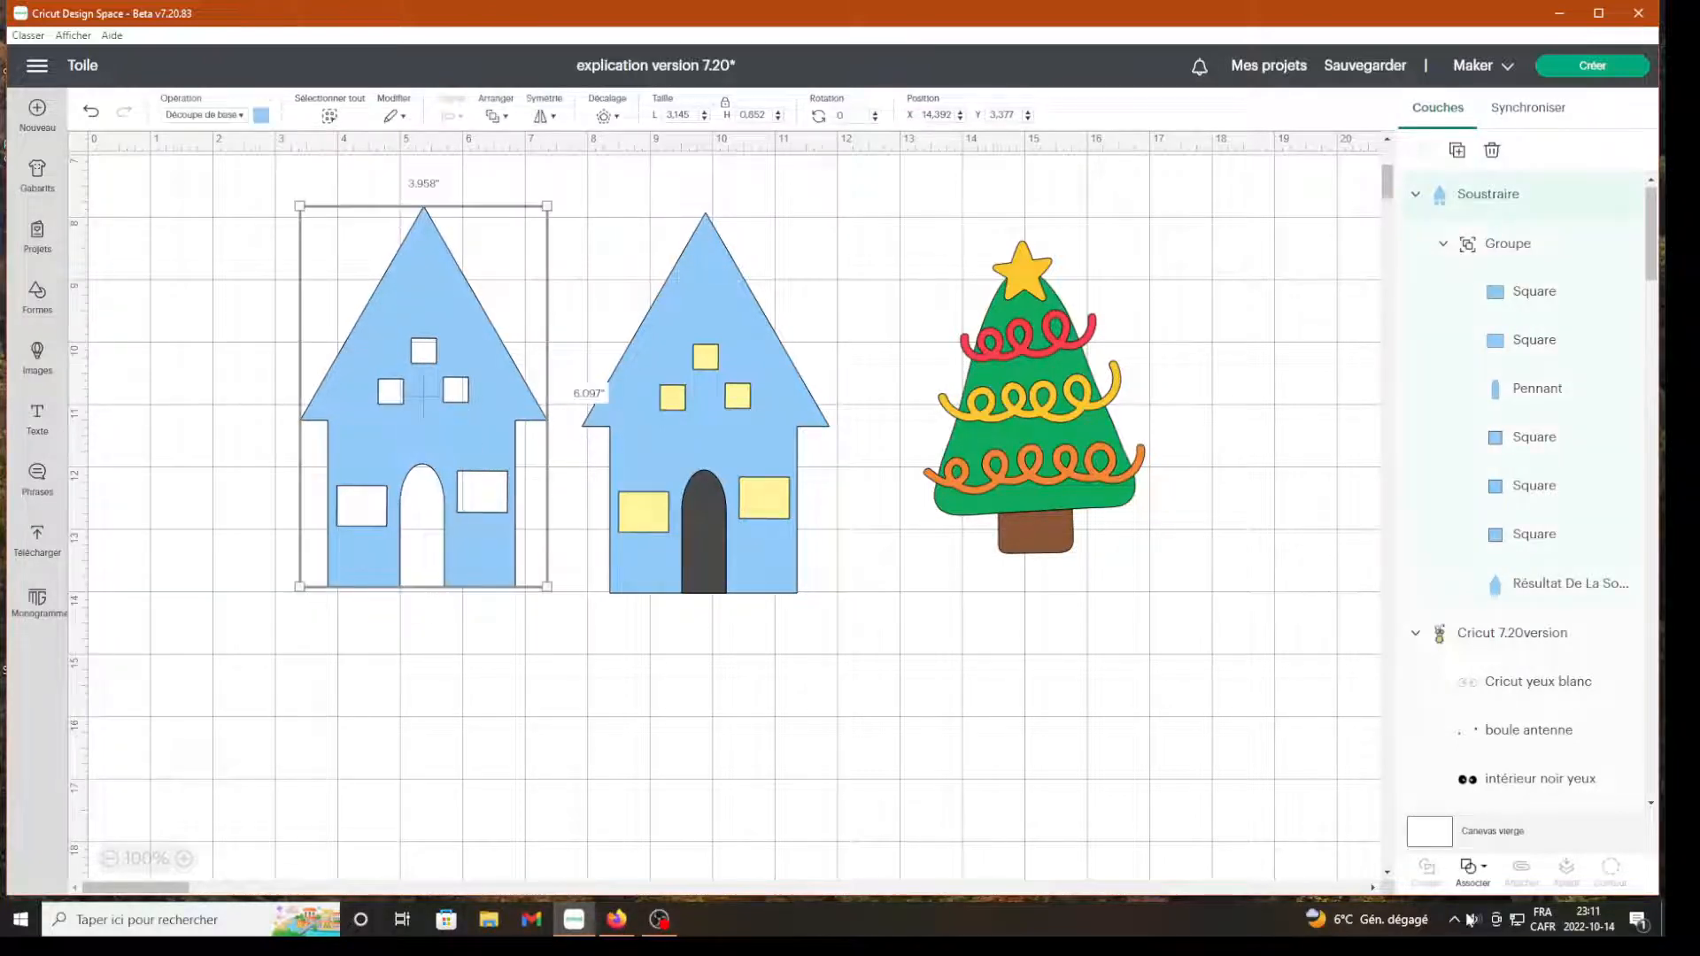
pyautogui.click(1473, 885)
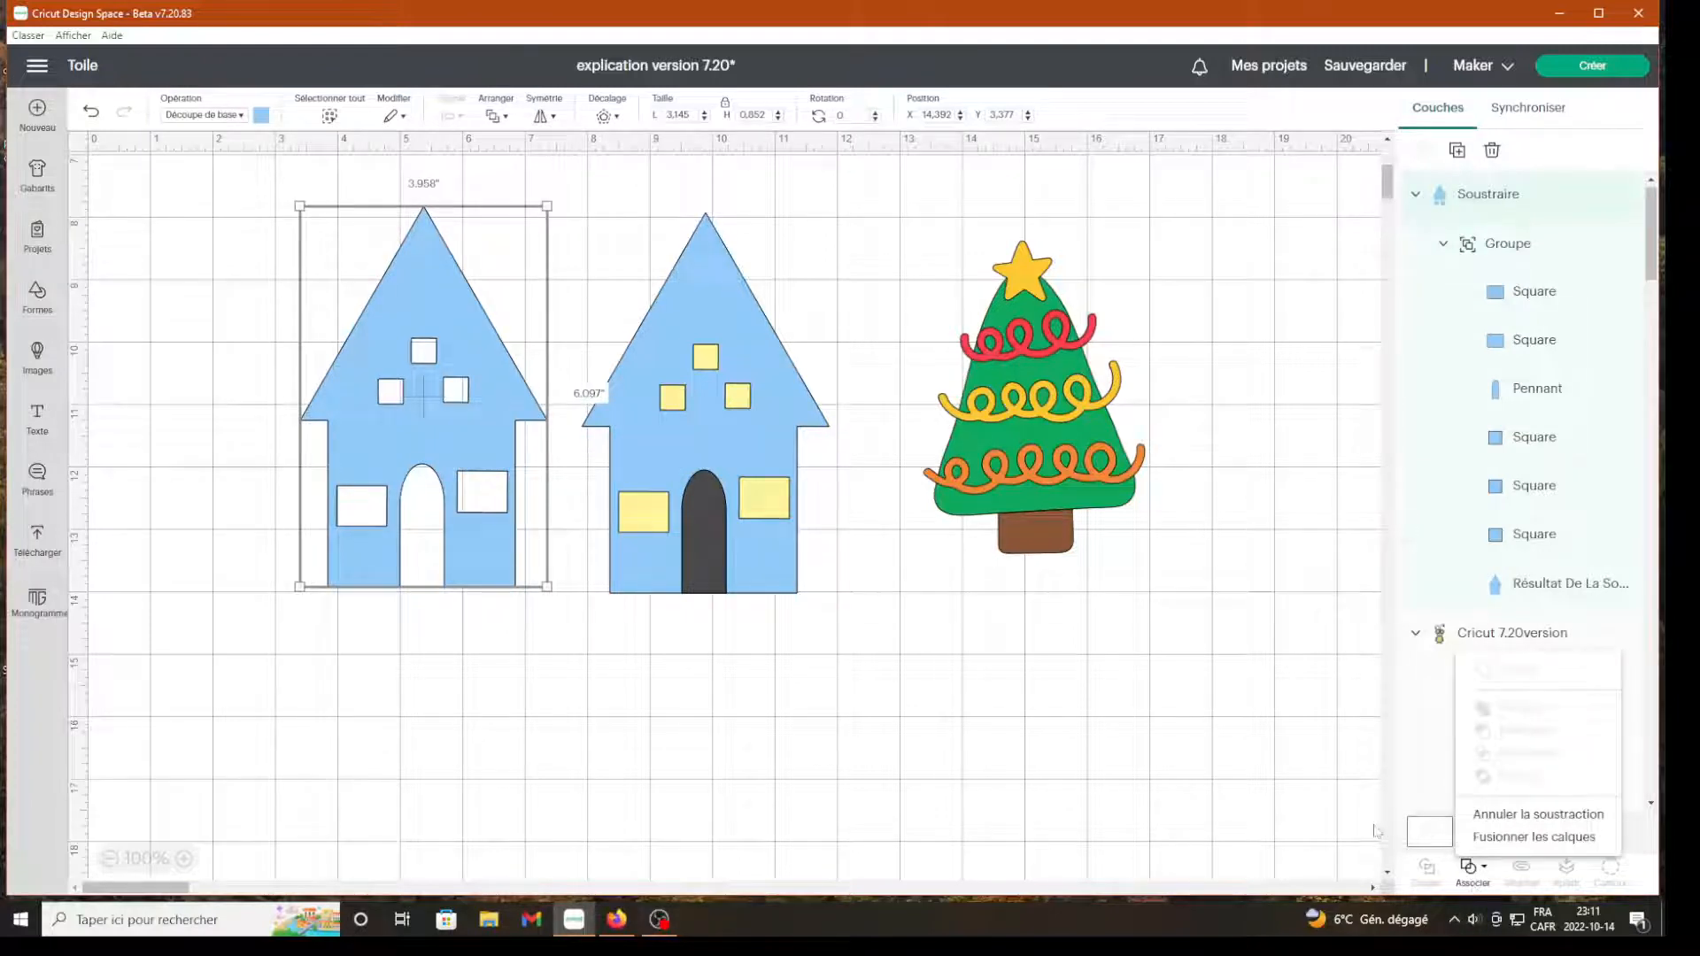
pyautogui.click(1501, 815)
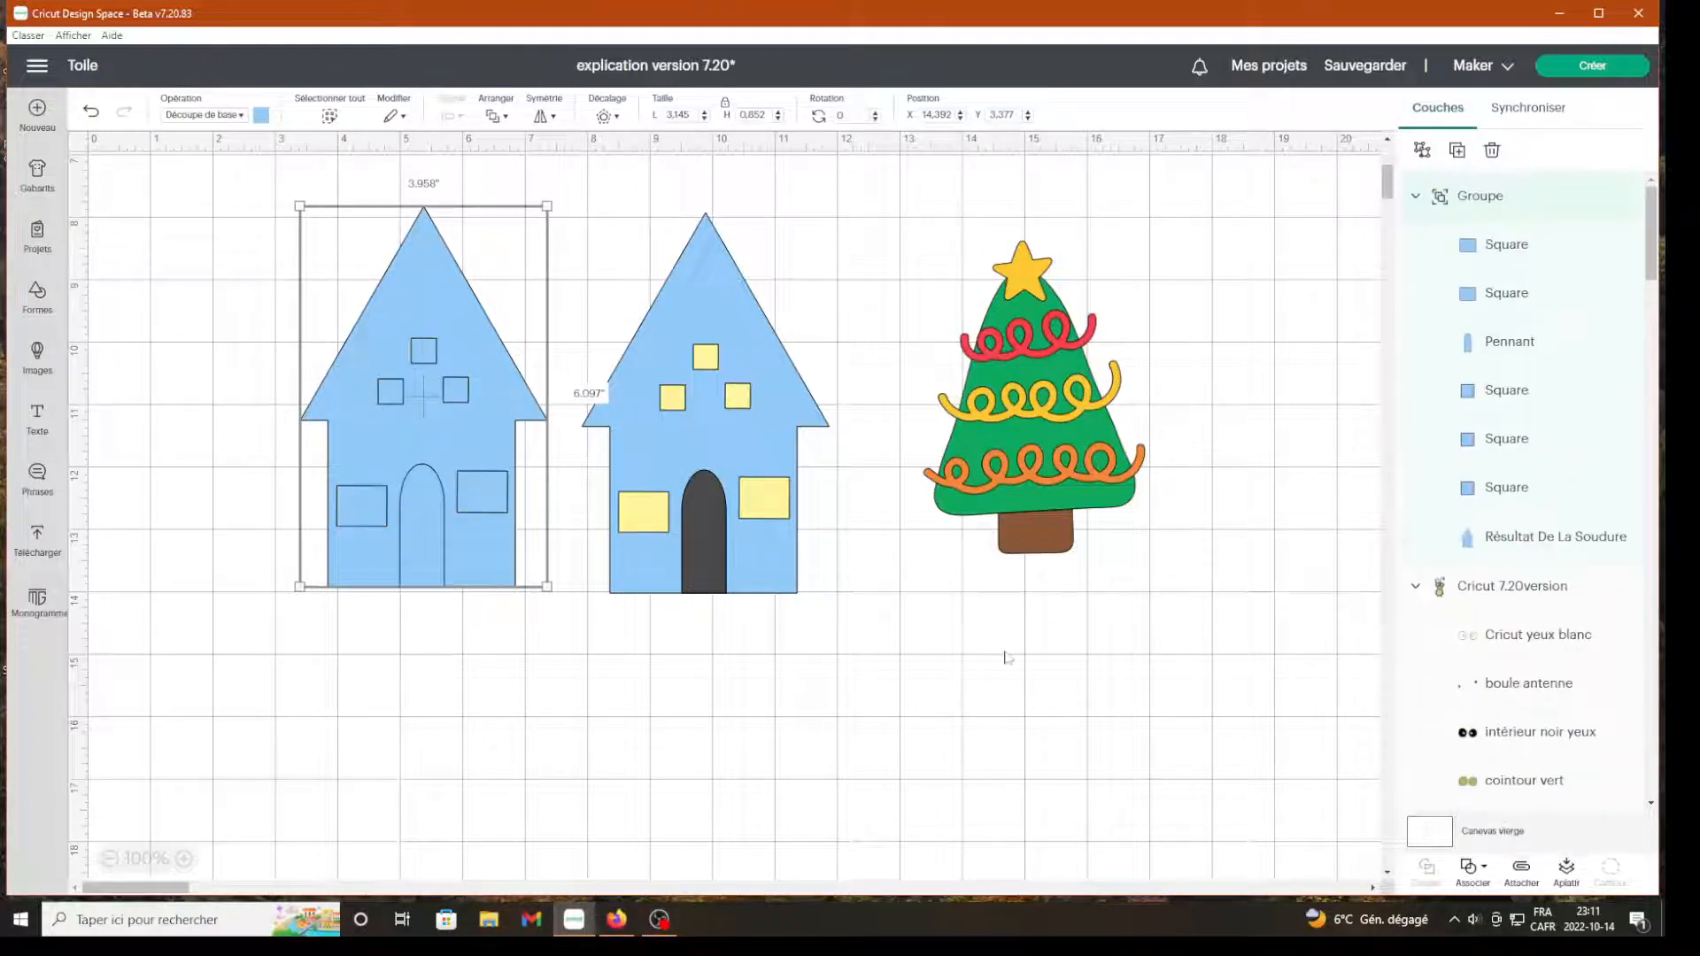
pyautogui.click(982, 699)
# Recolor the left house's lower-left window pale yellow
pyautogui.click(469, 570)
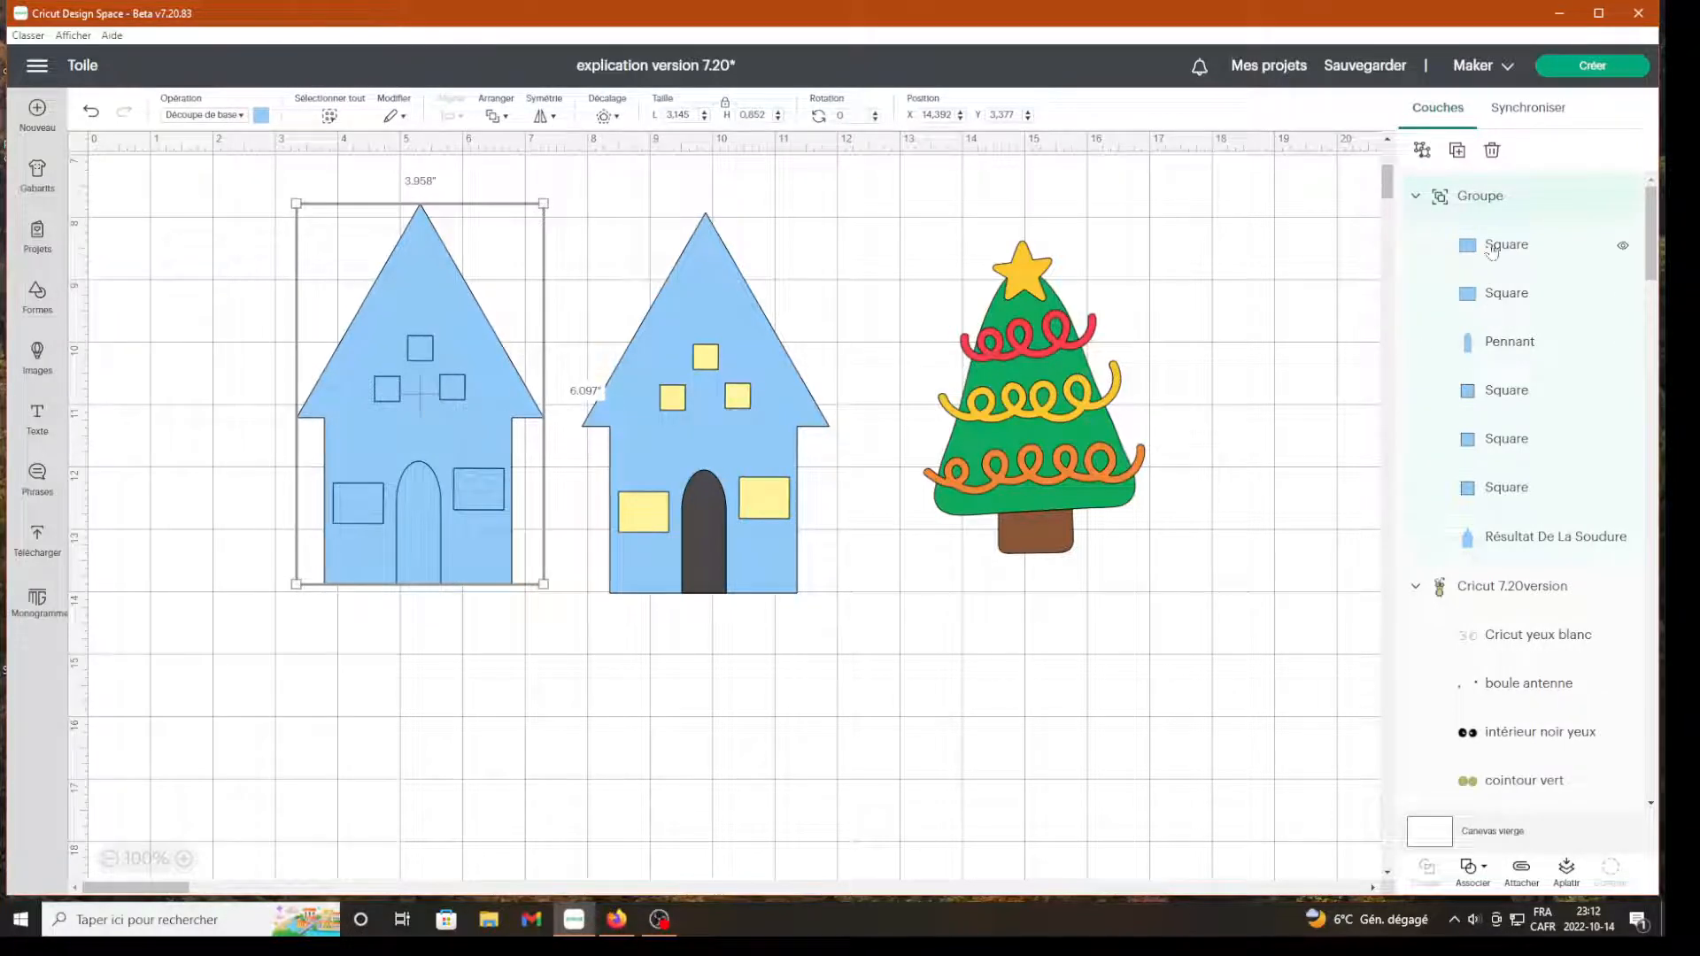
pyautogui.click(1464, 254)
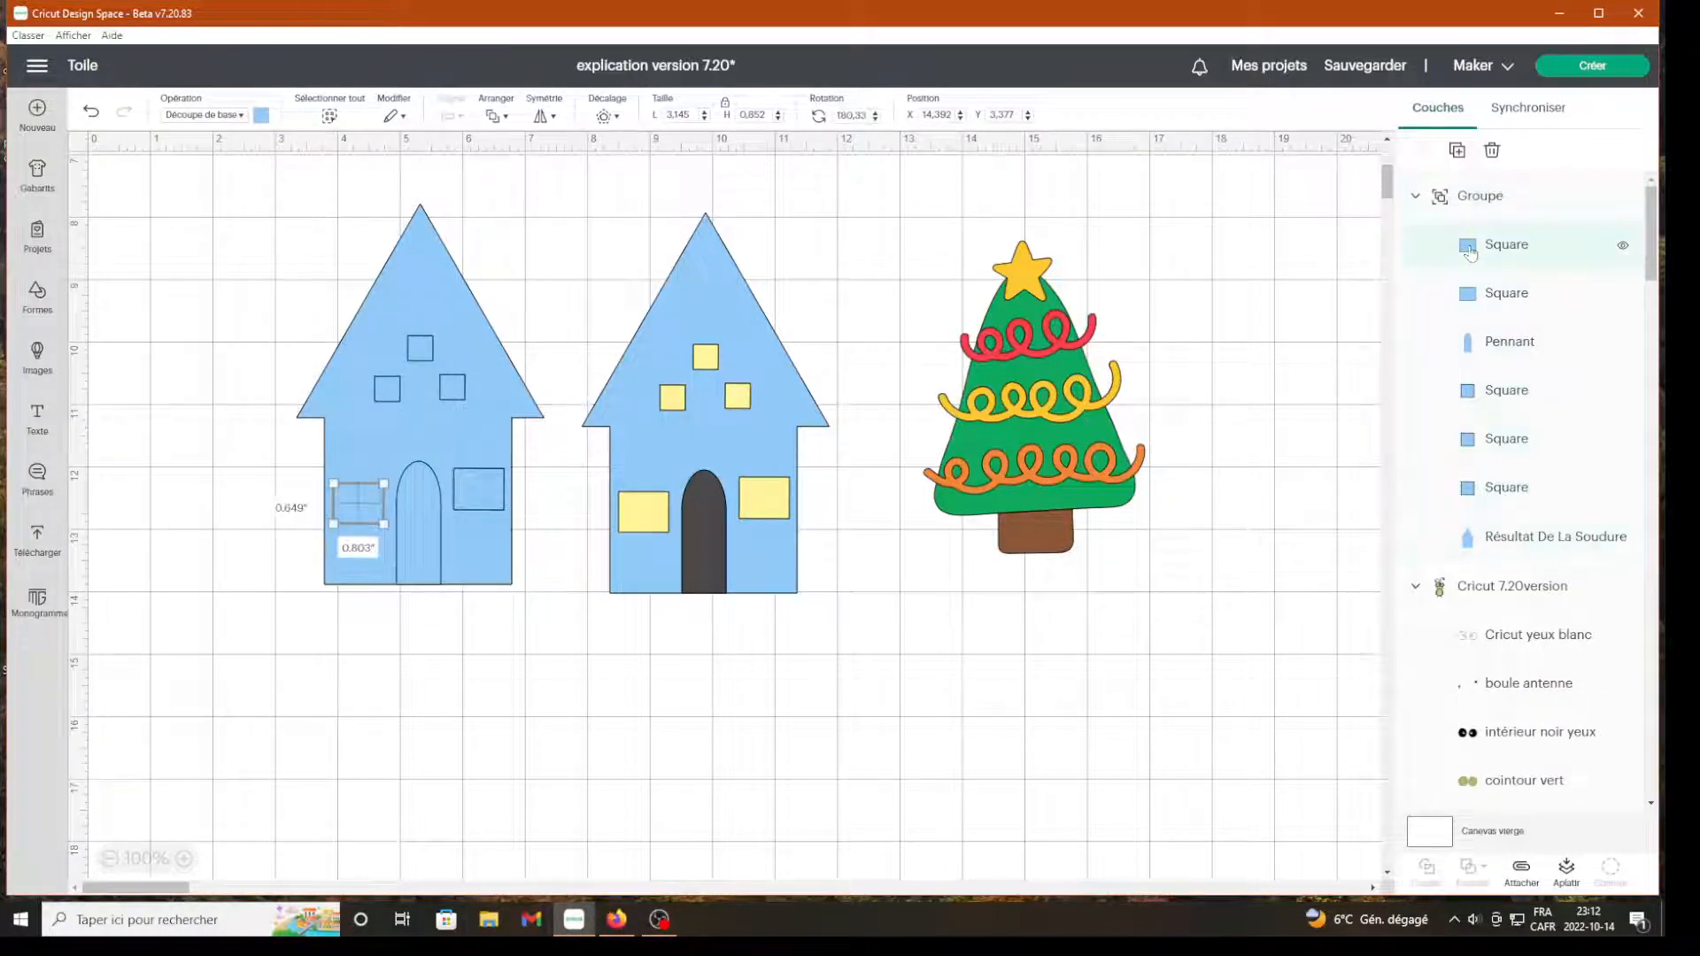
pyautogui.click(262, 116)
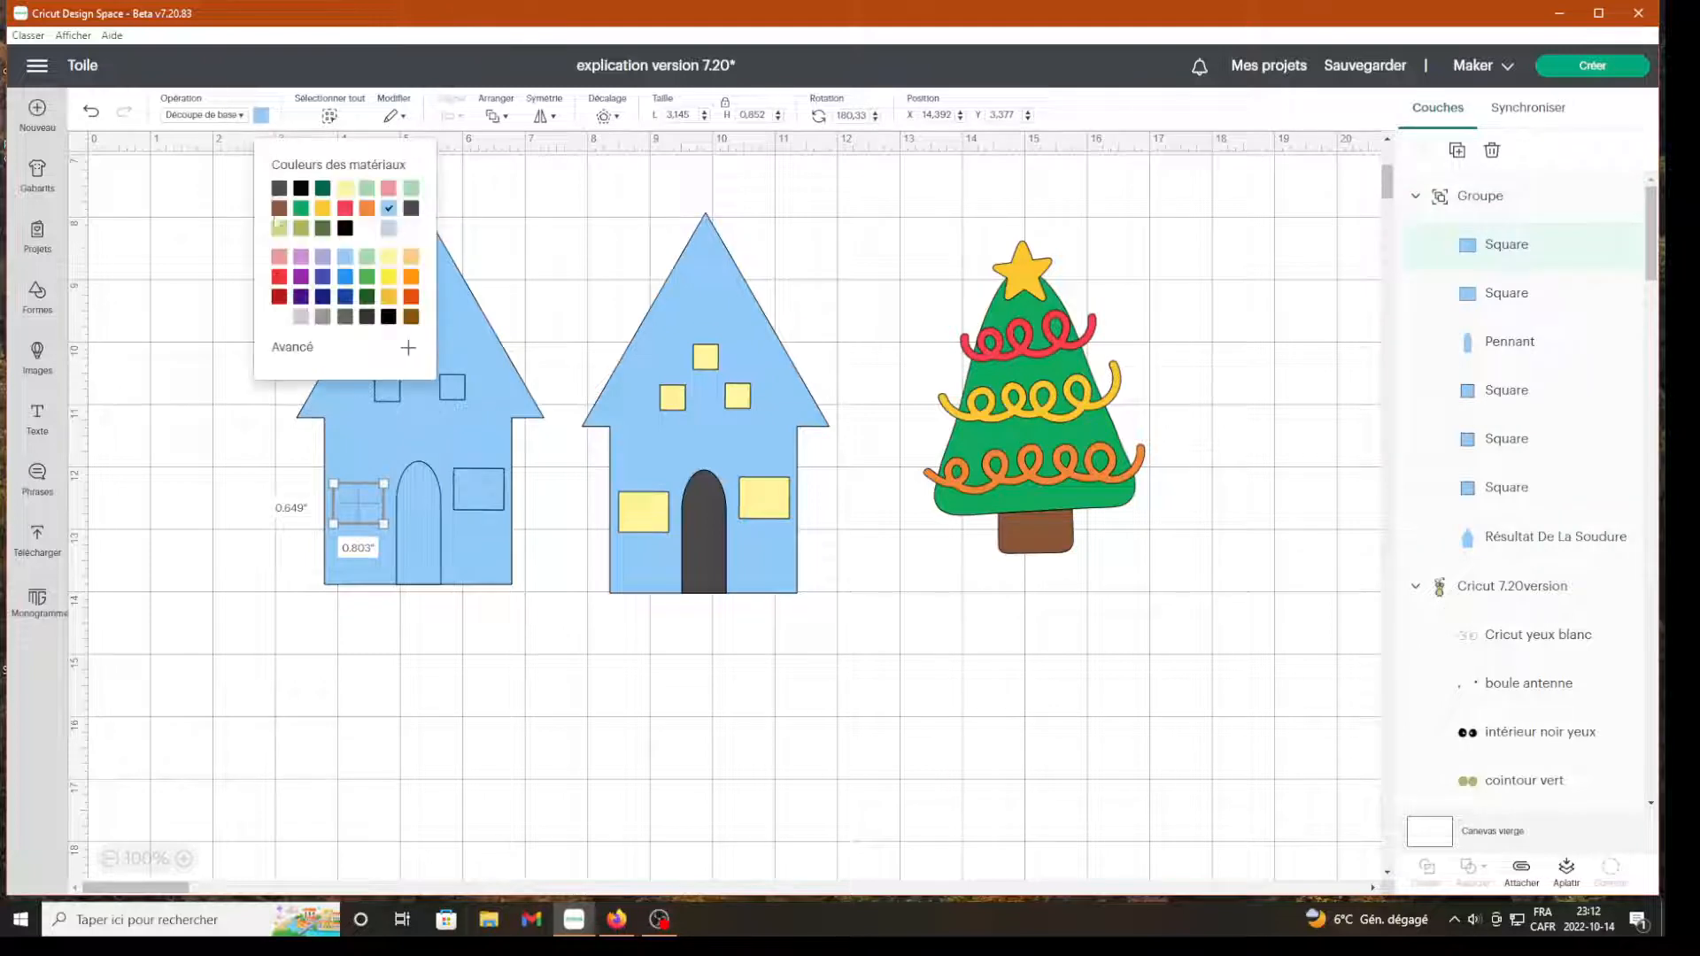
pyautogui.click(345, 188)
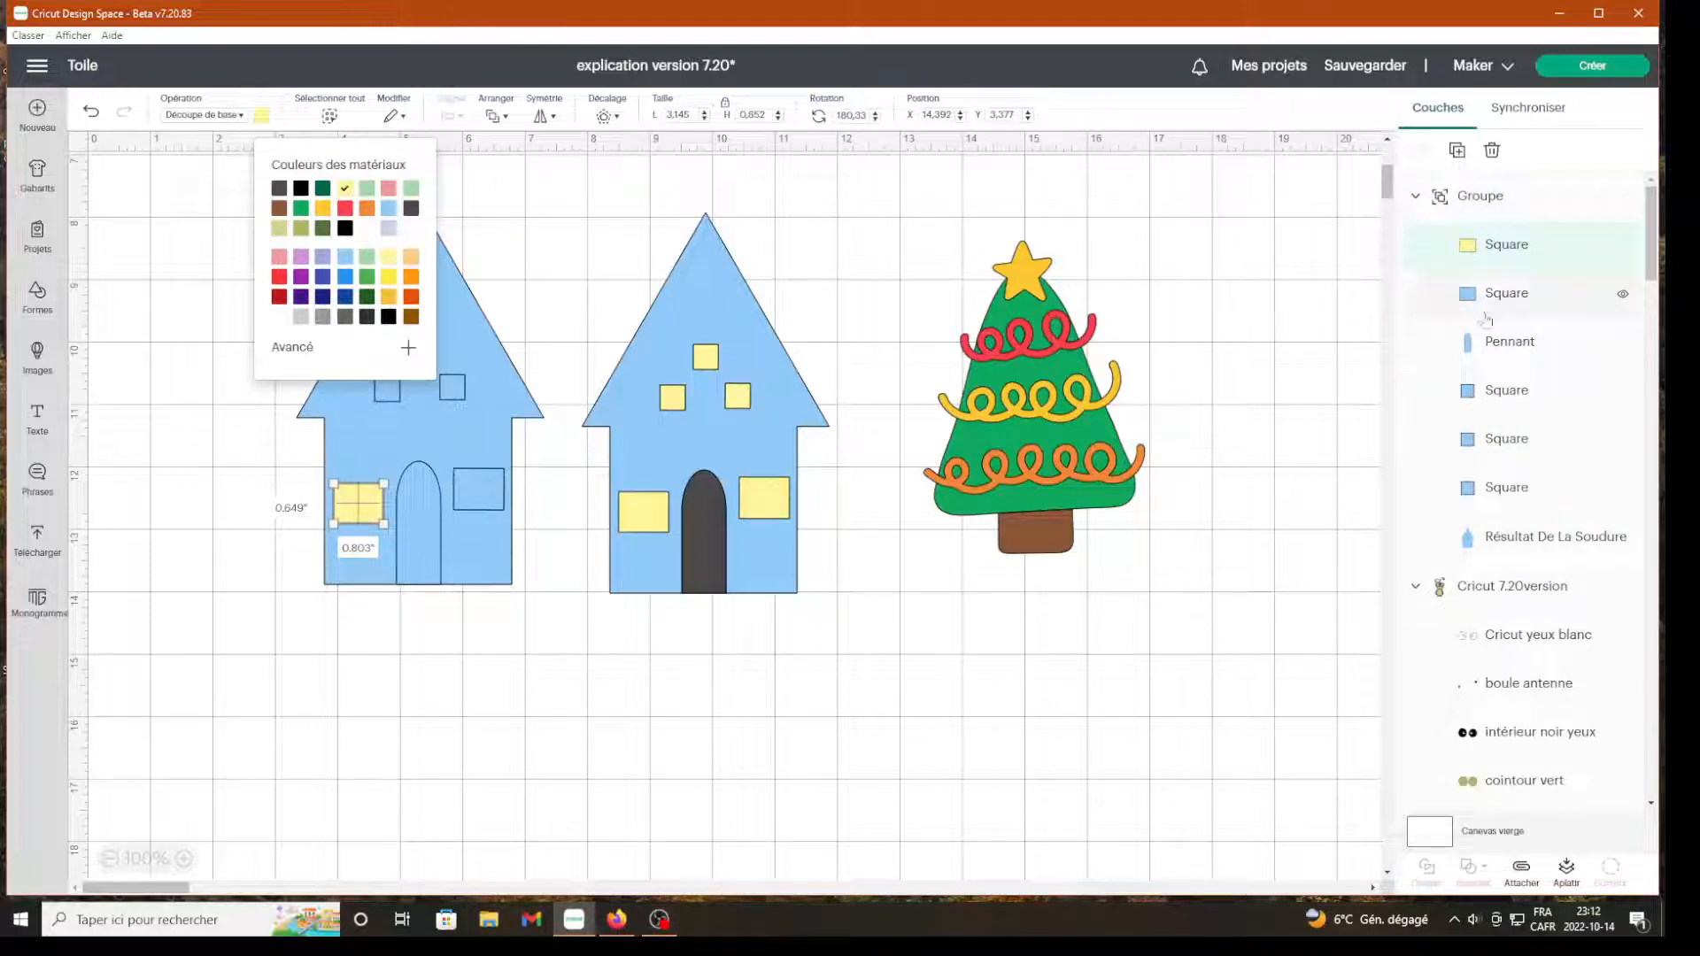
pyautogui.click(958, 642)
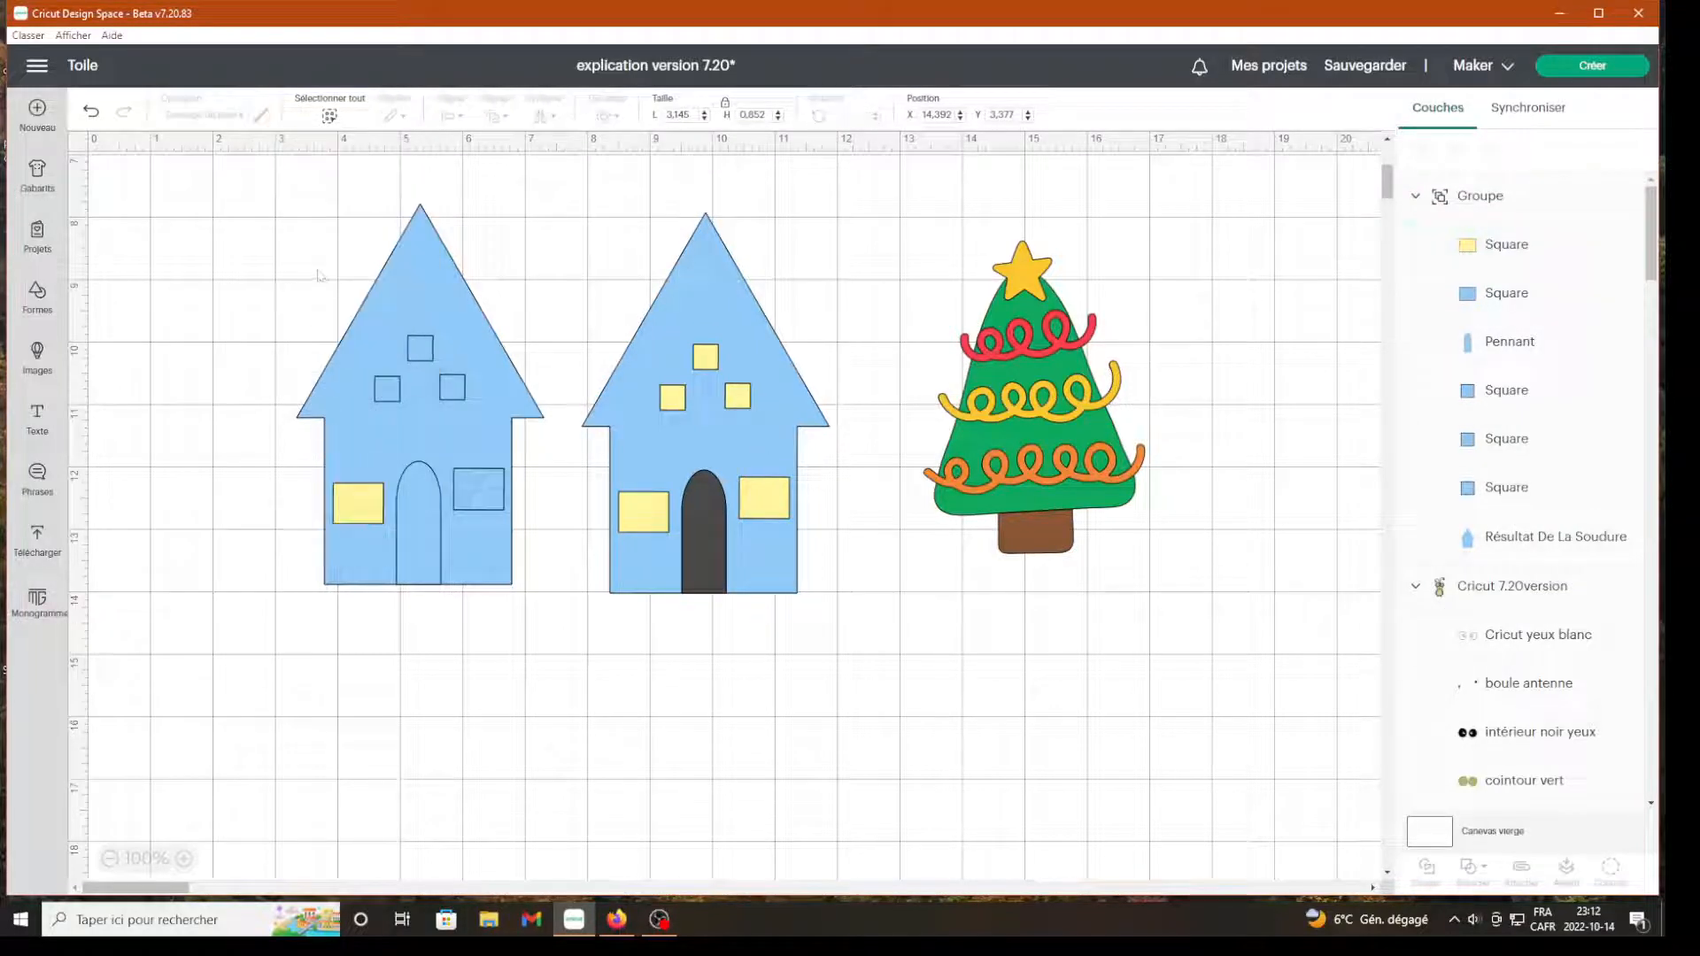
# Group the two houses together and leave the Christmas tree out of the group
pyautogui.moveTo(305, 265); pyautogui.dragTo(841, 551)
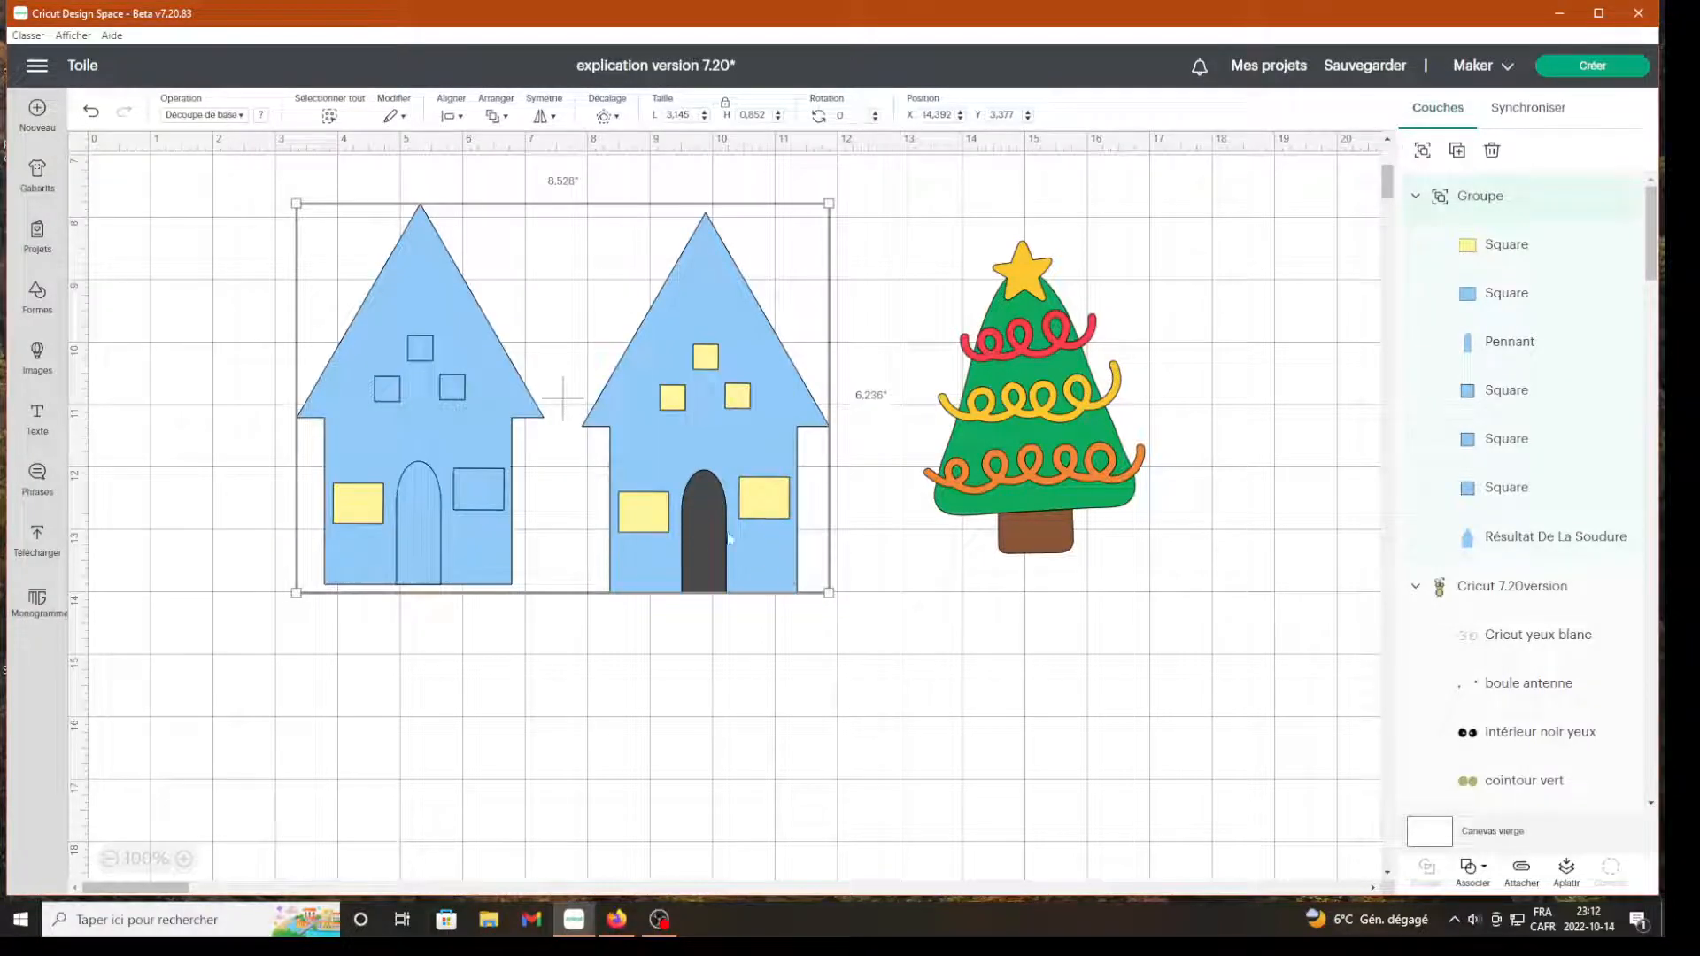
pyautogui.click(1421, 150)
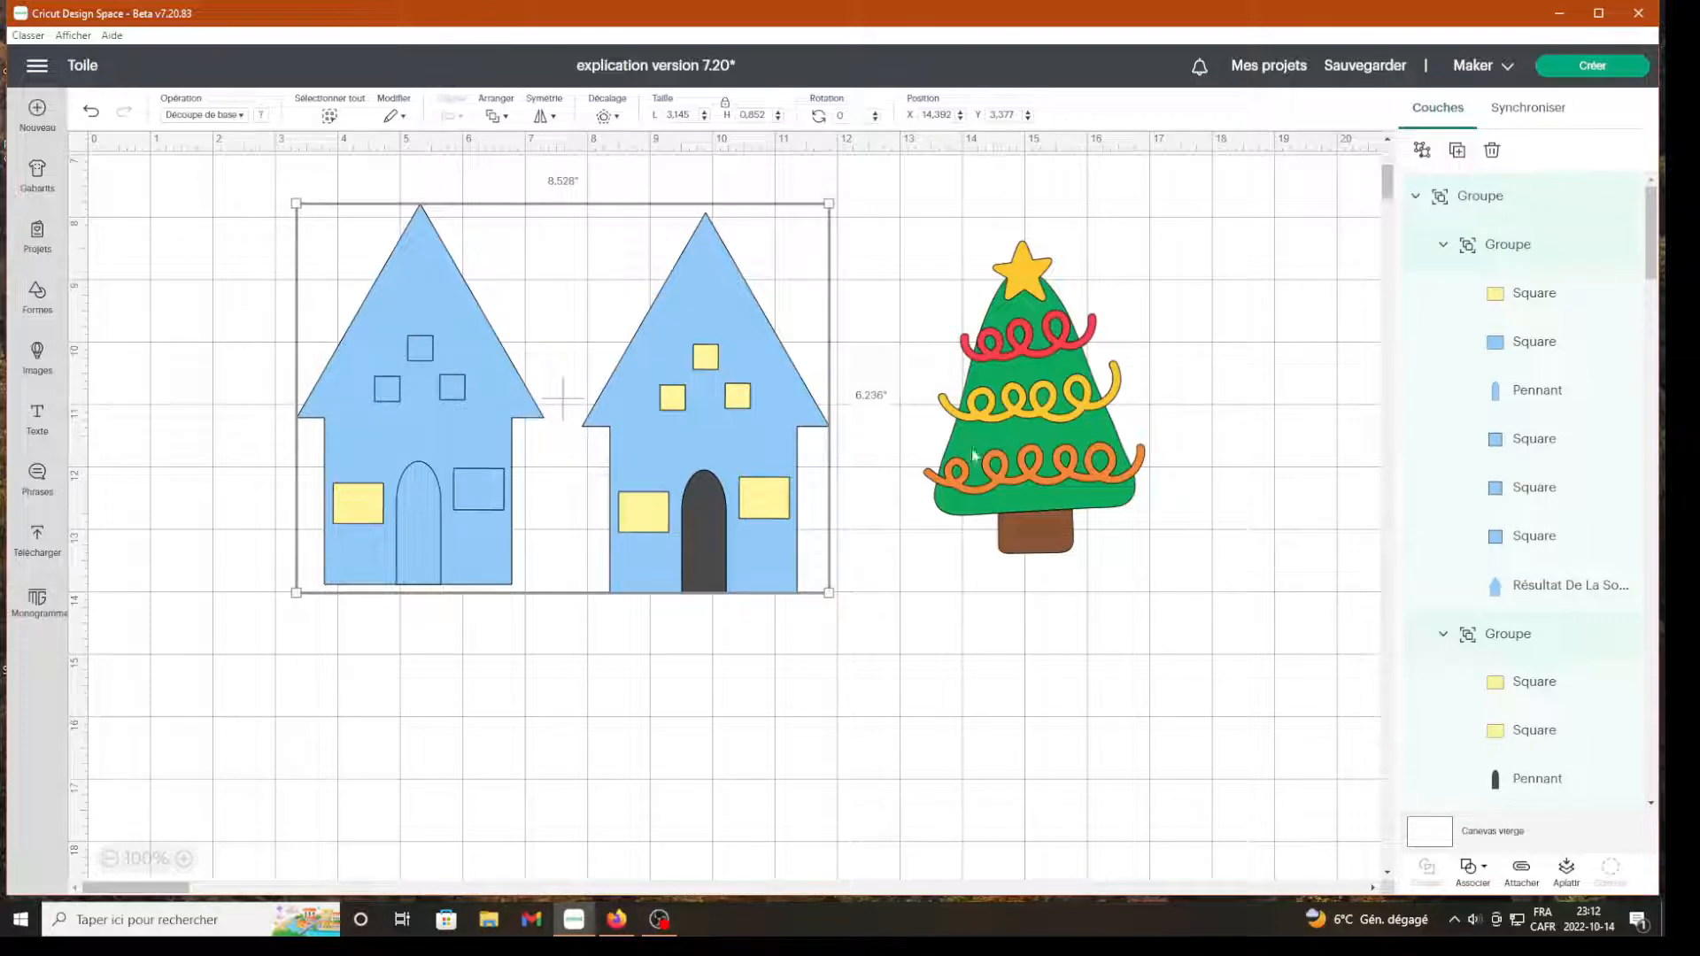
pyautogui.click(1052, 426)
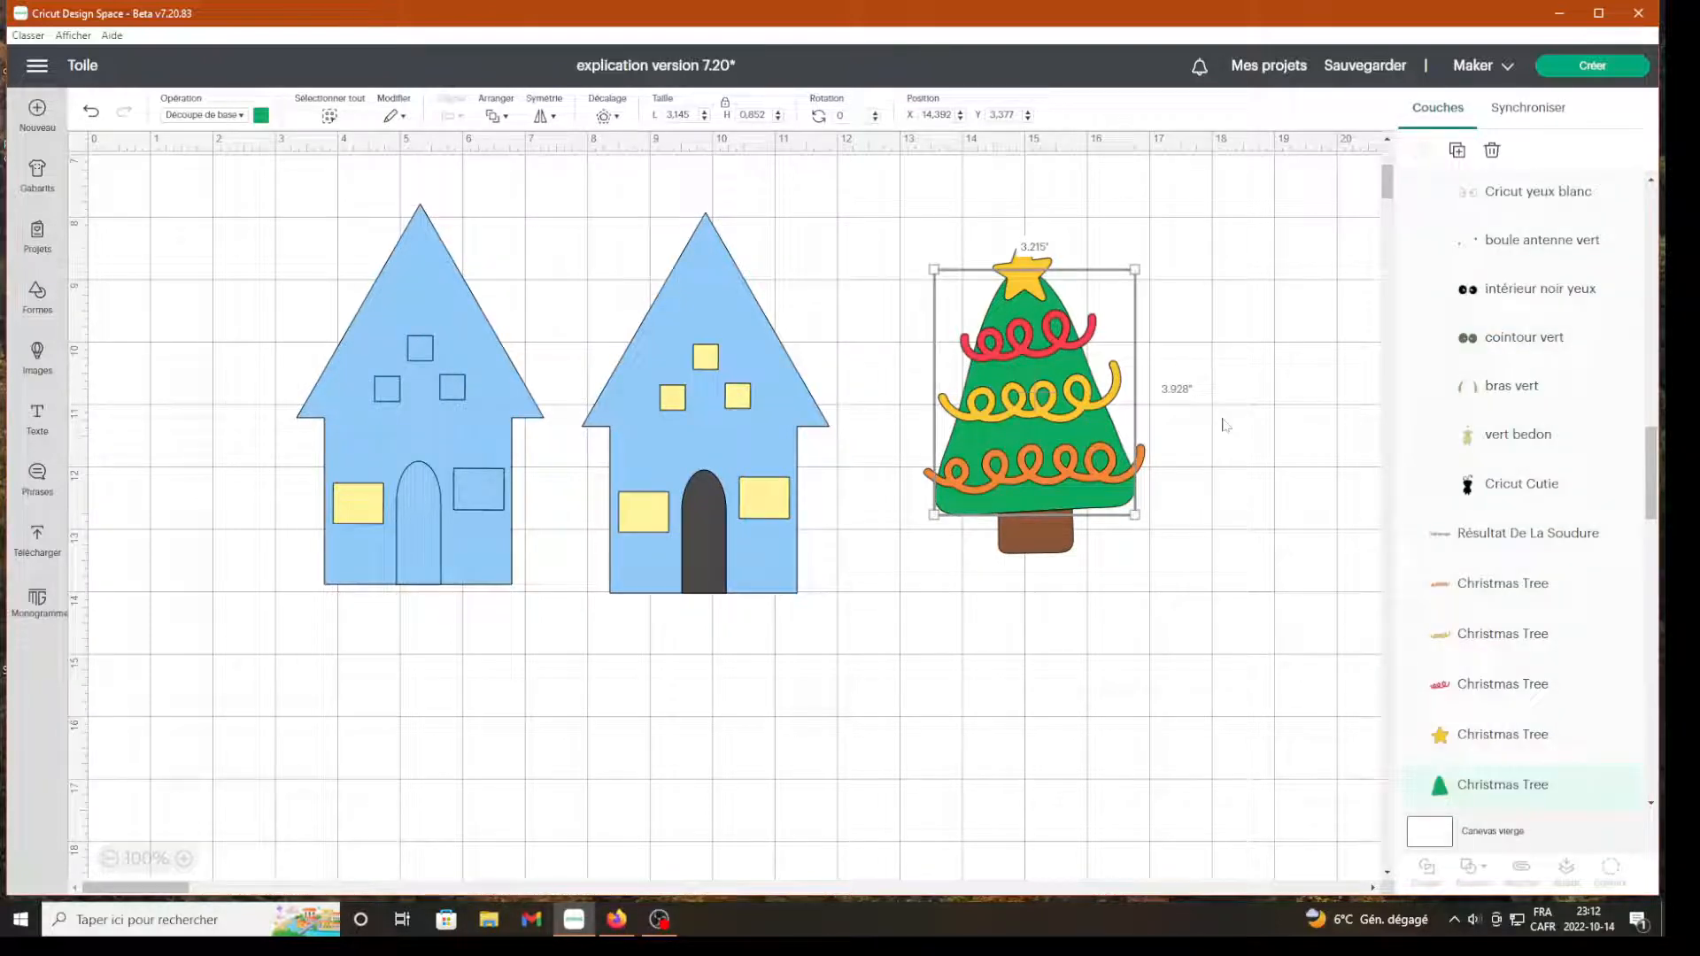
pyautogui.click(1224, 460)
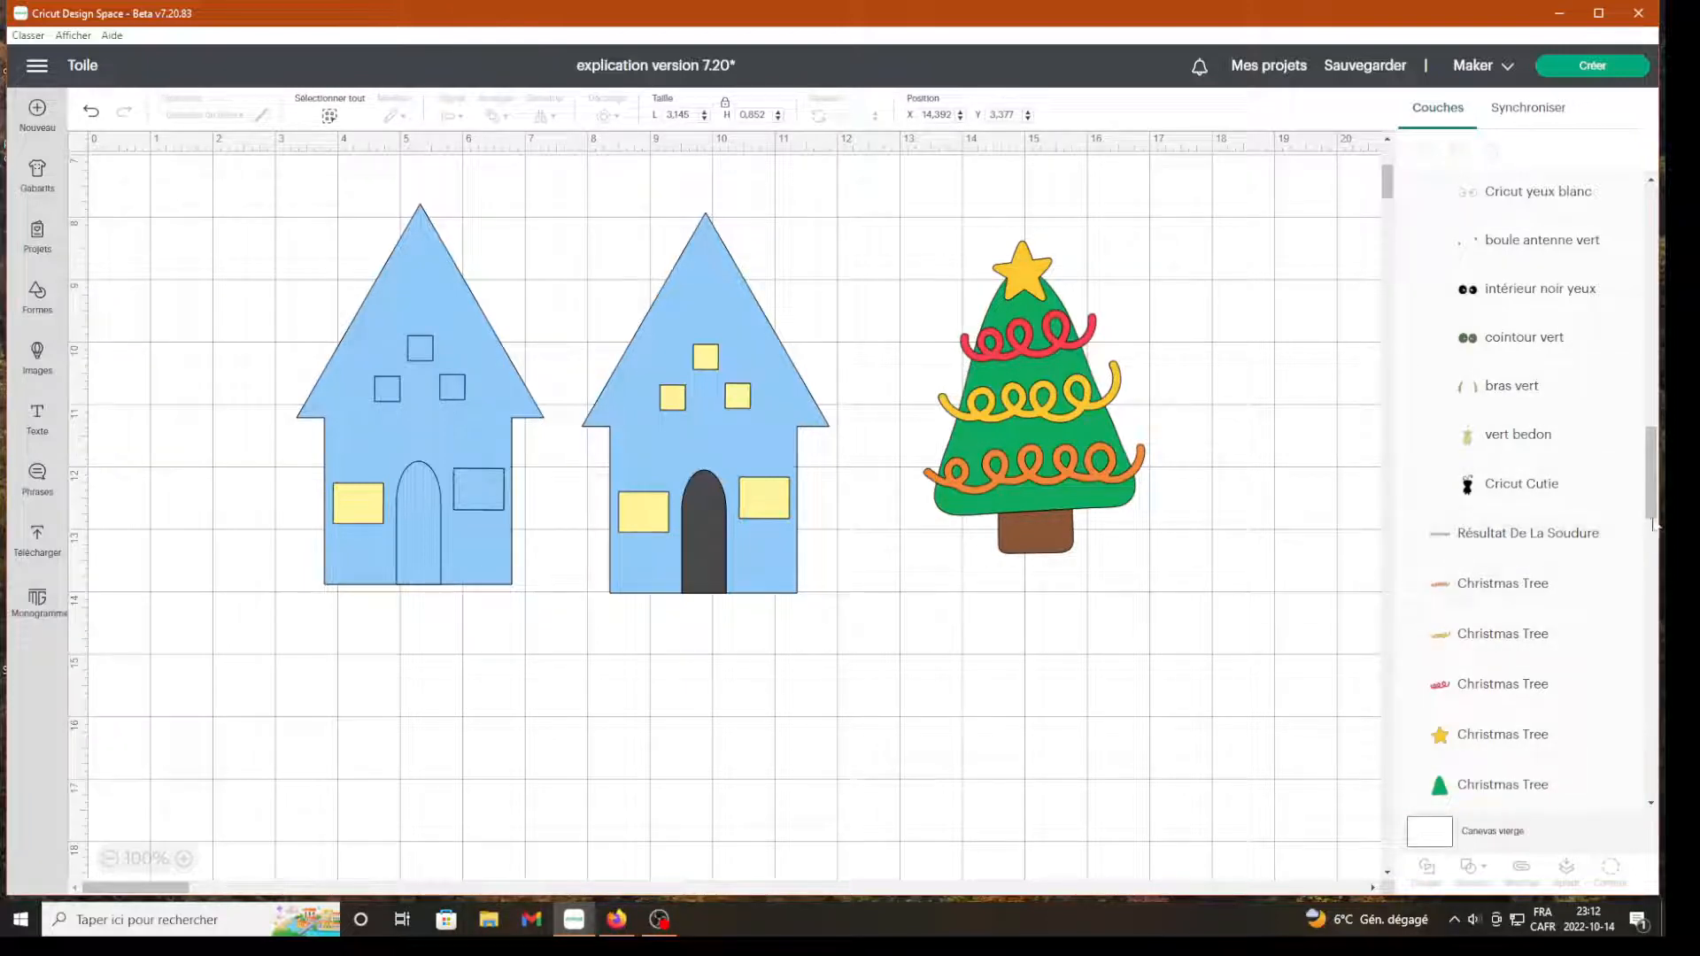
# Cut the orange, yellow and red garlands out of the green tree body with Soustraire
pyautogui.moveTo(1652, 494); pyautogui.dragTo(1659, 547)
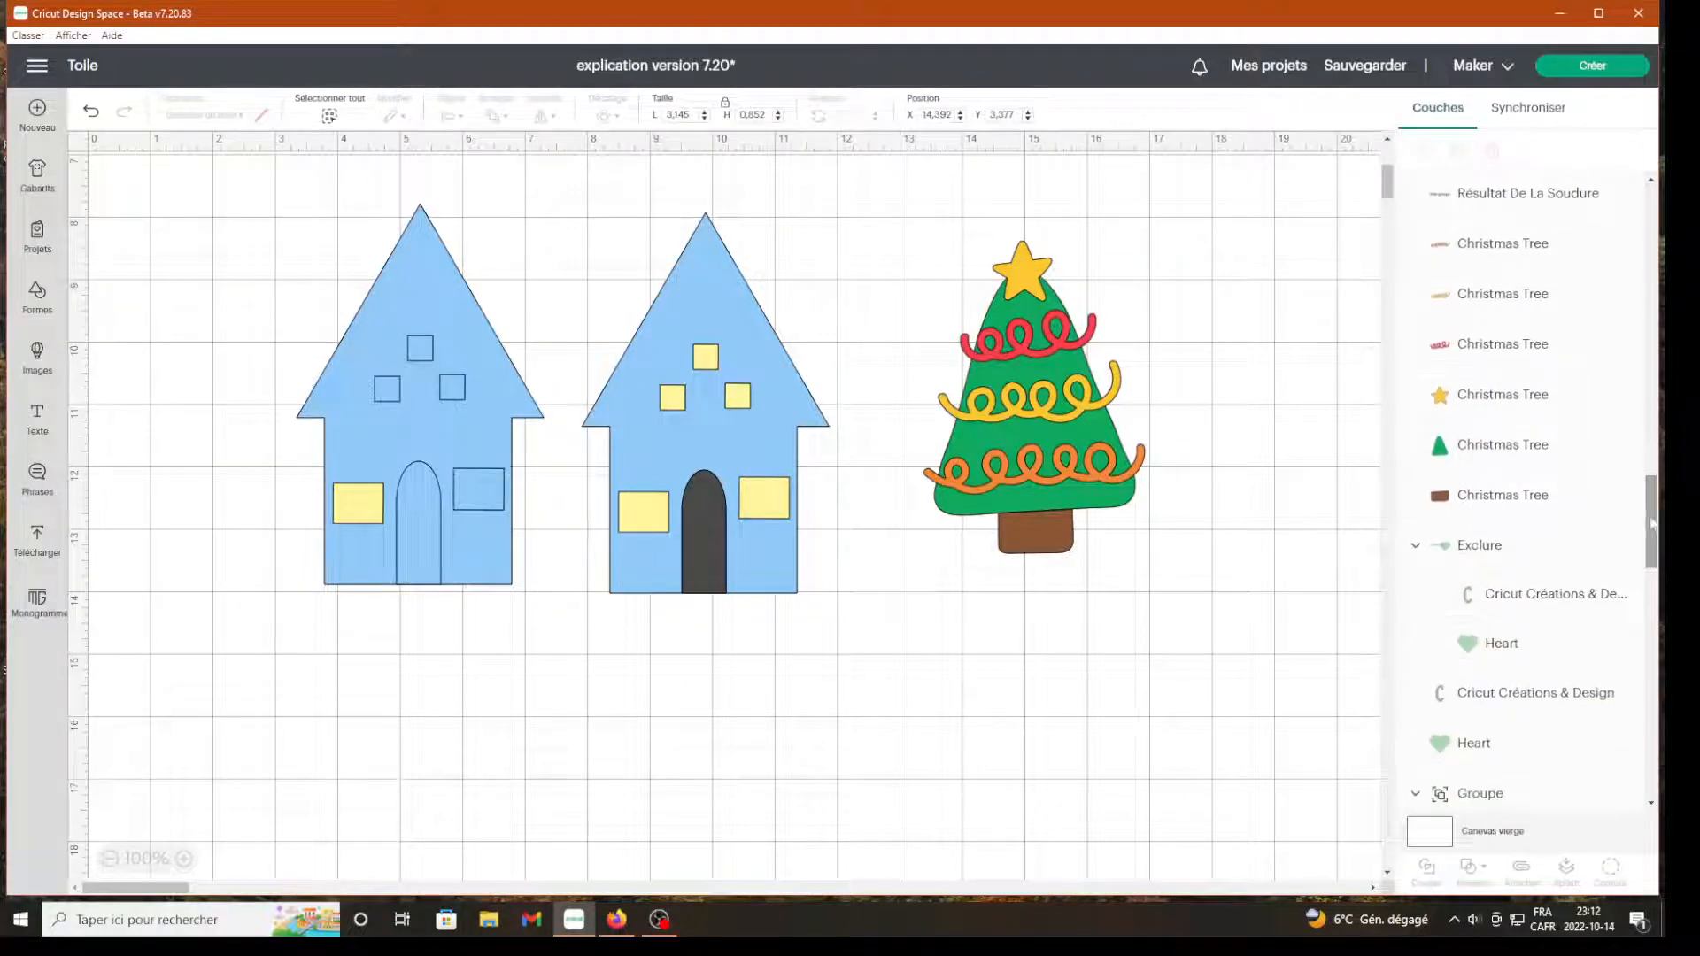
pyautogui.click(1477, 253)
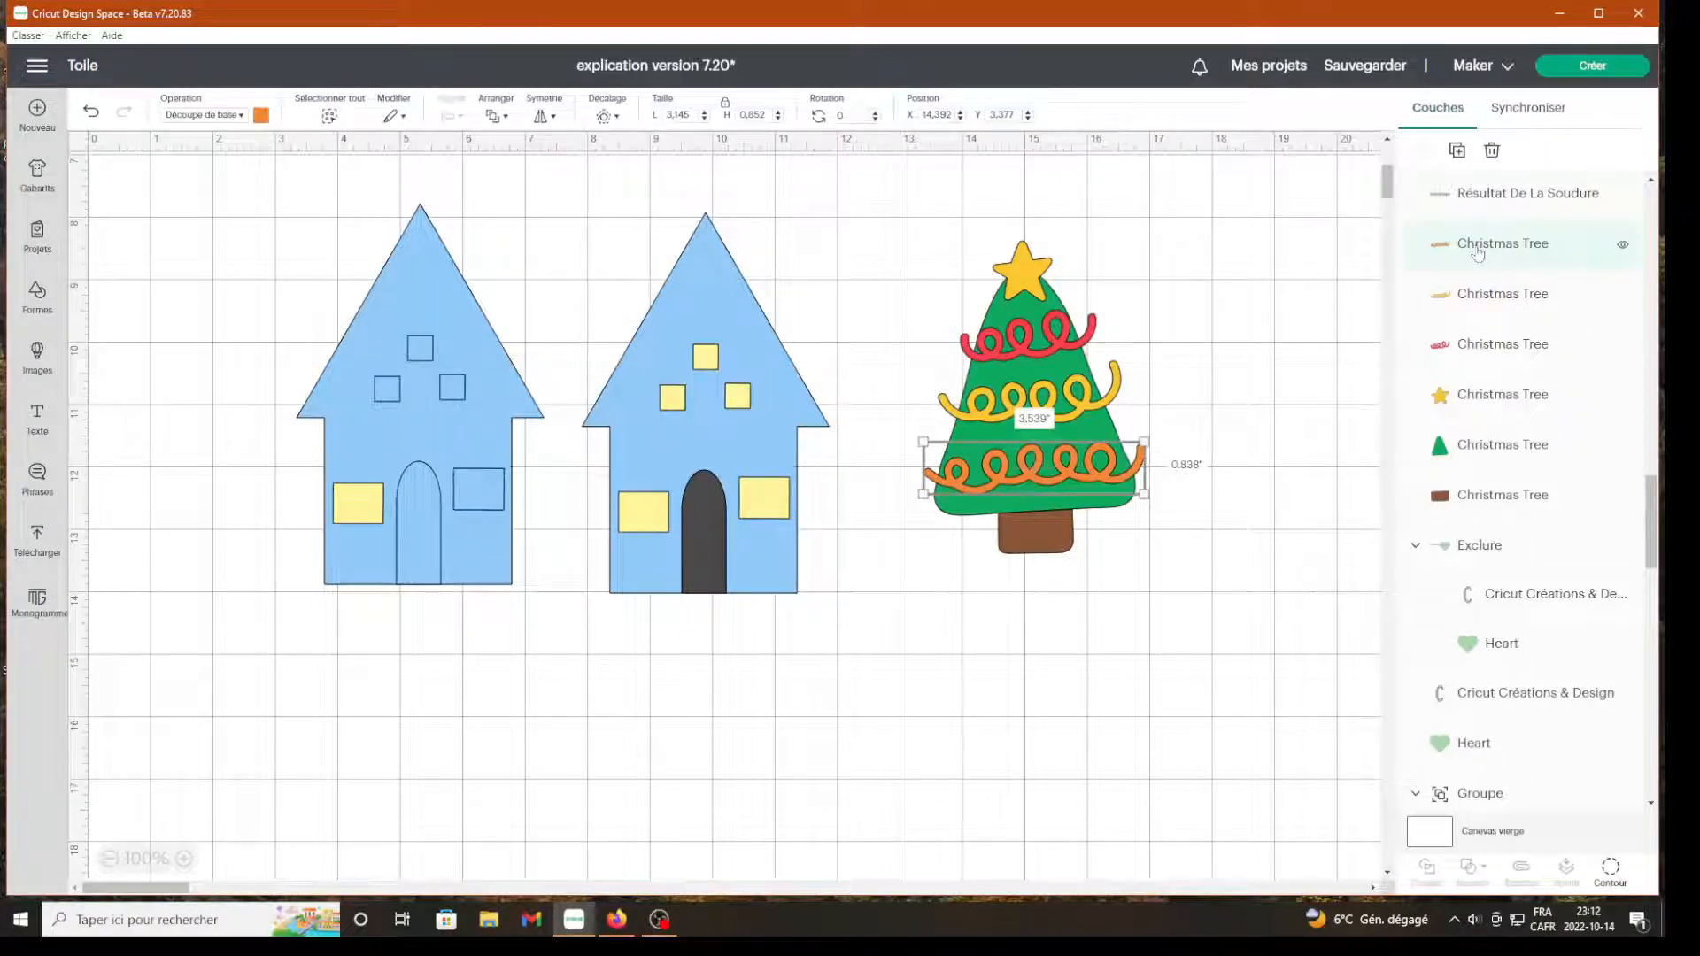
pyautogui.keyDown('shift'); pyautogui.click(1479, 297); pyautogui.keyUp('shift')
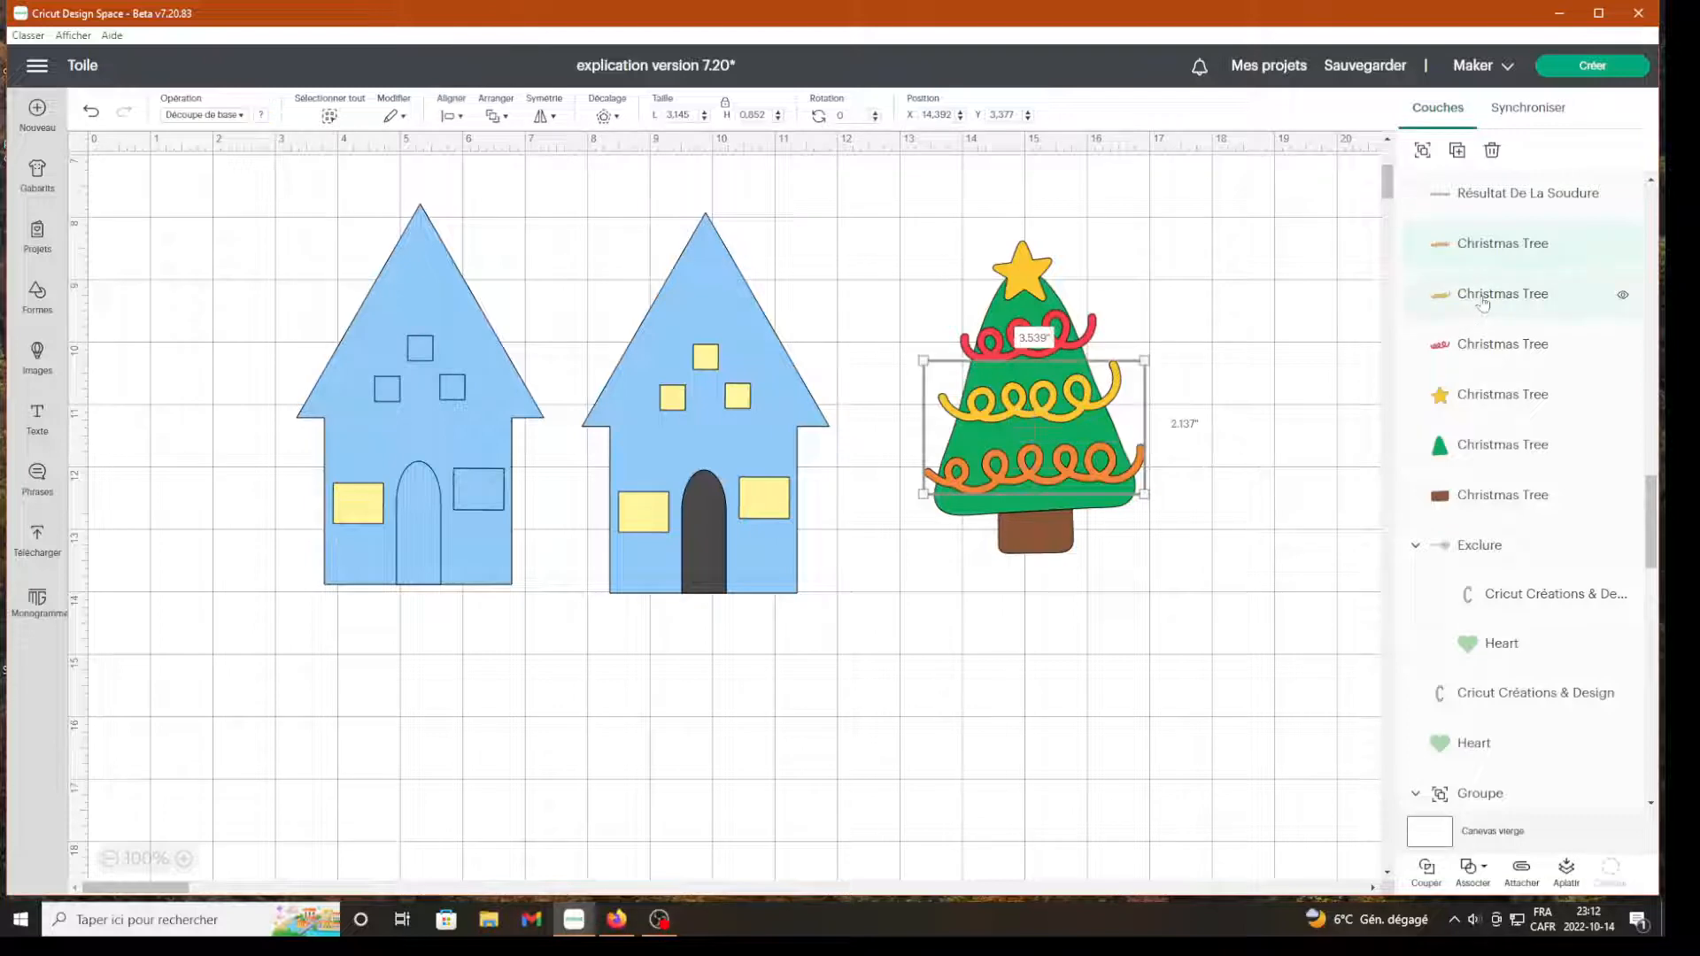
pyautogui.keyDown('shift'); pyautogui.click(1485, 350); pyautogui.keyUp('shift')
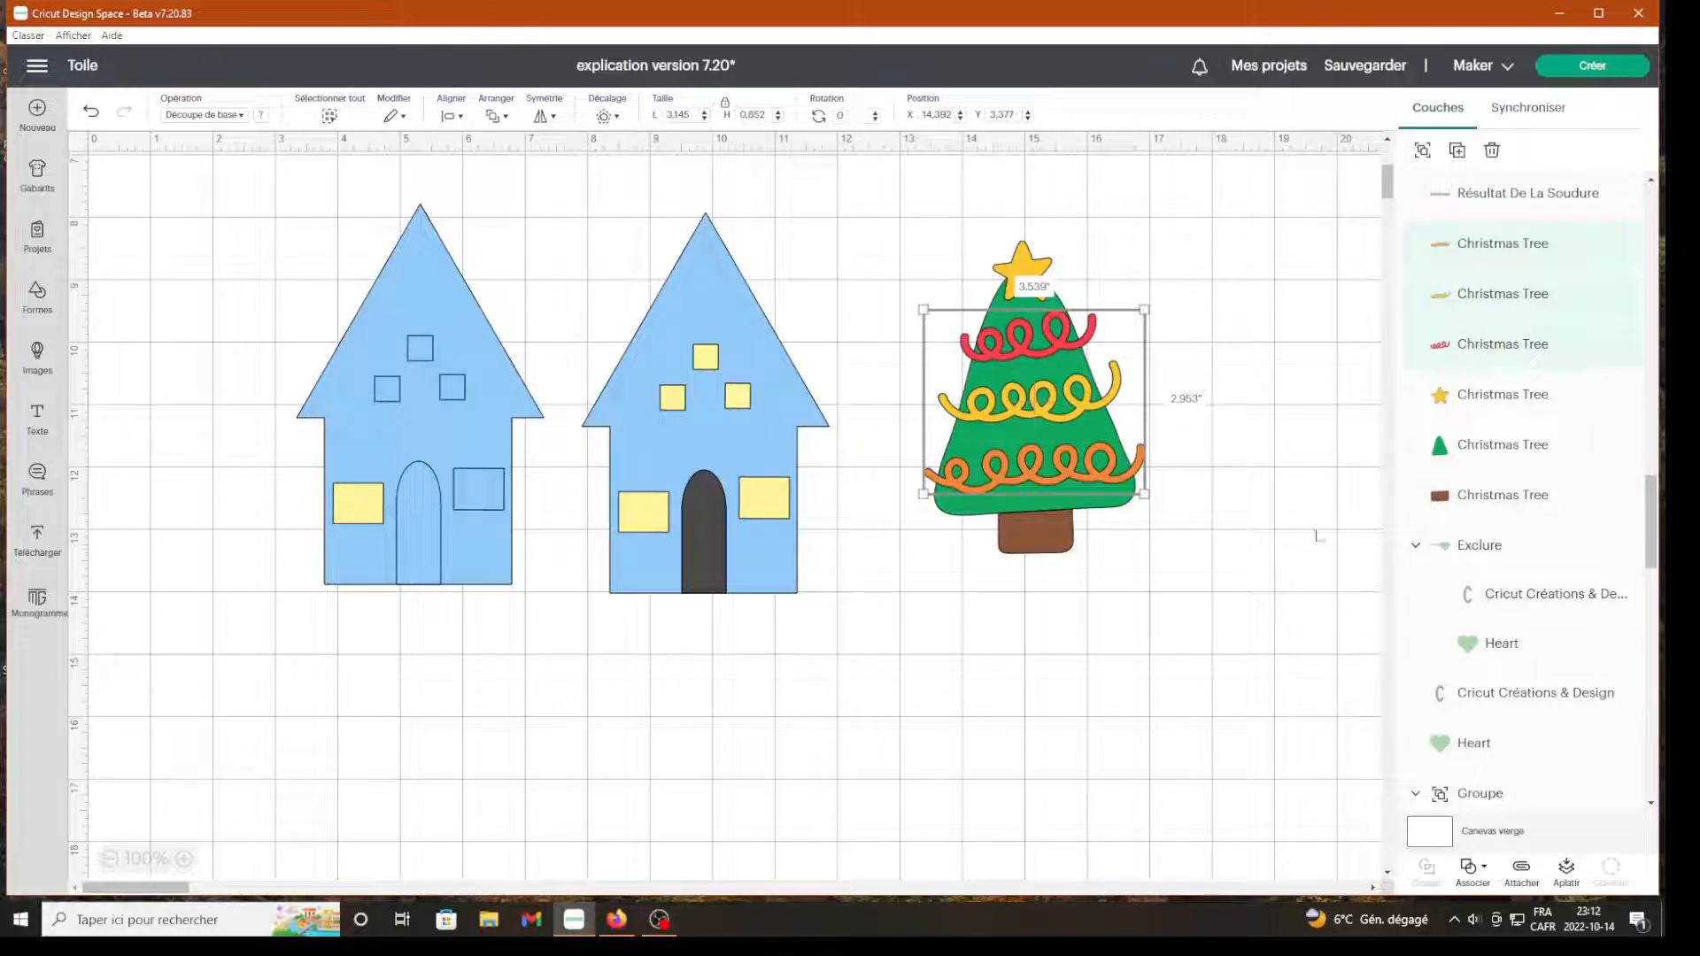
pyautogui.keyDown('shift'); pyautogui.click(1493, 456); pyautogui.keyUp('shift')
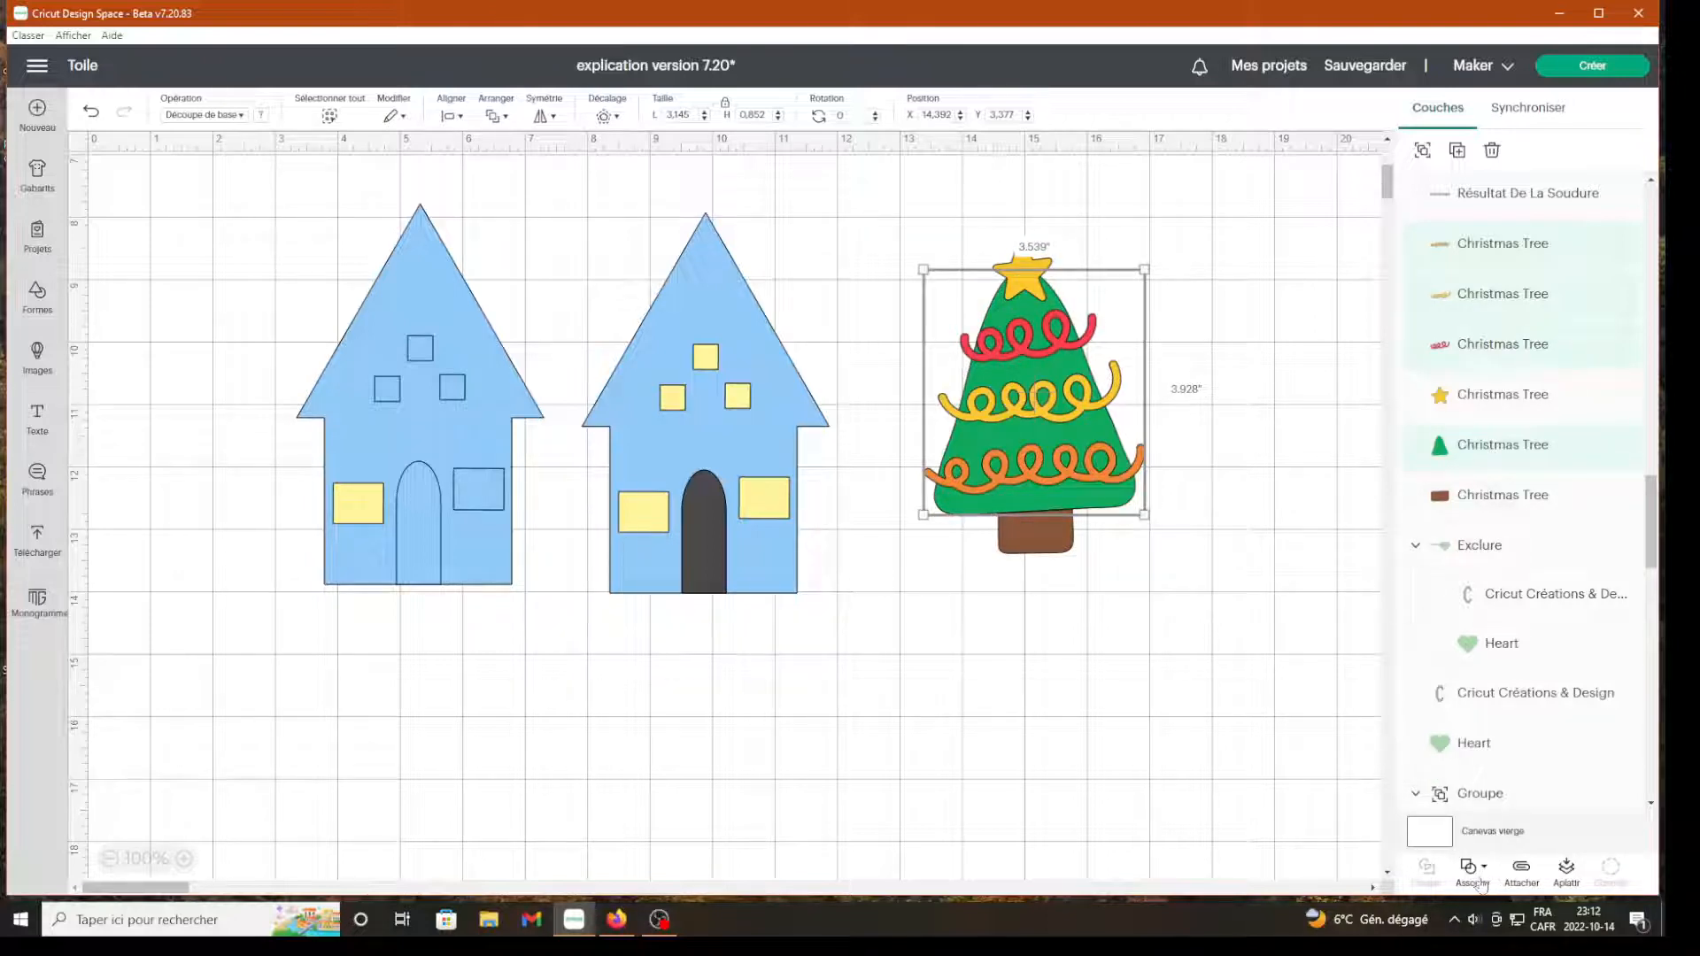
pyautogui.click(1474, 872)
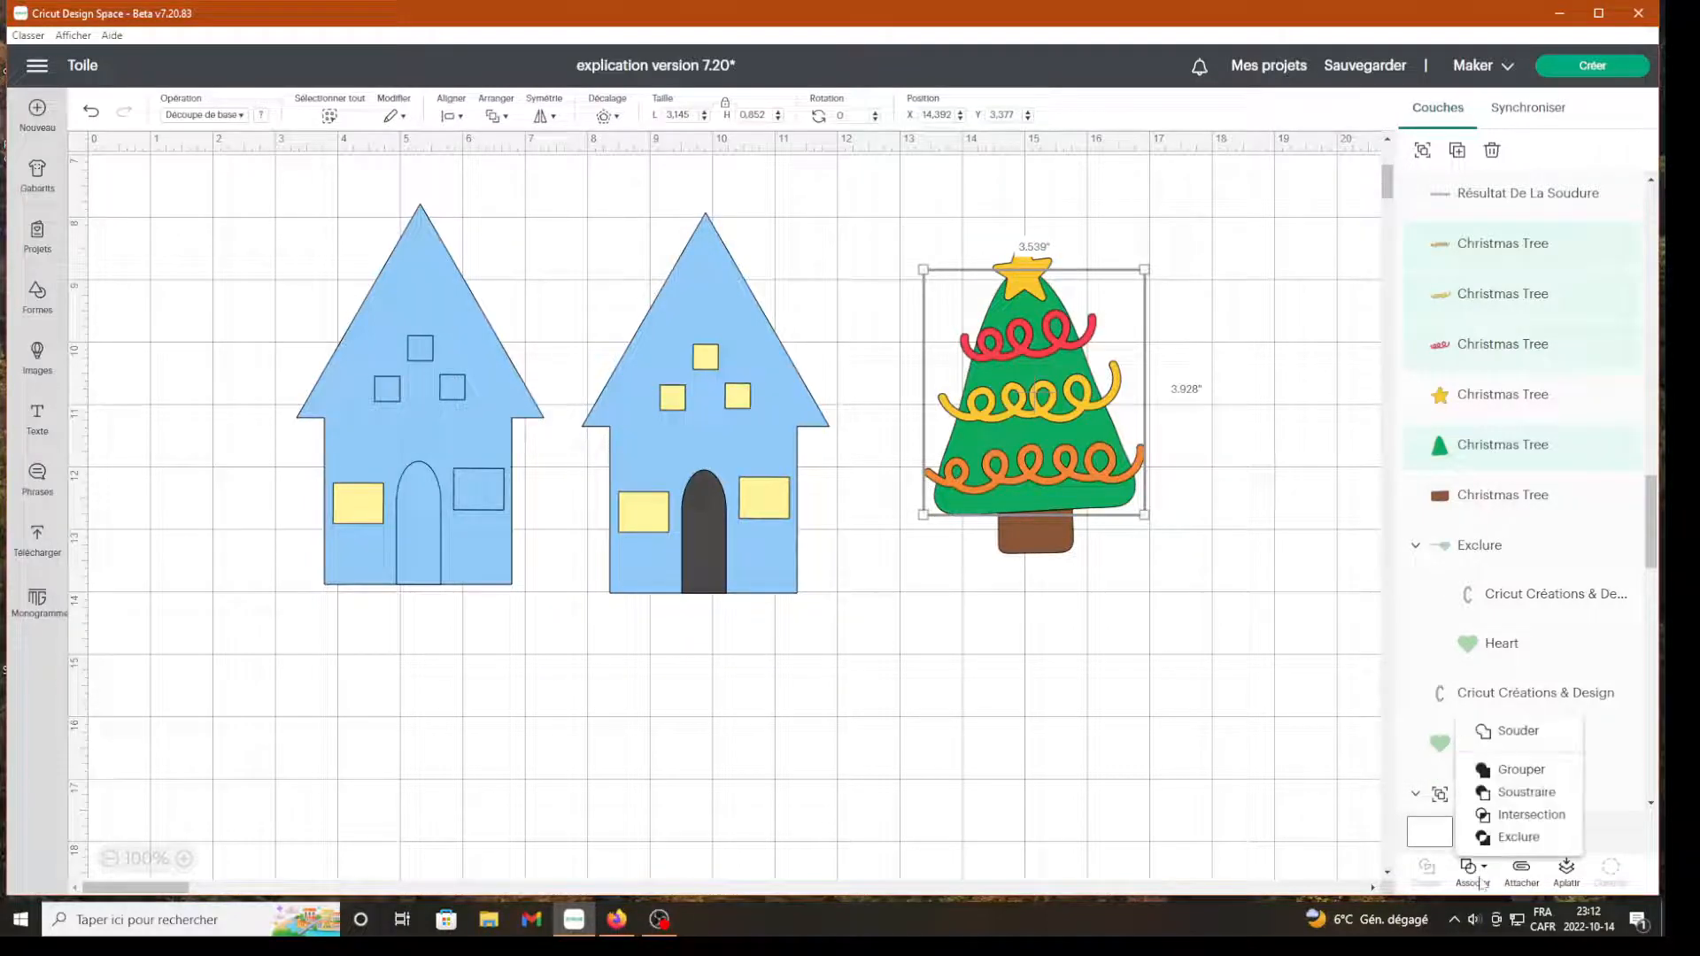
pyautogui.click(1511, 792)
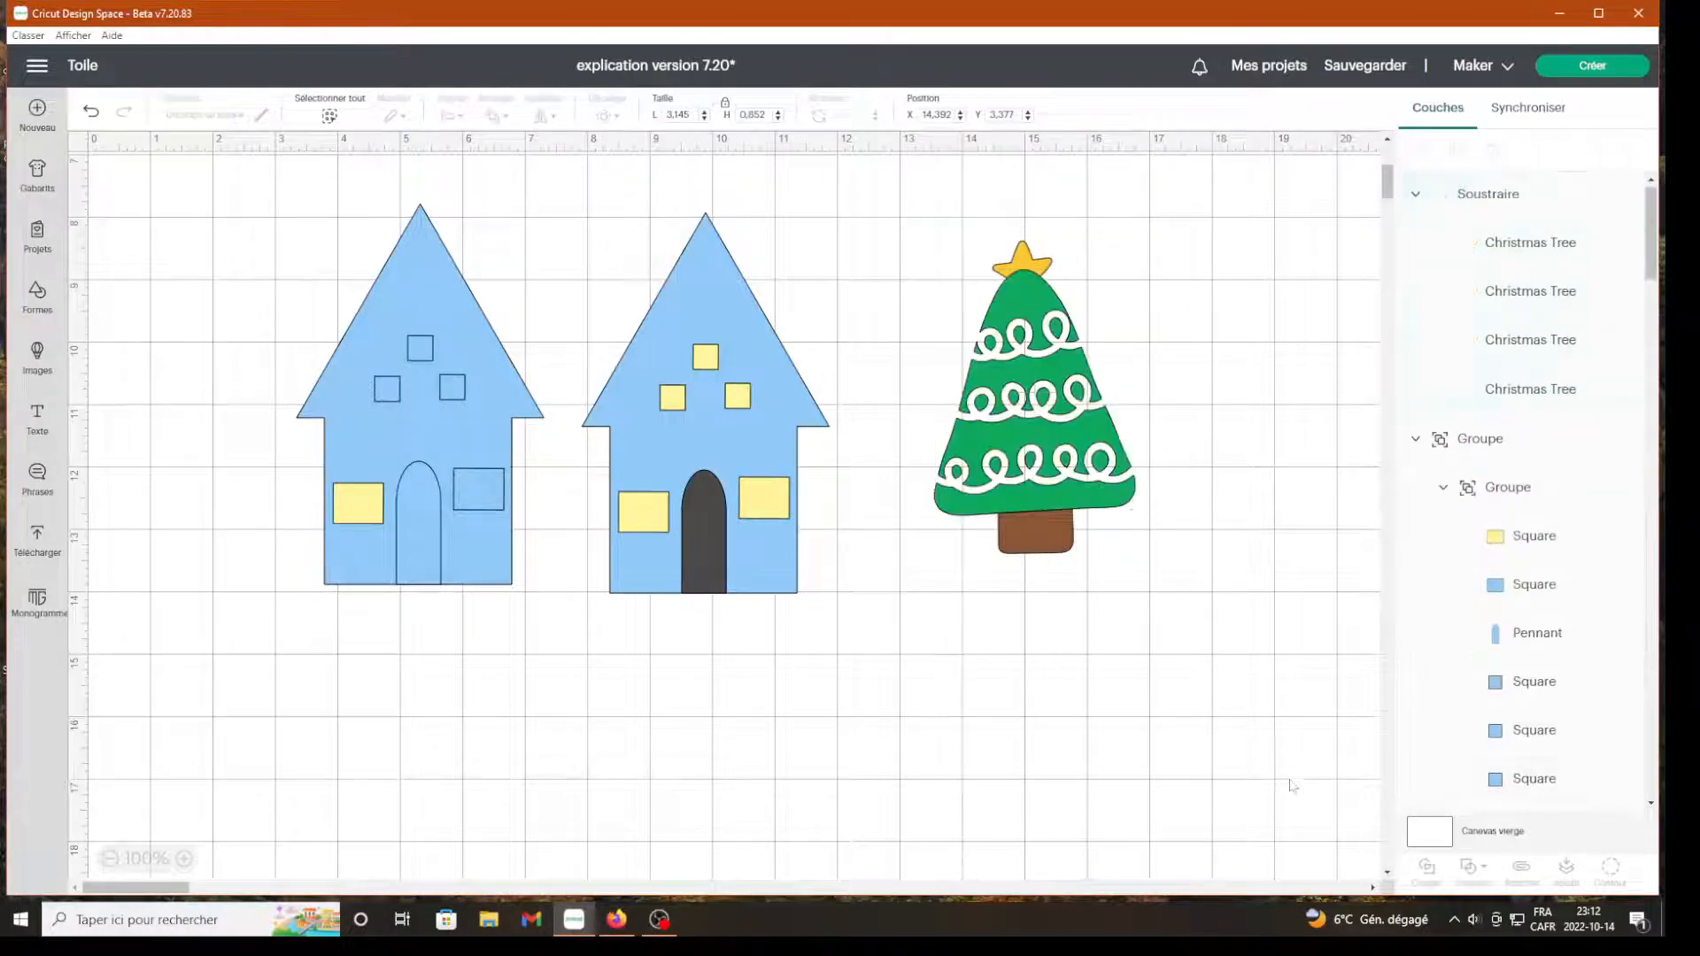
# Duplicate the middle garland layer from inside the Christmas tree's Soustraire set
pyautogui.click(1078, 416)
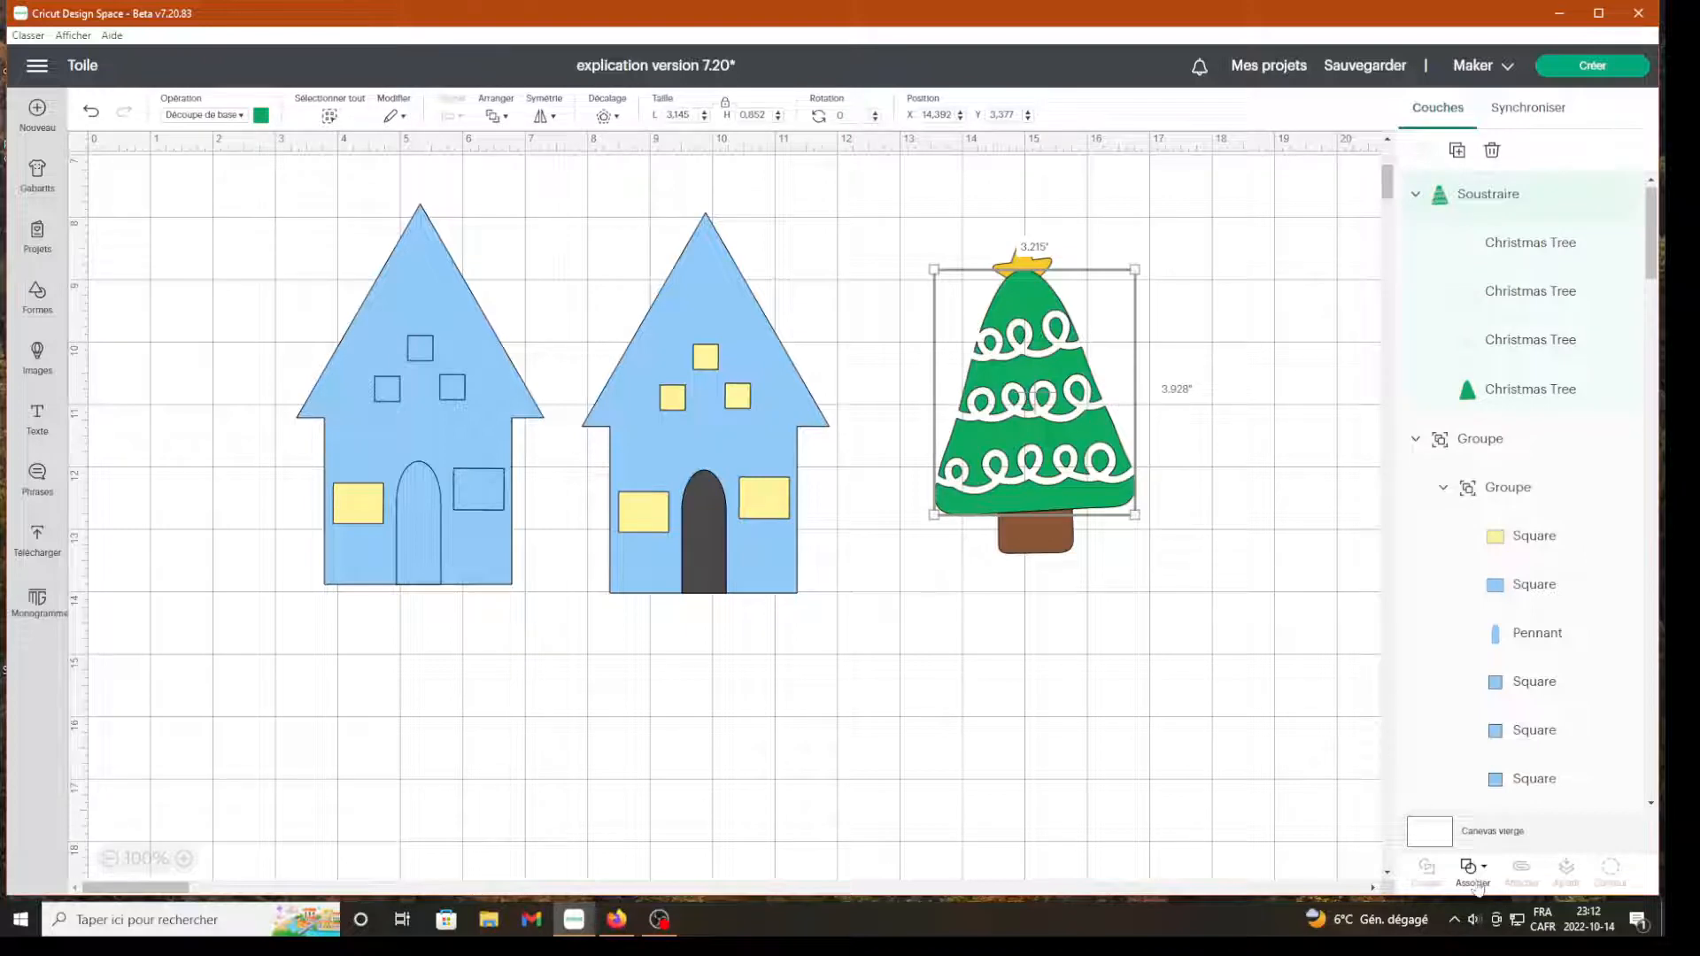
pyautogui.click(1513, 300)
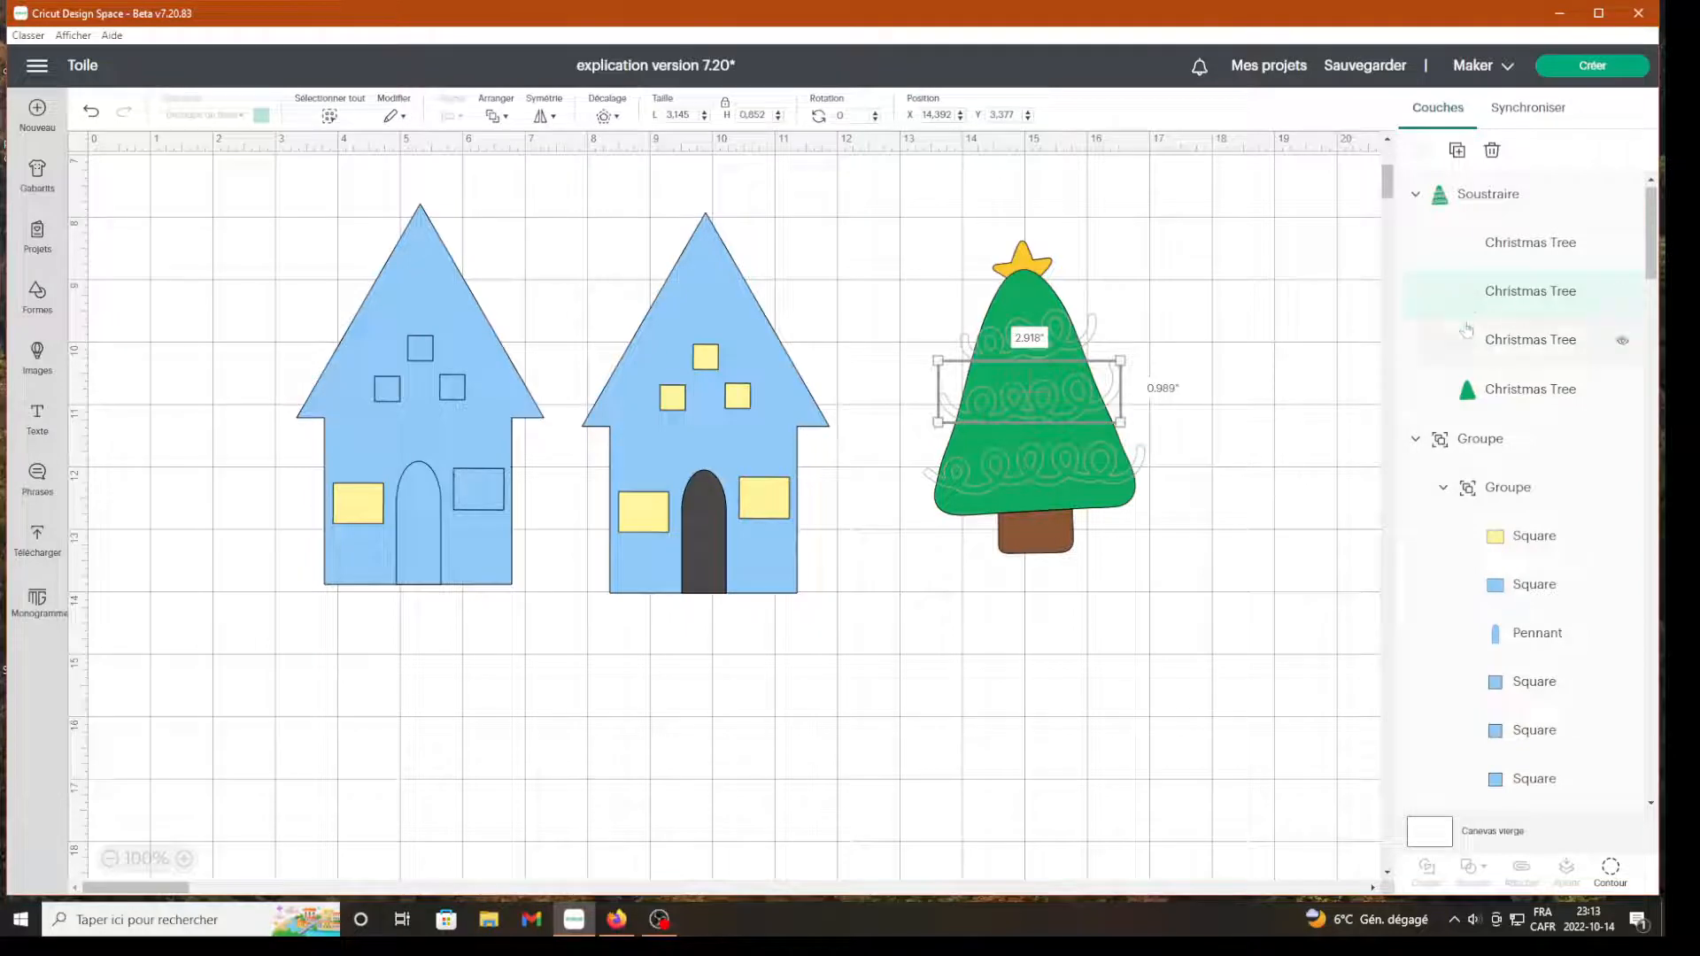
pyautogui.click(1457, 152)
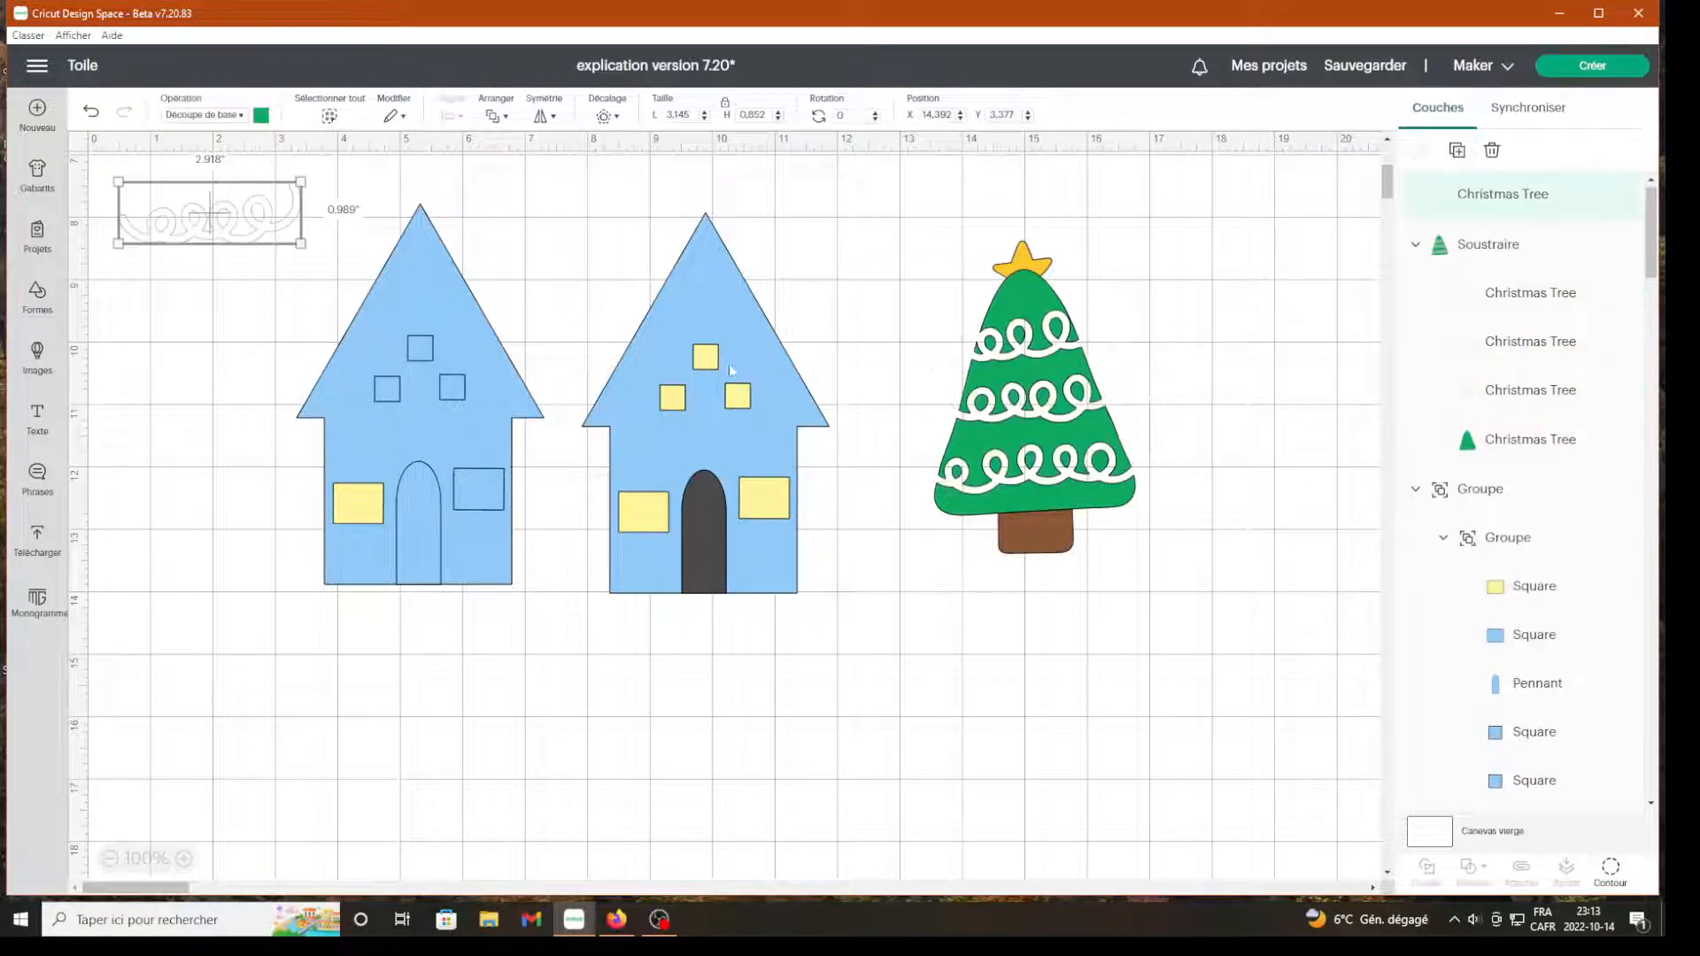
# Recolor the duplicated garland pale yellow beside the Christmas tree and delete that copy
pyautogui.moveTo(208, 223); pyautogui.dragTo(1165, 251)
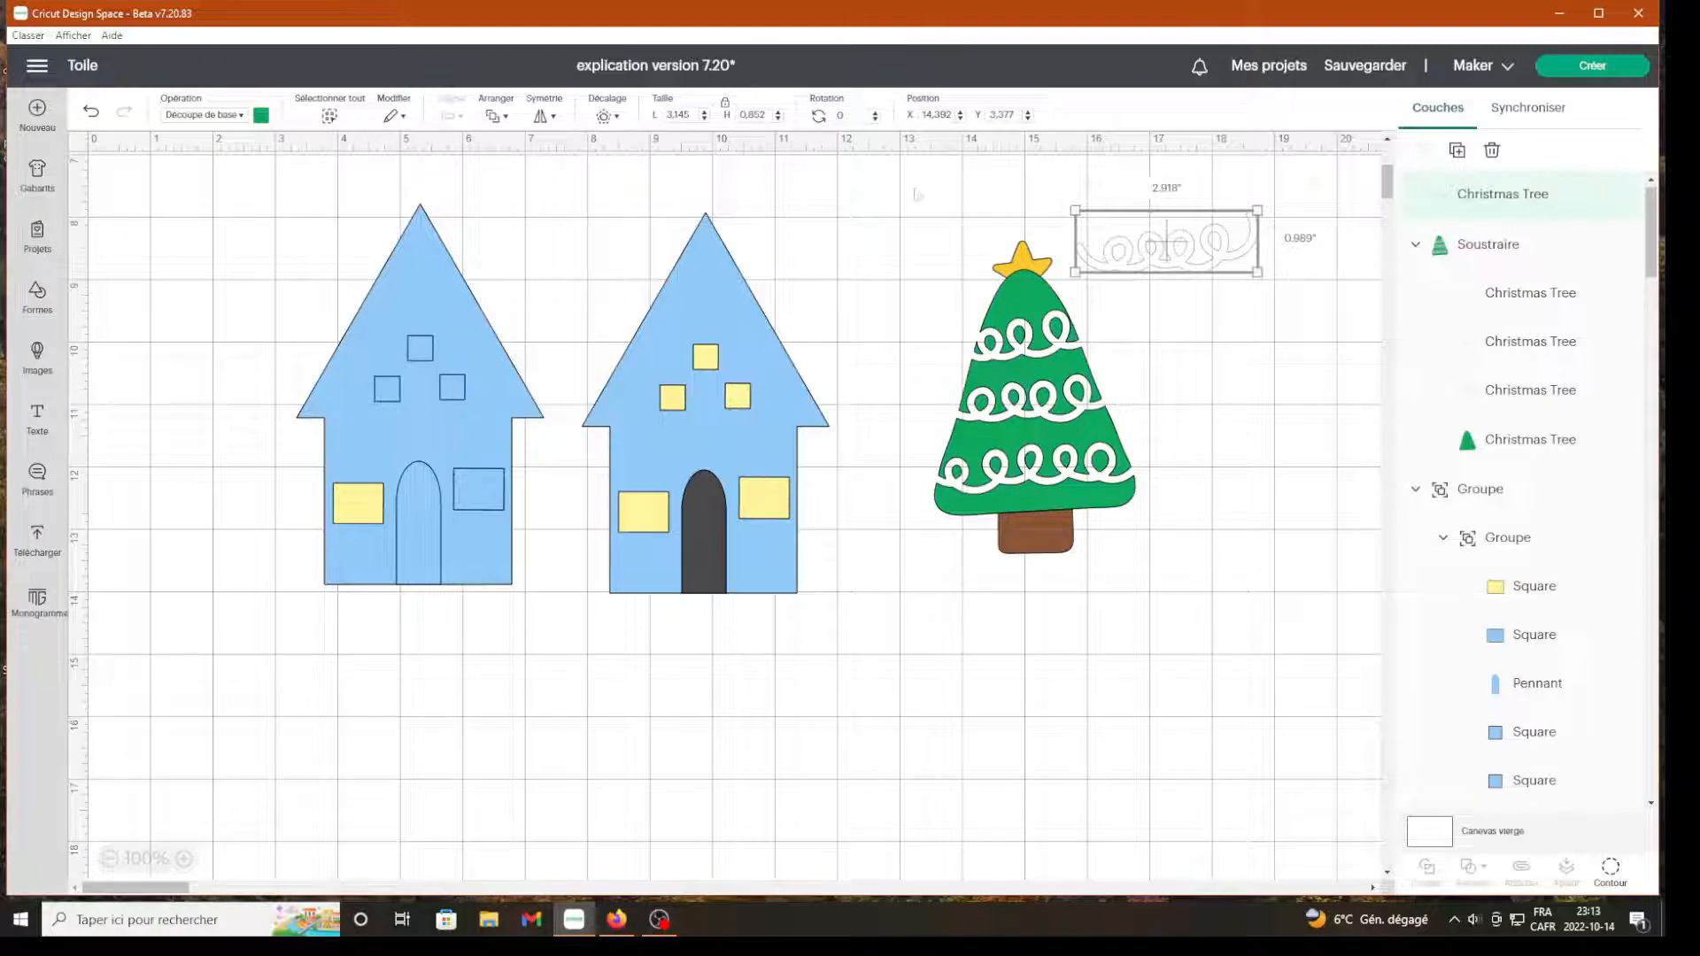
pyautogui.click(261, 116)
pyautogui.click(301, 210)
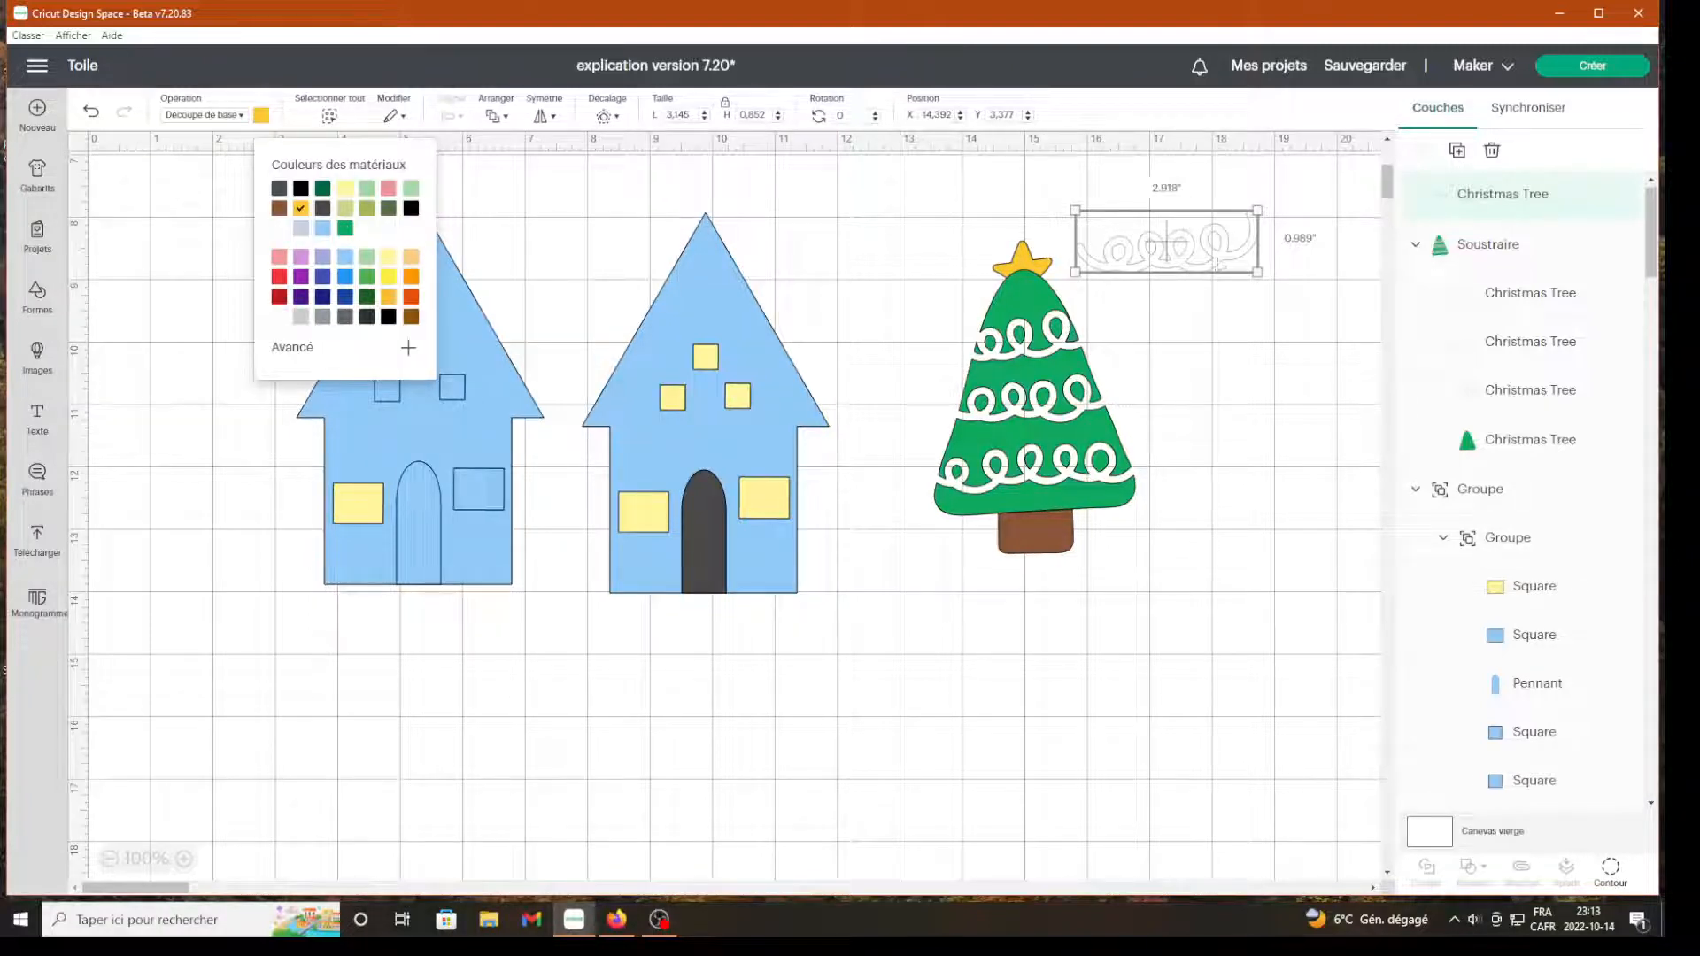
pyautogui.click(345, 188)
pyautogui.moveTo(1176, 253); pyautogui.dragTo(1266, 325)
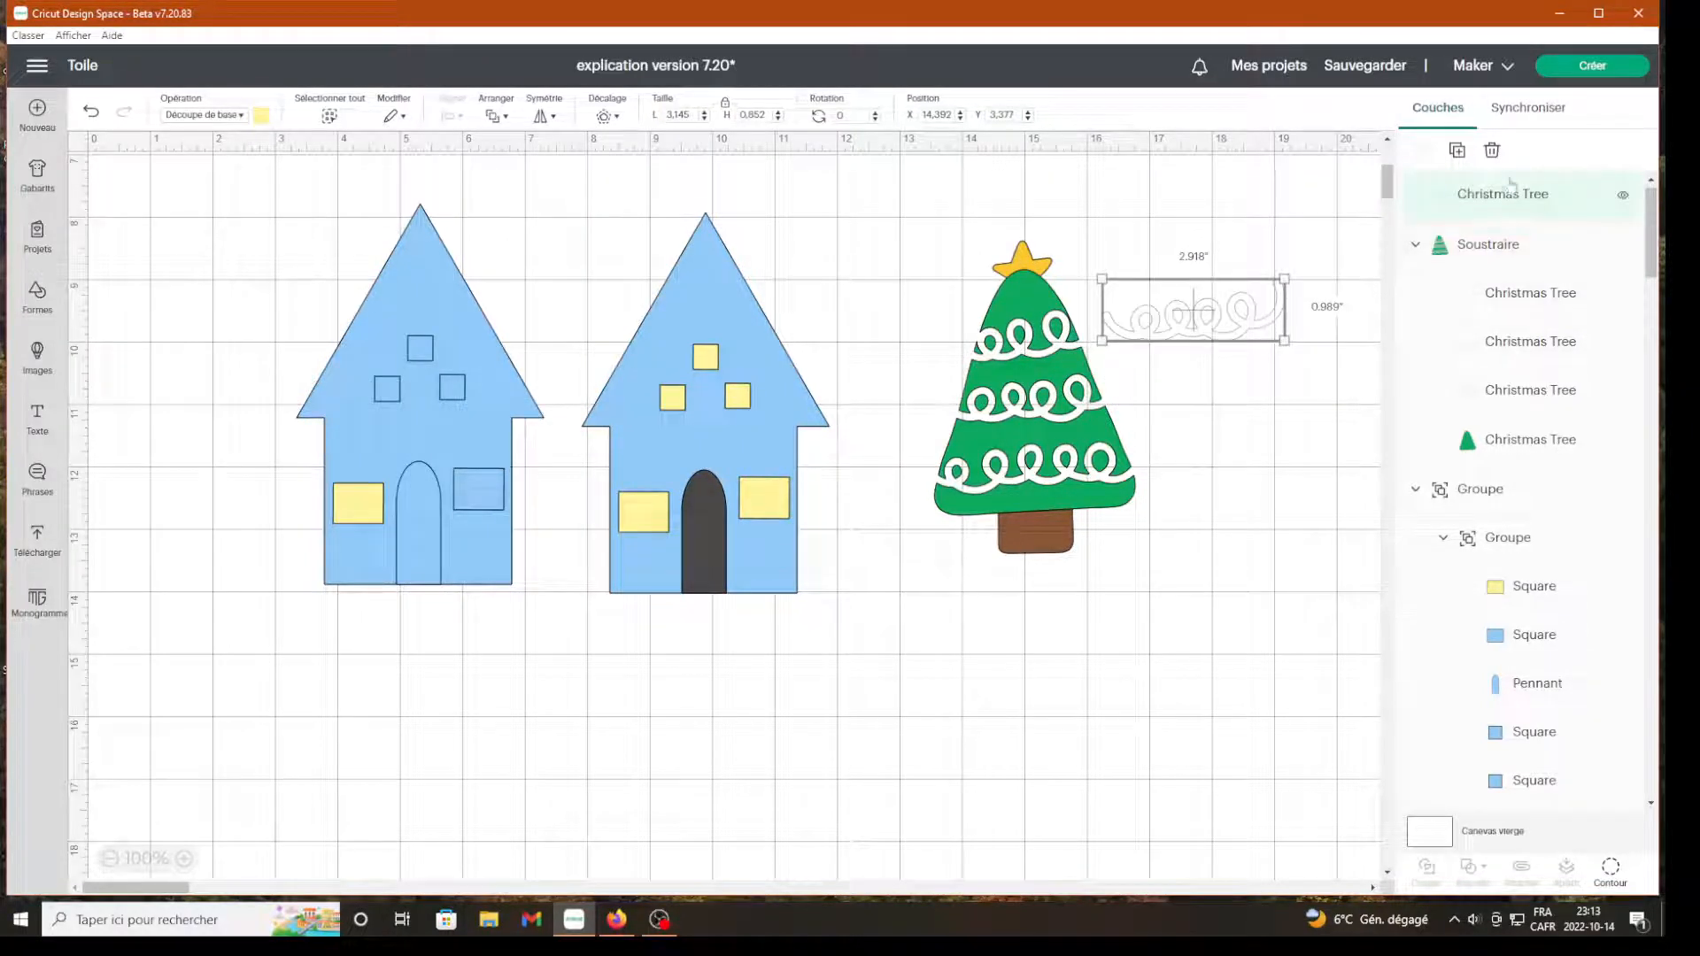
pyautogui.click(1492, 149)
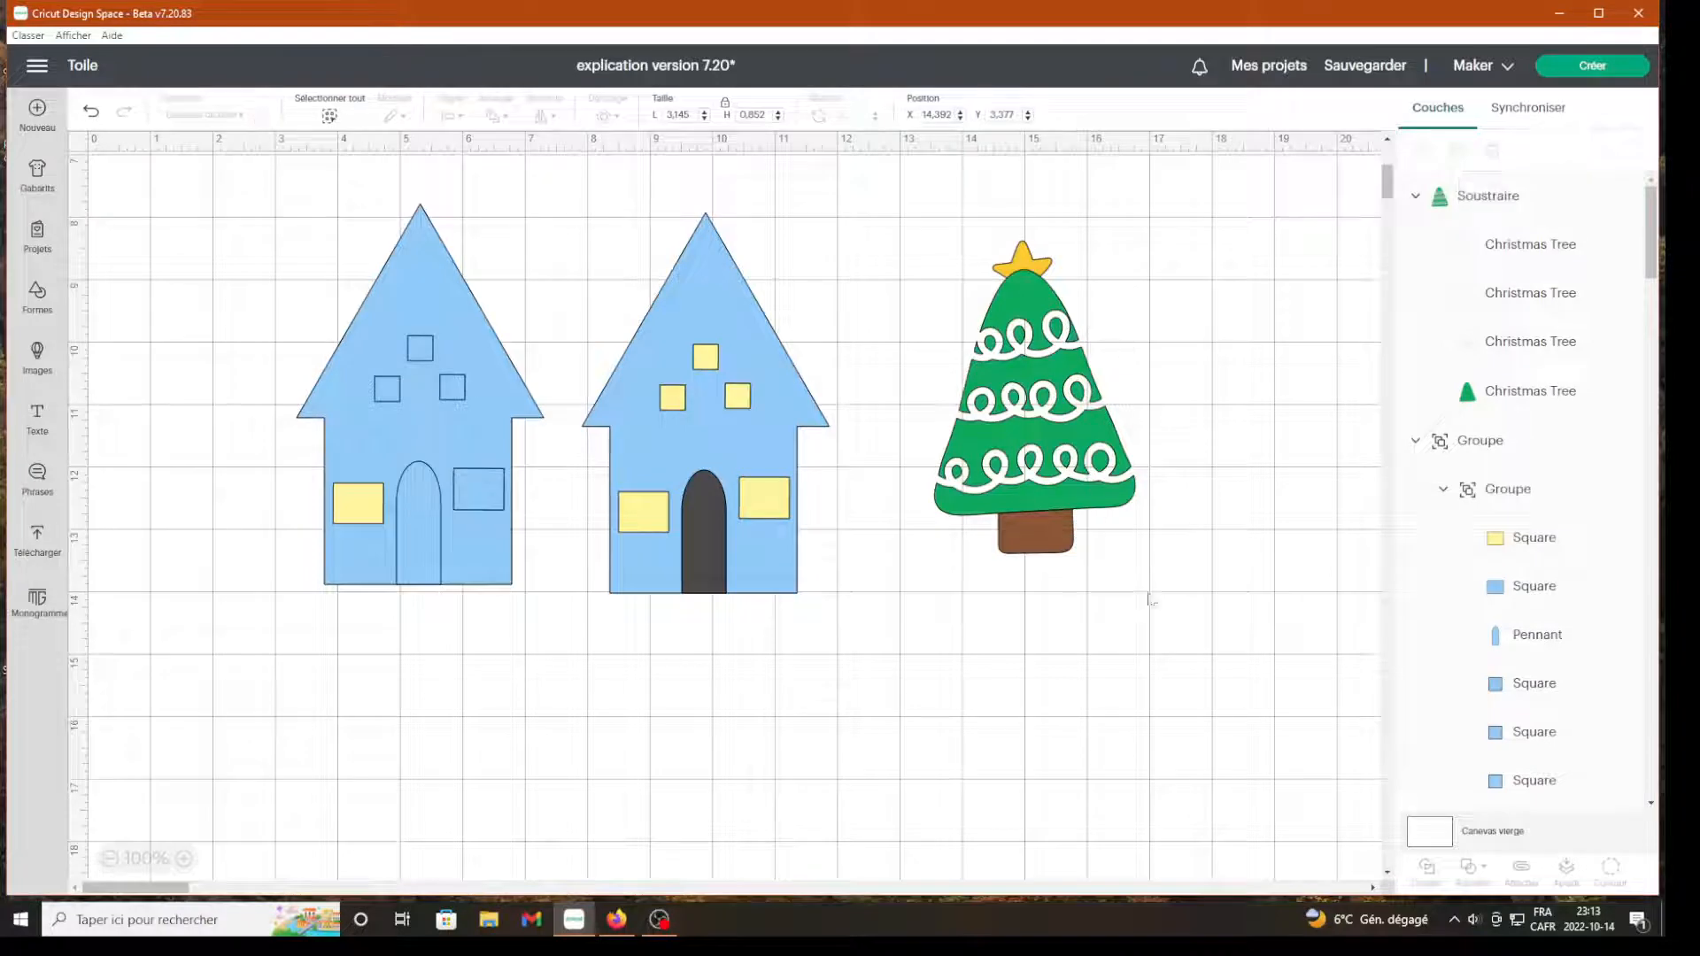
# Move the grouped pair of houndstooth squares and triangles up and to the right, away from the hearts
pyautogui.scroll(-8, 1190, 540)
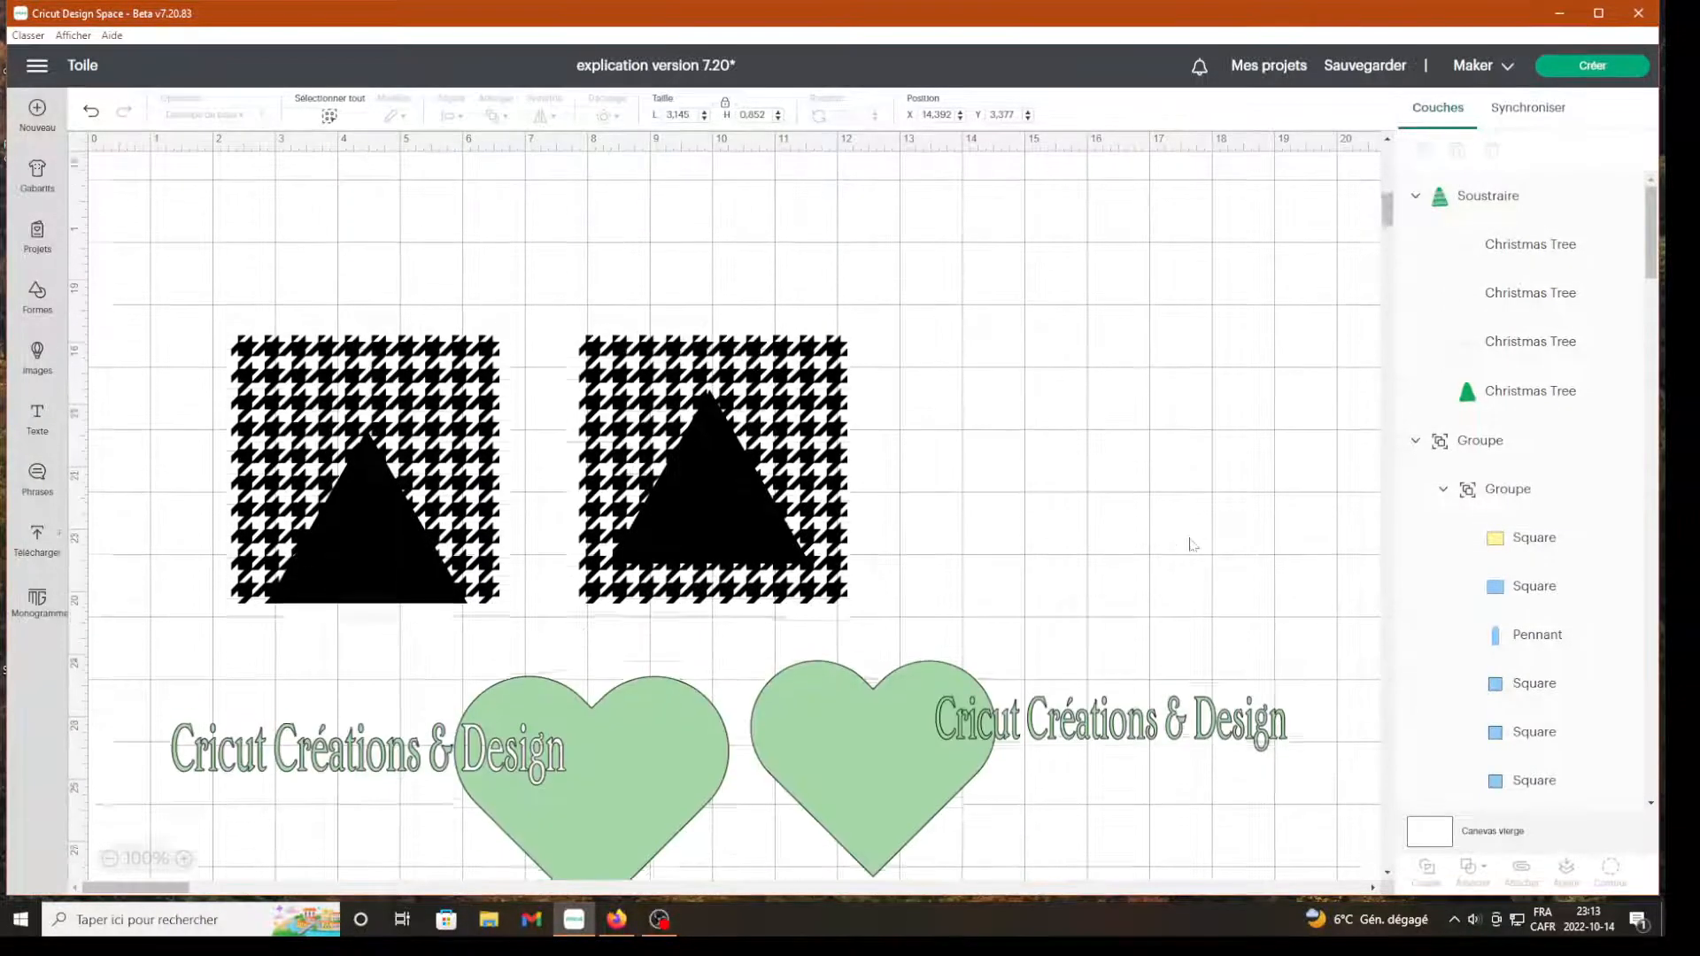
pyautogui.scroll(-1, 1191, 542)
pyautogui.moveTo(276, 284); pyautogui.dragTo(525, 367)
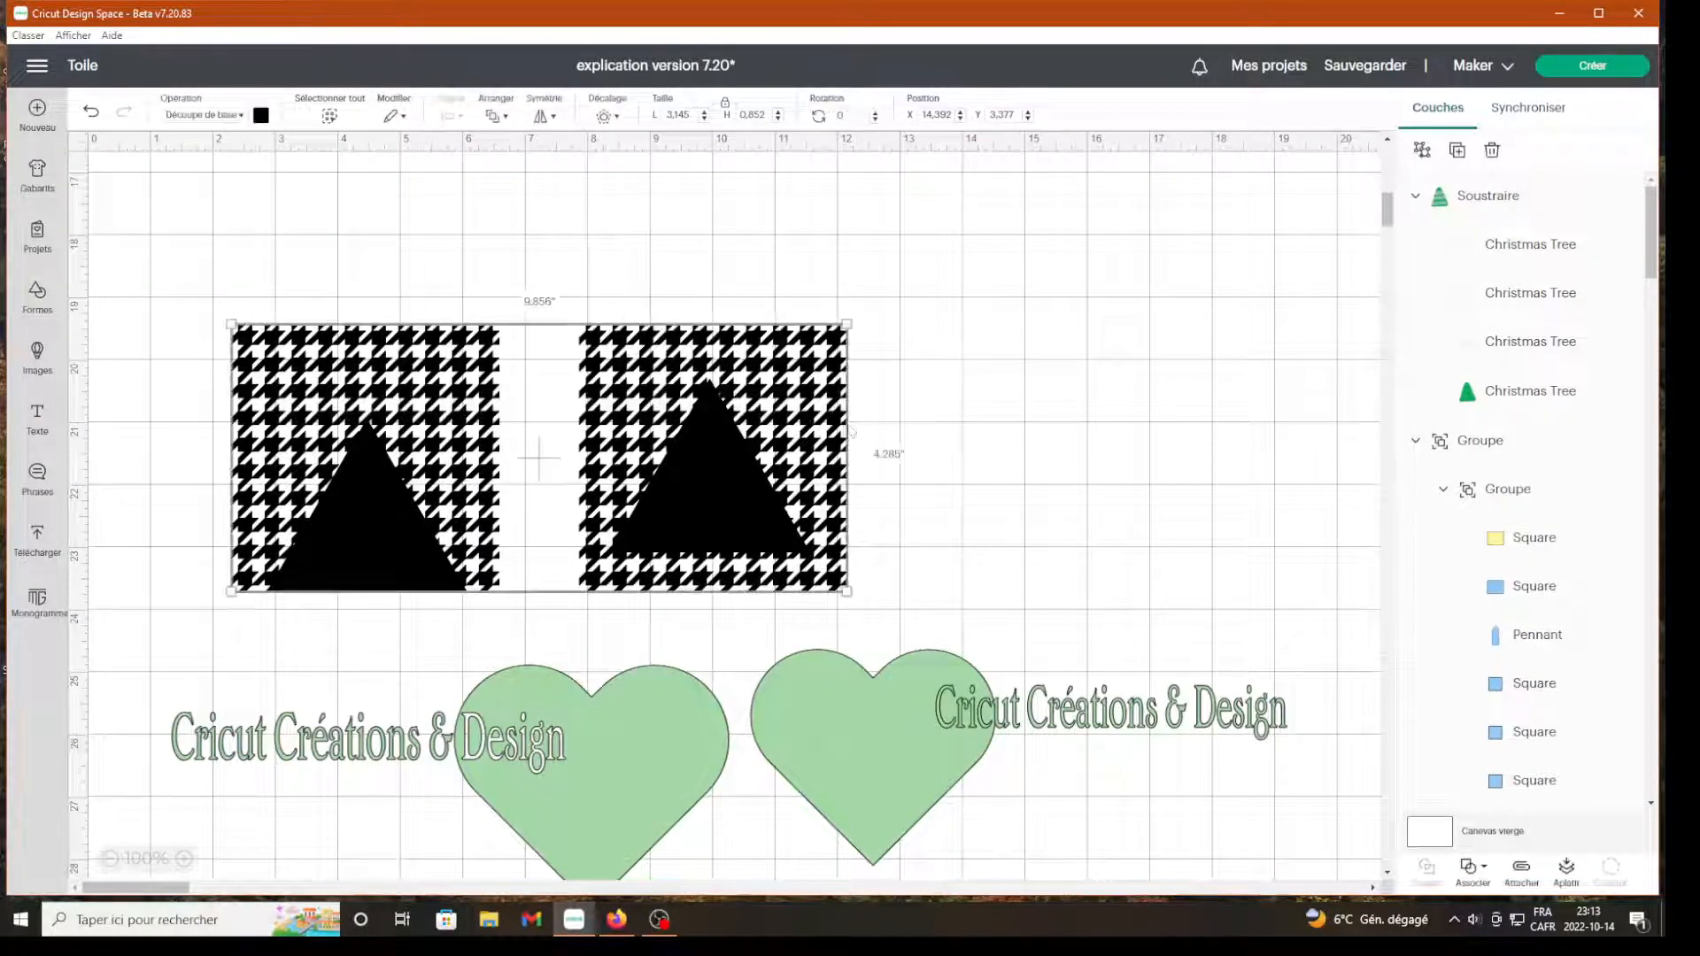
pyautogui.moveTo(746, 443); pyautogui.dragTo(955, 336)
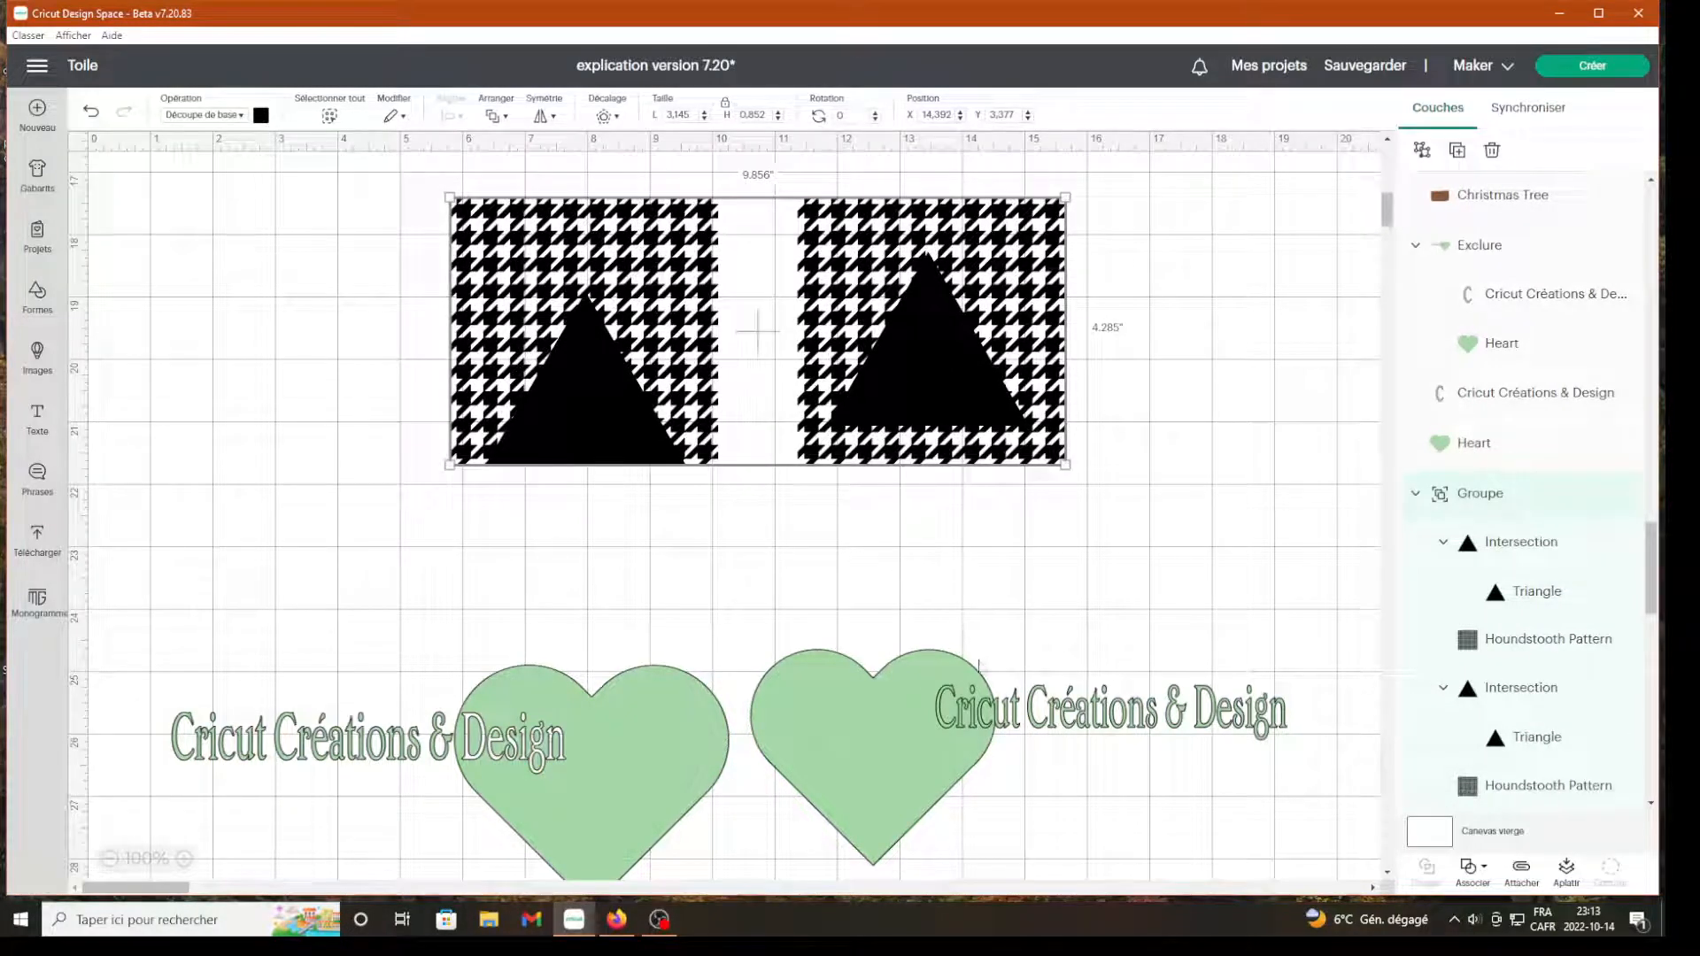
# Move both green hearts and their "Cricut Créations & Design" texts lower on the canvas to clear space around the houndstooth designs
pyautogui.moveTo(970, 699); pyautogui.dragTo(969, 821)
pyautogui.click(1143, 717)
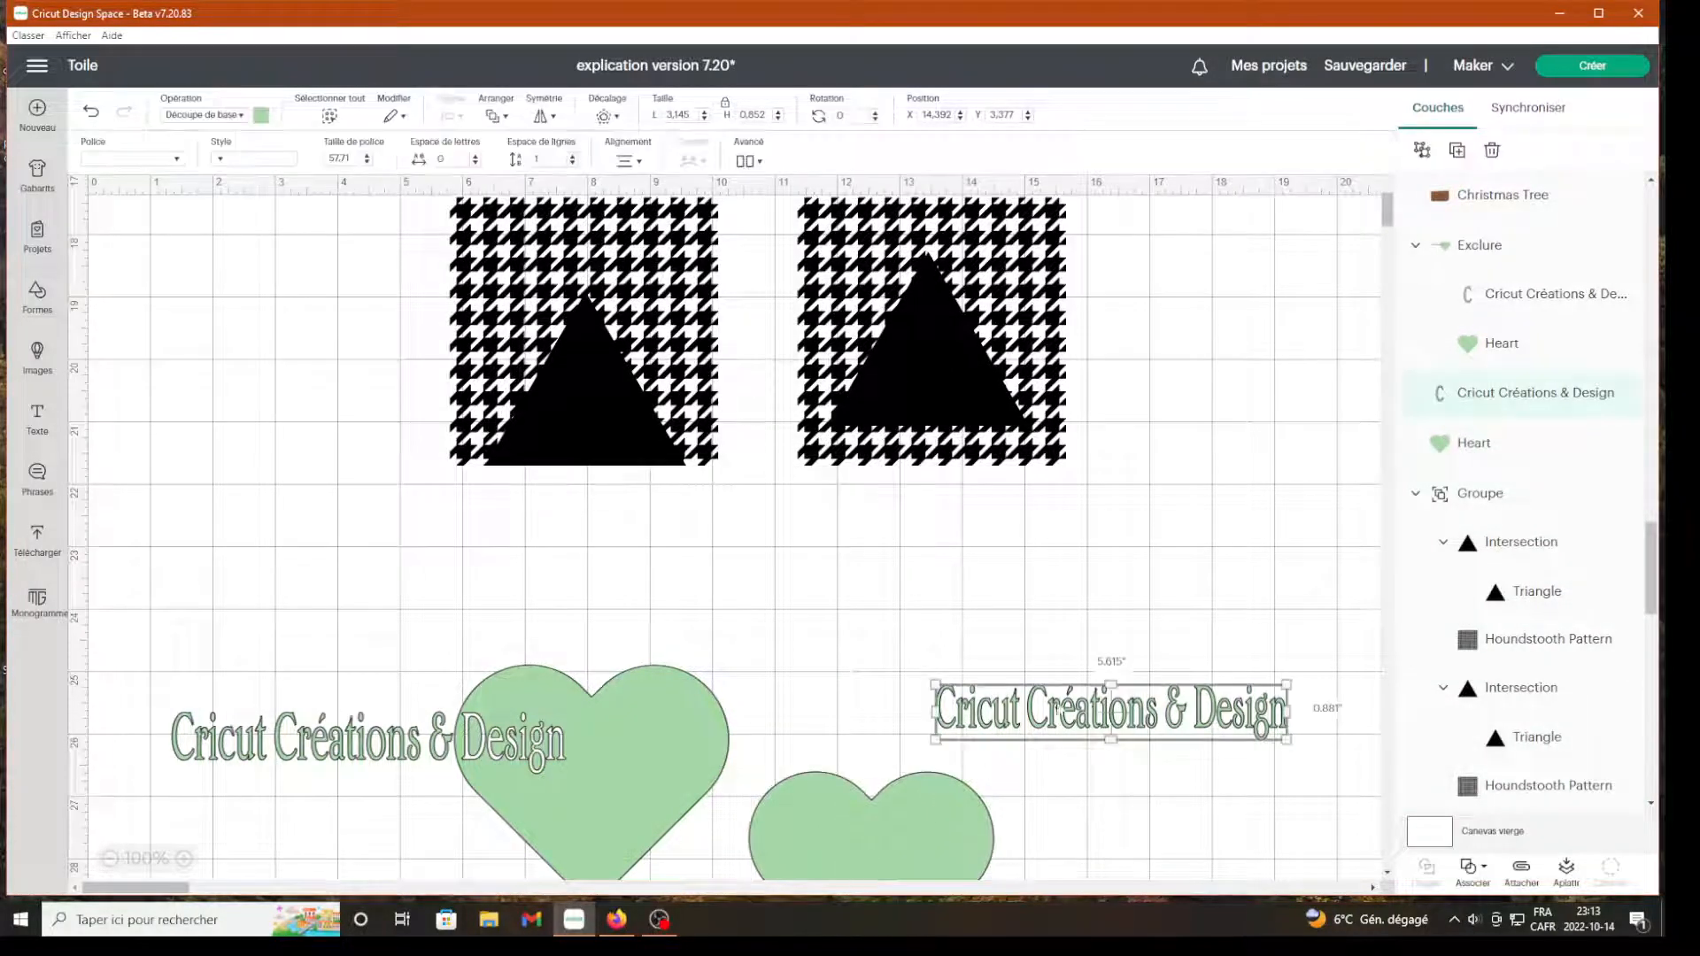
pyautogui.moveTo(609, 705); pyautogui.dragTo(580, 840)
pyautogui.moveTo(1013, 720); pyautogui.dragTo(928, 908)
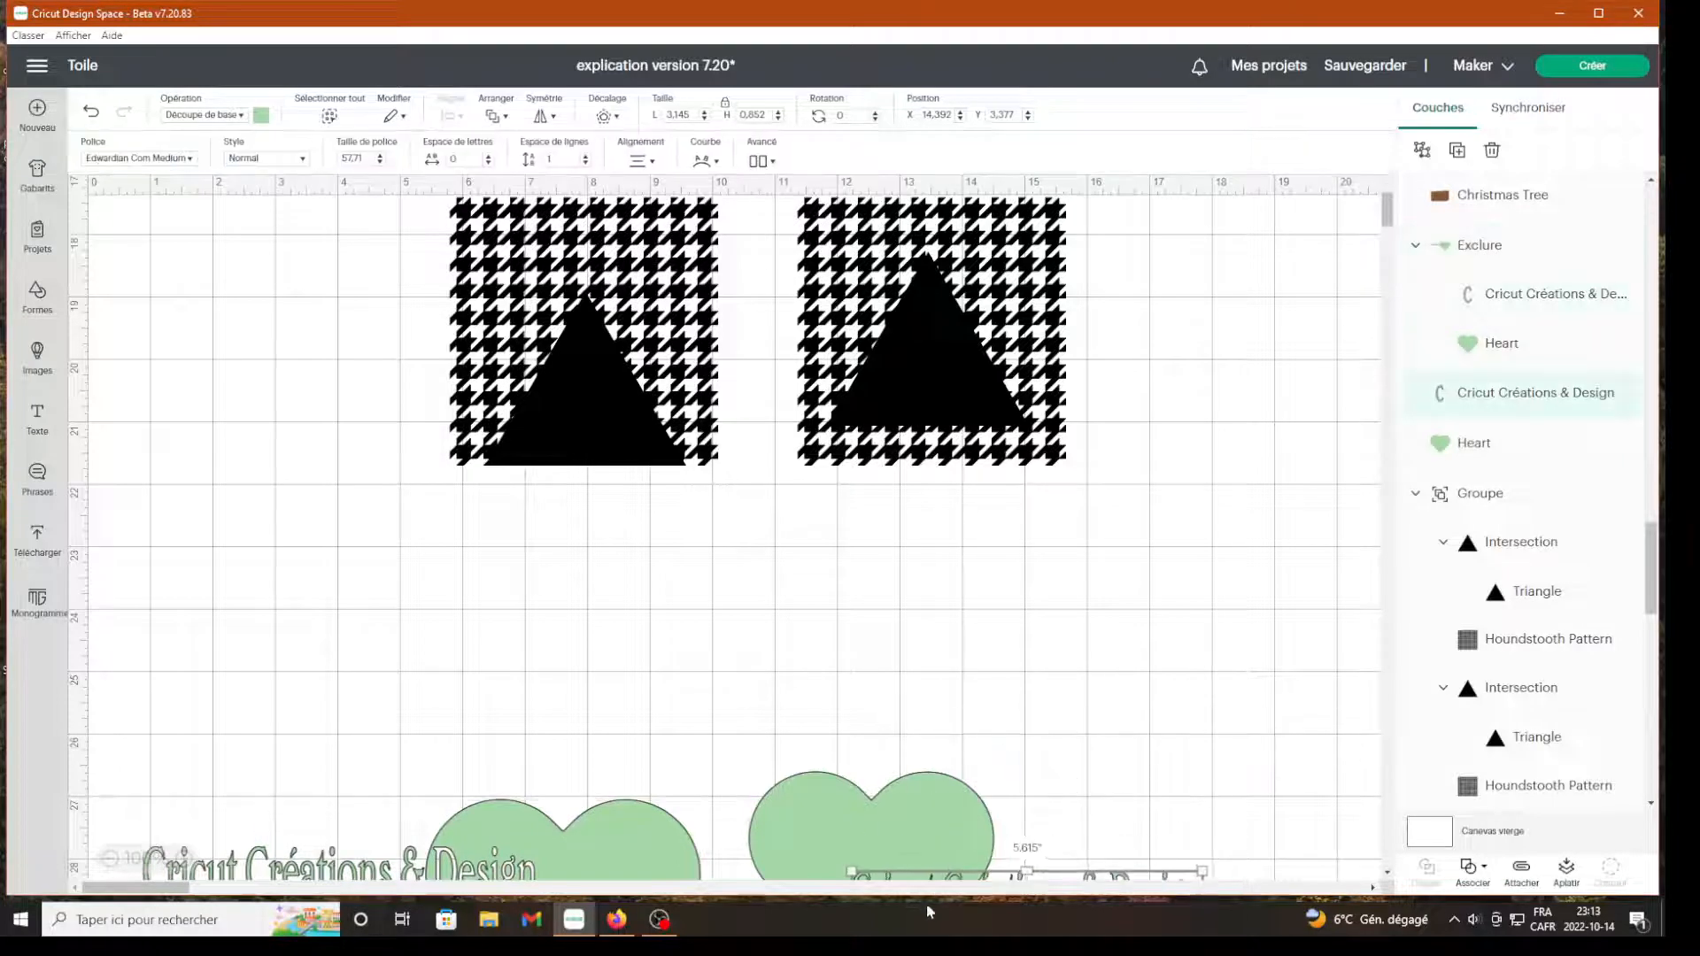
pyautogui.scroll(2, 970, 569)
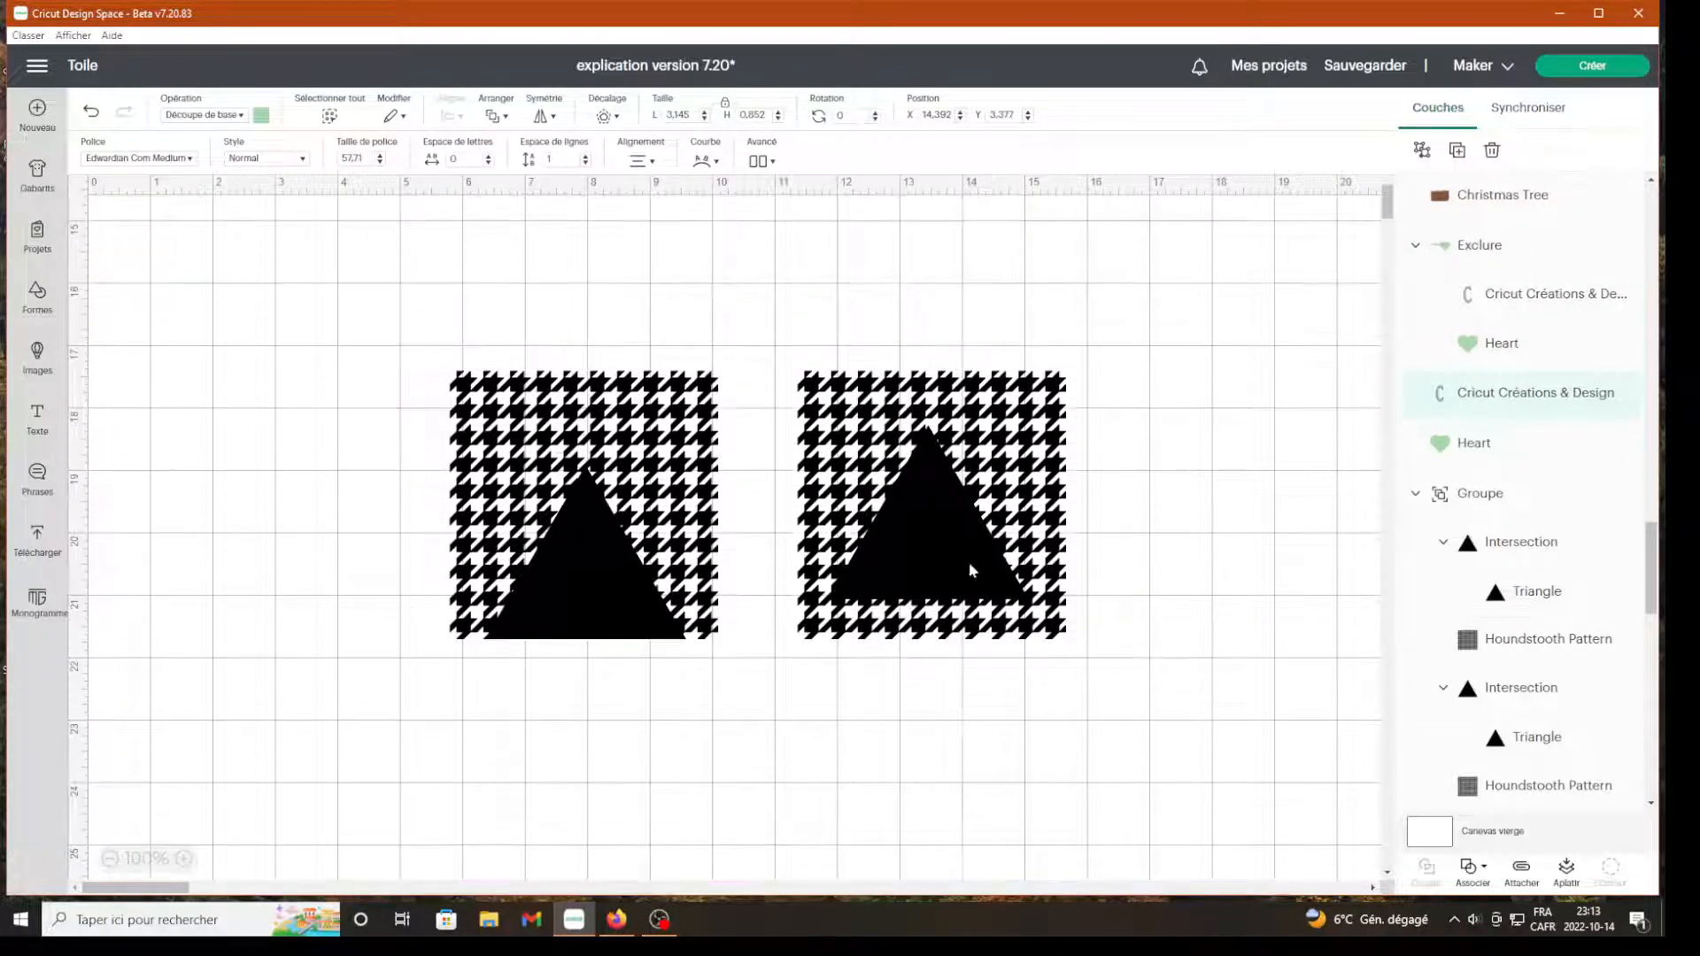
# Ungroup the two houndstooth designs and space them apart, with the left triangle raised fully inside its pattern
pyautogui.click(1472, 872)
pyautogui.moveTo(663, 571); pyautogui.dragTo(562, 542)
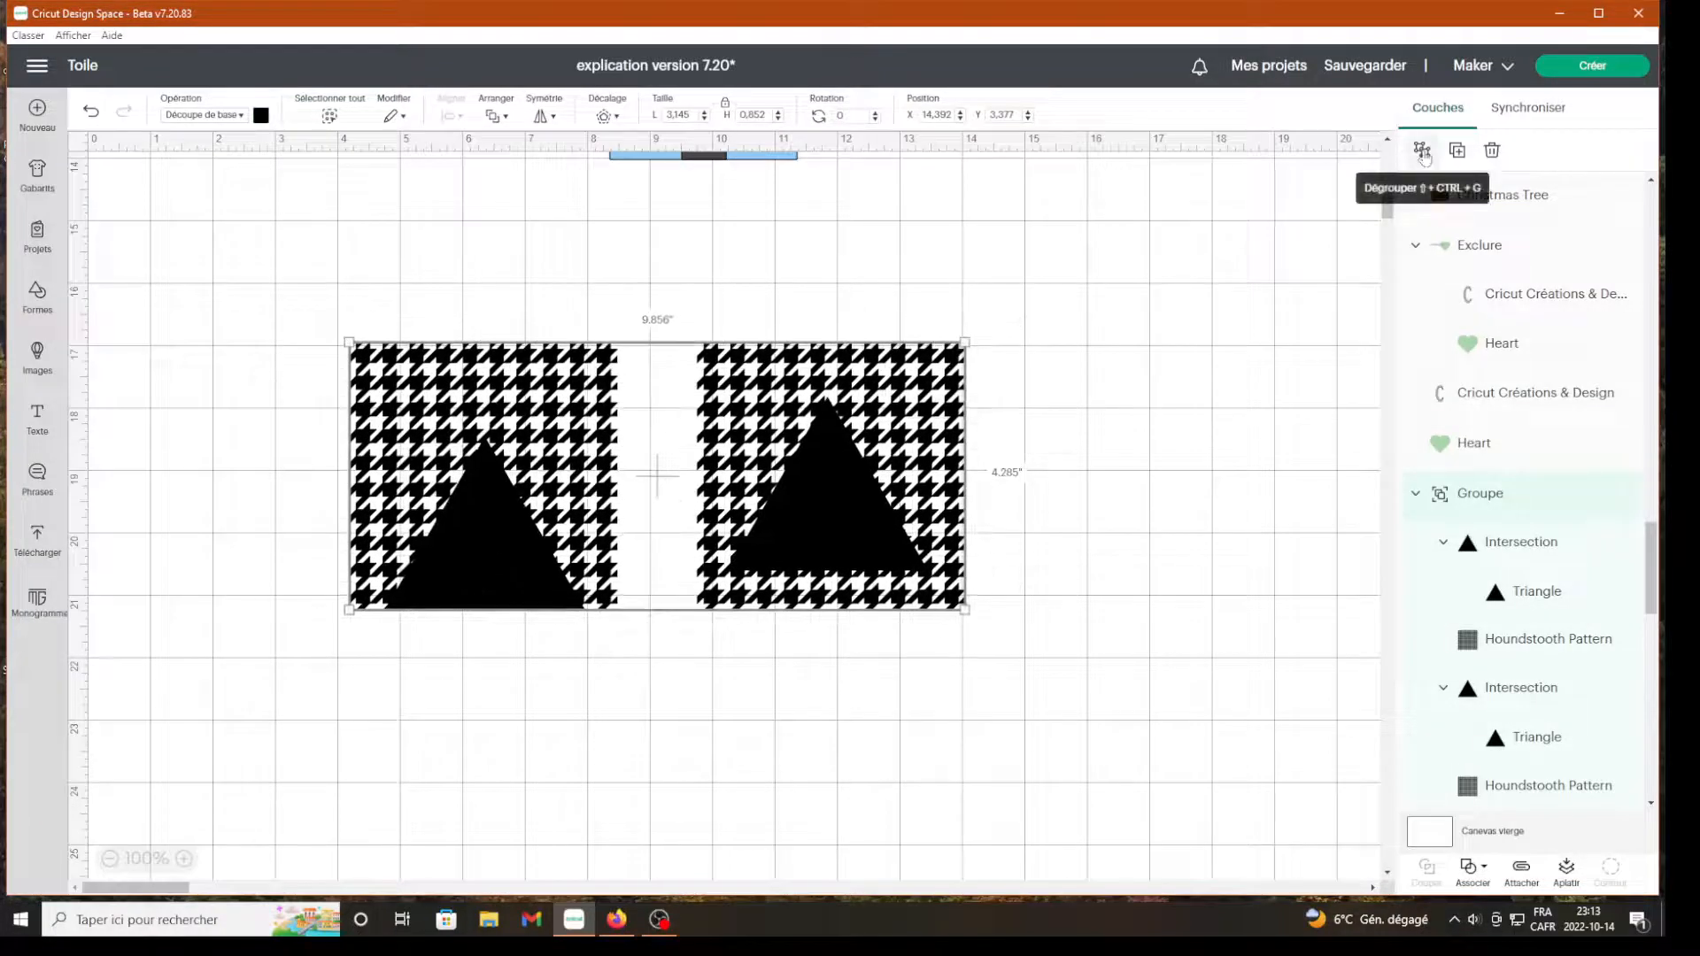
pyautogui.click(1422, 153)
pyautogui.moveTo(490, 492); pyautogui.dragTo(485, 436)
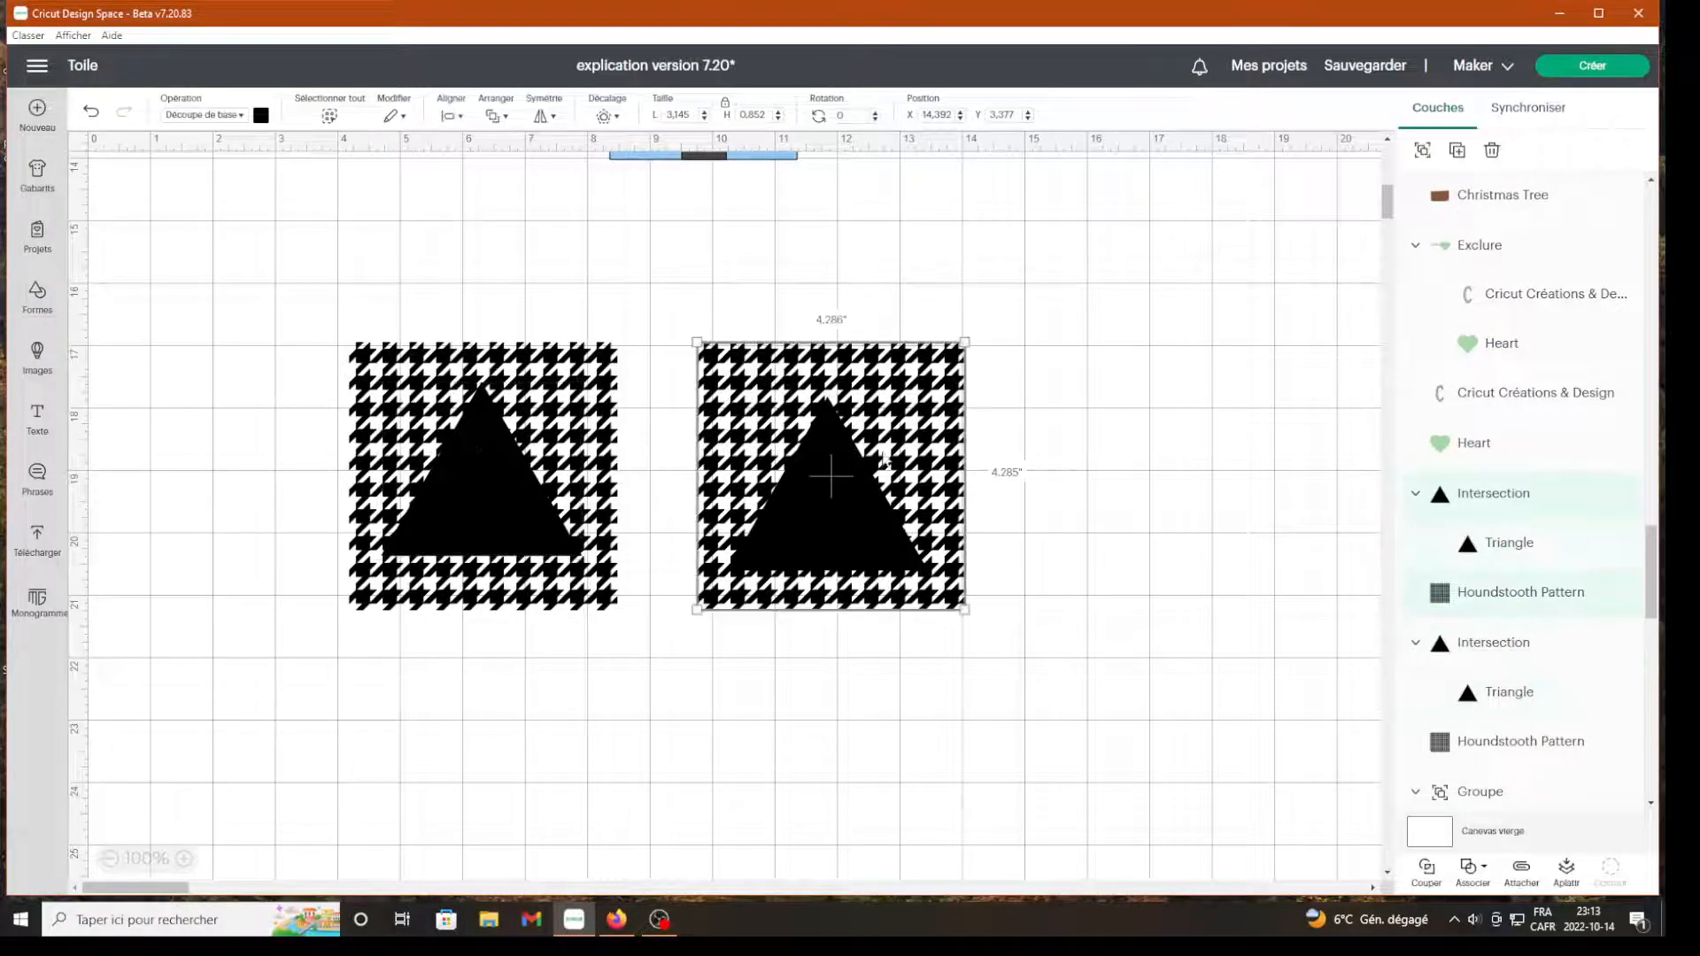
pyautogui.moveTo(827, 481); pyautogui.dragTo(1127, 443)
# Combine the left triangle and its houndstooth square with Intersection
pyautogui.click(440, 330)
pyautogui.moveTo(298, 324)
pyautogui.mouseDown()
pyautogui.moveTo(353, 337)
pyautogui.moveTo(713, 633)
pyautogui.mouseUp()
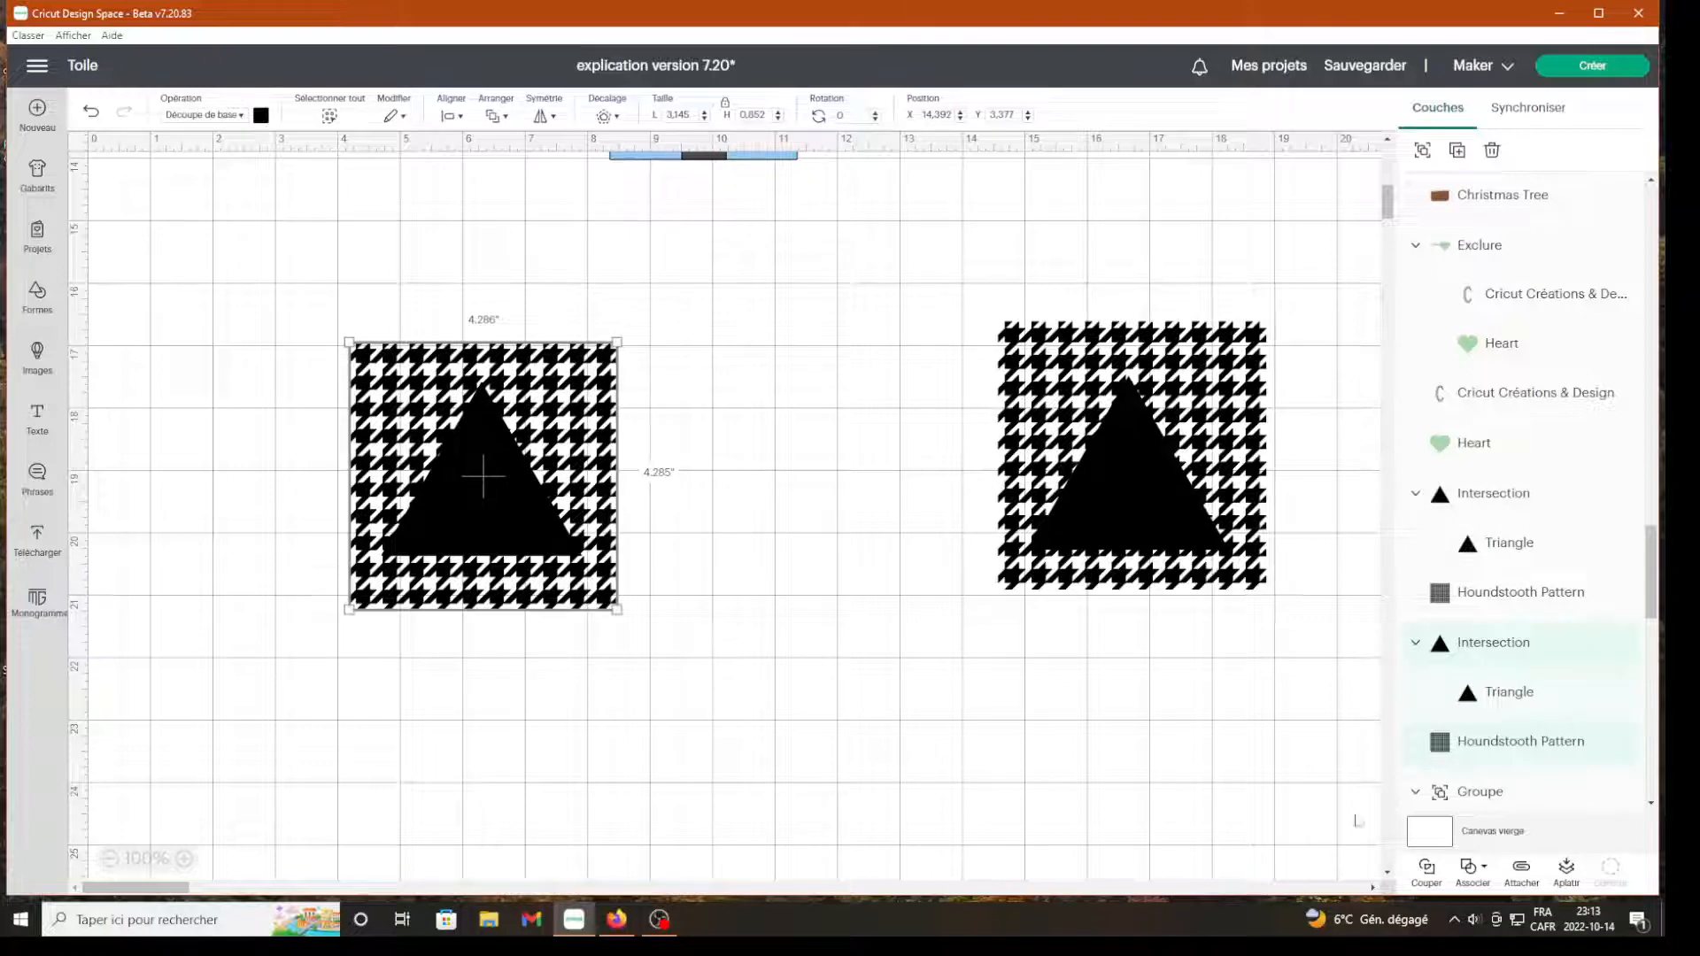
pyautogui.click(1473, 869)
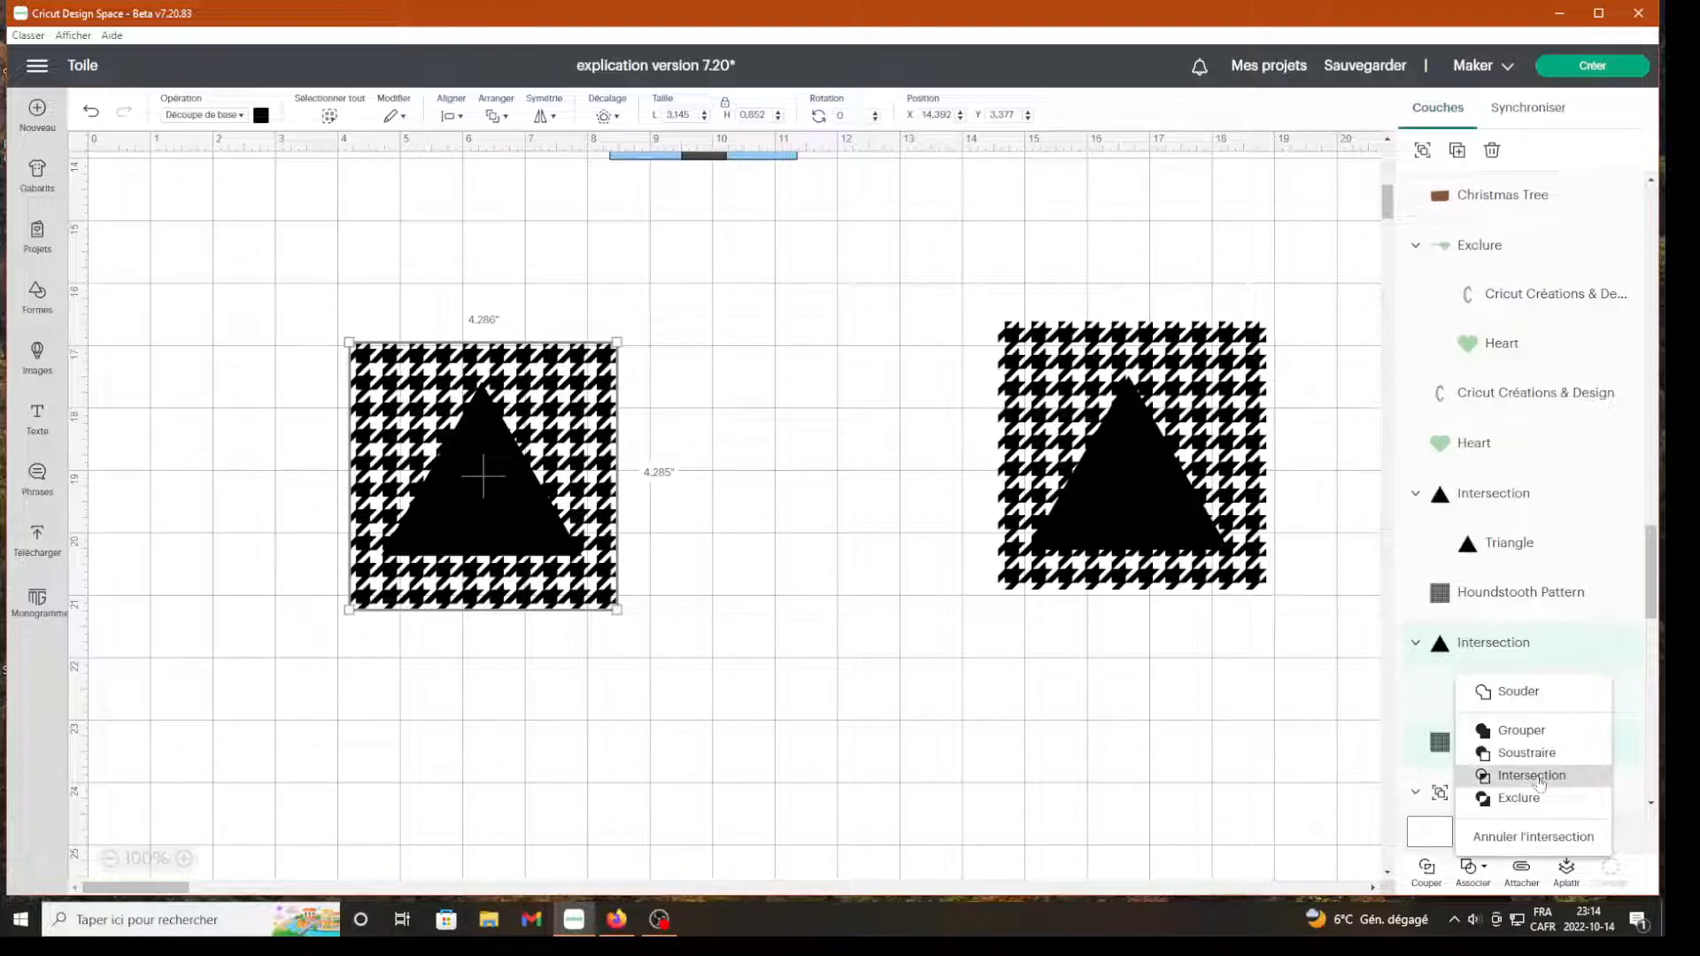
pyautogui.click(1537, 778)
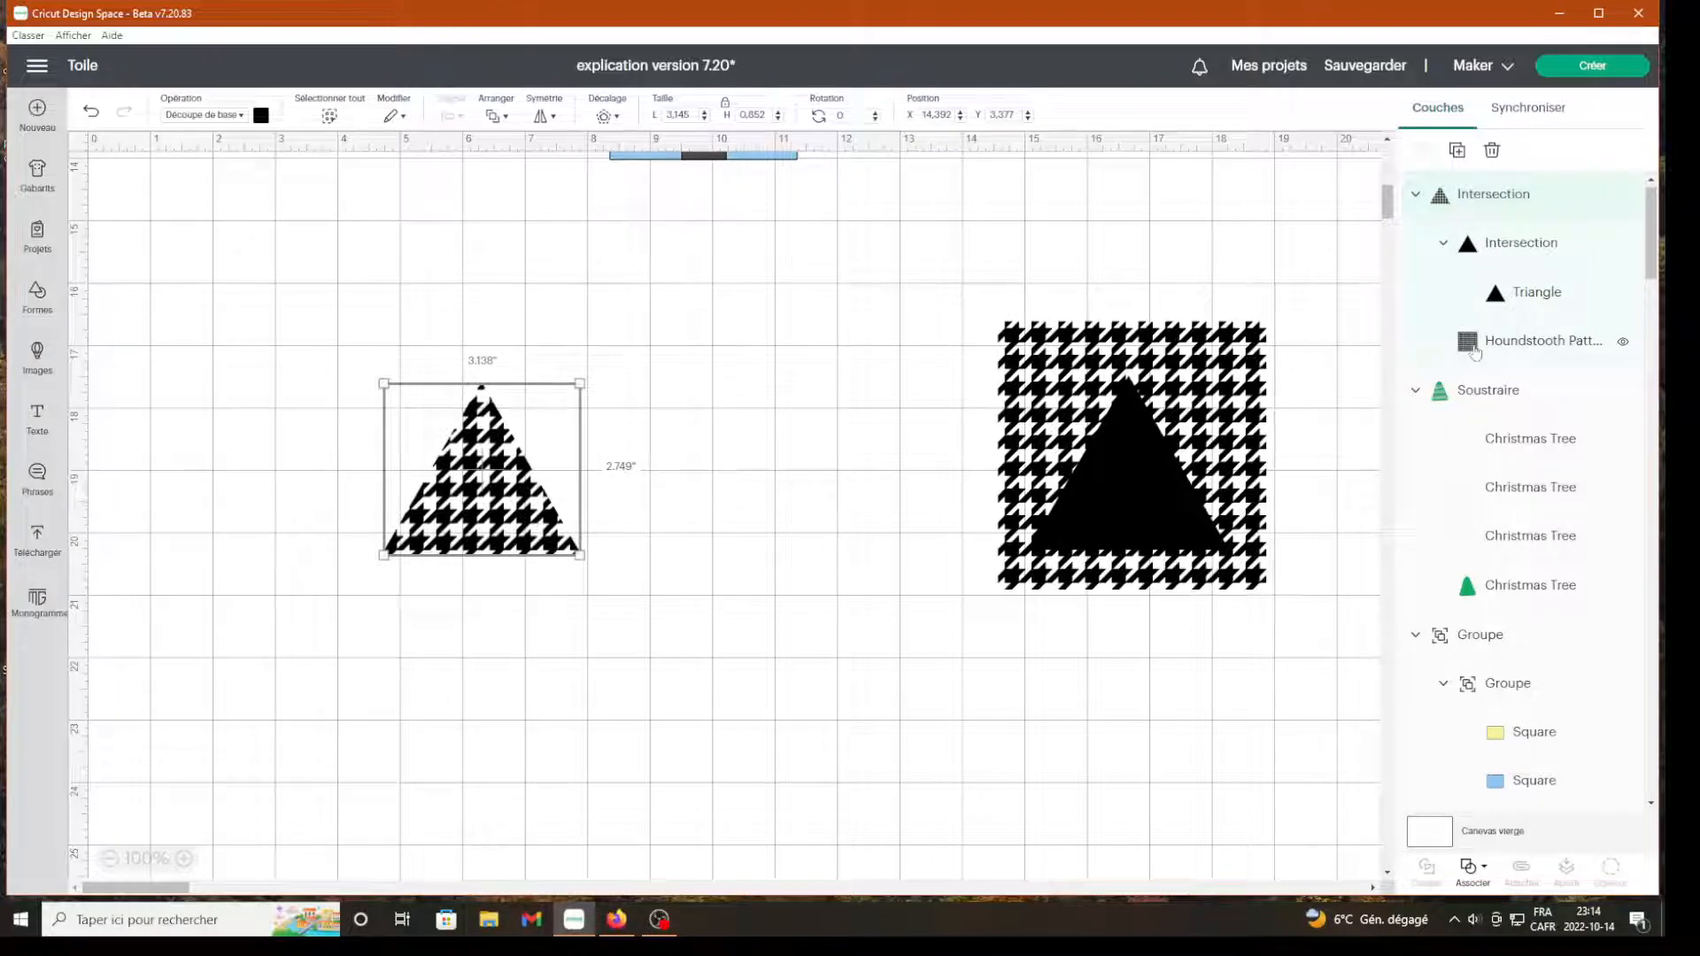
# Reposition the houndstooth pattern and the triangle individually inside the new intersection, shifting each slightly down and to the right
pyautogui.click(1474, 352)
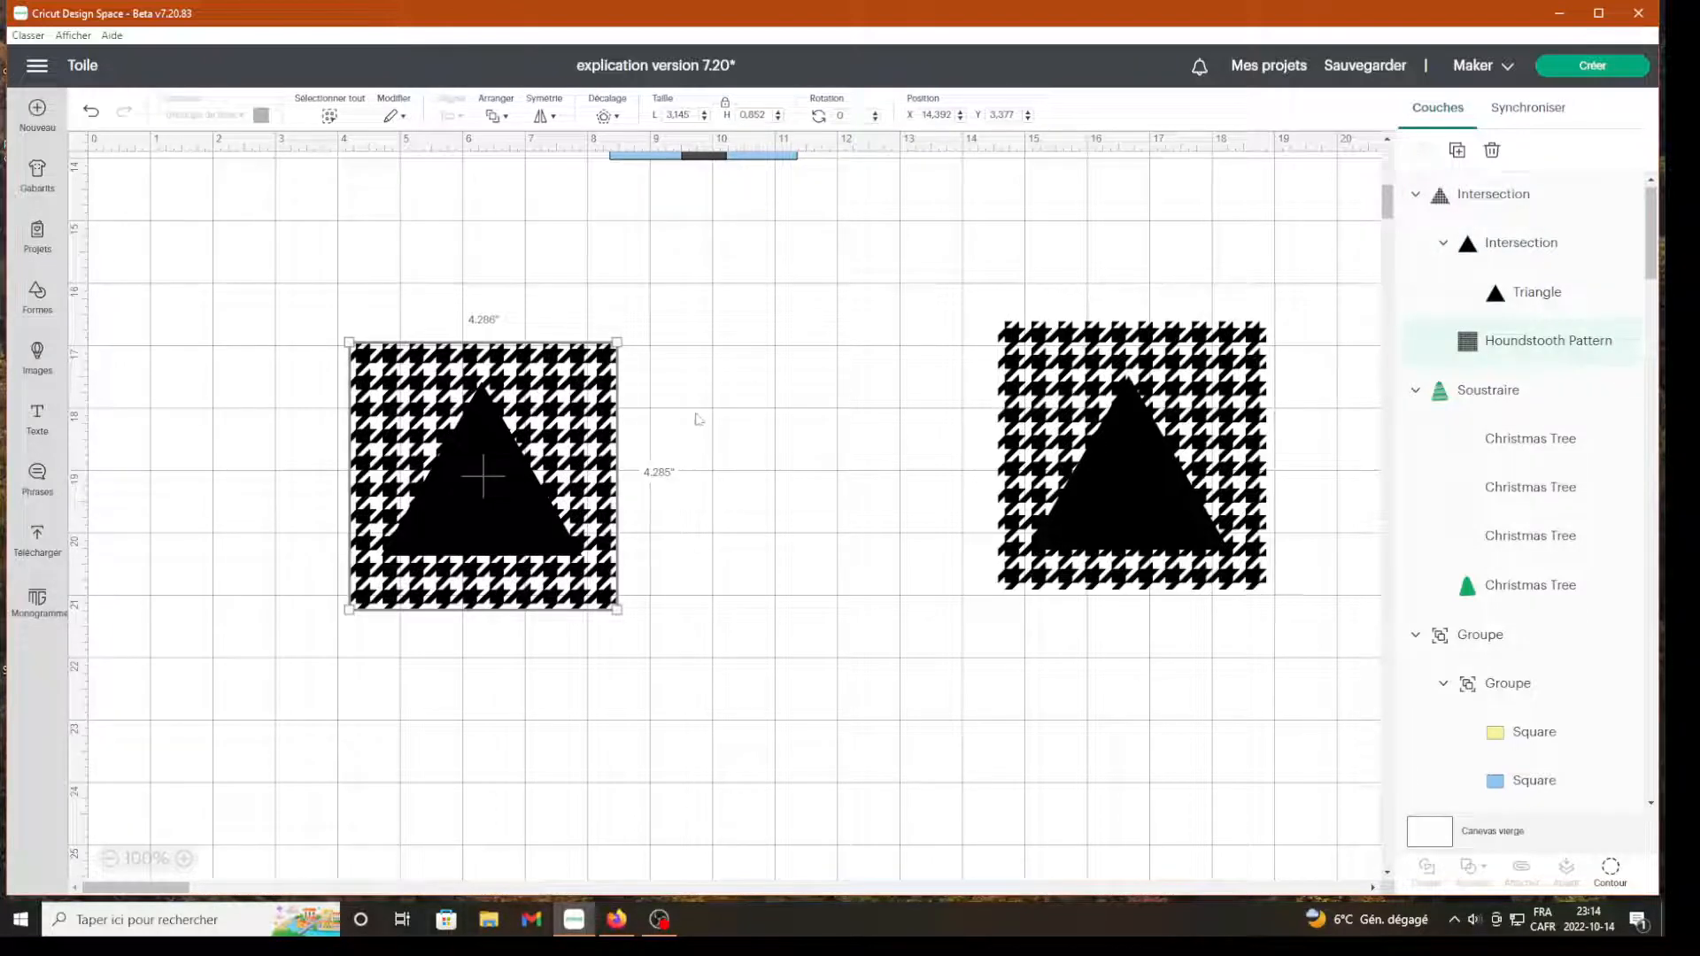
pyautogui.moveTo(562, 538)
pyautogui.mouseDown()
pyautogui.moveTo(544, 522)
pyautogui.moveTo(579, 572)
pyautogui.moveTo(540, 529)
pyautogui.mouseUp()
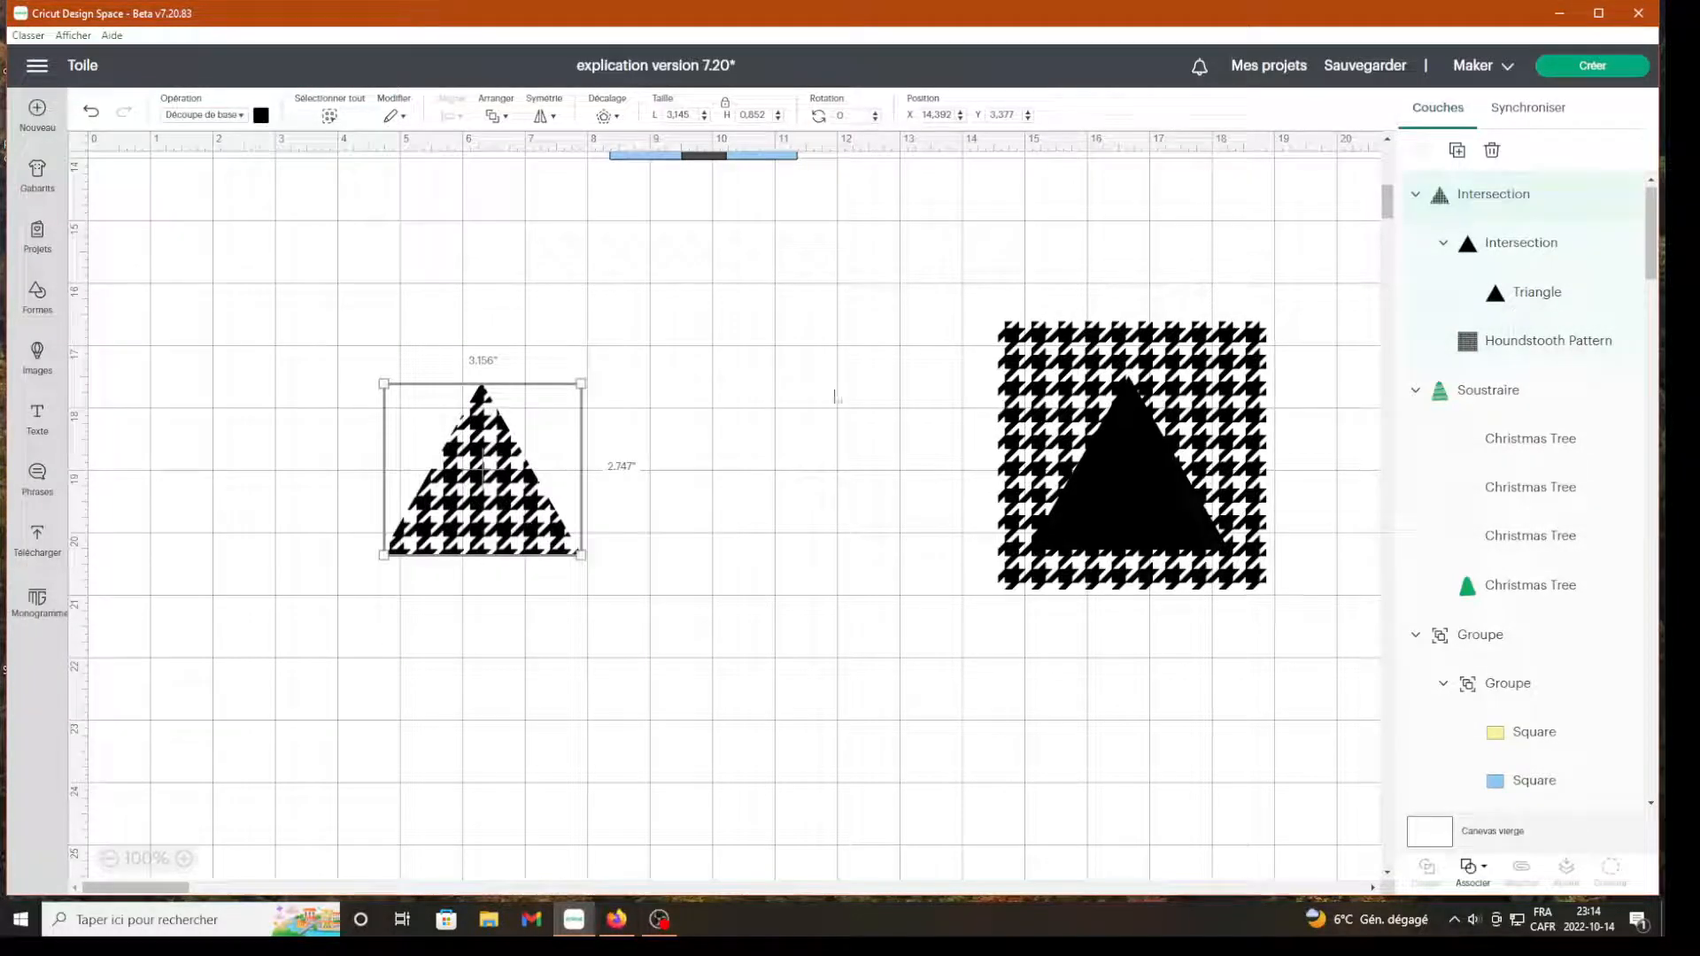
pyautogui.click(1470, 252)
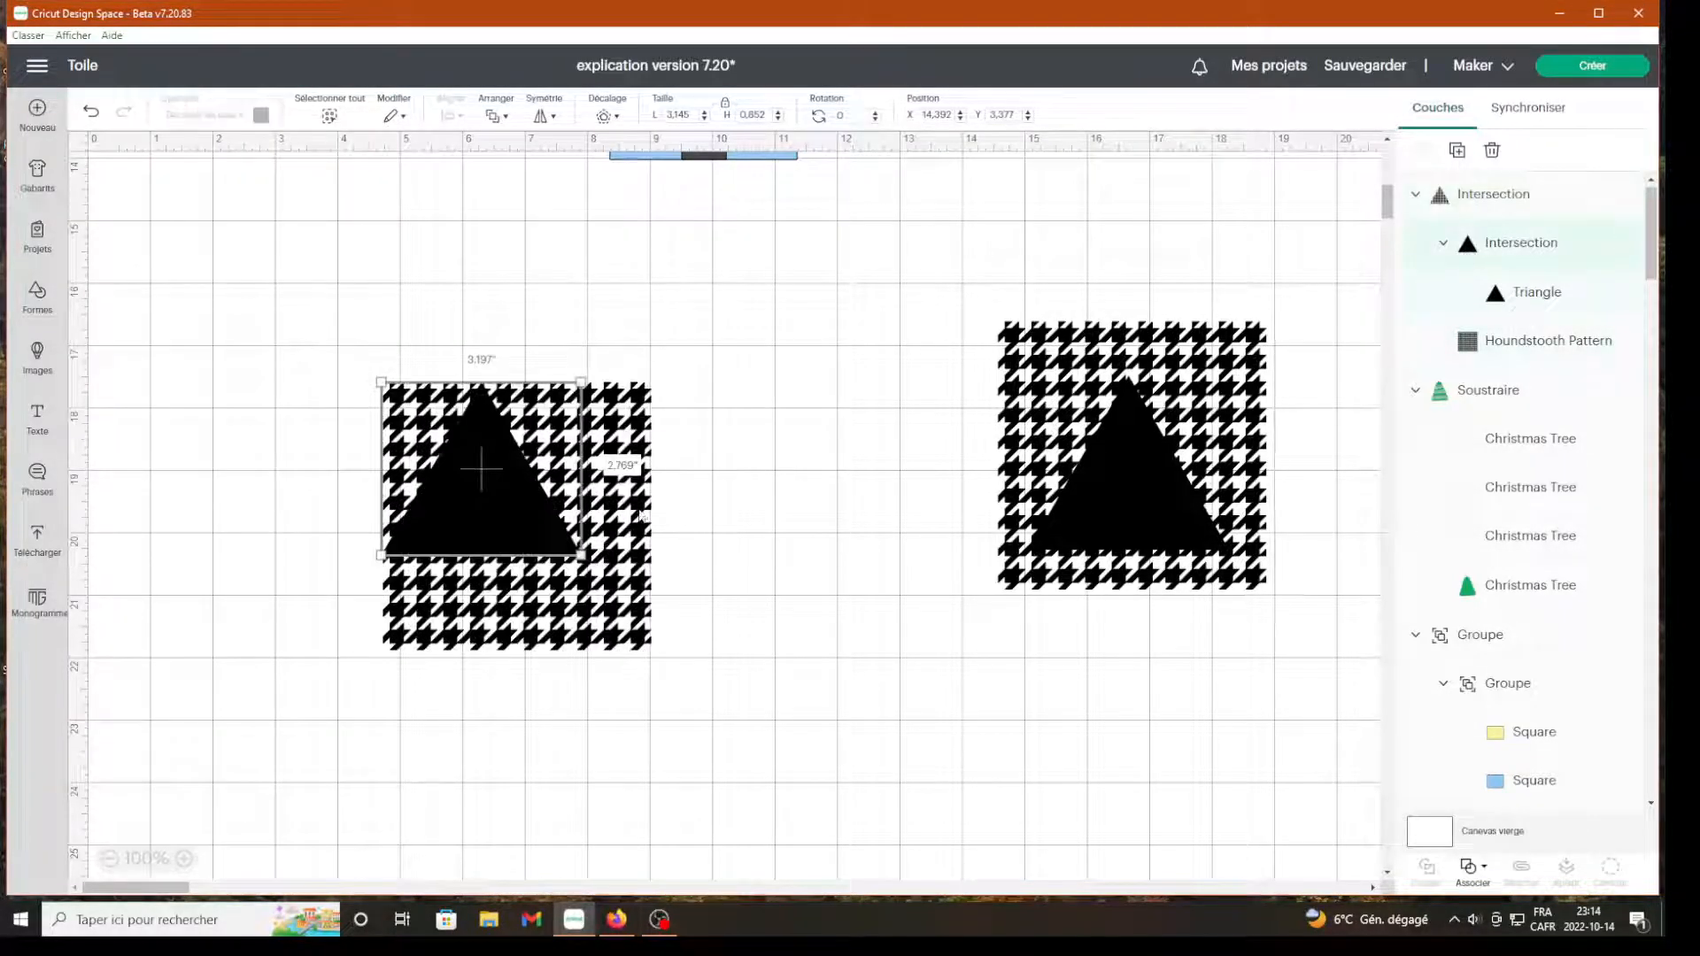
pyautogui.moveTo(527, 538)
pyautogui.mouseDown()
pyautogui.moveTo(580, 549)
pyautogui.moveTo(518, 549)
pyautogui.mouseUp()
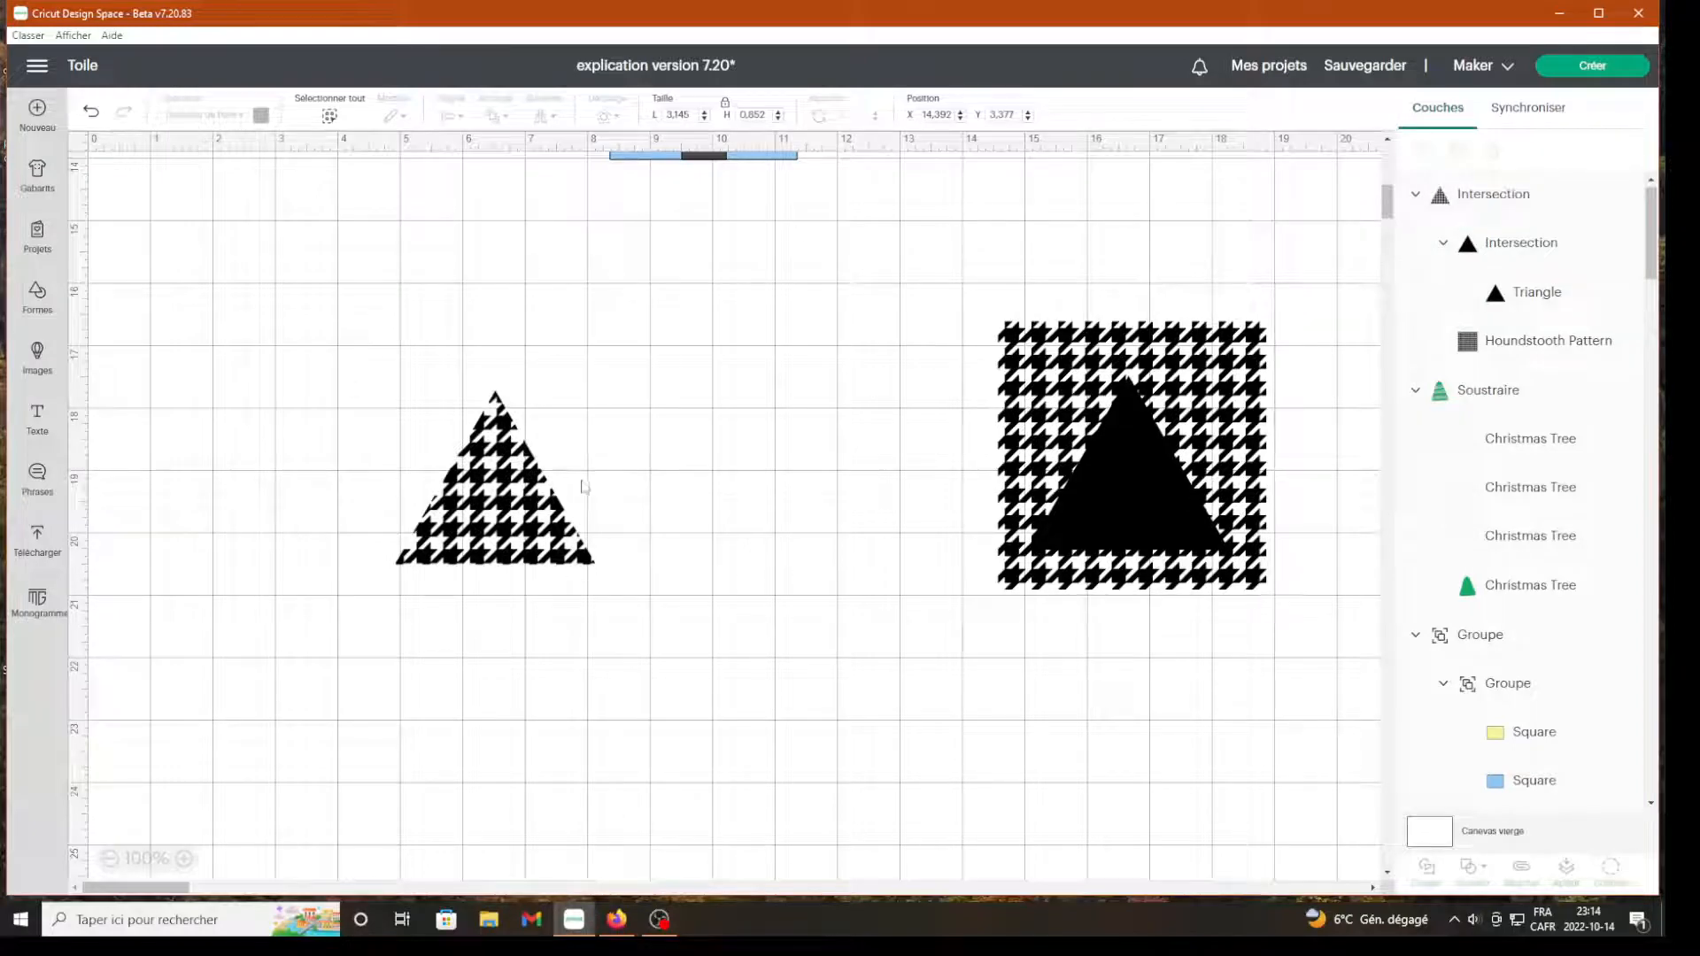
# Enlarge the houndstooth pattern inside the intersection to about 8.5 inches wide
pyautogui.click(1520, 345)
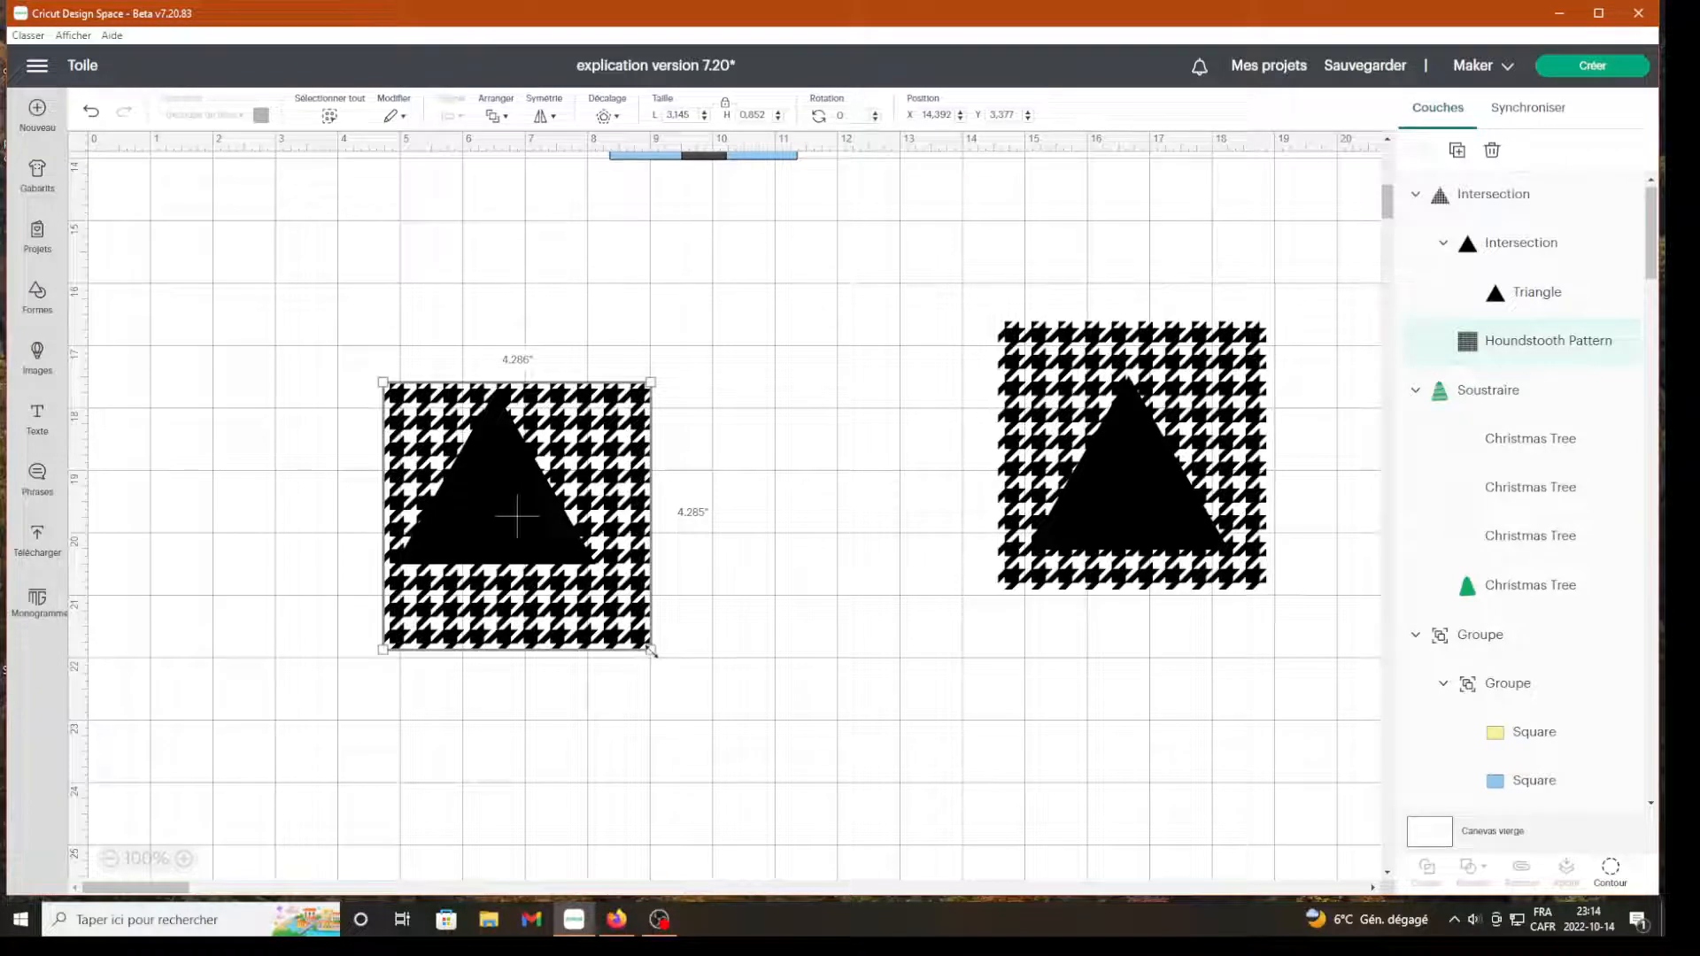
pyautogui.moveTo(651, 651); pyautogui.dragTo(913, 880)
pyautogui.click(434, 384)
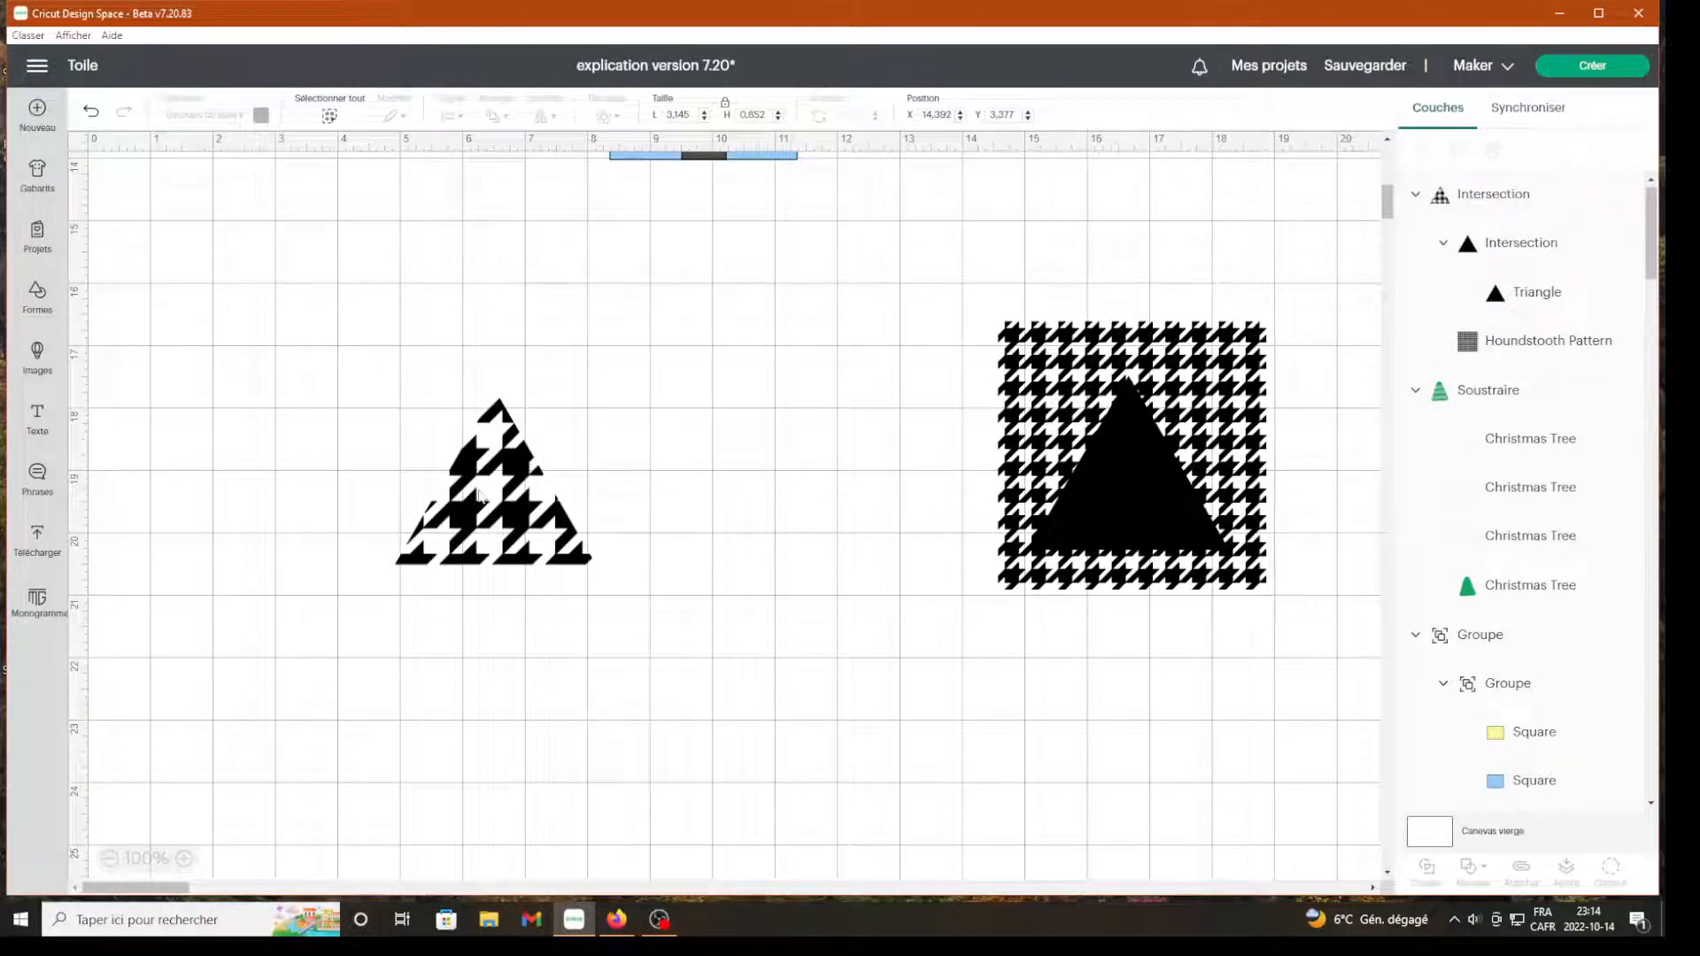
# Shrink the houndstooth pattern inside the intersection to about 2.7 inches wide, smaller than the triangle
pyautogui.click(1465, 350)
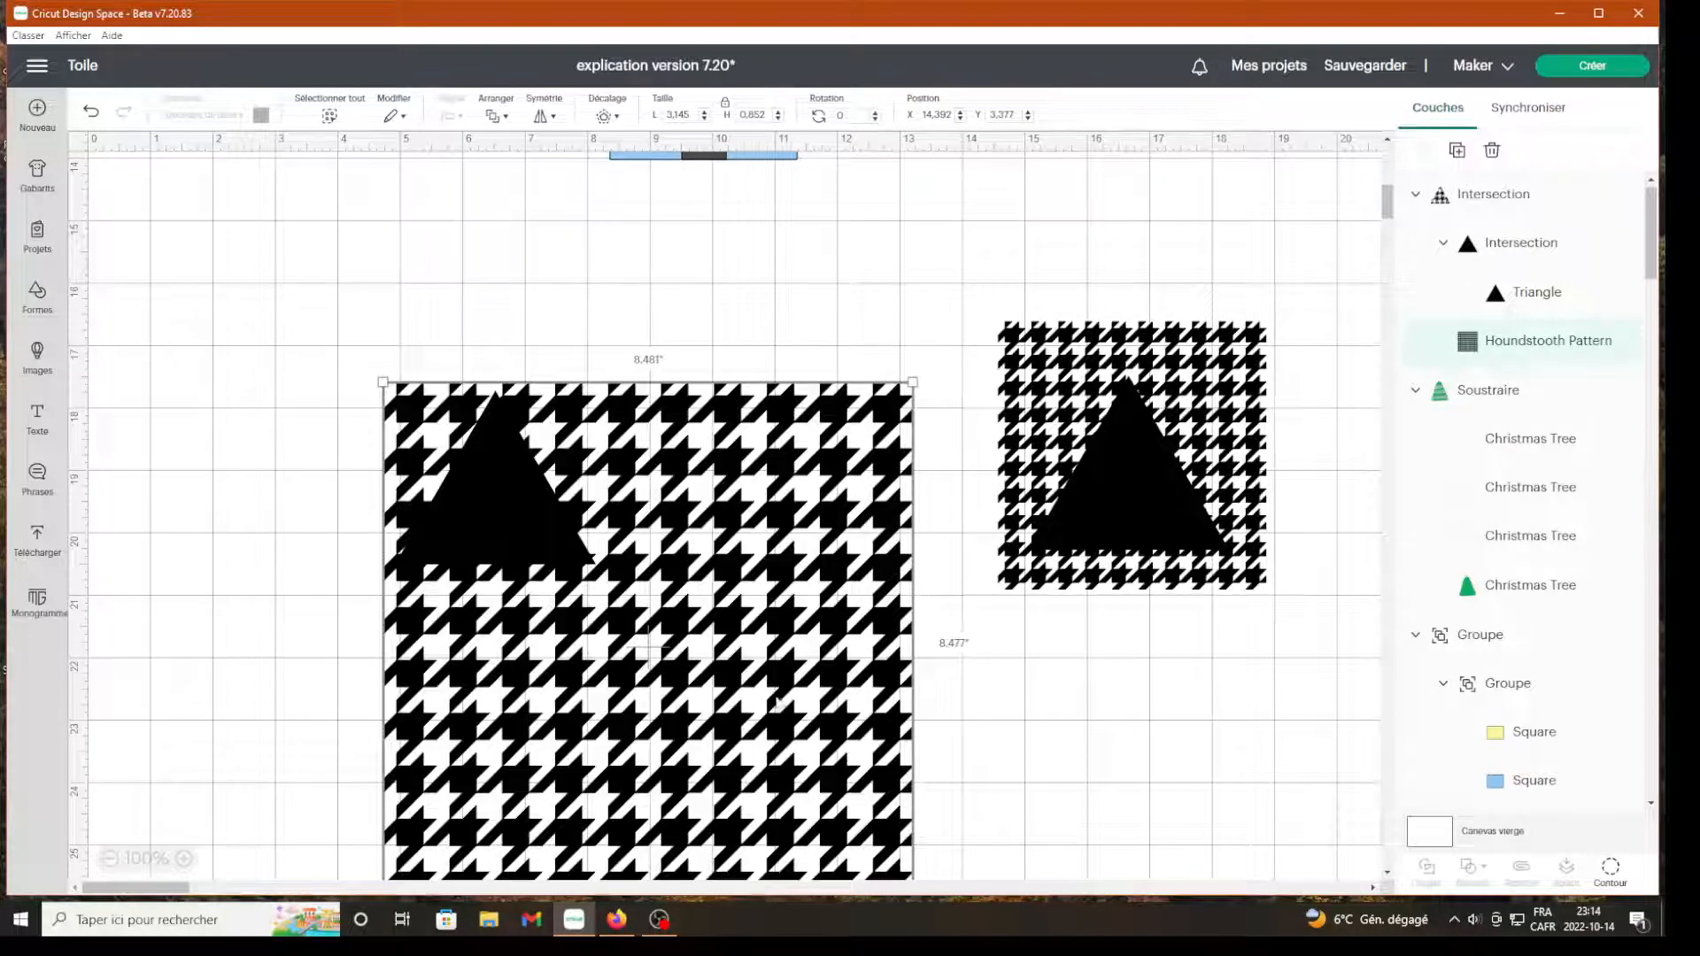
pyautogui.scroll(-3, 980, 634)
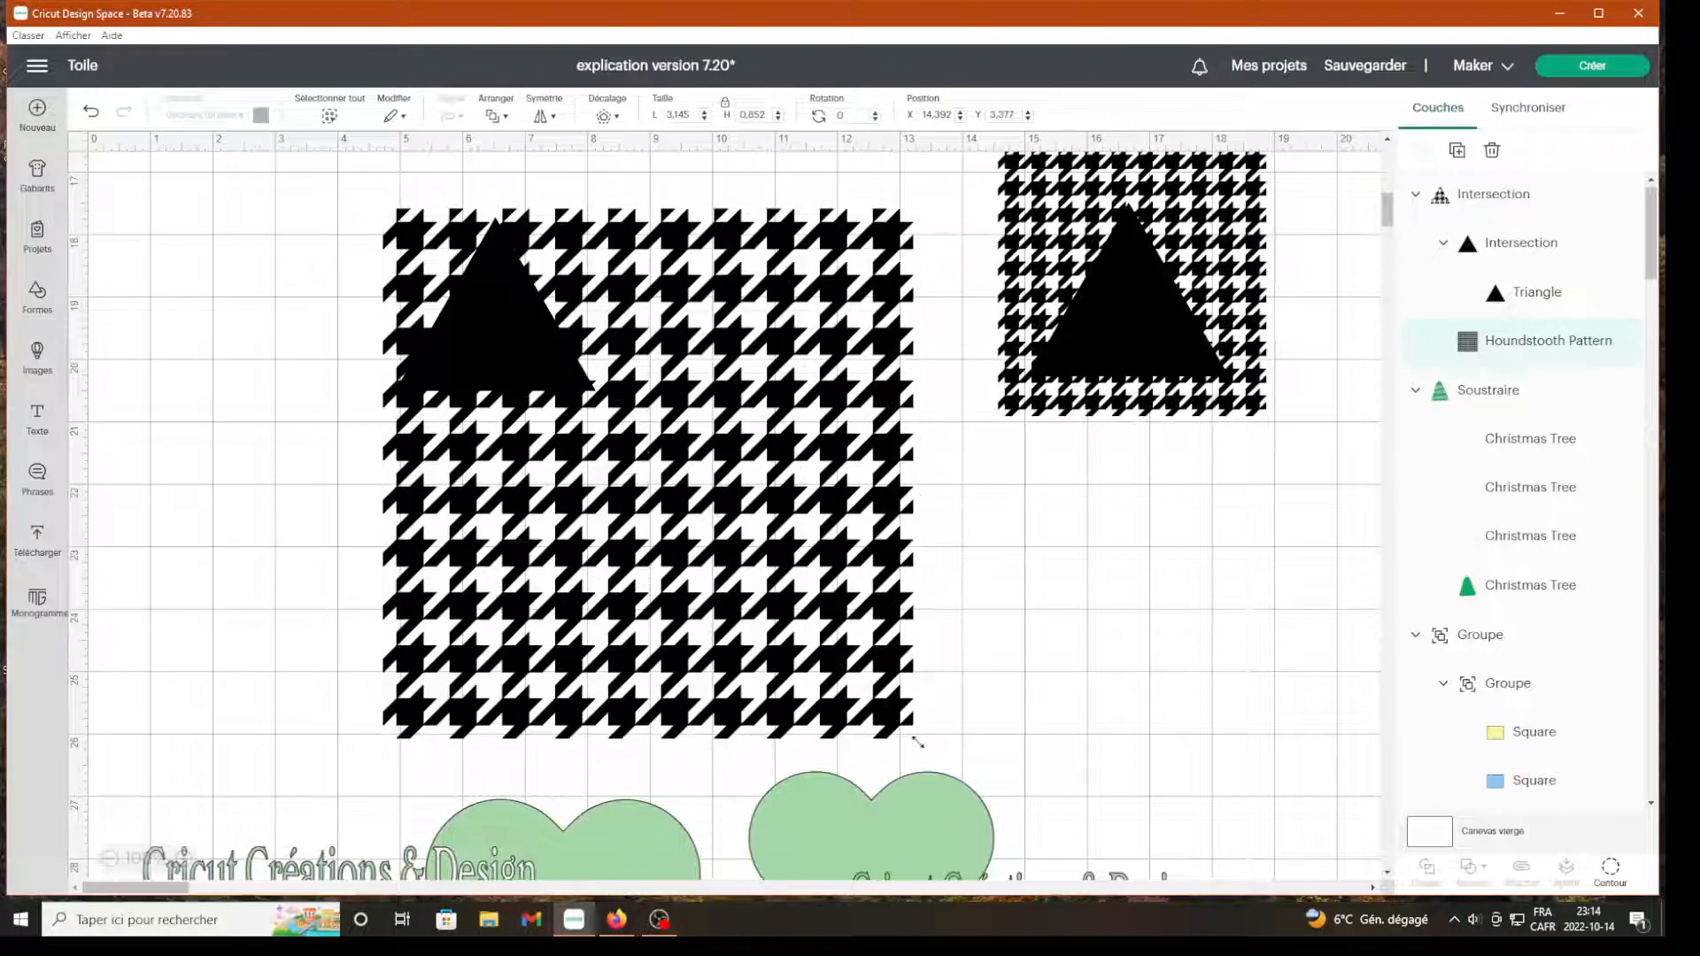
pyautogui.moveTo(912, 737); pyautogui.dragTo(660, 485)
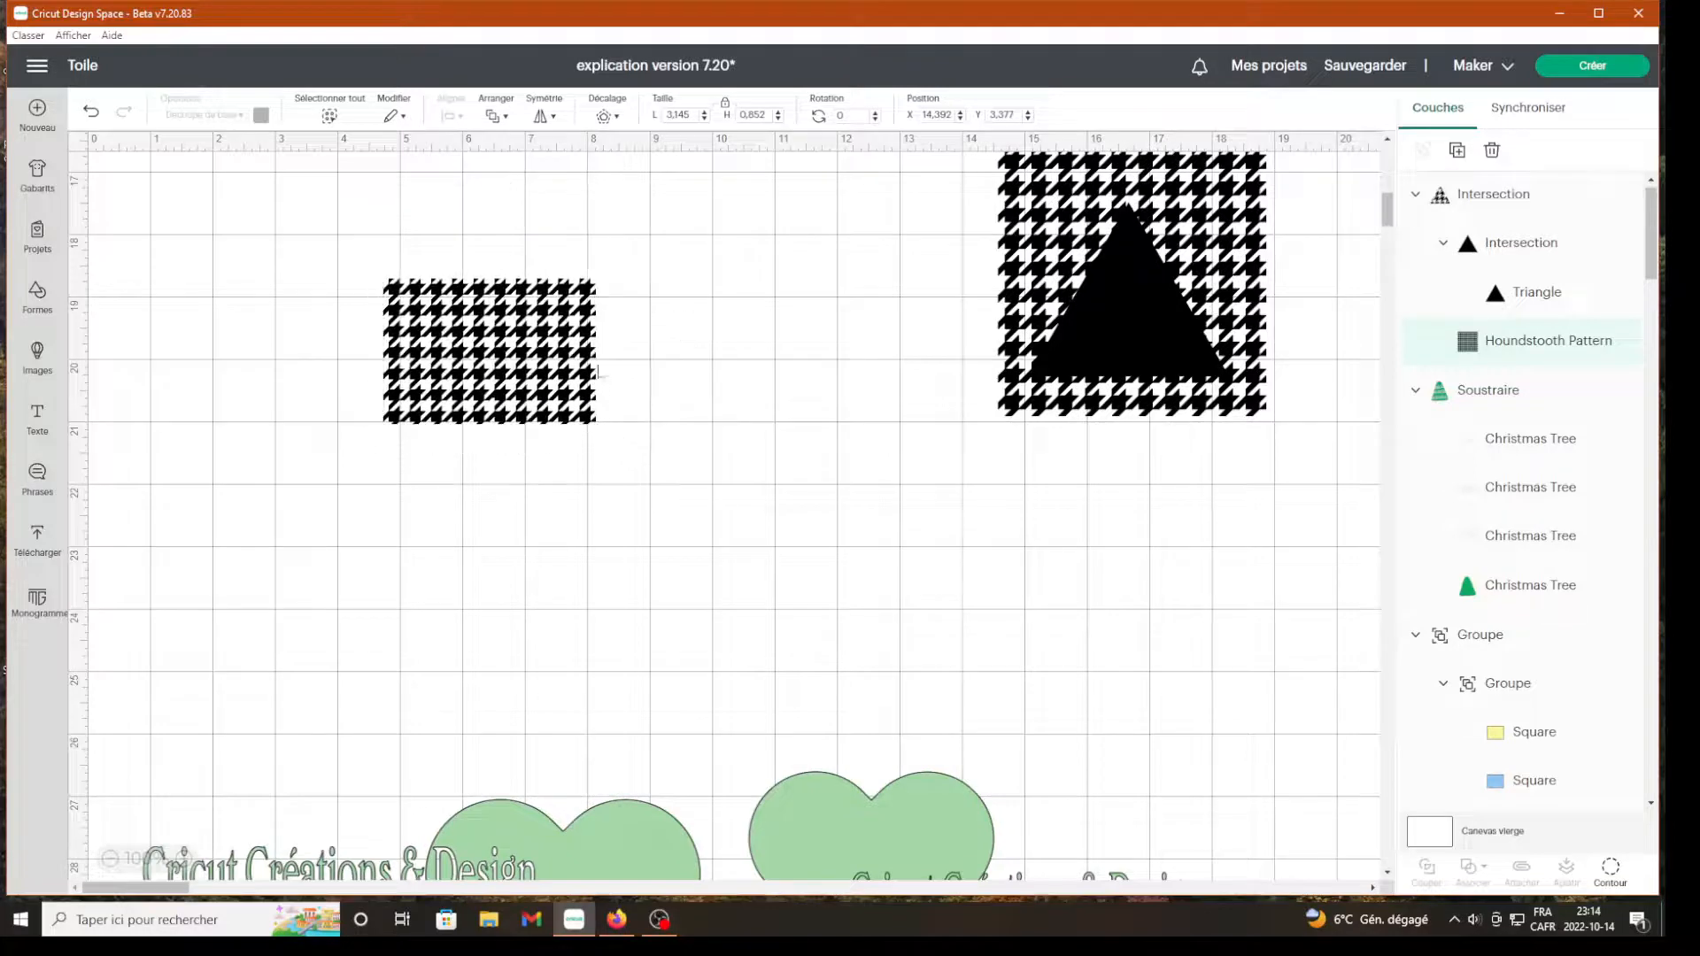
pyautogui.click(661, 383)
pyautogui.click(553, 381)
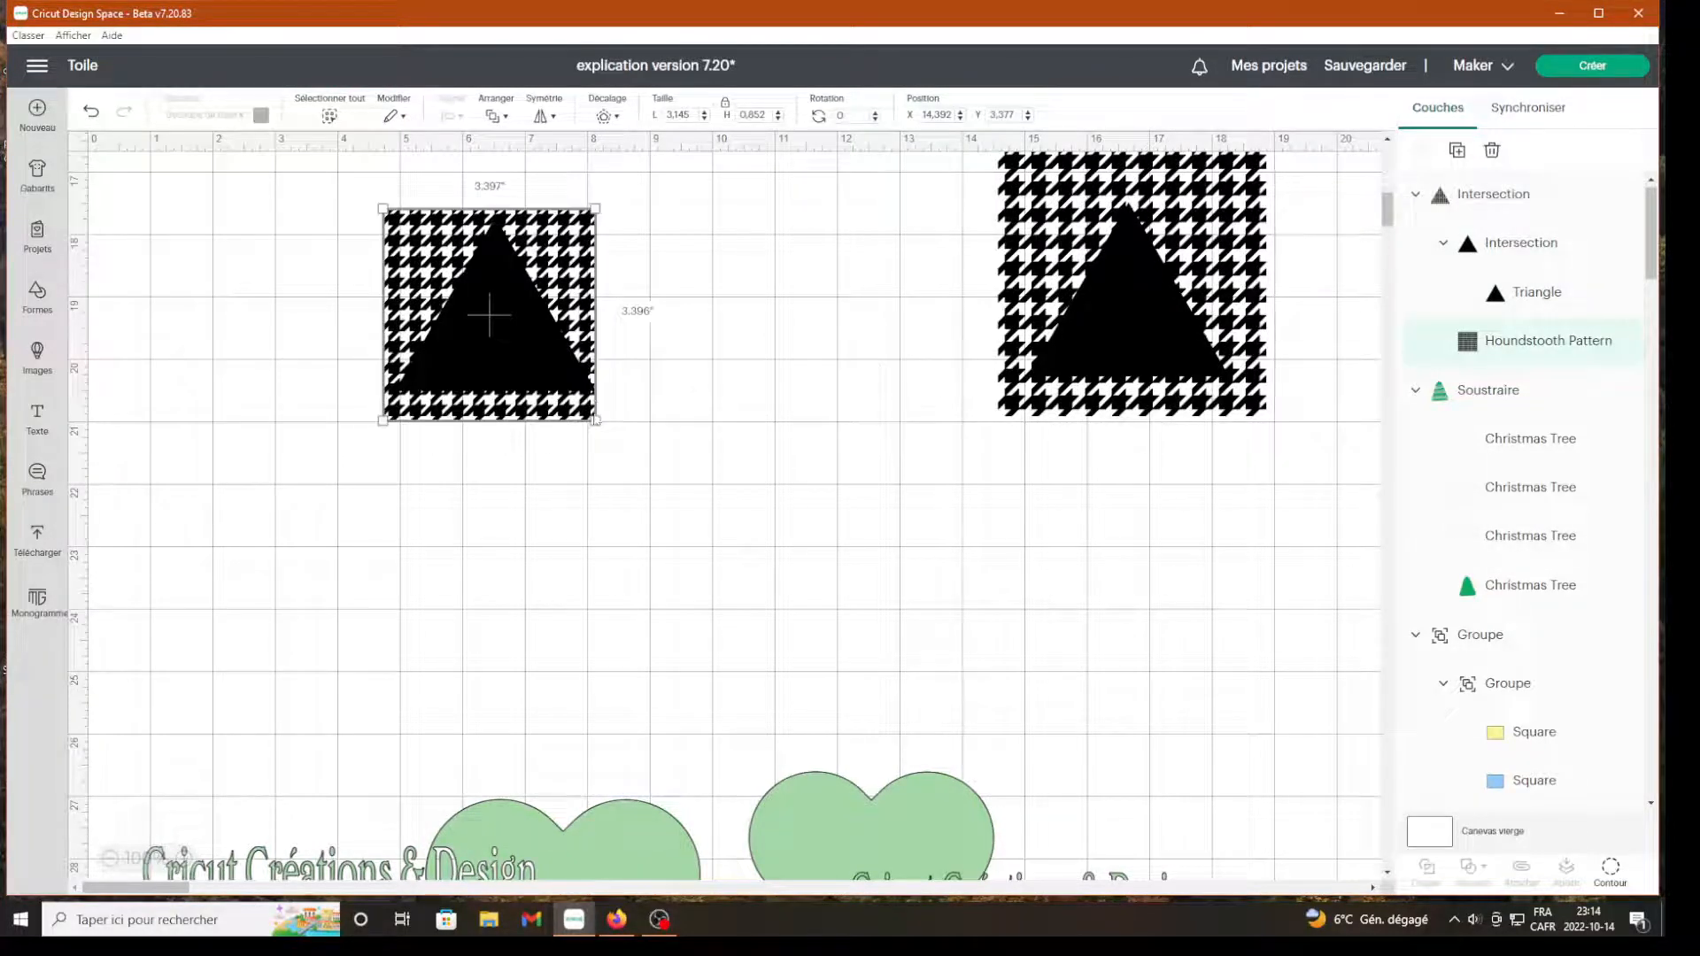
pyautogui.moveTo(594, 421); pyautogui.dragTo(555, 380)
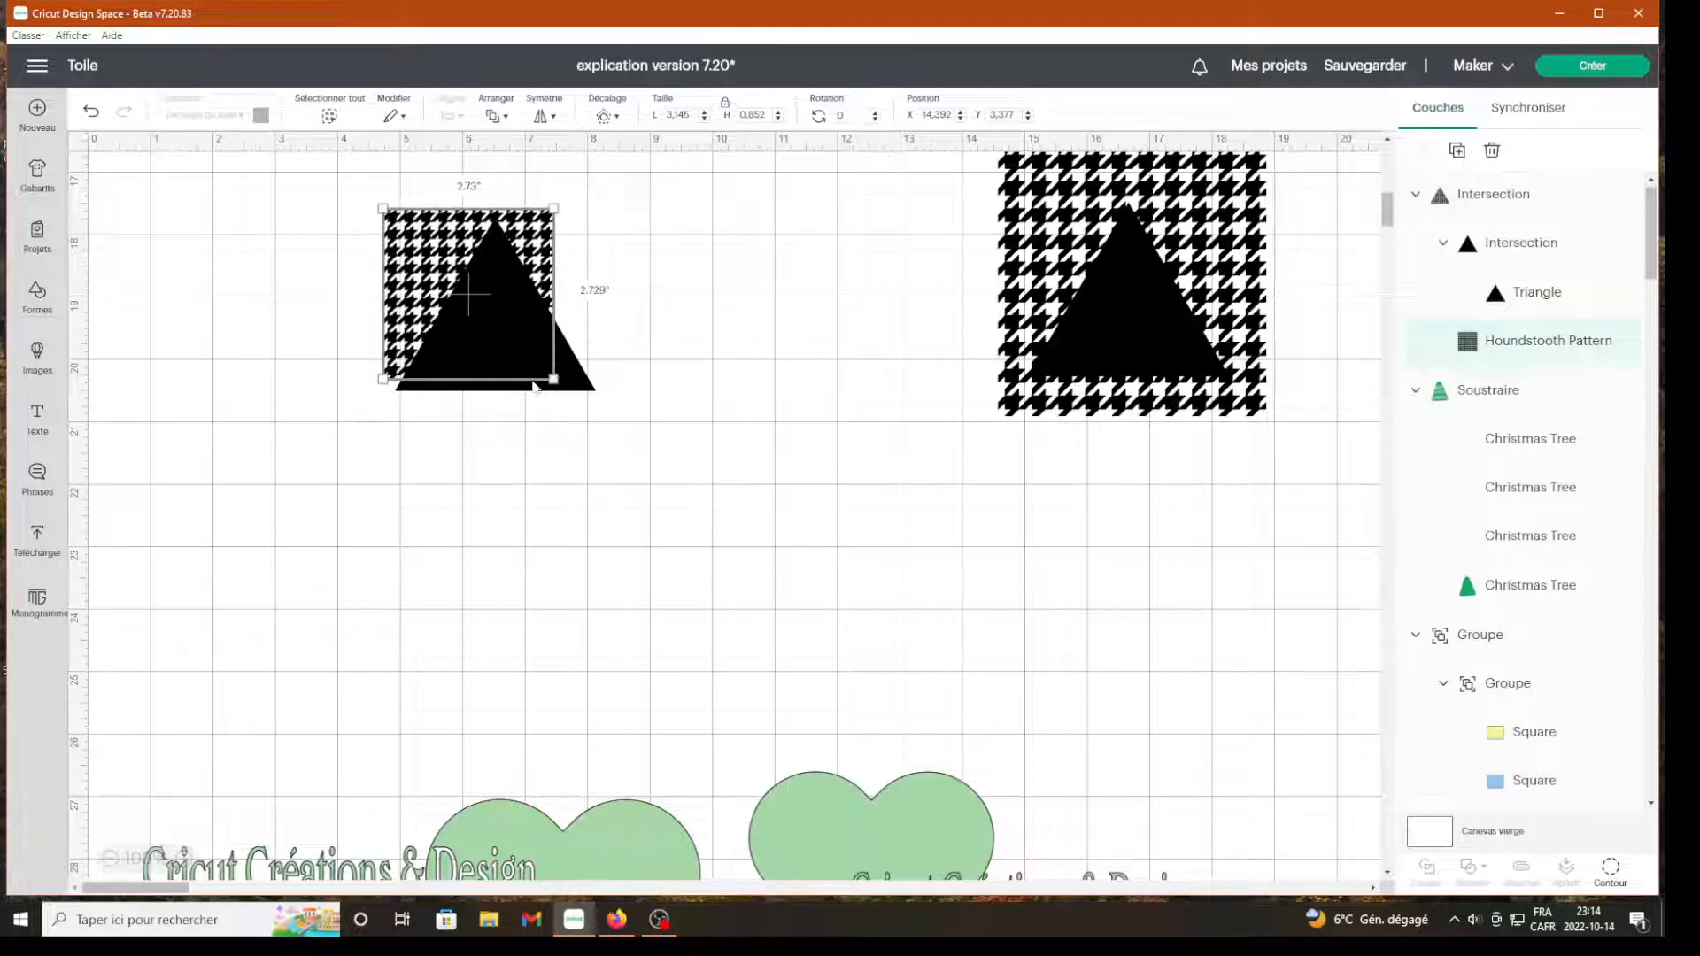
pyautogui.click(539, 425)
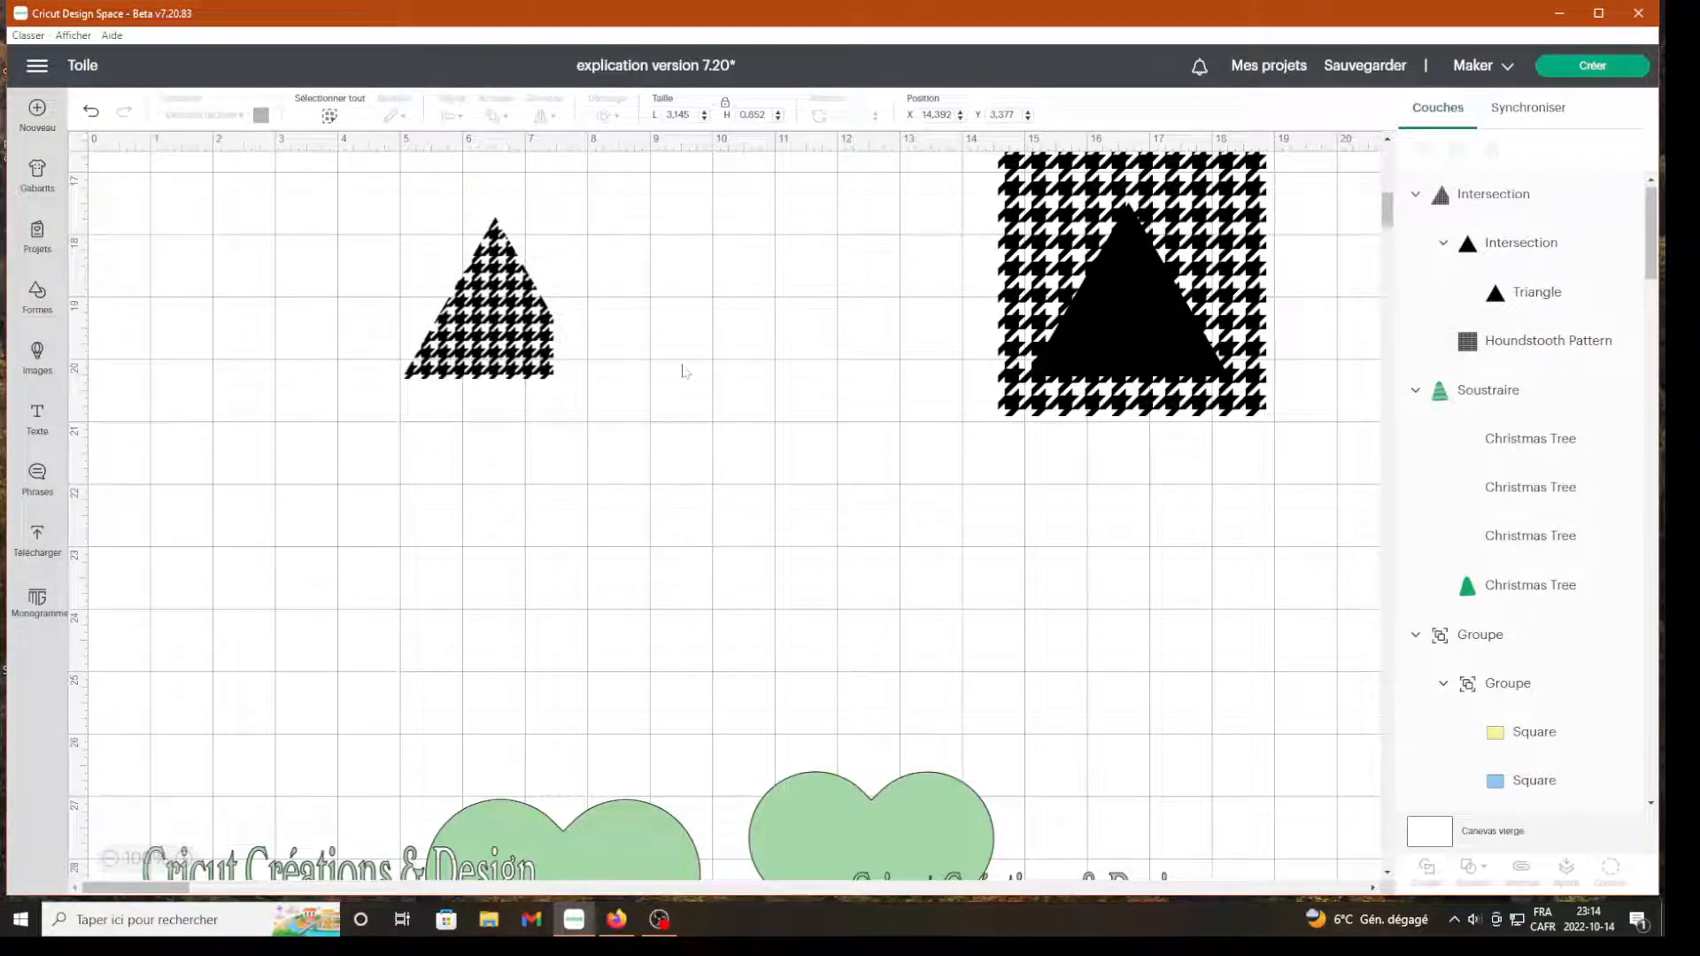
# Enlarge the intersection's houndstooth pattern to about 9.2 inches wide so it covers the whole triangle
pyautogui.click(1481, 346)
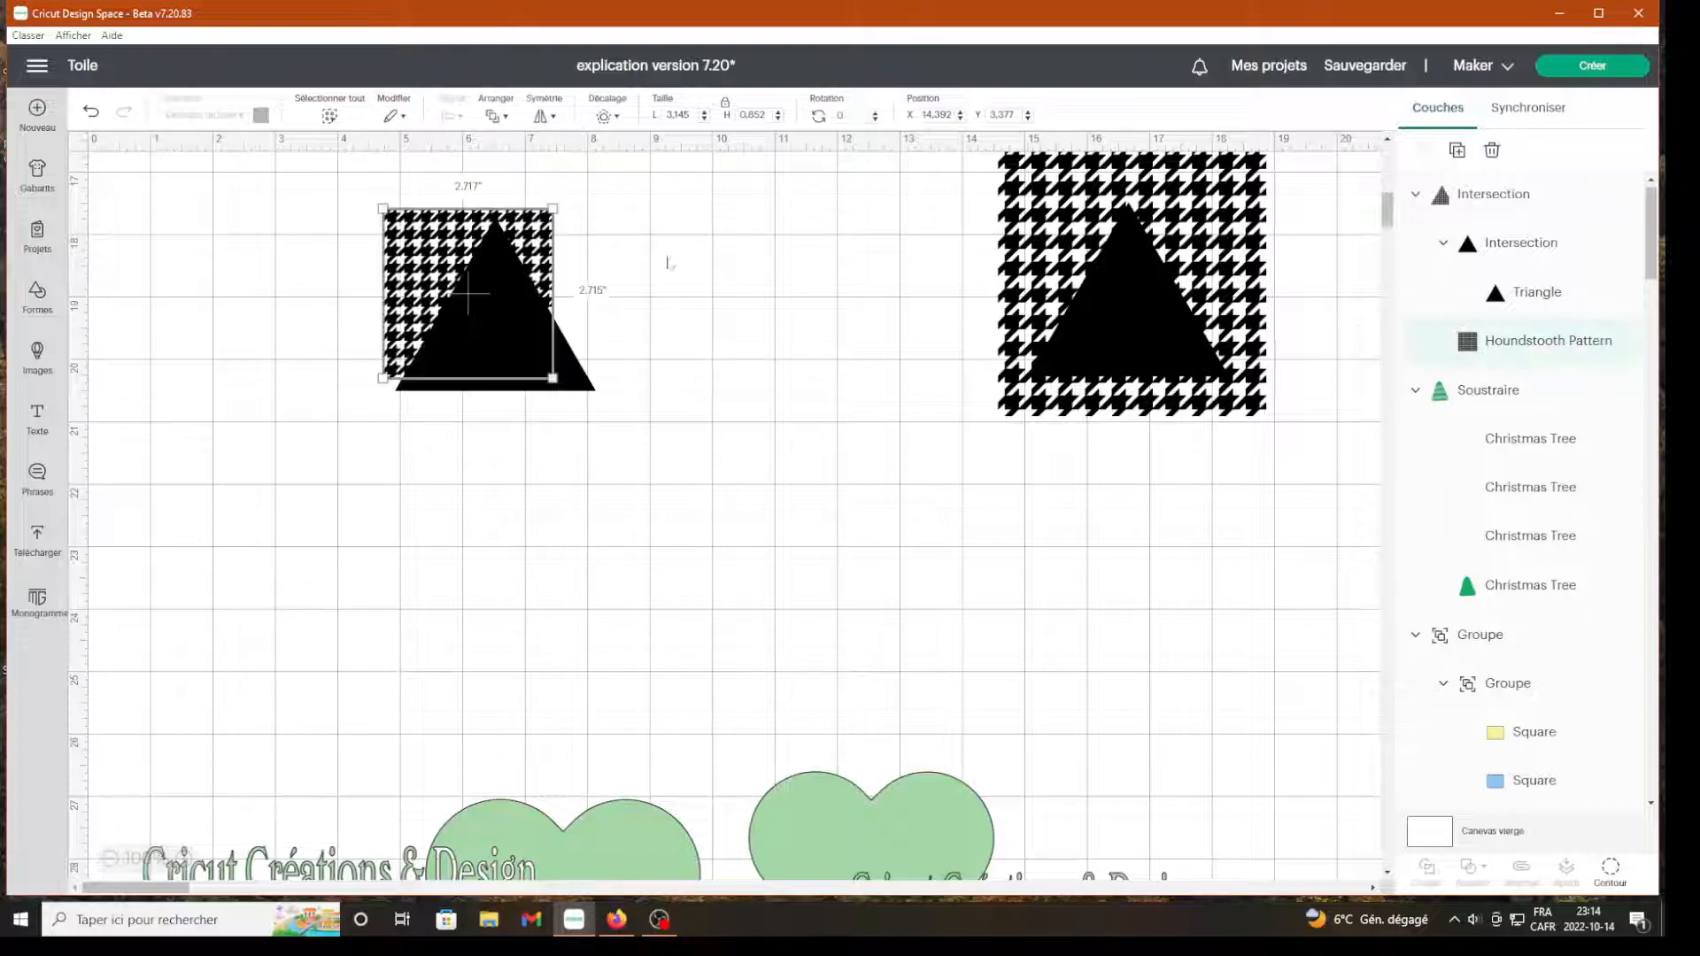
pyautogui.moveTo(552, 378); pyautogui.dragTo(946, 666)
pyautogui.click(1032, 643)
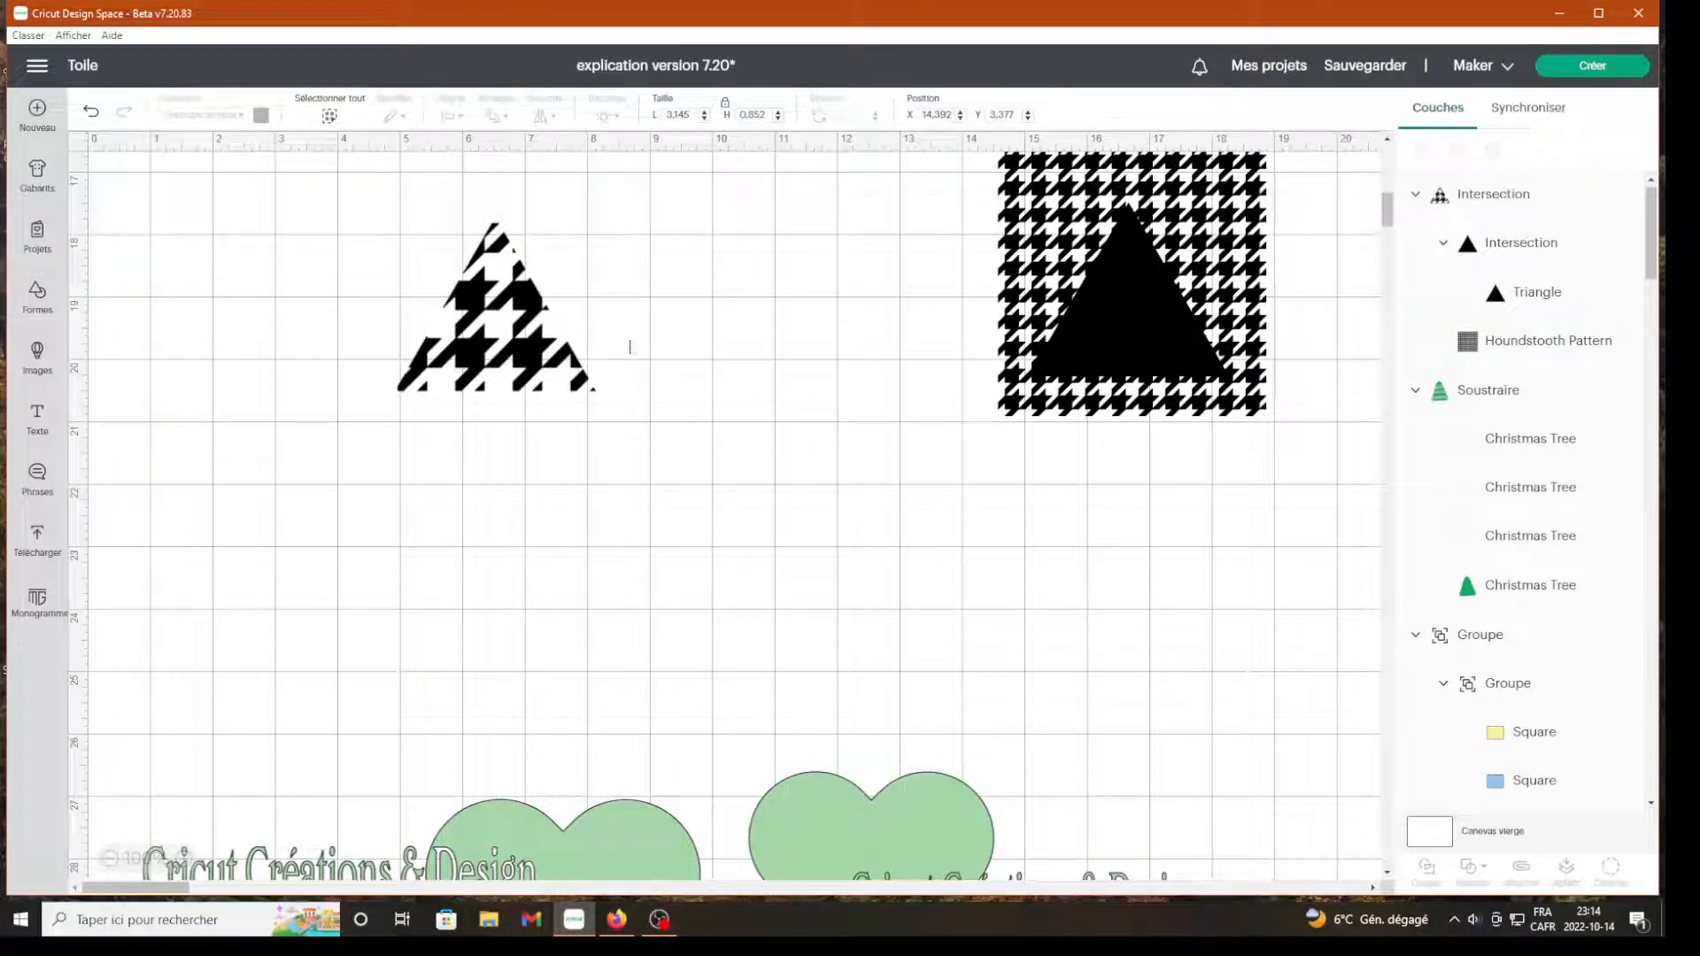
# Release the houndstooth intersection with Annuler l'intersection and scale the freed triangle and pattern down together
pyautogui.click(550, 343)
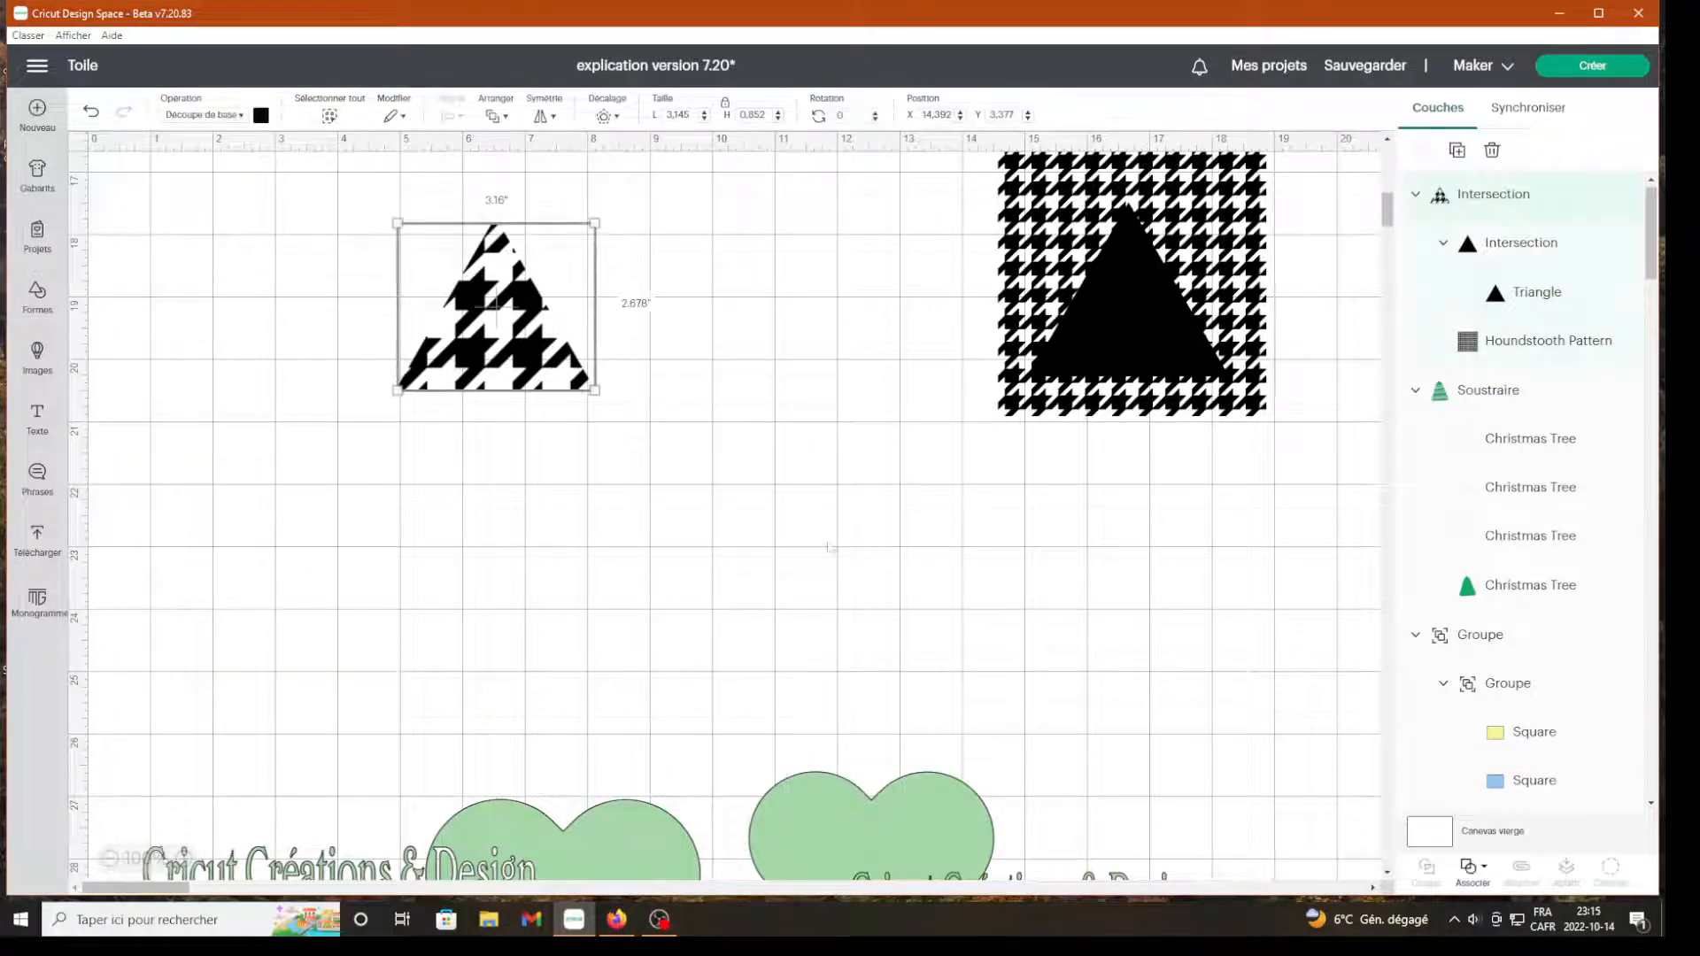
pyautogui.click(1466, 893)
pyautogui.click(1510, 814)
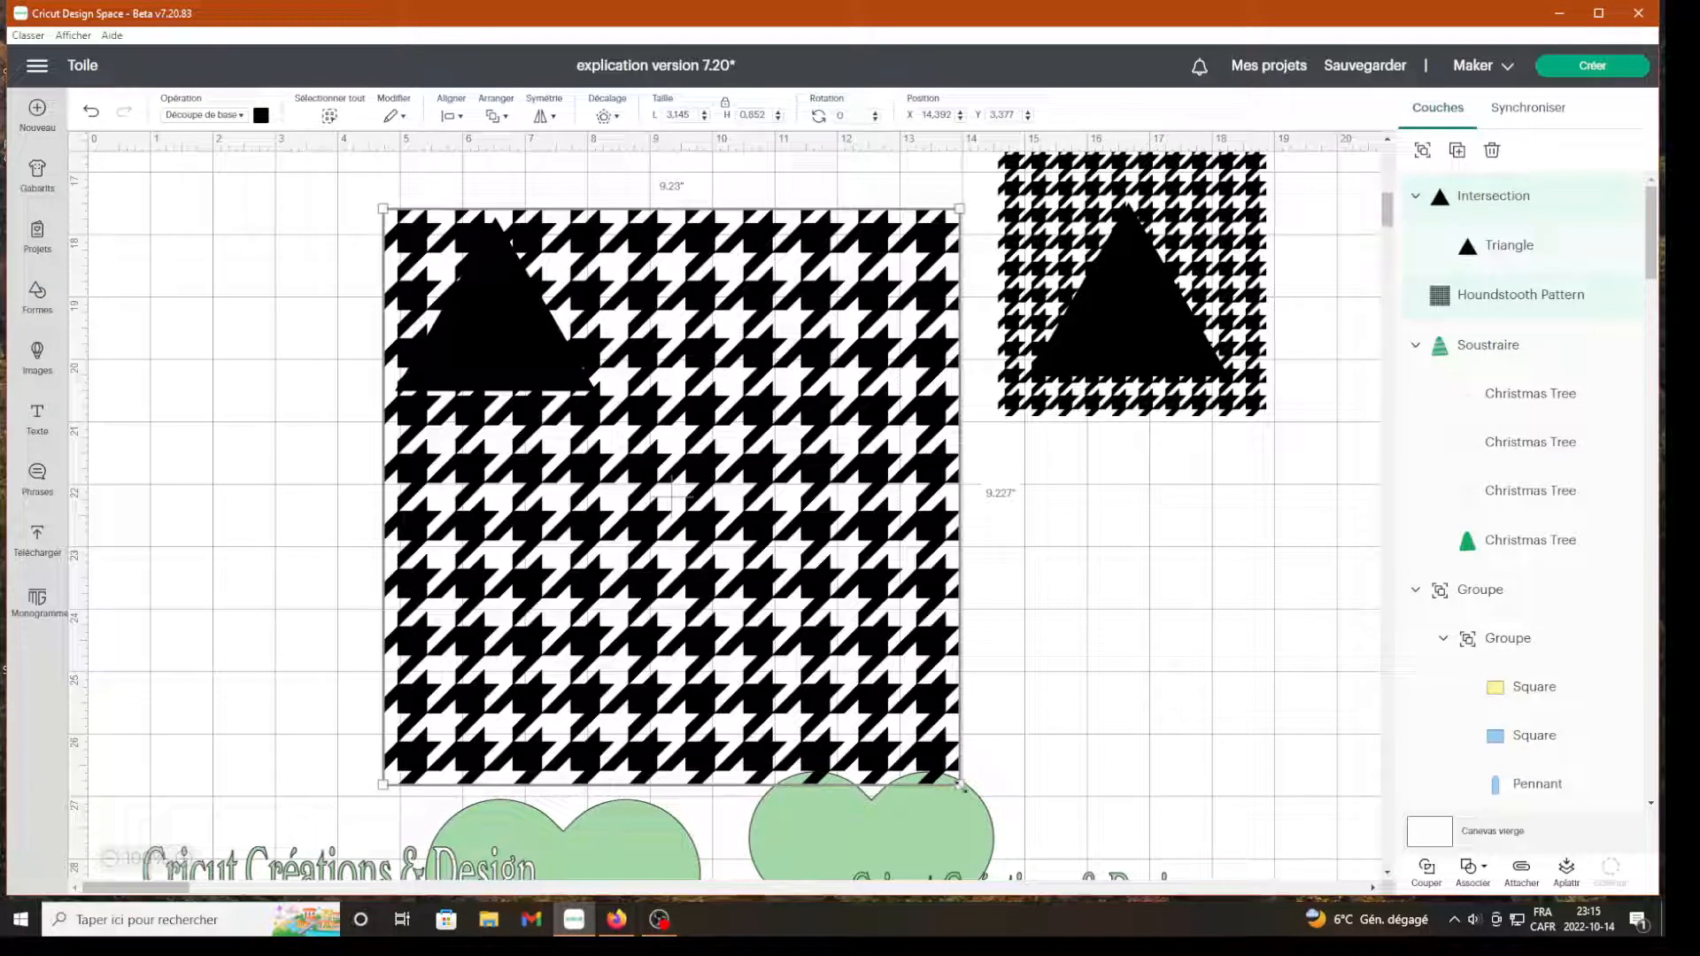
pyautogui.moveTo(960, 786); pyautogui.dragTo(611, 438)
# Move the right green heart together with its "Cricut Créations & Design" text up, away from the left heart
pyautogui.scroll(-5, 959, 513)
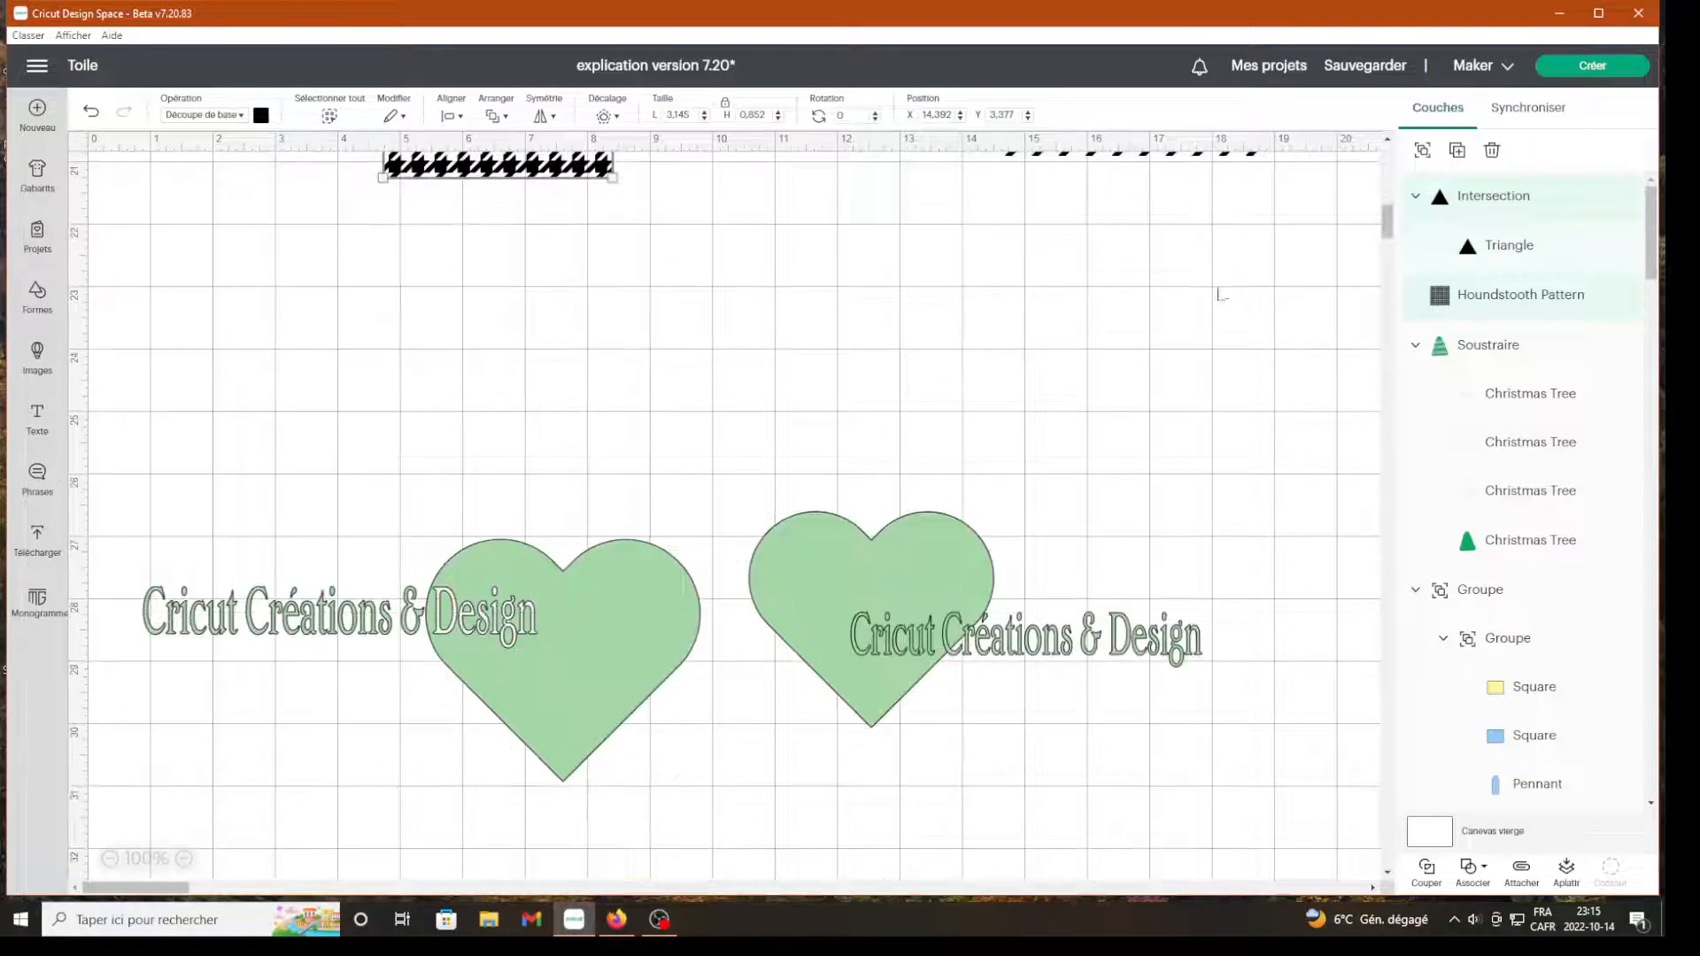
pyautogui.click(1470, 869)
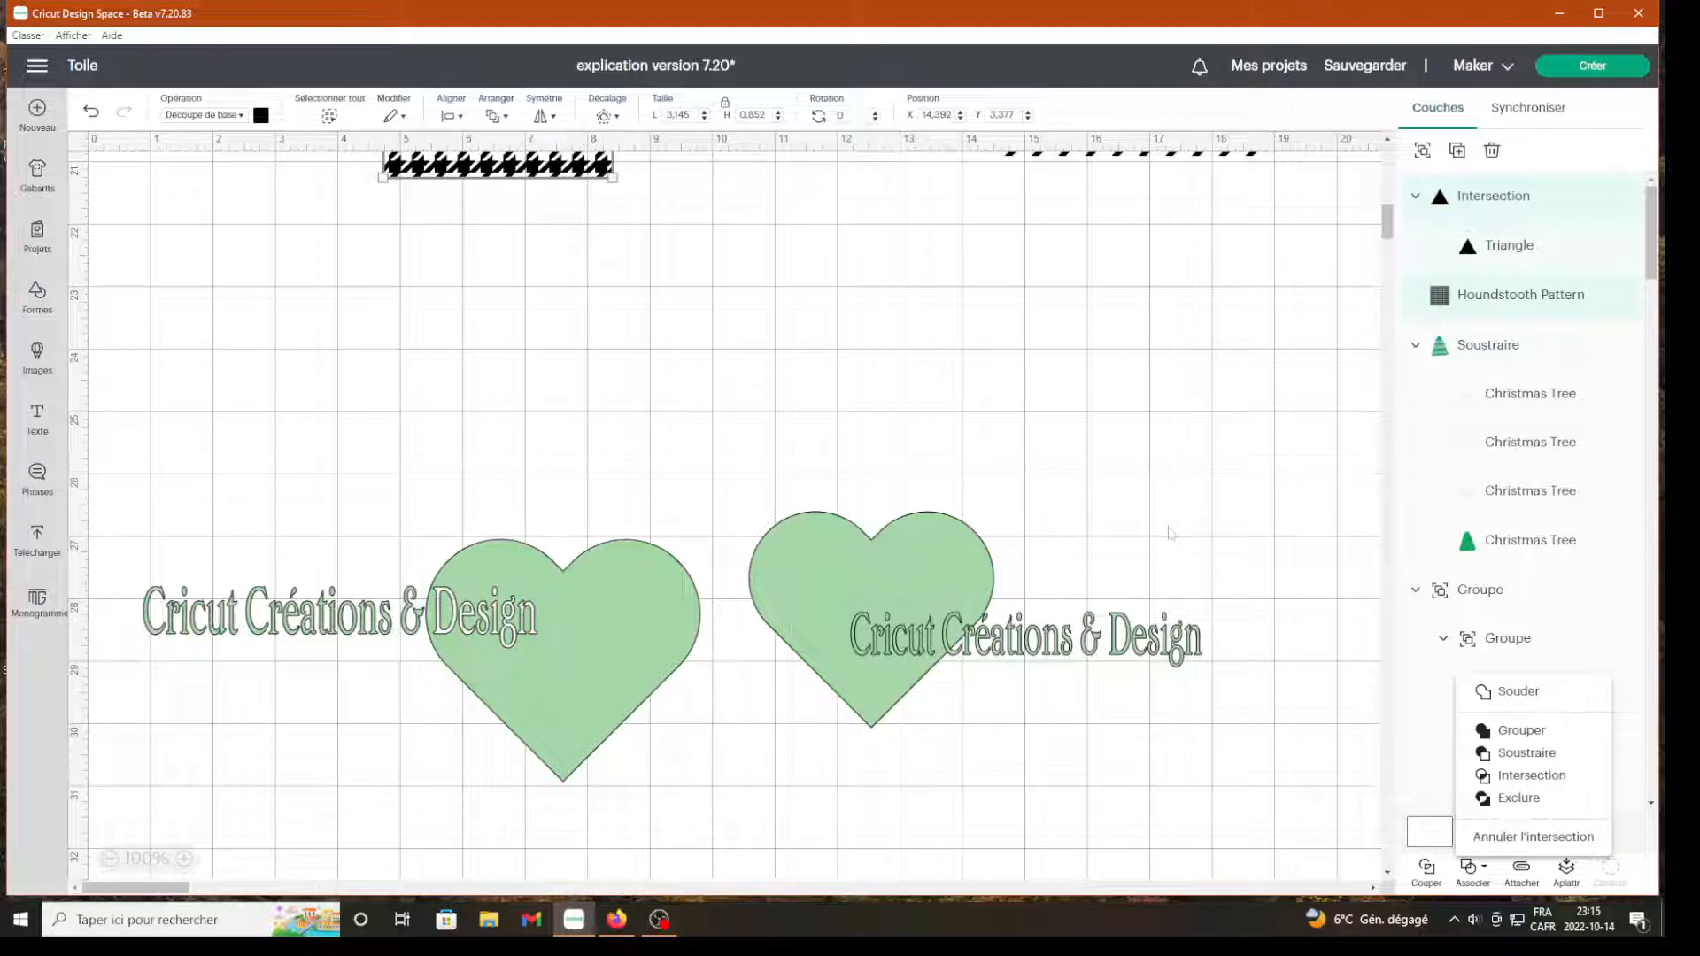
pyautogui.click(836, 505)
pyautogui.moveTo(742, 494); pyautogui.dragTo(1275, 713)
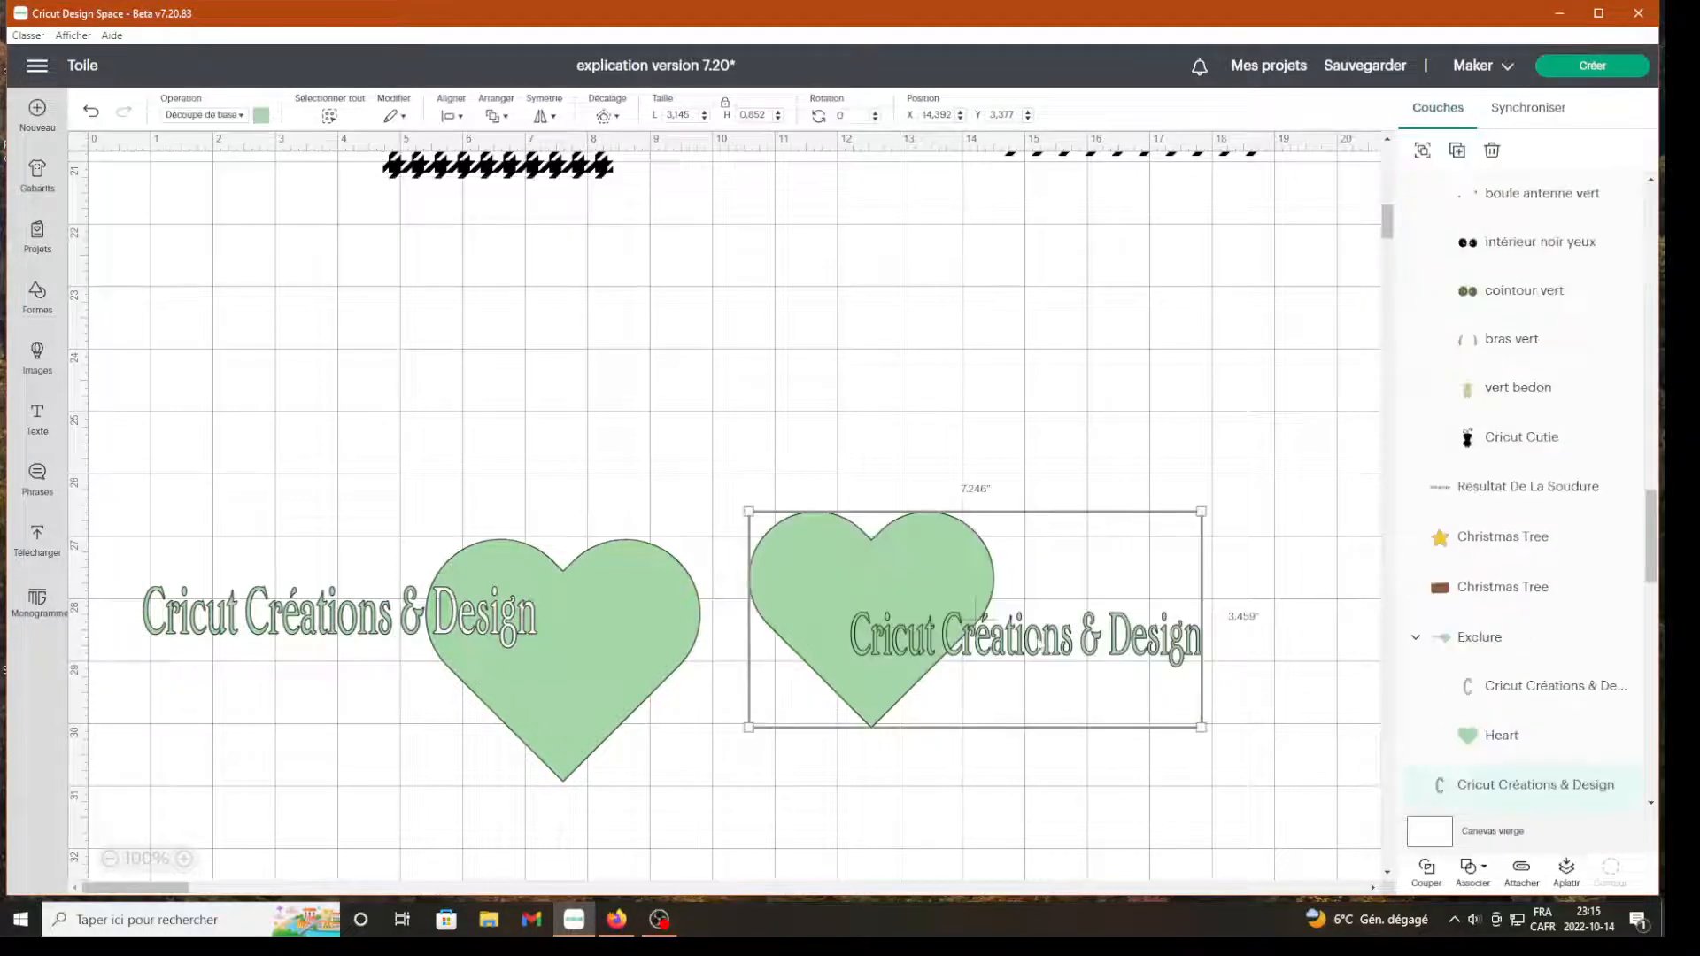
pyautogui.moveTo(1039, 641); pyautogui.dragTo(1078, 495)
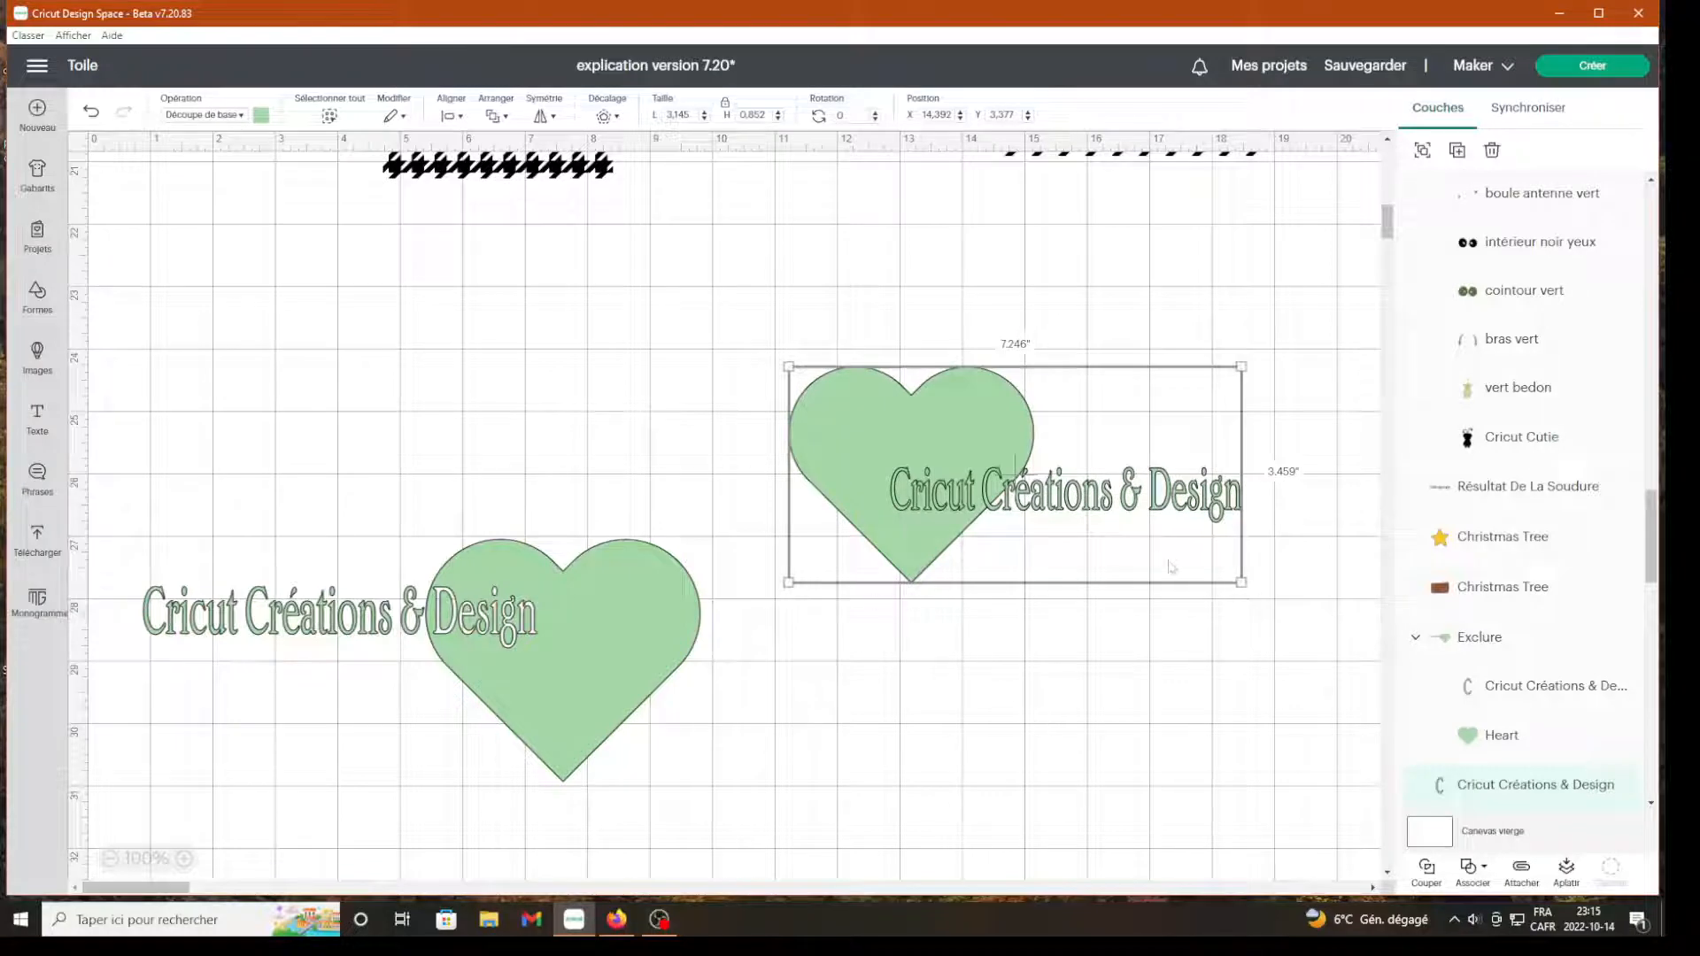
# Recolour the right heart's "Cricut Créations & Design" text golden yellow and position it overlapping the heart's right side
pyautogui.click(1128, 535)
pyautogui.moveTo(1141, 508); pyautogui.dragTo(1179, 590)
pyautogui.click(262, 116)
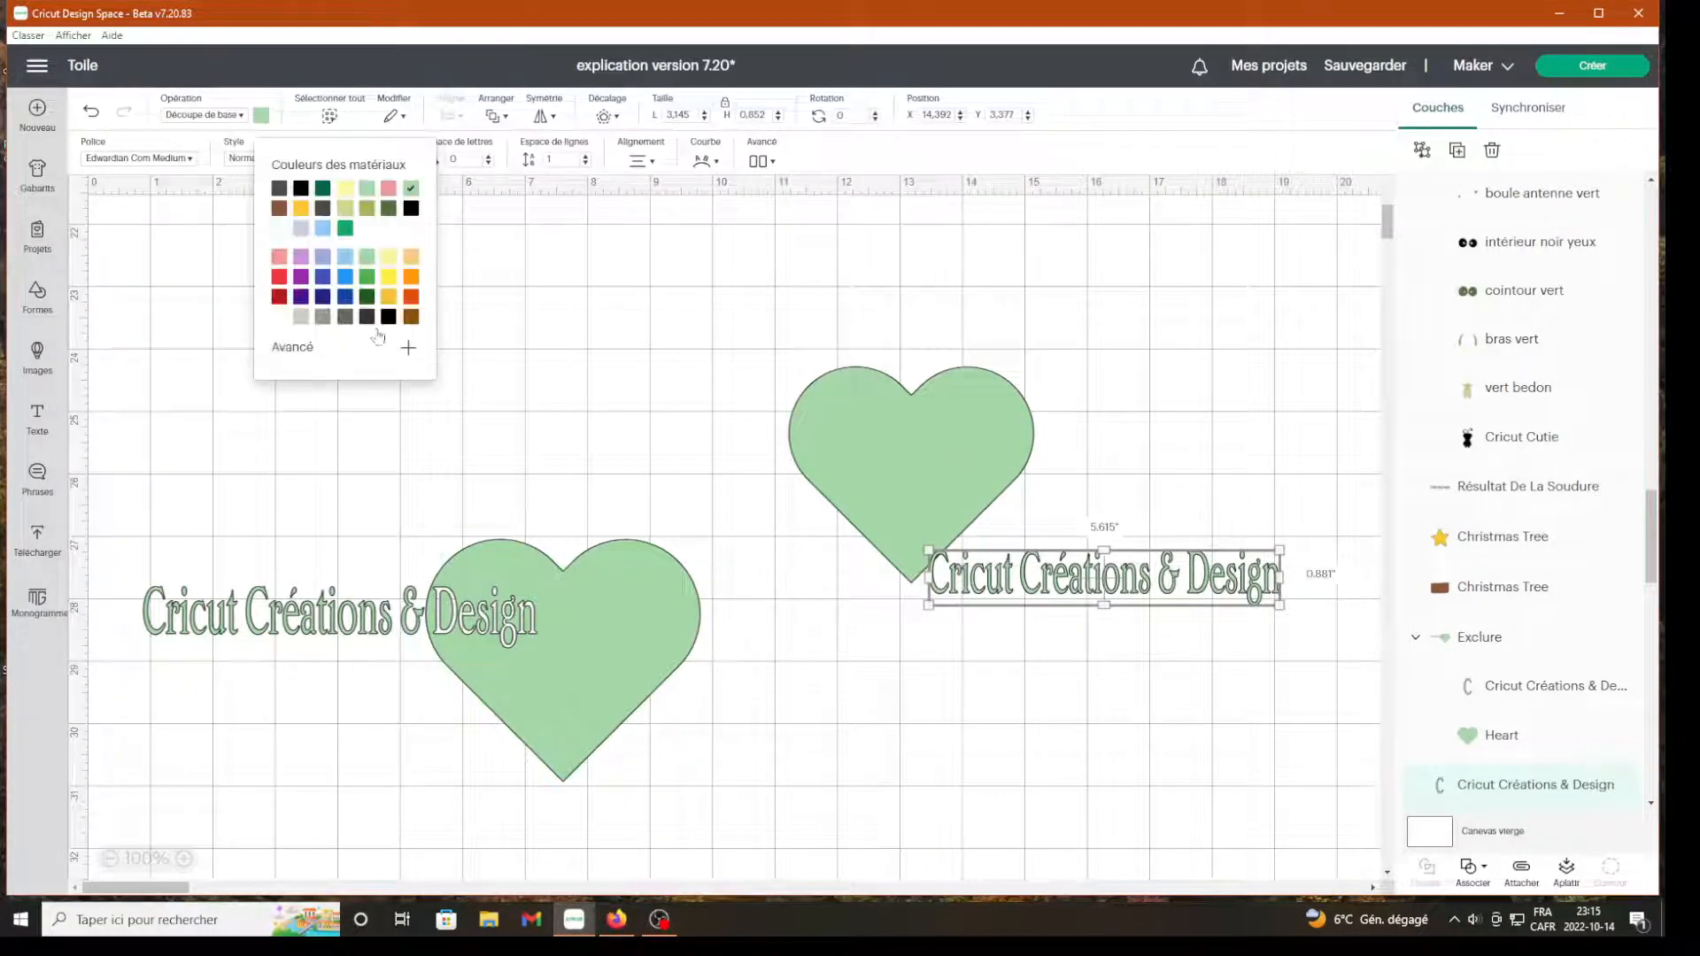
pyautogui.click(300, 210)
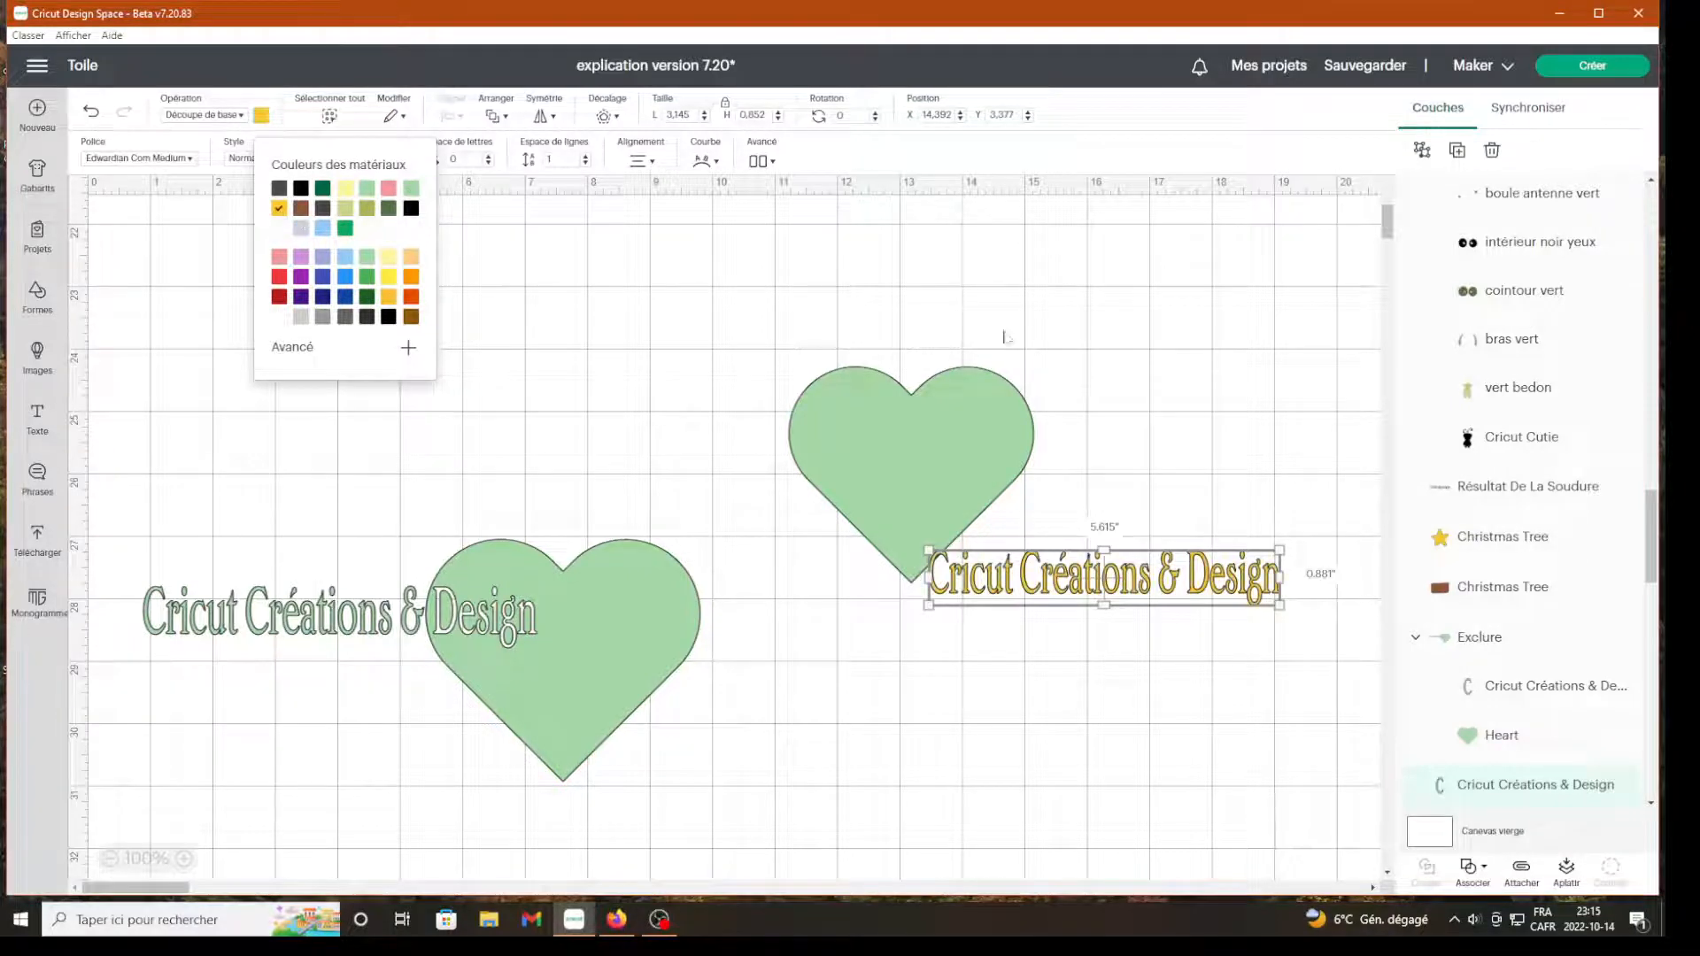
pyautogui.click(1111, 702)
pyautogui.moveTo(1156, 584); pyautogui.dragTo(1174, 441)
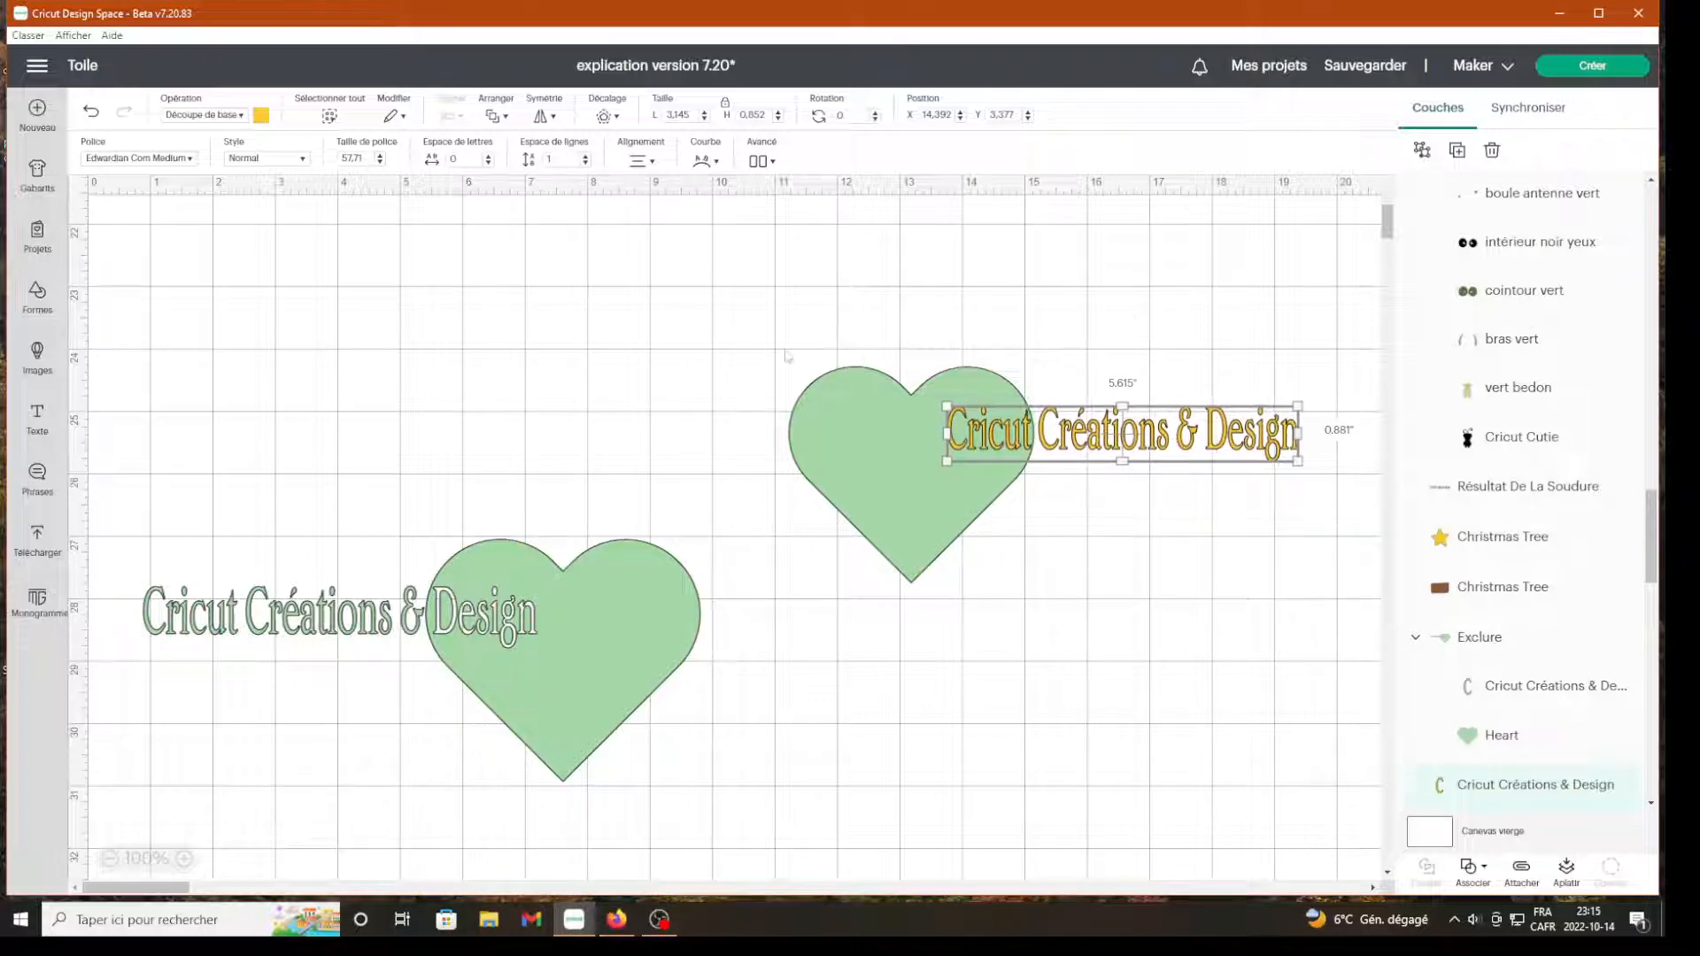
# Combine the right green heart and its yellow text with Exclure
pyautogui.moveTo(785, 356); pyautogui.dragTo(1332, 568)
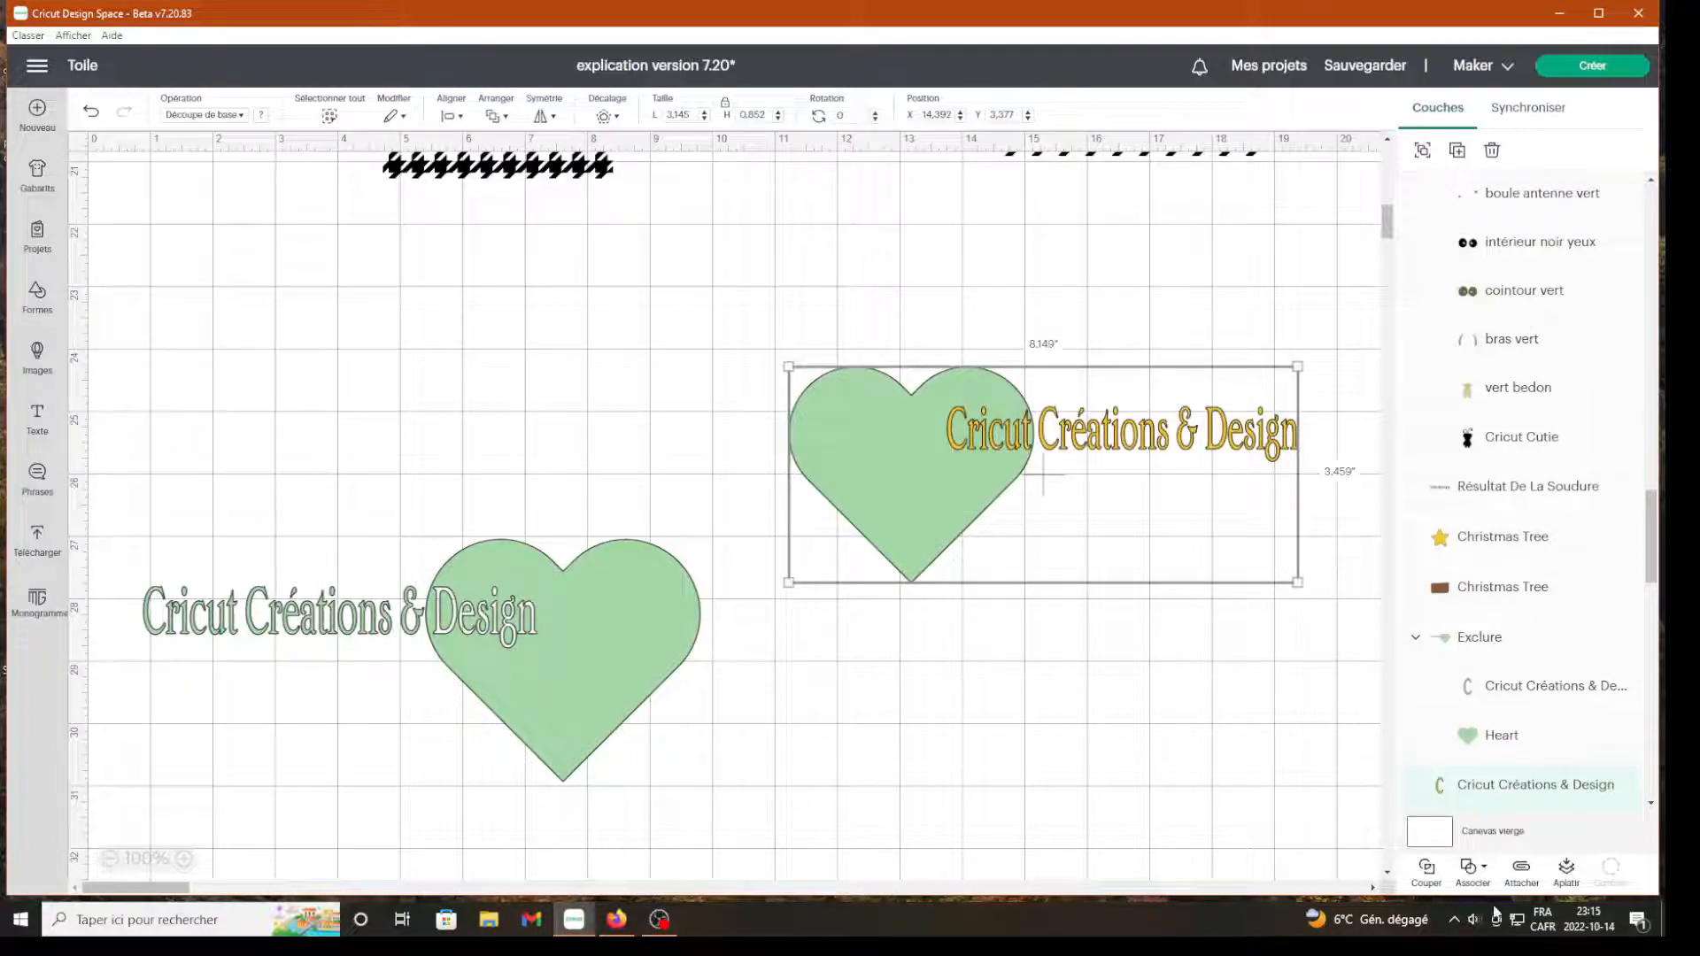
pyautogui.click(1476, 885)
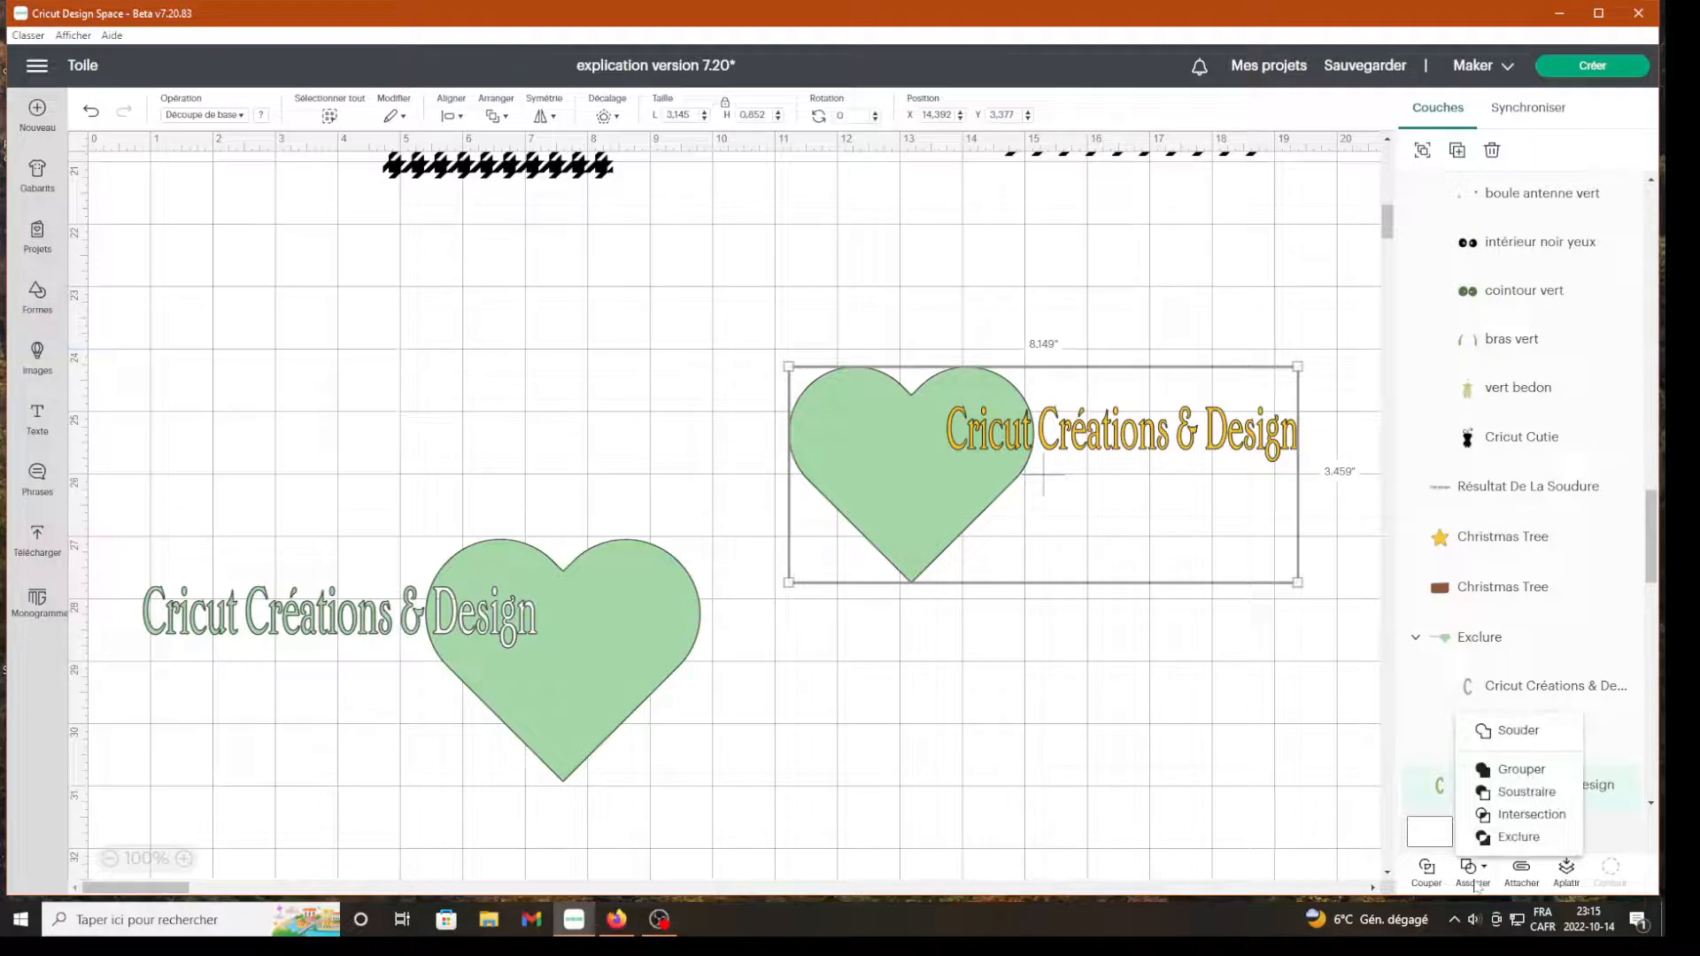
pyautogui.click(1512, 841)
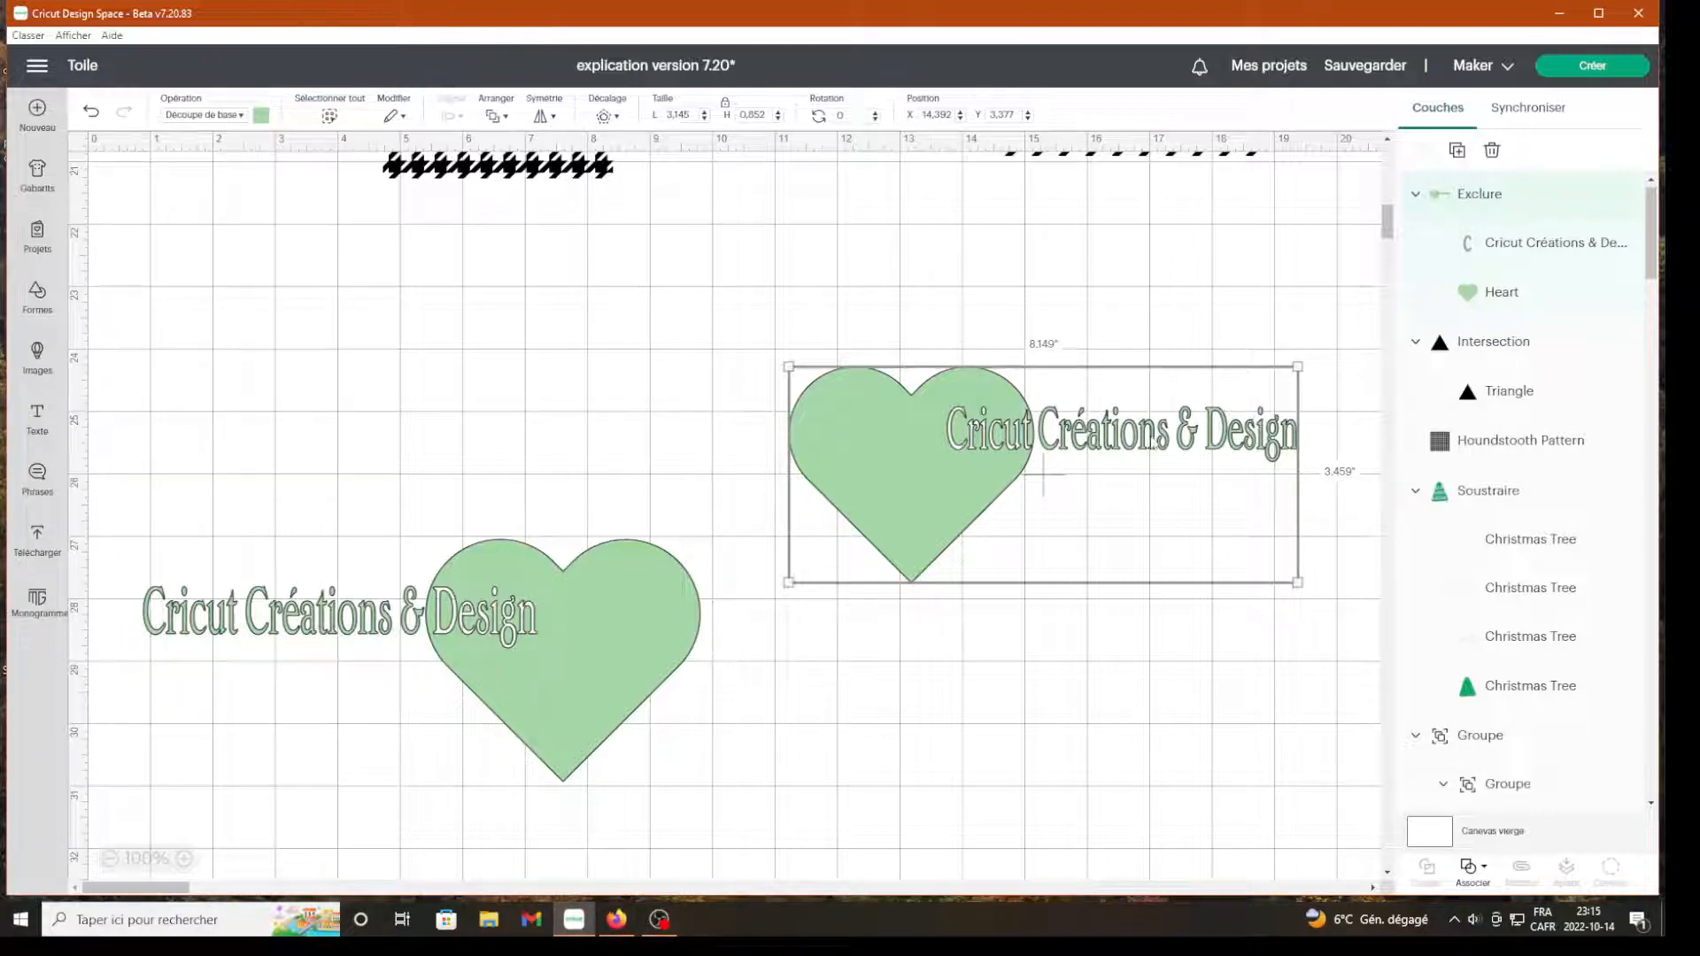
pyautogui.click(1054, 683)
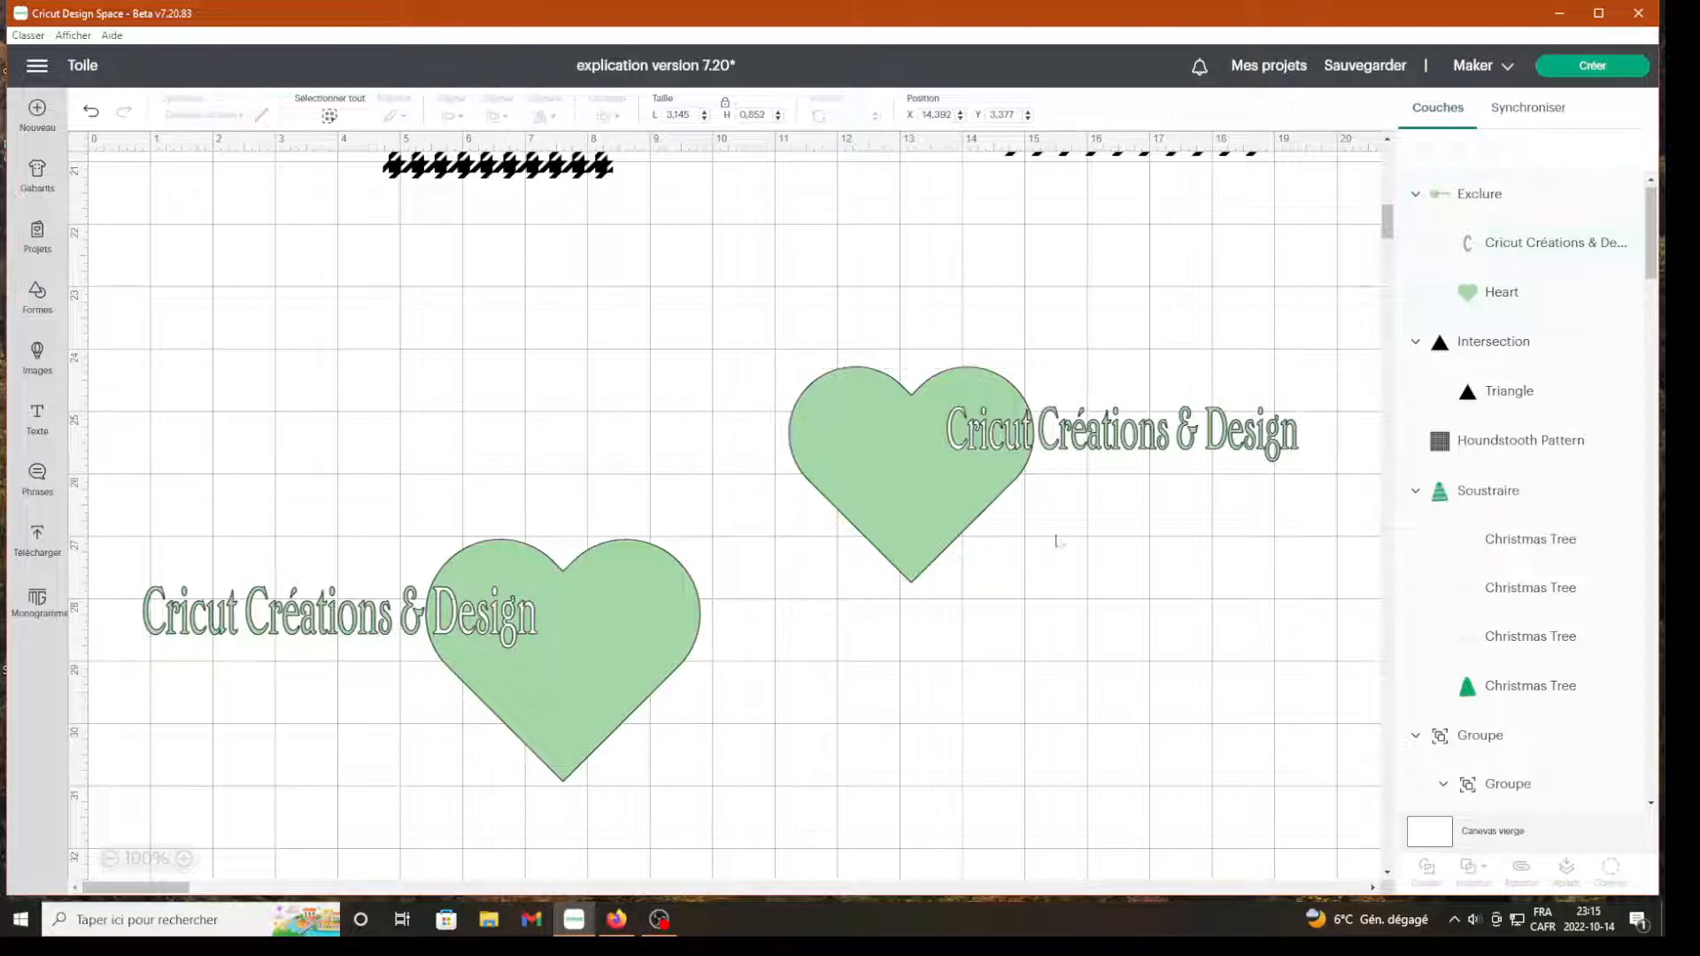
# Release the right heart's exclusion with Annuler l'exclusion and move its text across the heart's left side
pyautogui.click(1020, 468)
pyautogui.click(1485, 881)
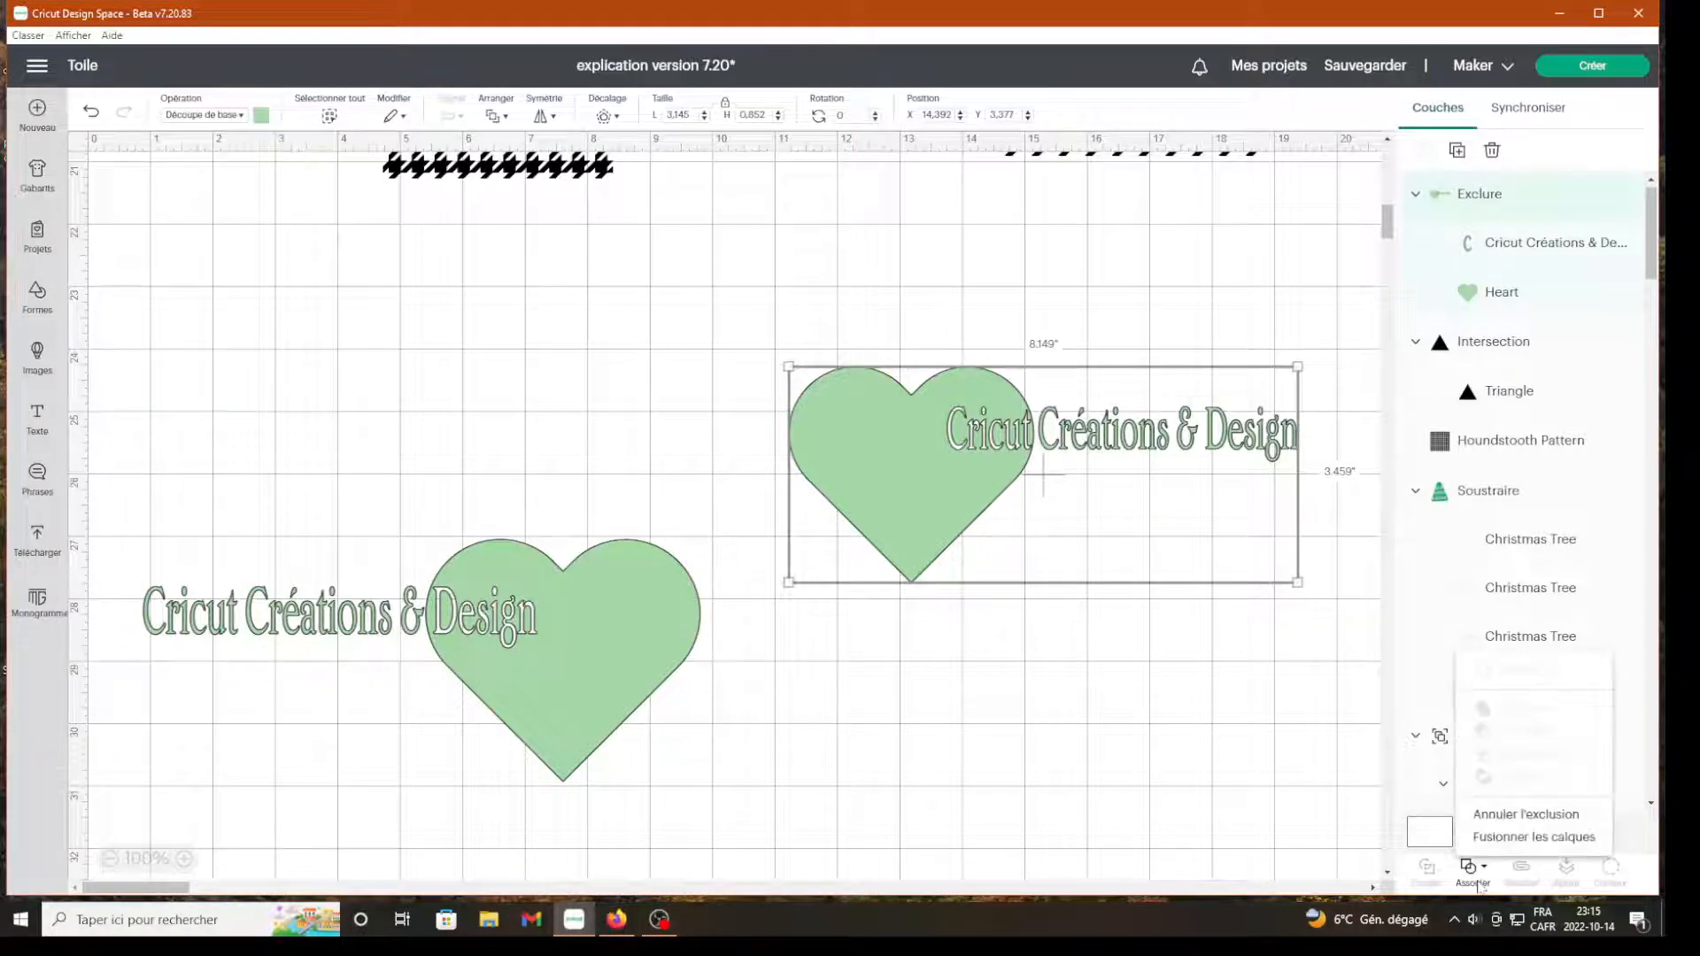
pyautogui.click(1515, 823)
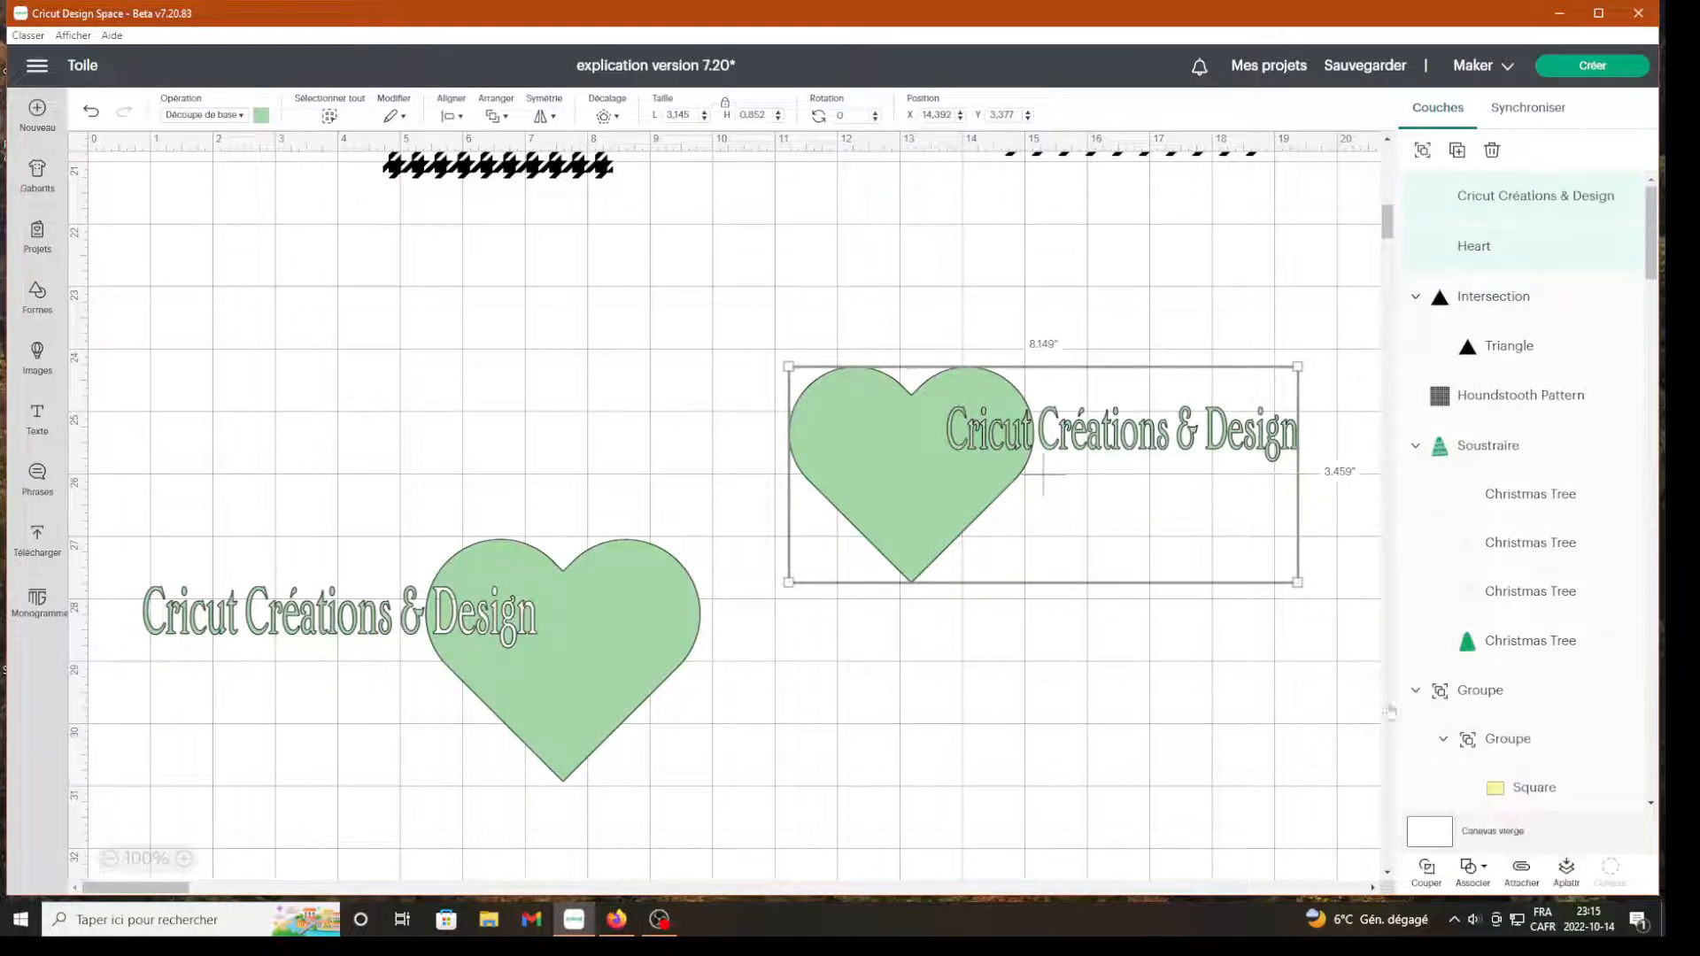
pyautogui.moveTo(1207, 448); pyautogui.dragTo(873, 437)
pyautogui.click(1184, 649)
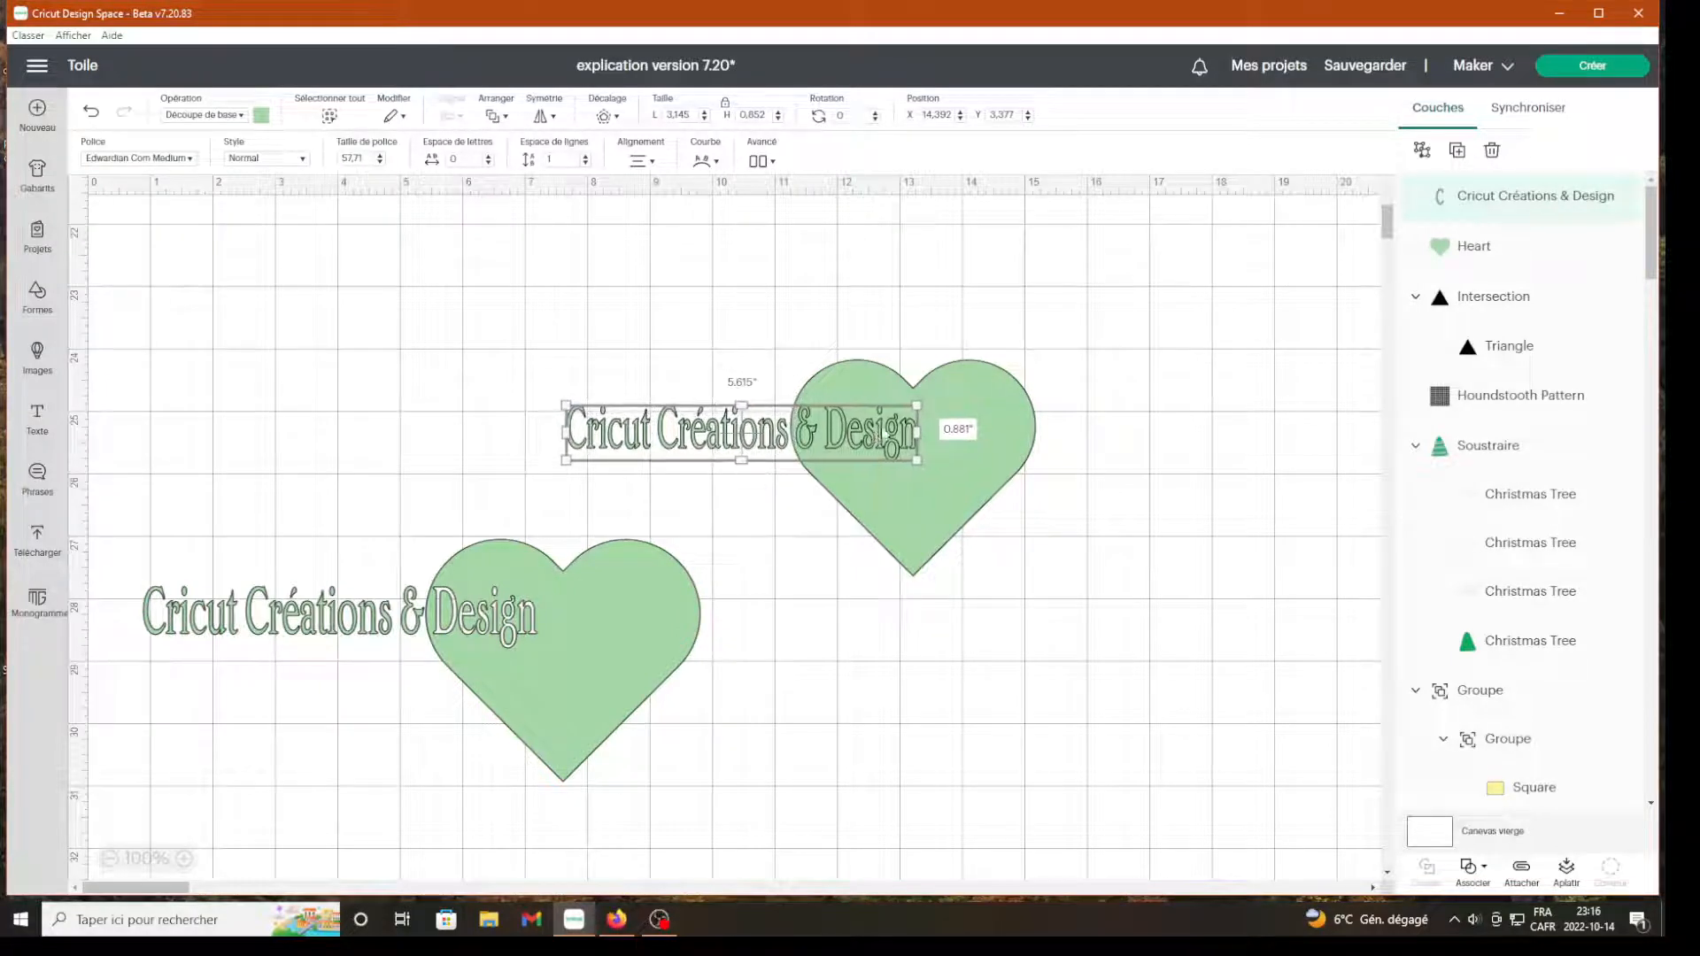
pyautogui.moveTo(572, 317)
pyautogui.mouseDown()
pyautogui.moveTo(1107, 493)
pyautogui.moveTo(1105, 513)
pyautogui.mouseUp()
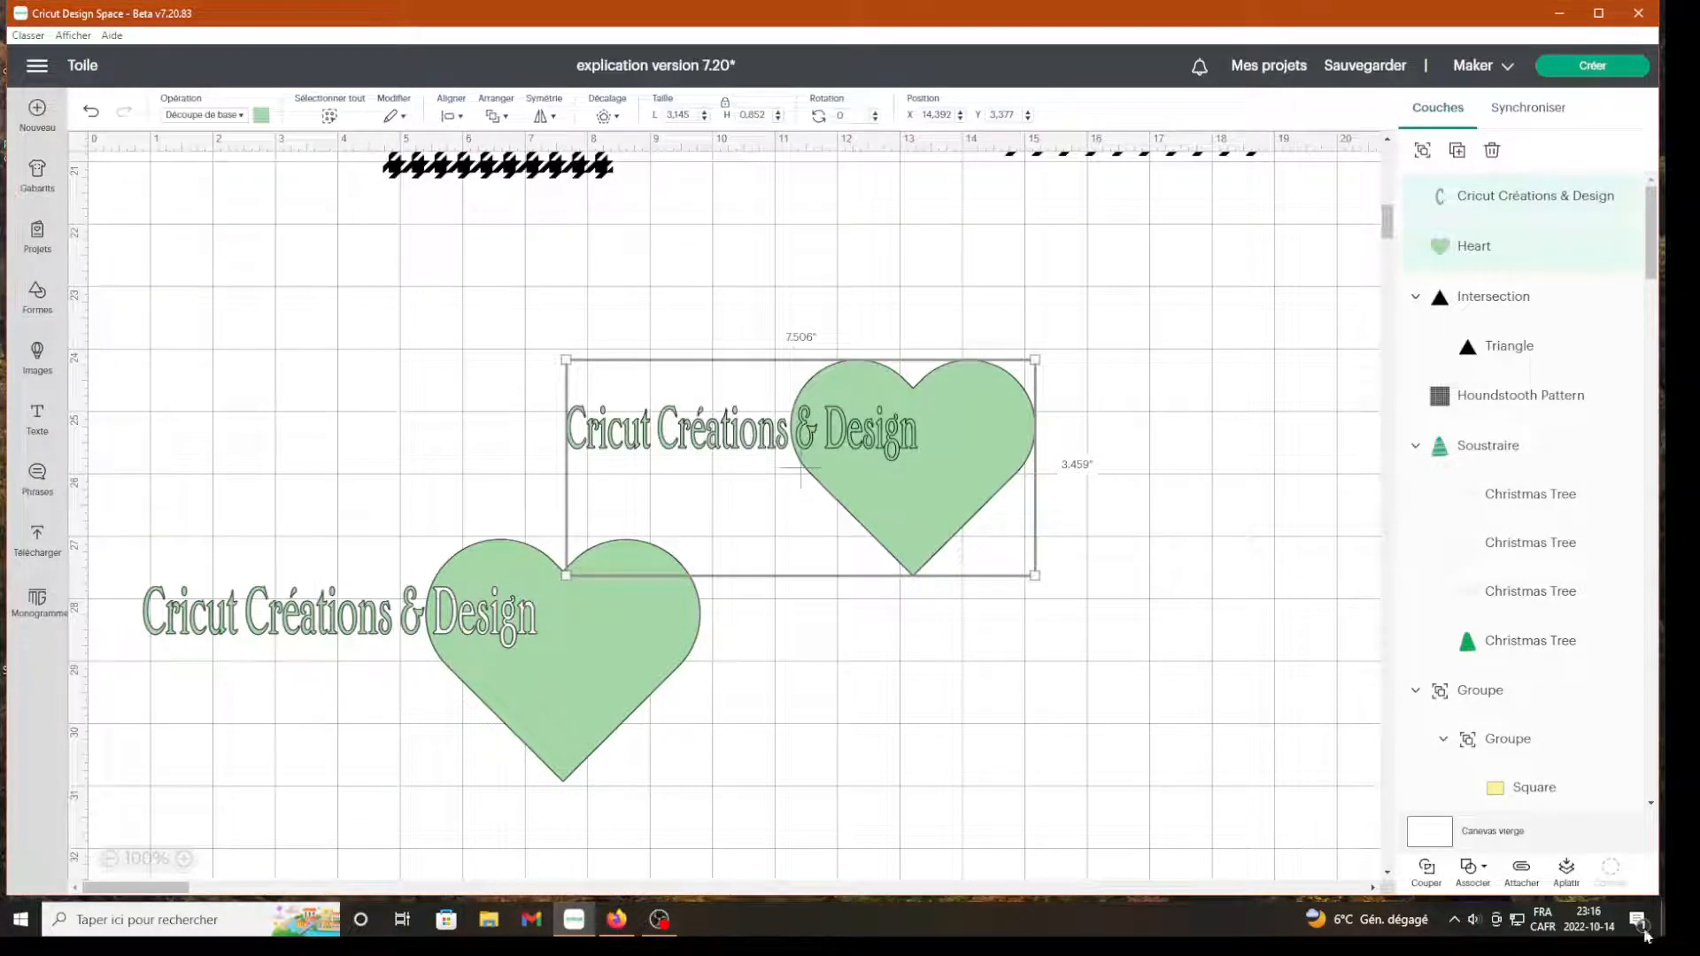
pyautogui.click(1466, 886)
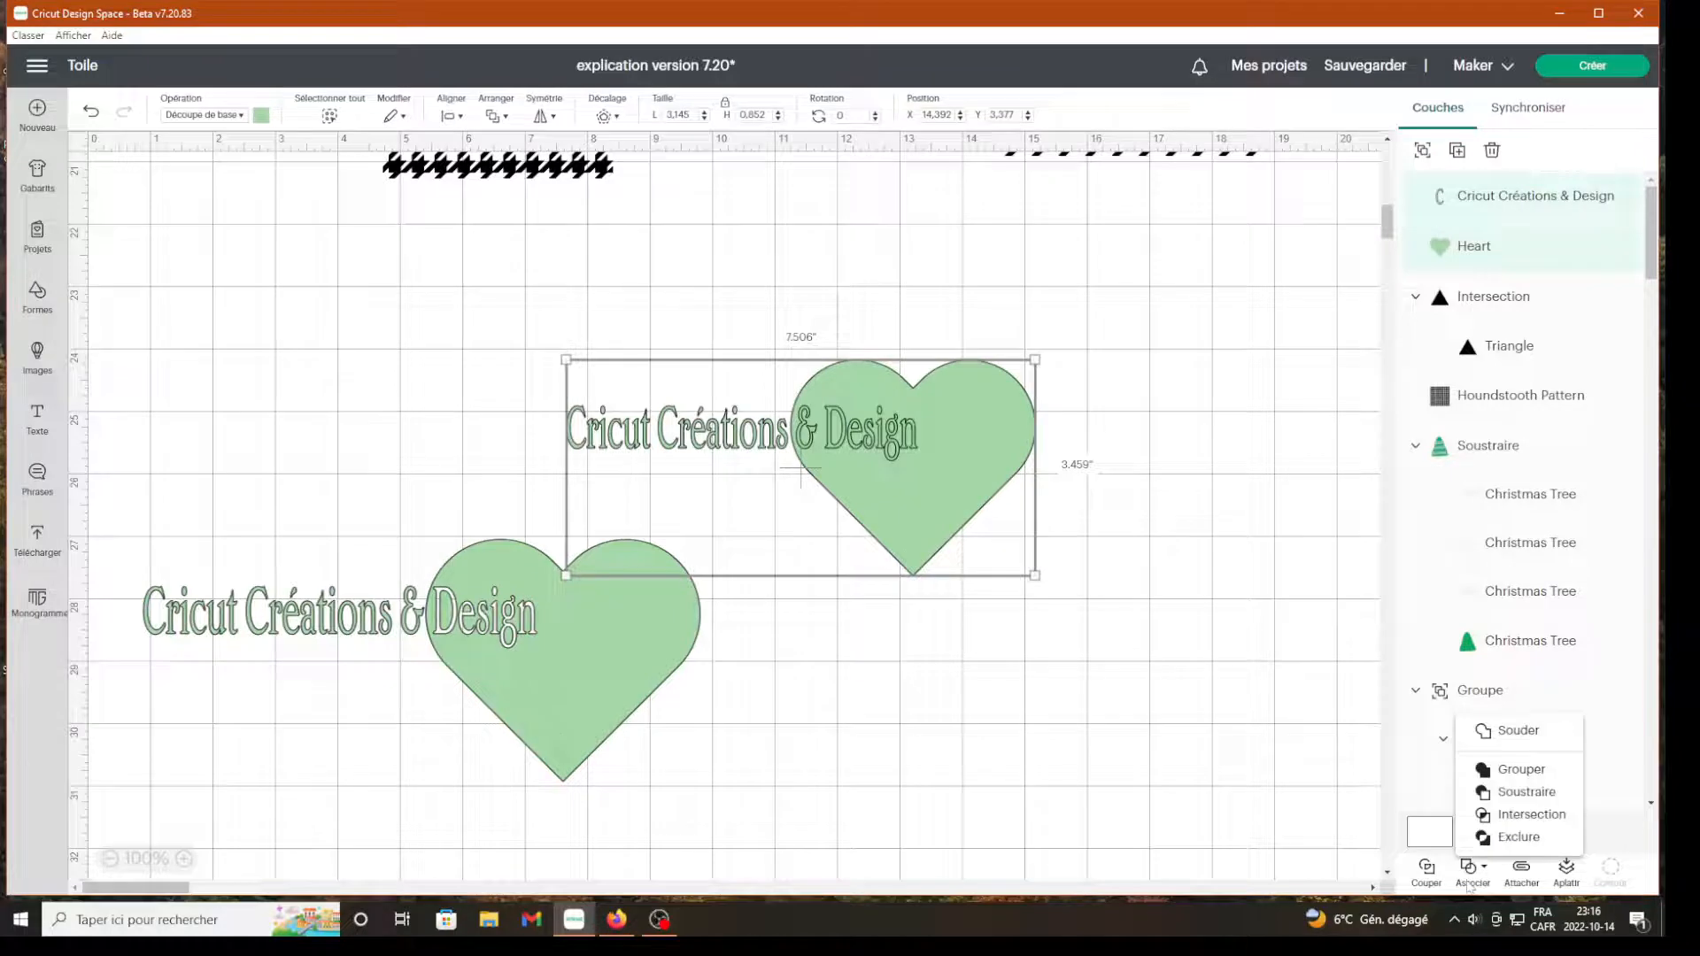
pyautogui.click(1518, 823)
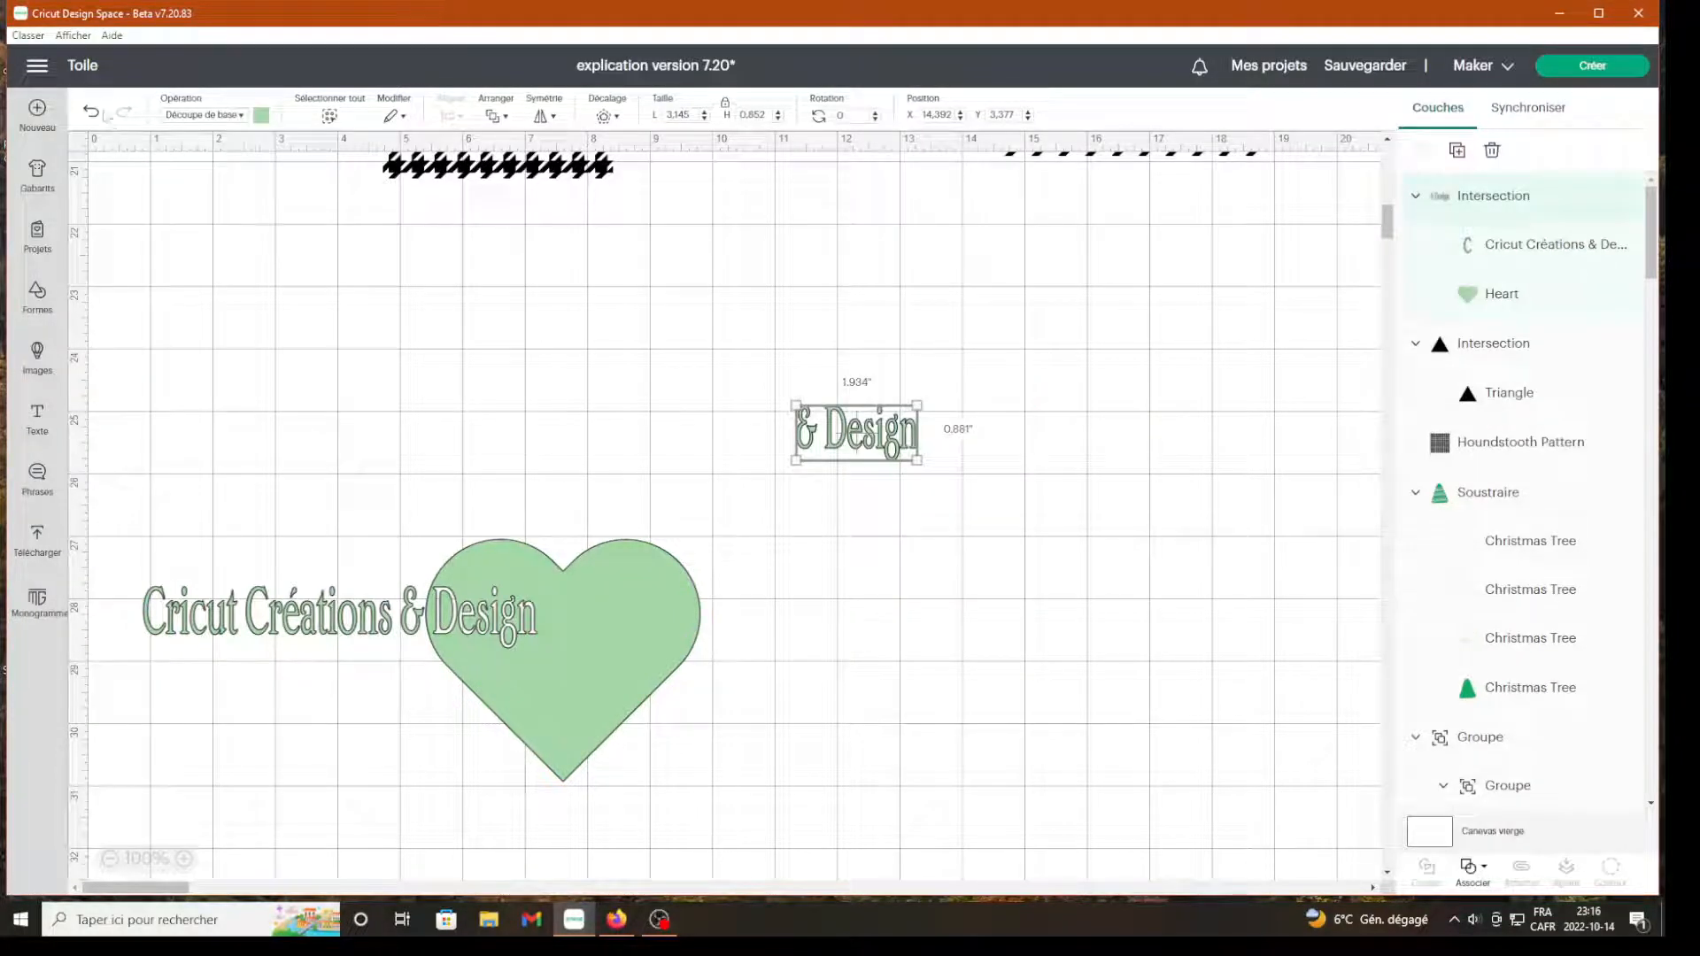
pyautogui.click(345, 270)
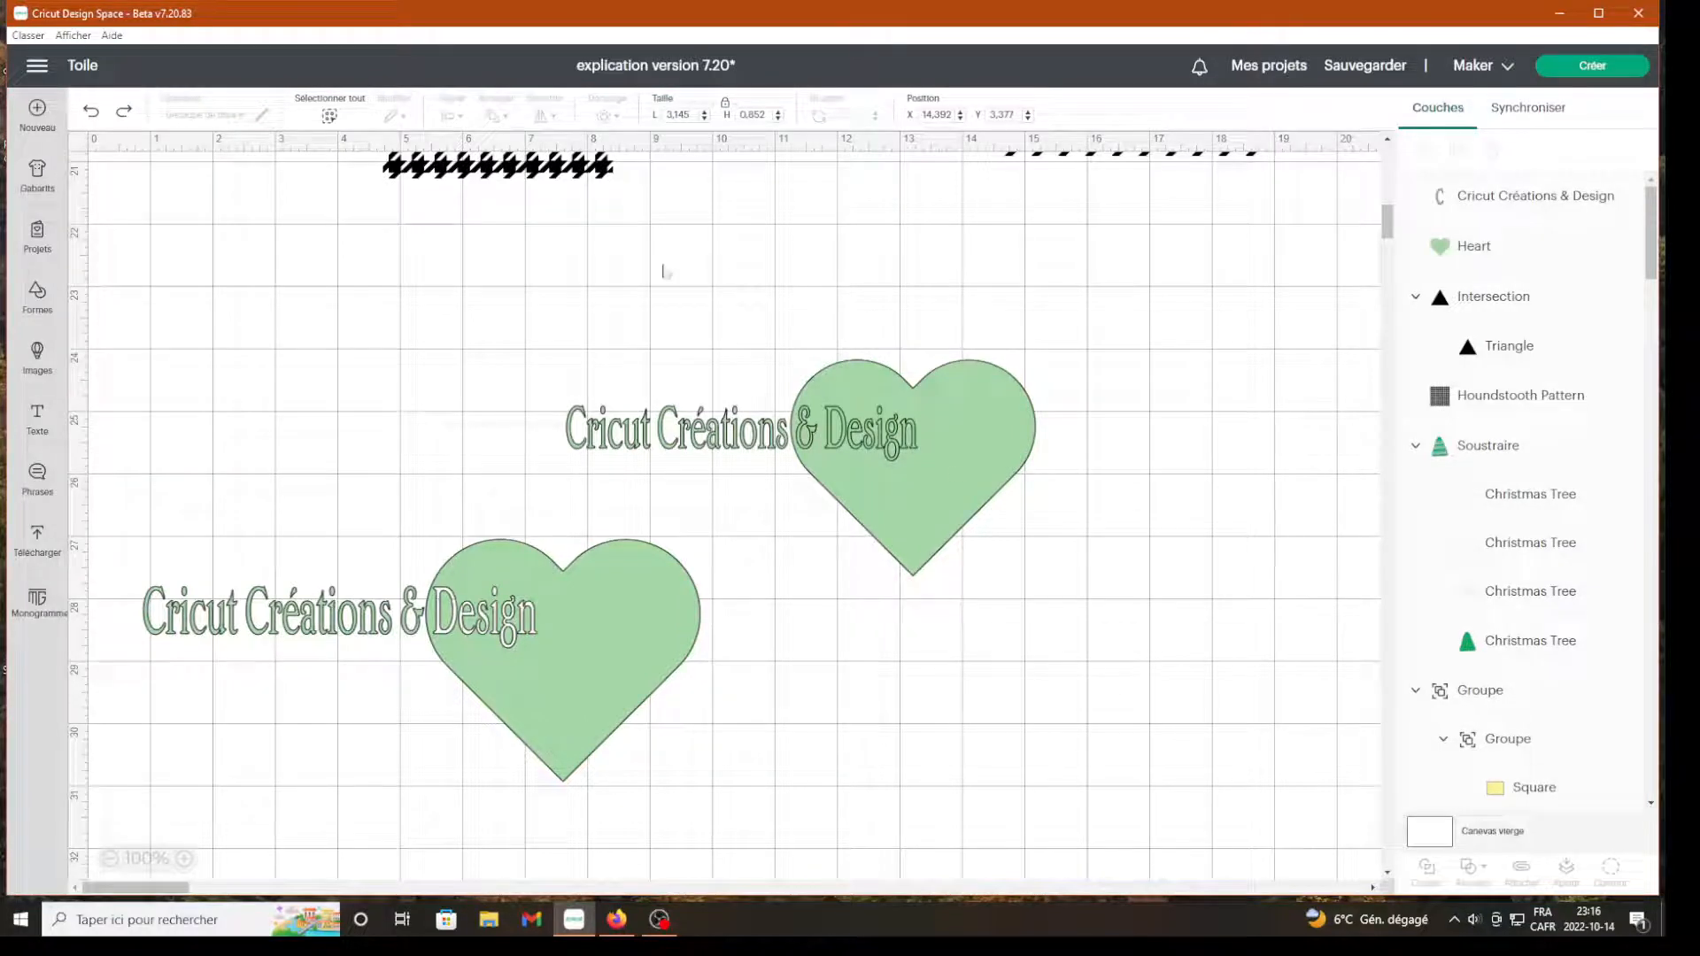
# Apply Exclure to the right heart and its text and move the combined design up and to the right
pyautogui.moveTo(628, 304); pyautogui.dragTo(1042, 482)
pyautogui.click(1469, 867)
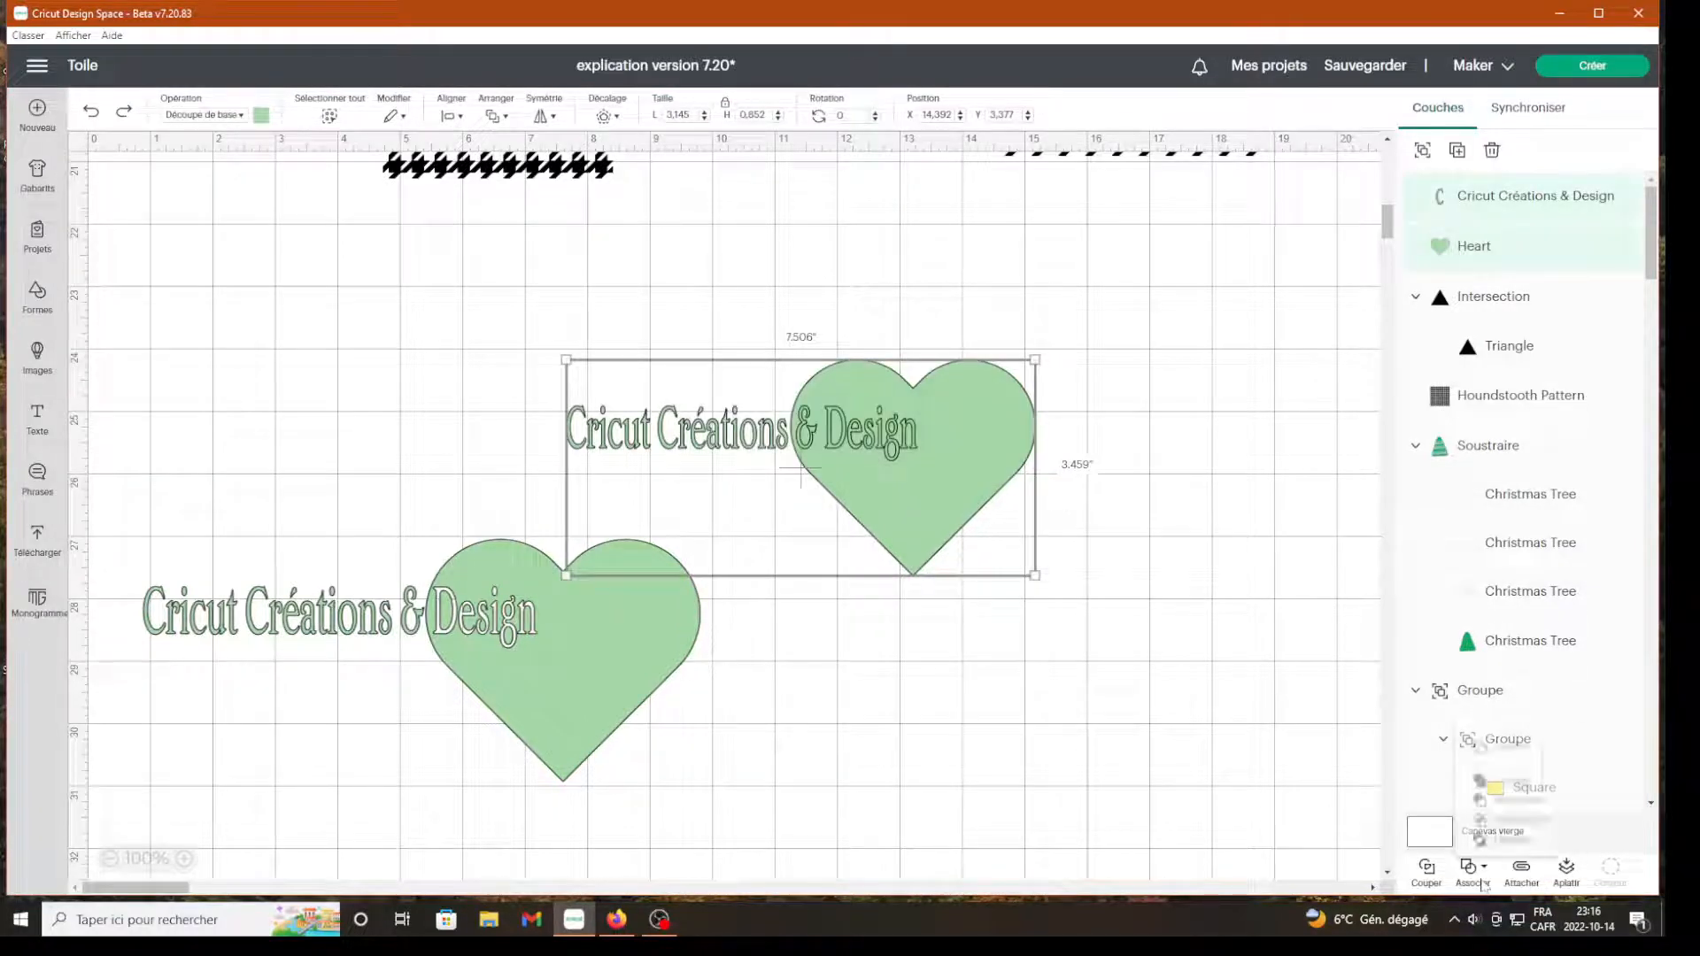
pyautogui.click(1511, 841)
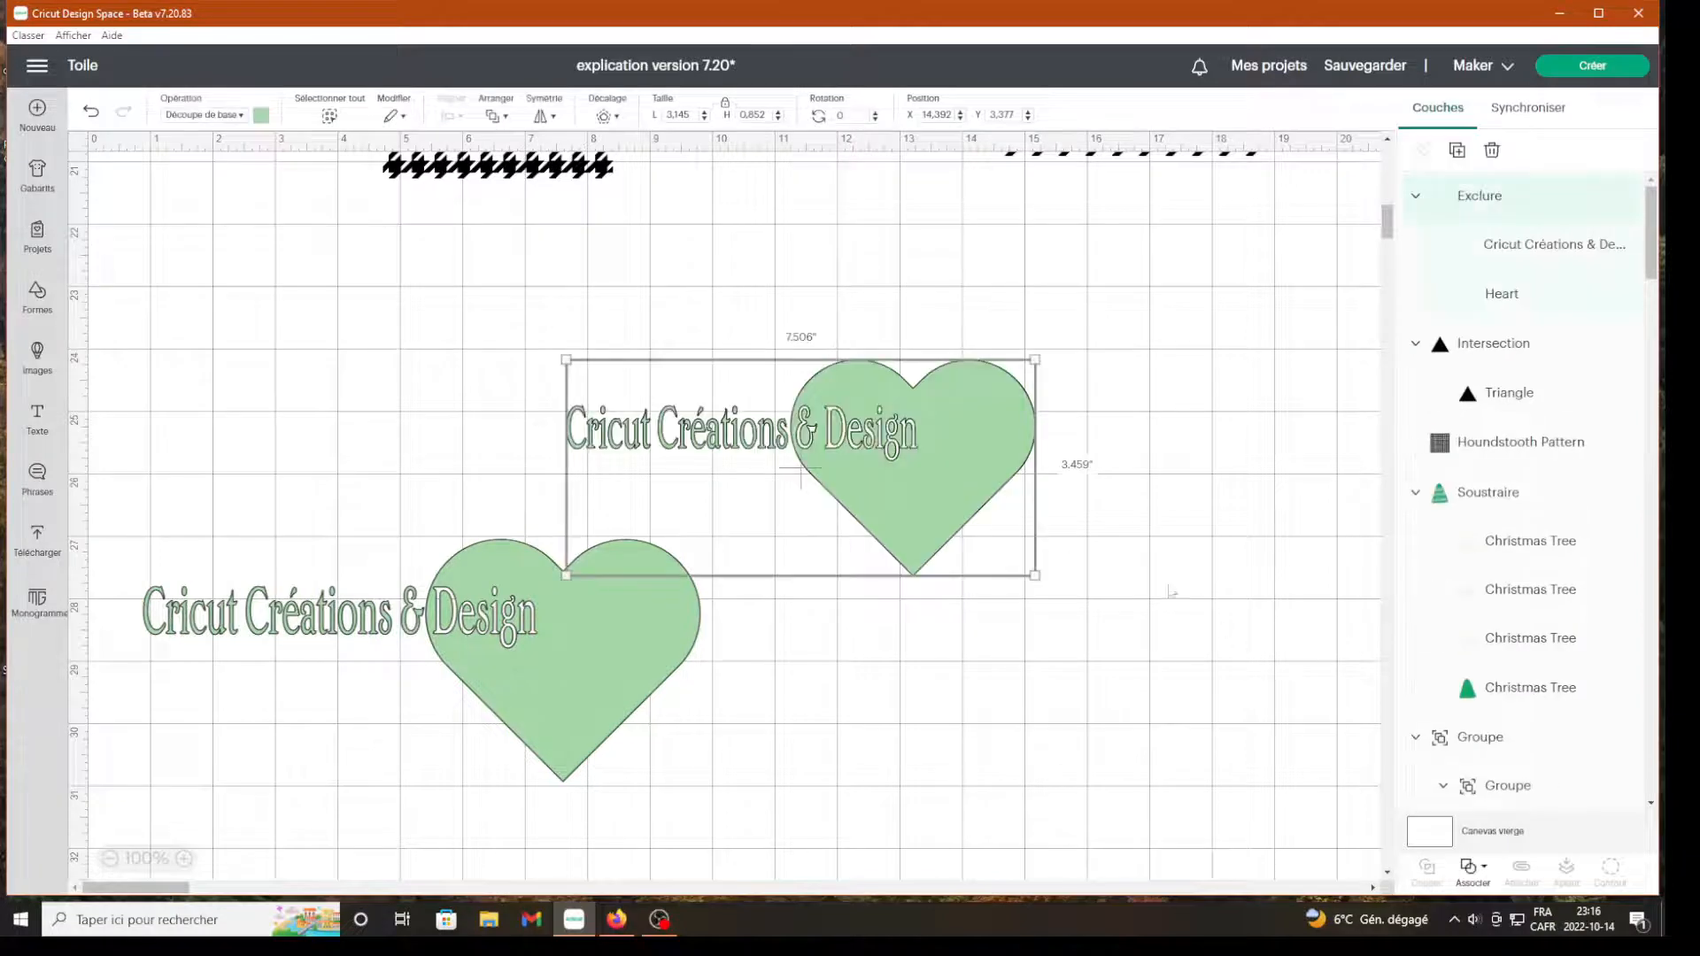
pyautogui.moveTo(889, 460); pyautogui.dragTo(1091, 410)
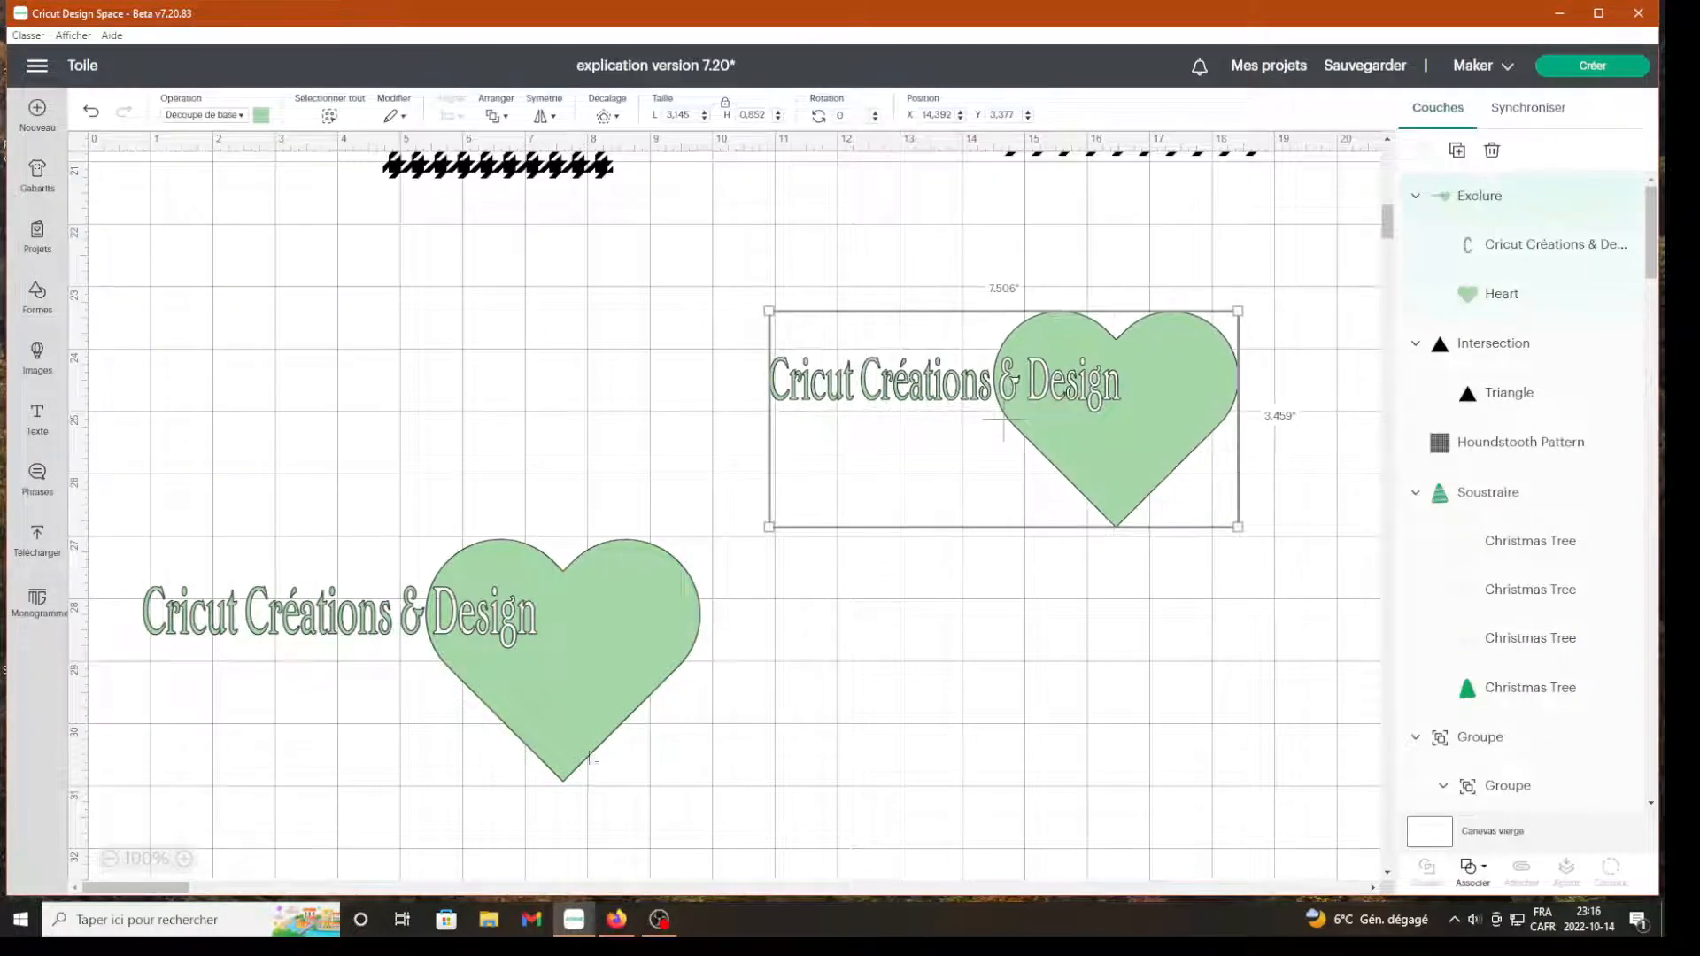
# Release the left heart's exclusion with Annuler l'exclusion and position its text across the middle of the heart
pyautogui.click(826, 731)
pyautogui.click(410, 634)
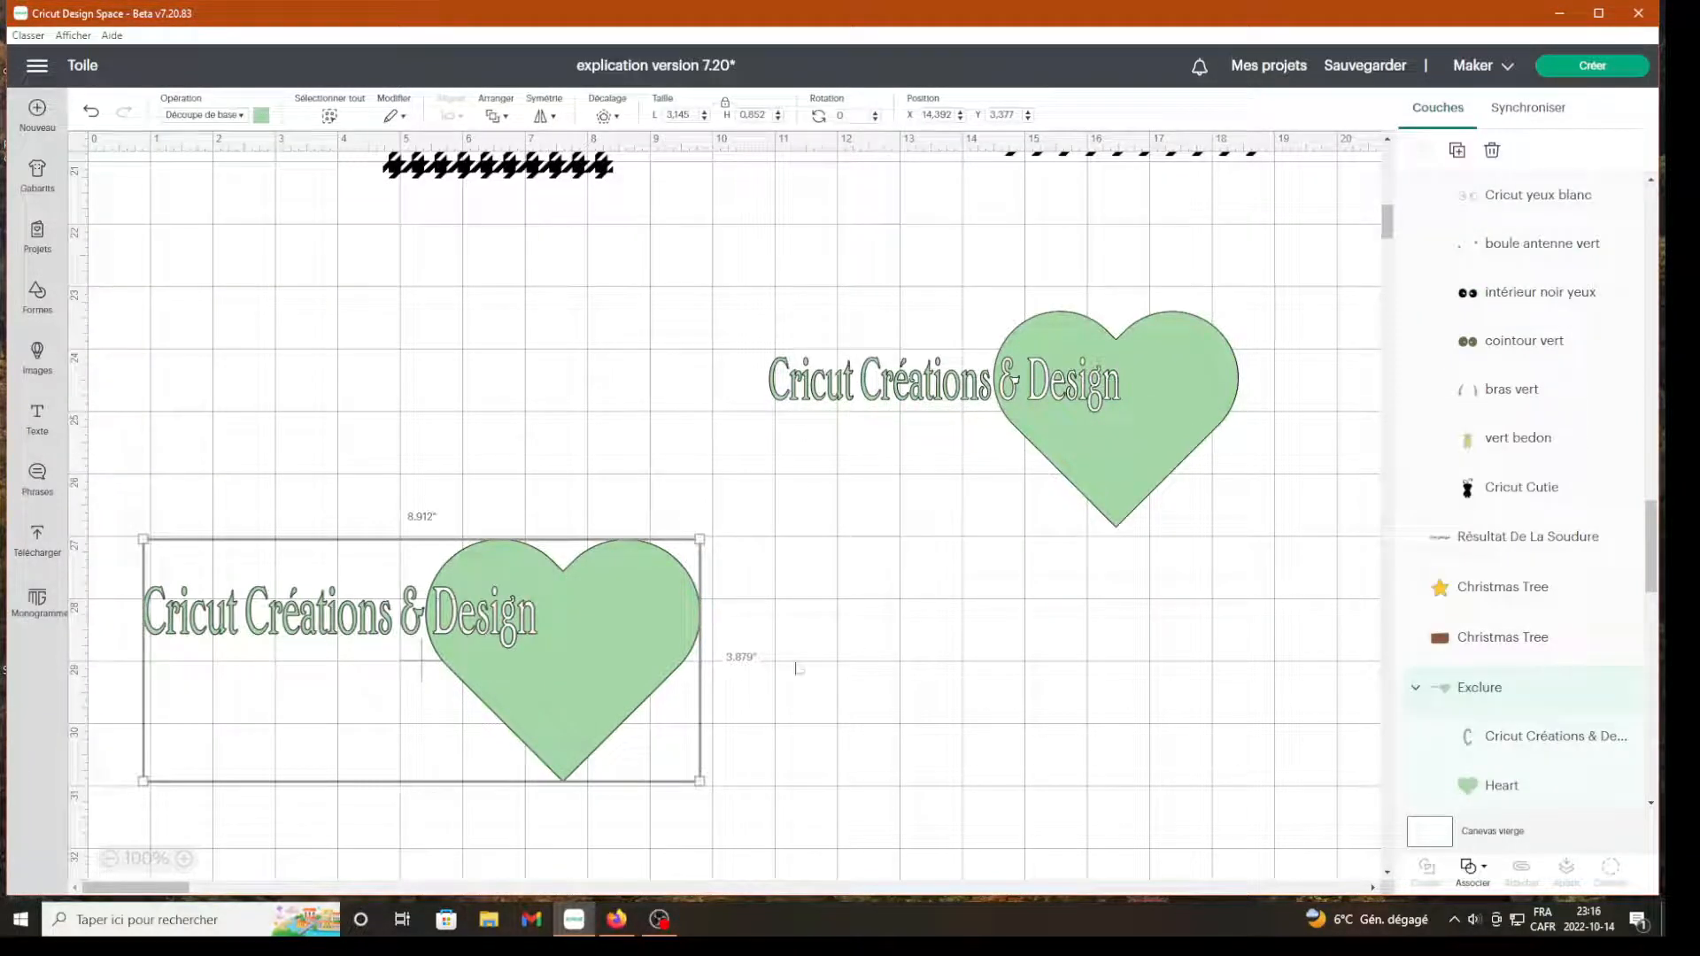
pyautogui.click(1471, 867)
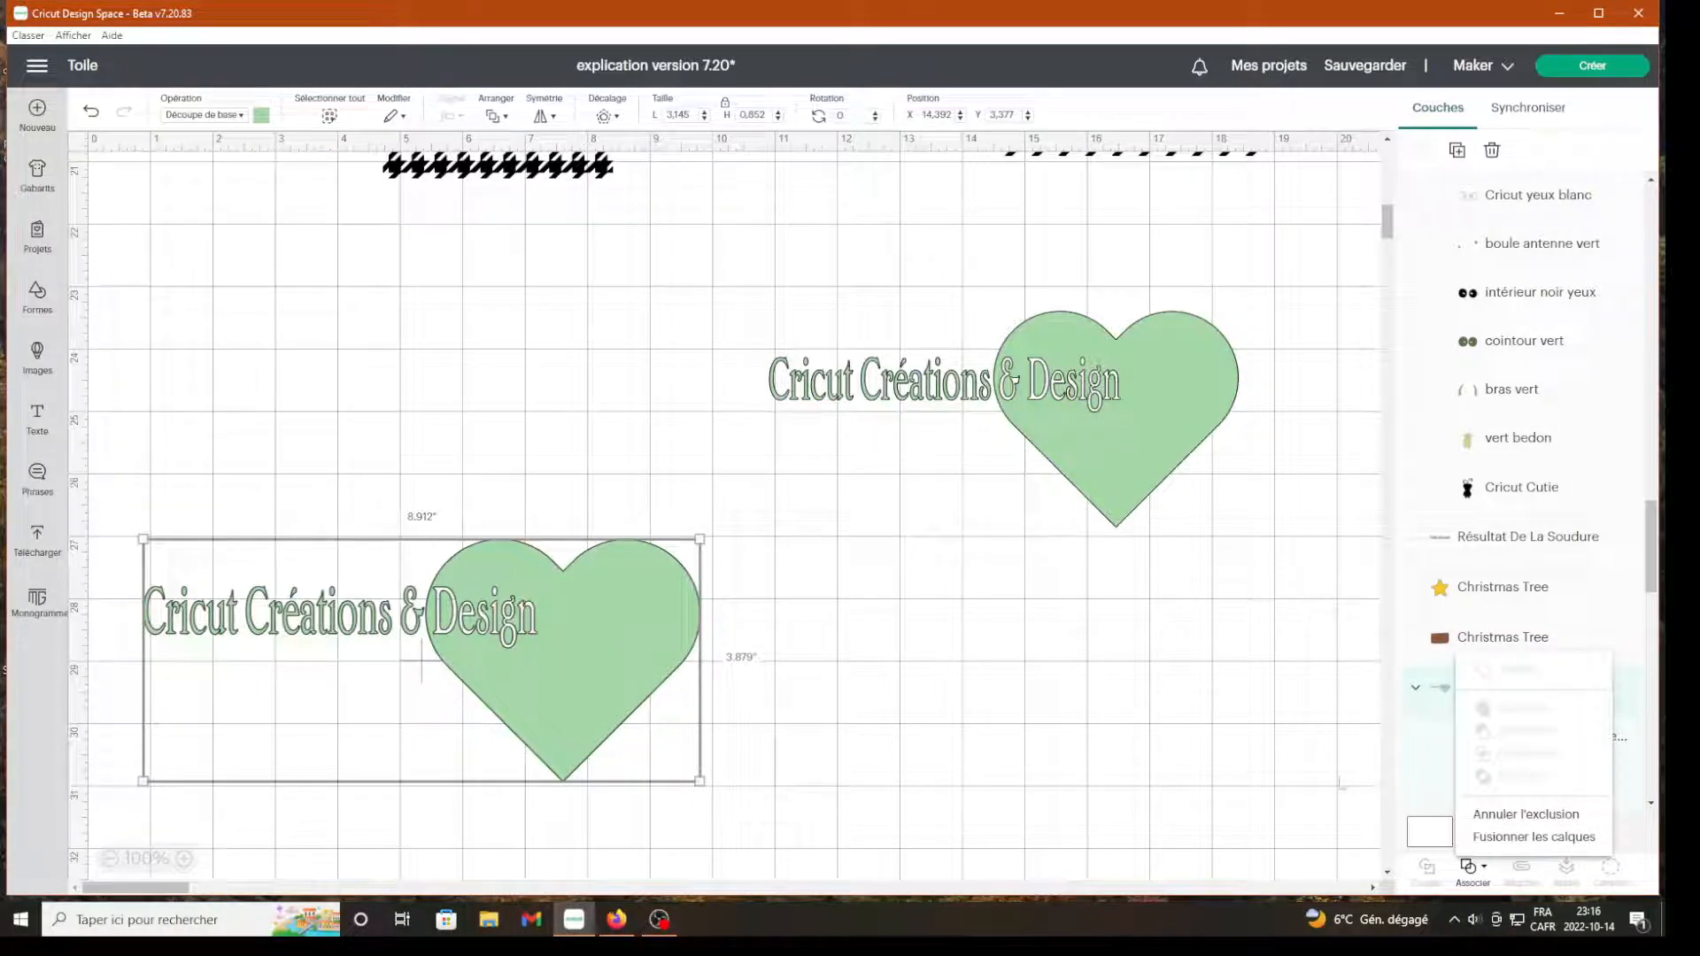
pyautogui.click(1491, 817)
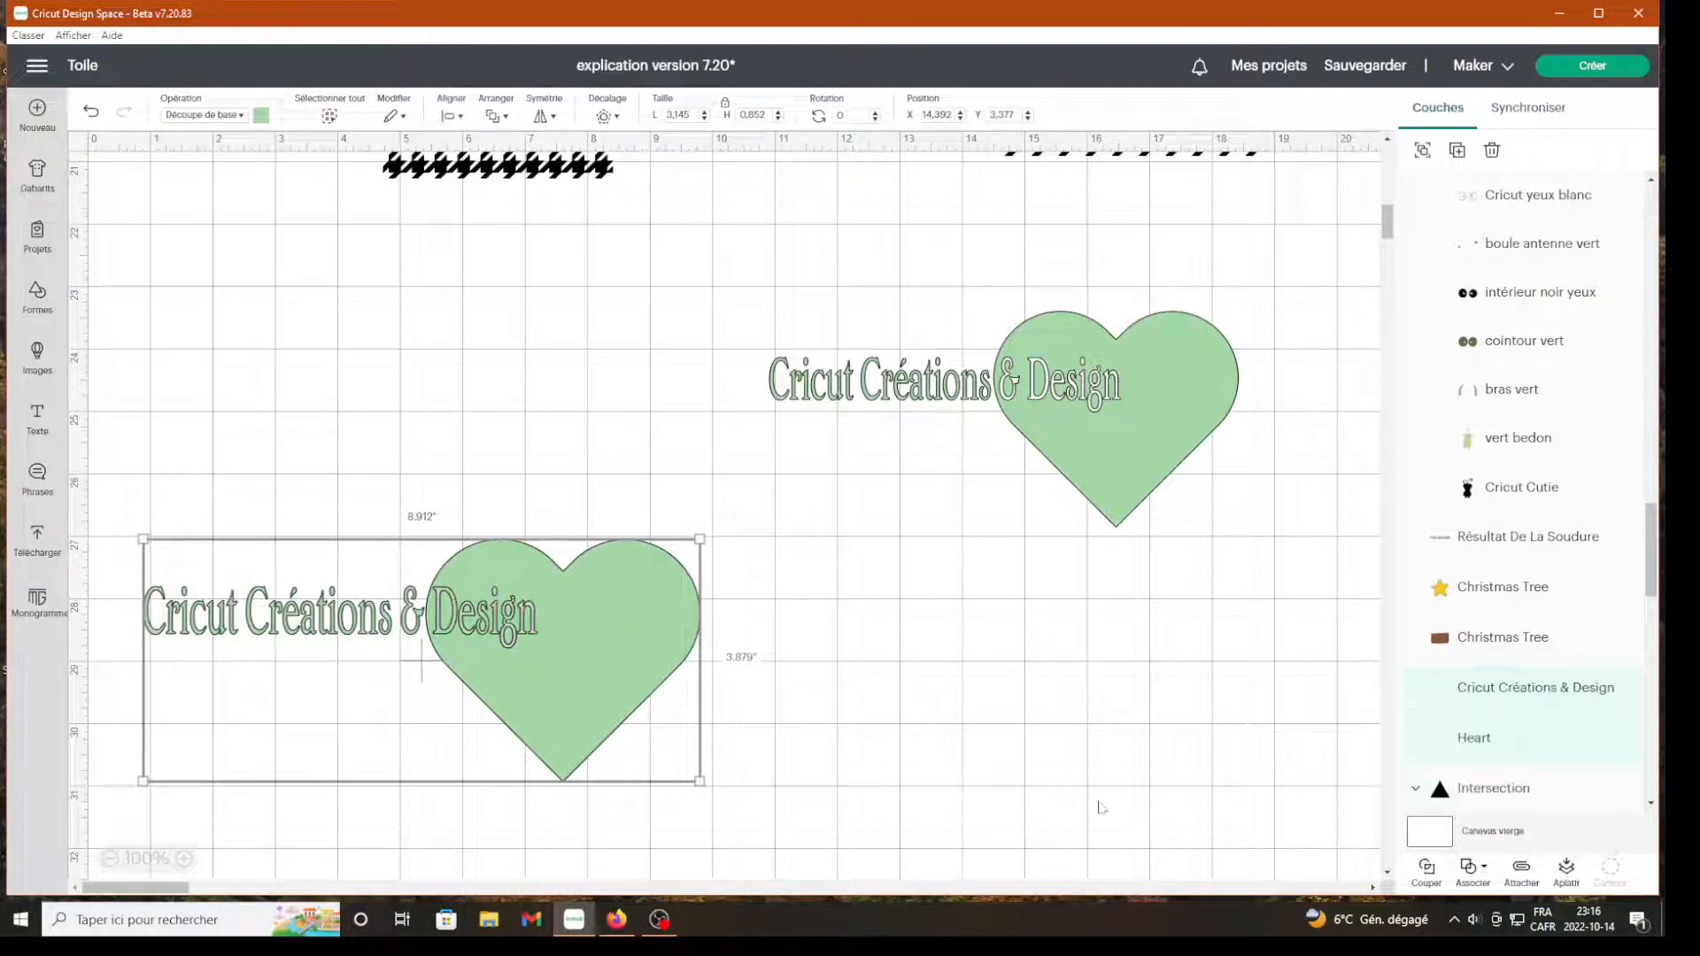
pyautogui.click(1024, 767)
pyautogui.click(453, 643)
pyautogui.moveTo(454, 640); pyautogui.dragTo(566, 661)
pyautogui.moveTo(752, 641); pyautogui.dragTo(992, 652)
pyautogui.moveTo(841, 664); pyautogui.dragTo(713, 655)
# Combine the left heart and its centred text with Exclure, move the design up and show its release and merge options
pyautogui.moveTo(400, 524); pyautogui.dragTo(739, 680)
pyautogui.click(1469, 883)
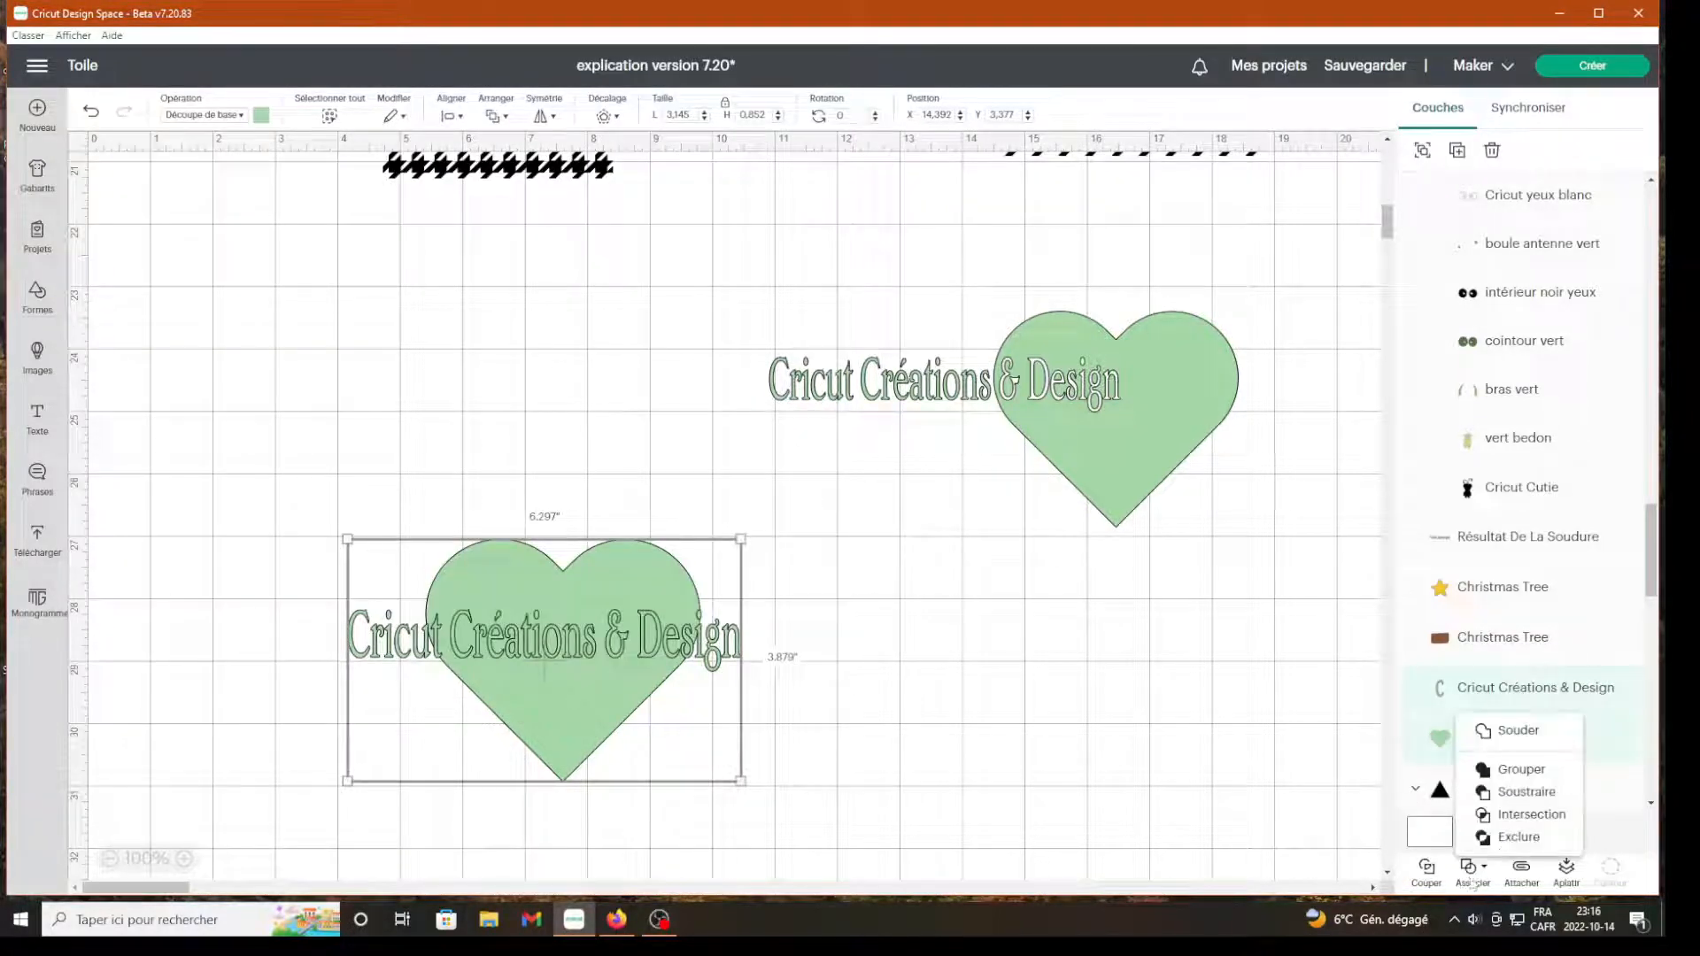
pyautogui.click(1514, 838)
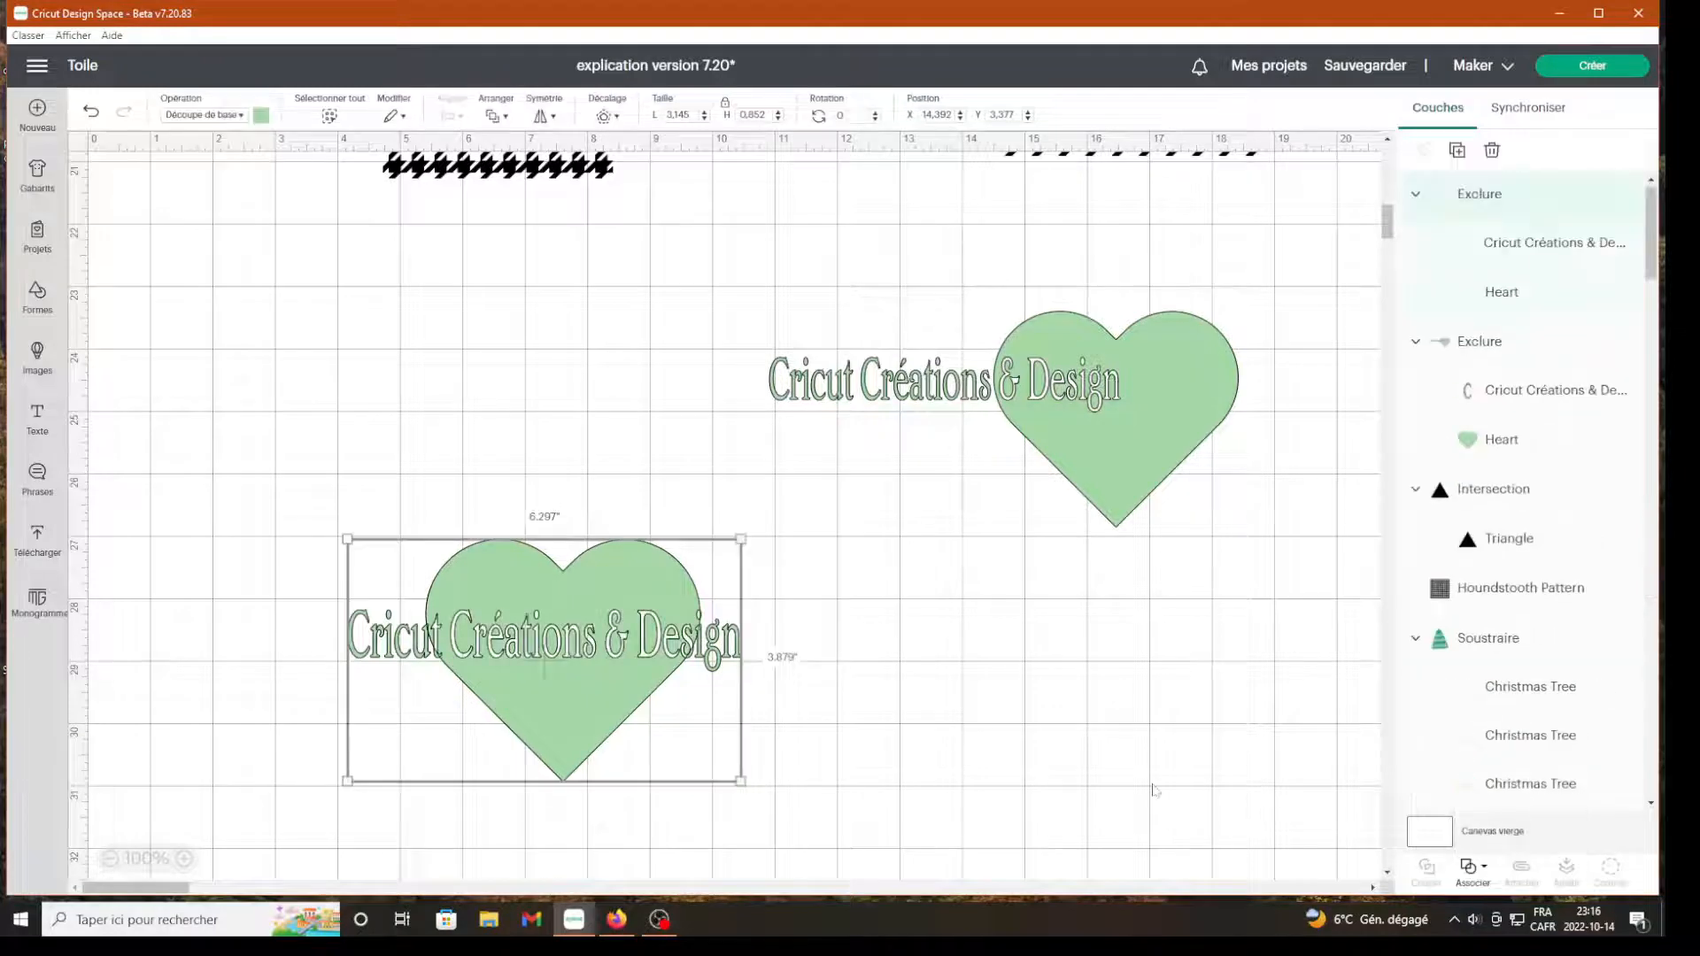
pyautogui.moveTo(521, 678); pyautogui.dragTo(488, 479)
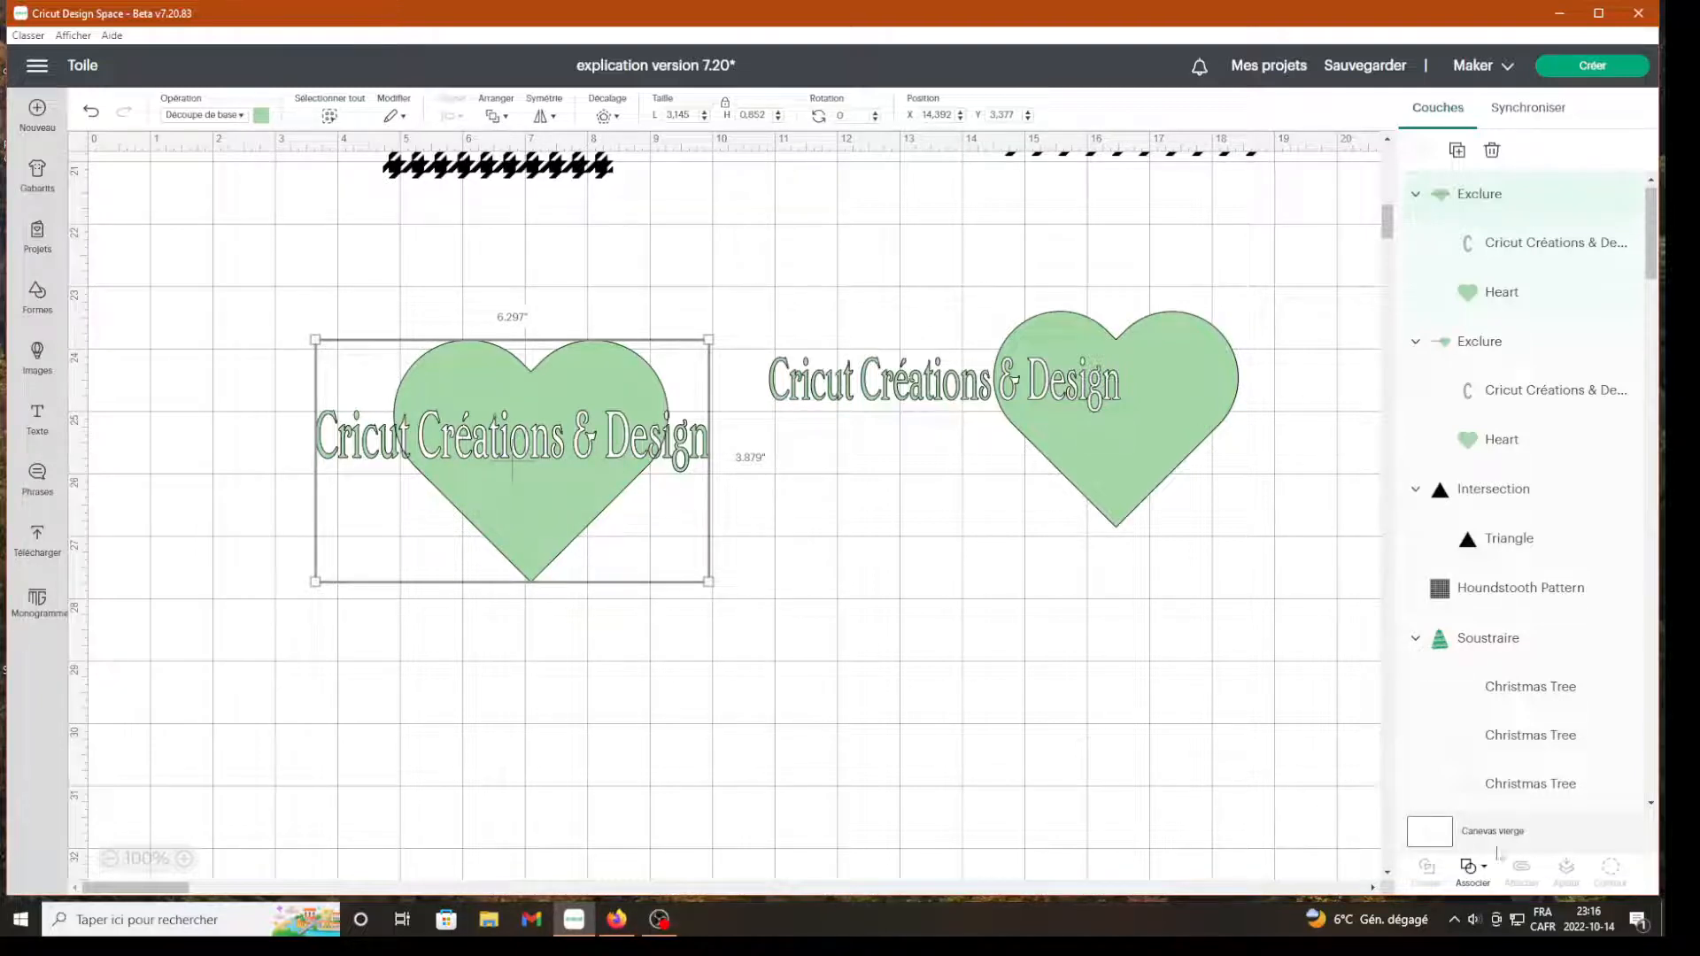
pyautogui.click(1469, 868)
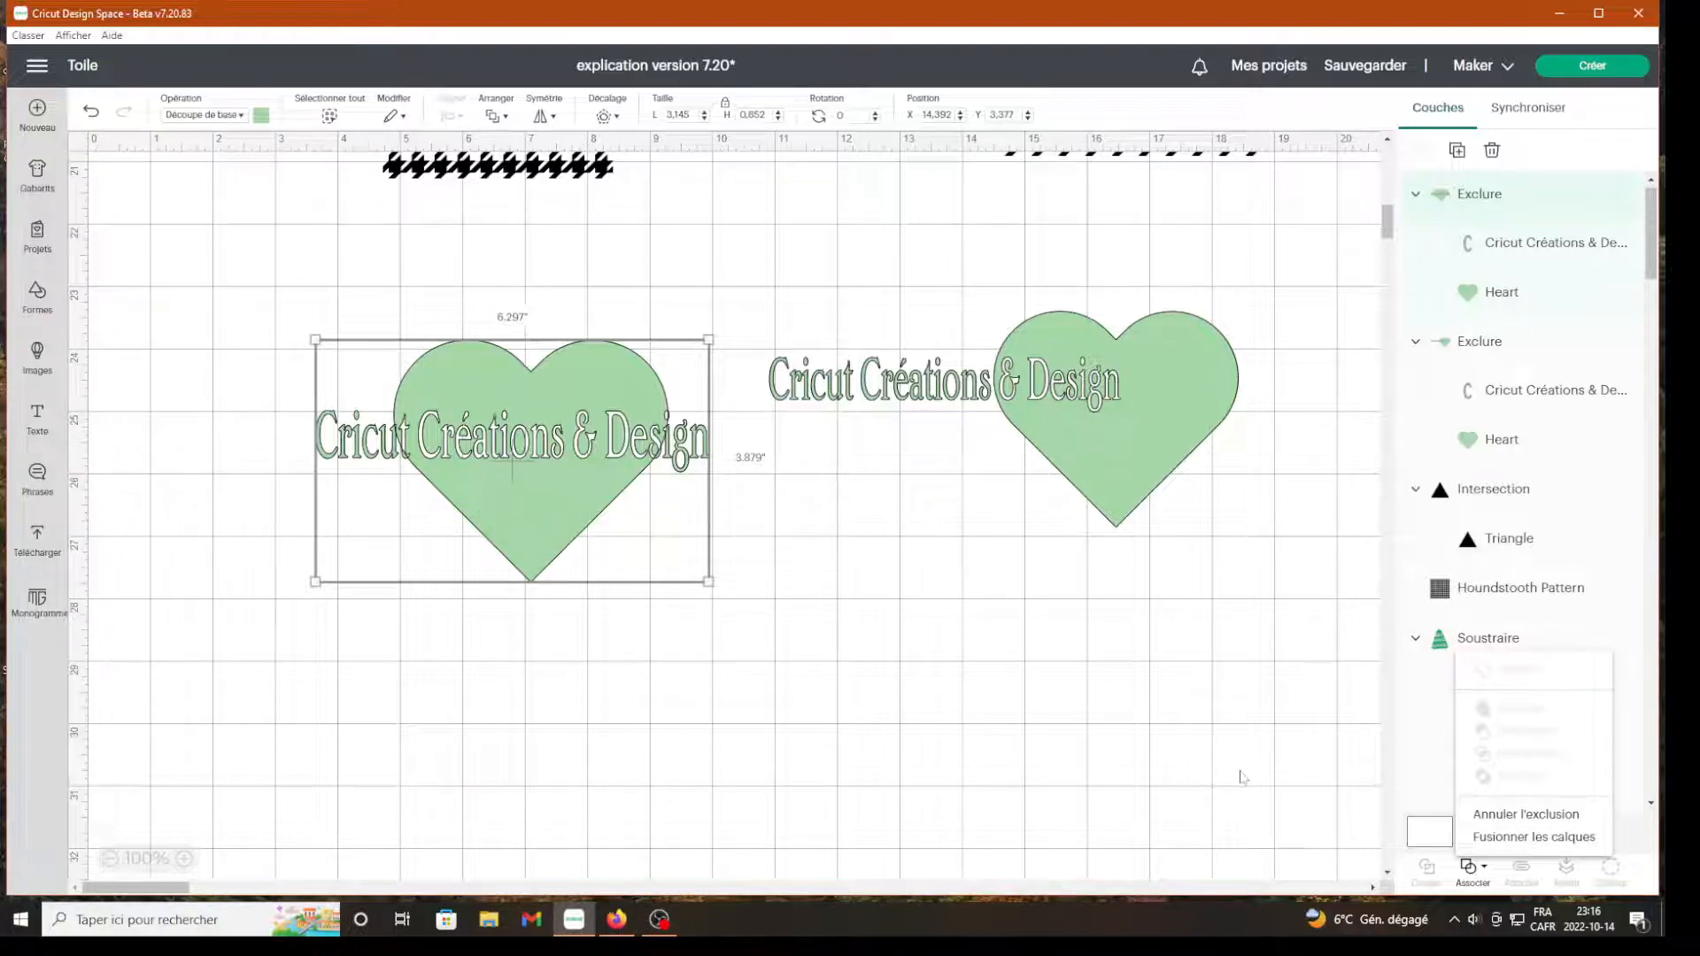
# Ungroup the two blue houses and move the yellow-windowed house away from the other one
pyautogui.scroll(10, 1242, 770)
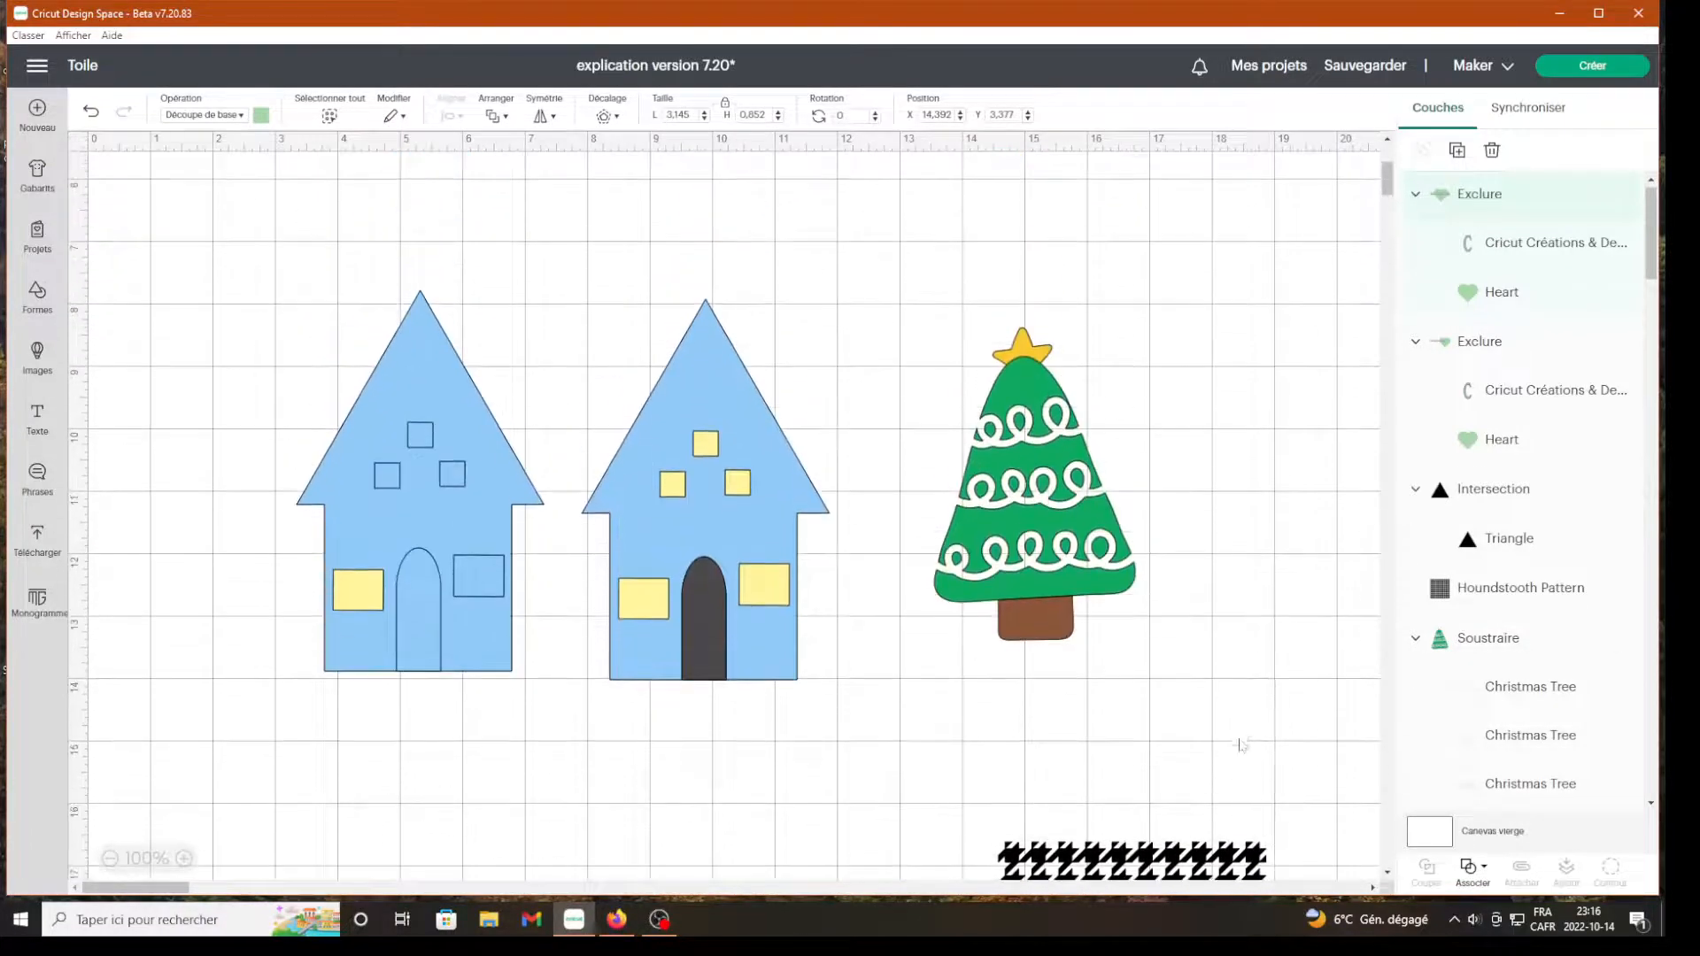
pyautogui.moveTo(781, 595); pyautogui.dragTo(723, 534)
pyautogui.click(1423, 151)
pyautogui.click(962, 369)
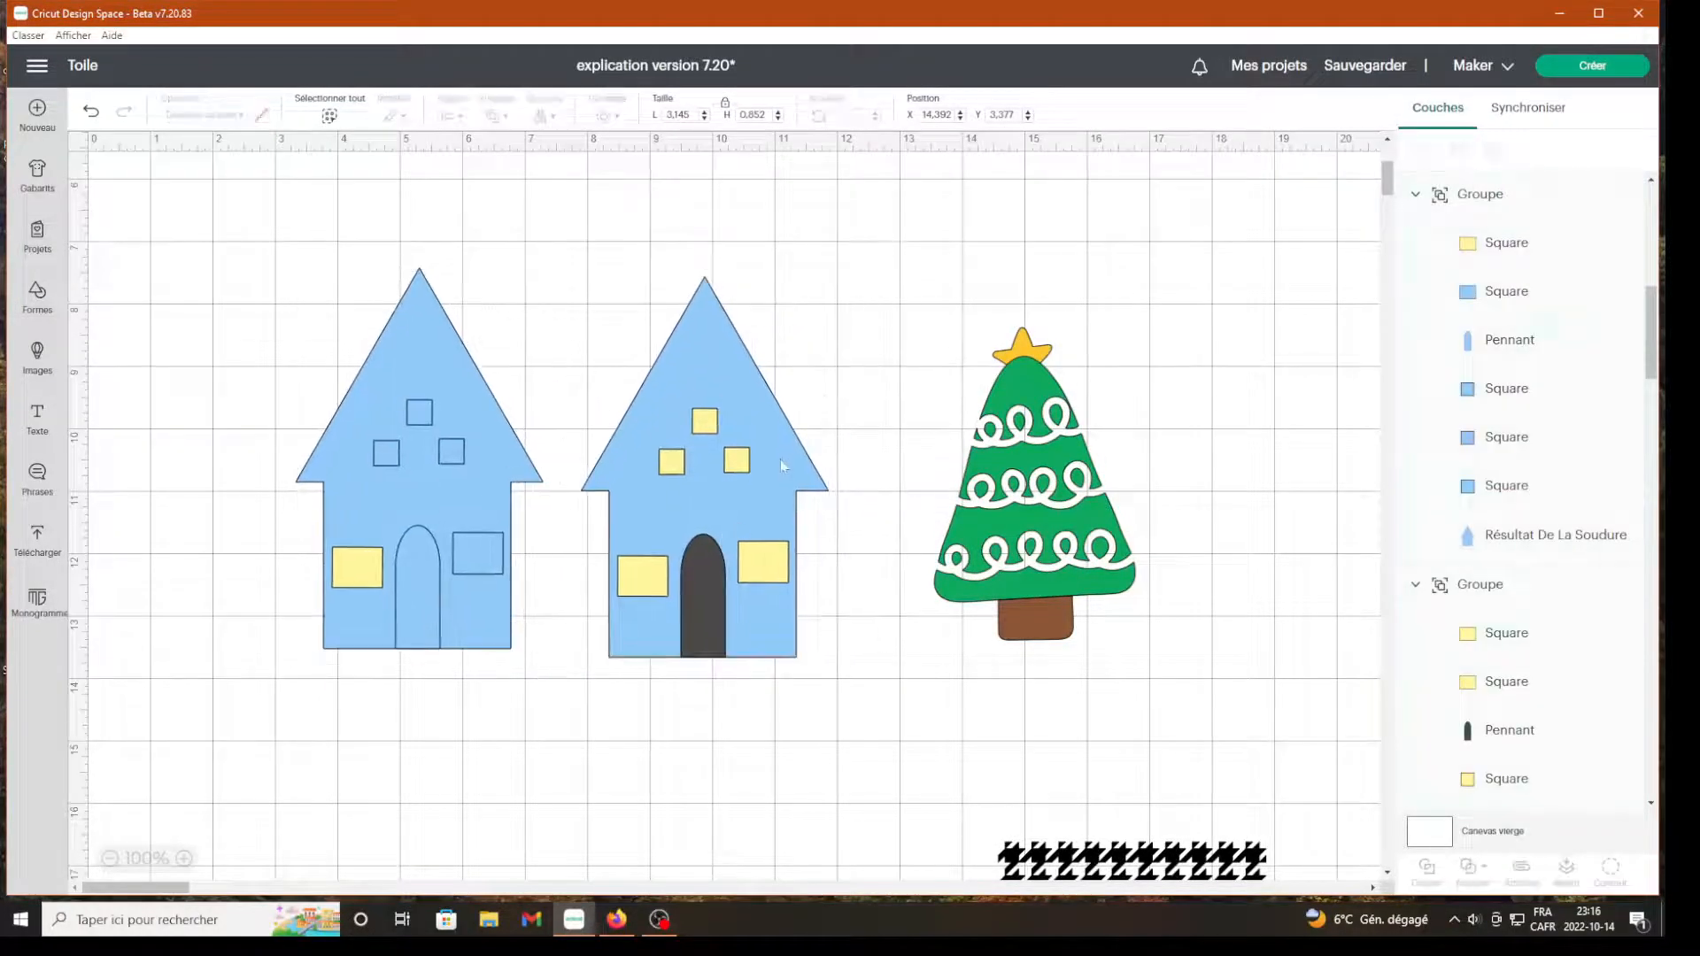
pyautogui.moveTo(778, 461); pyautogui.dragTo(846, 427)
# Group the Christmas tree with its star and trunk and move it below the left blue house
pyautogui.moveTo(1034, 489)
pyautogui.mouseDown()
pyautogui.moveTo(508, 571)
pyautogui.moveTo(1069, 504)
pyautogui.moveTo(1038, 498)
pyautogui.mouseUp()
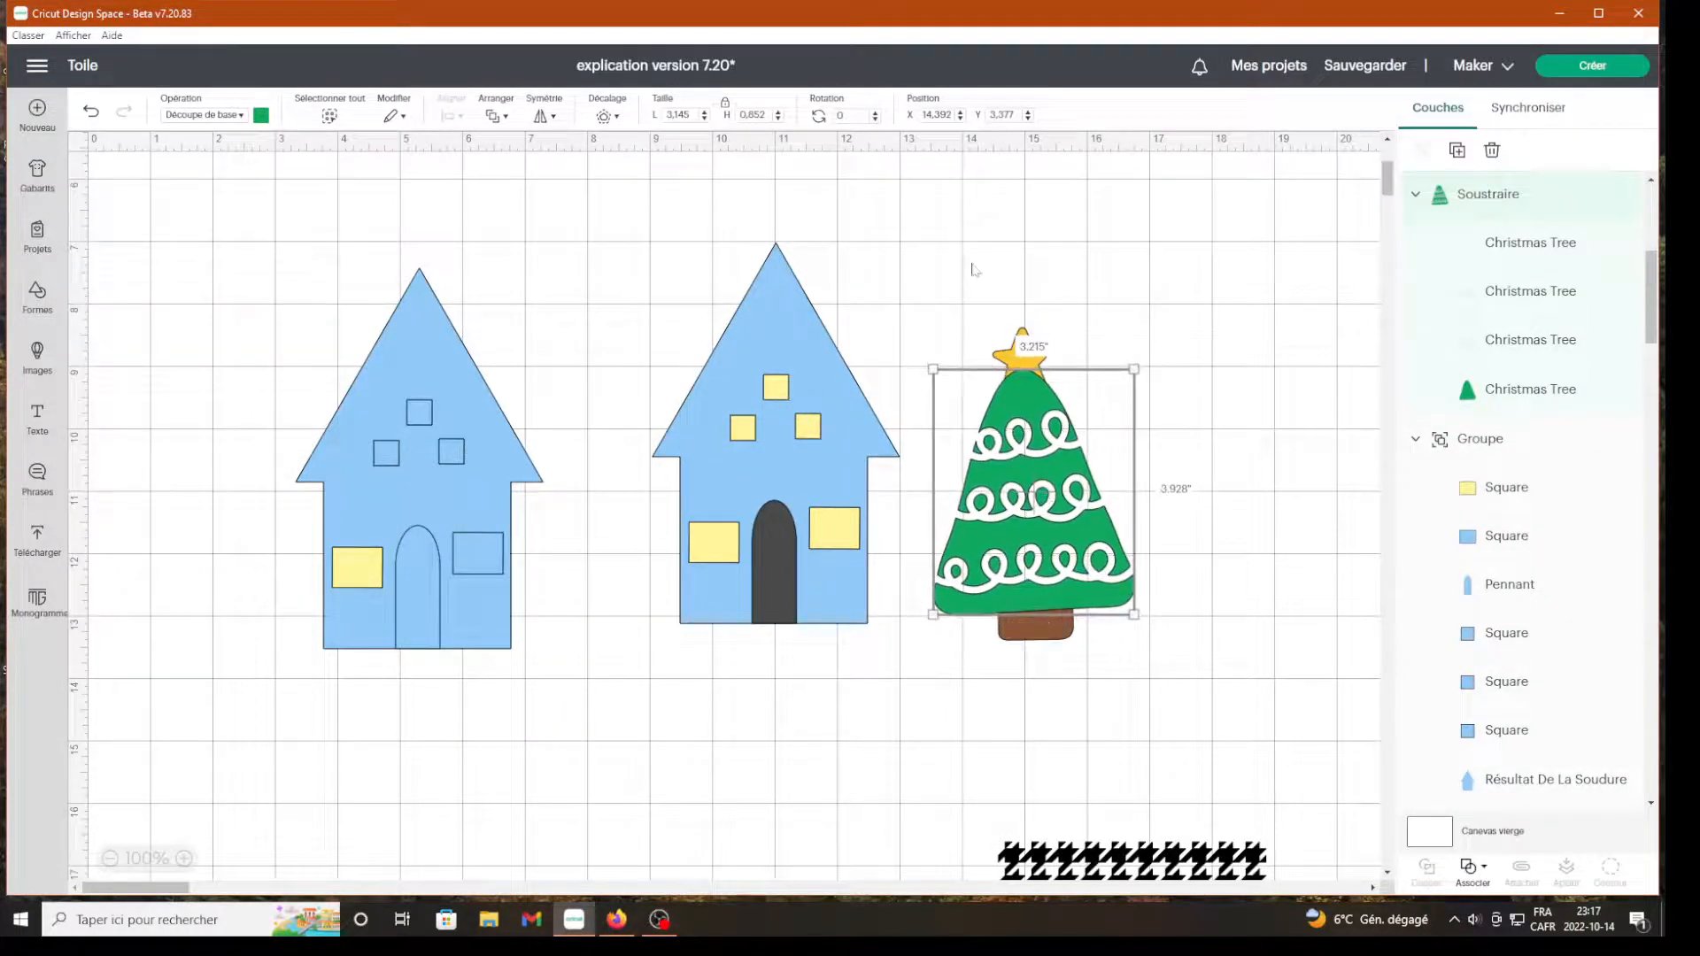
pyautogui.moveTo(974, 266); pyautogui.dragTo(1098, 651)
pyautogui.click(1423, 150)
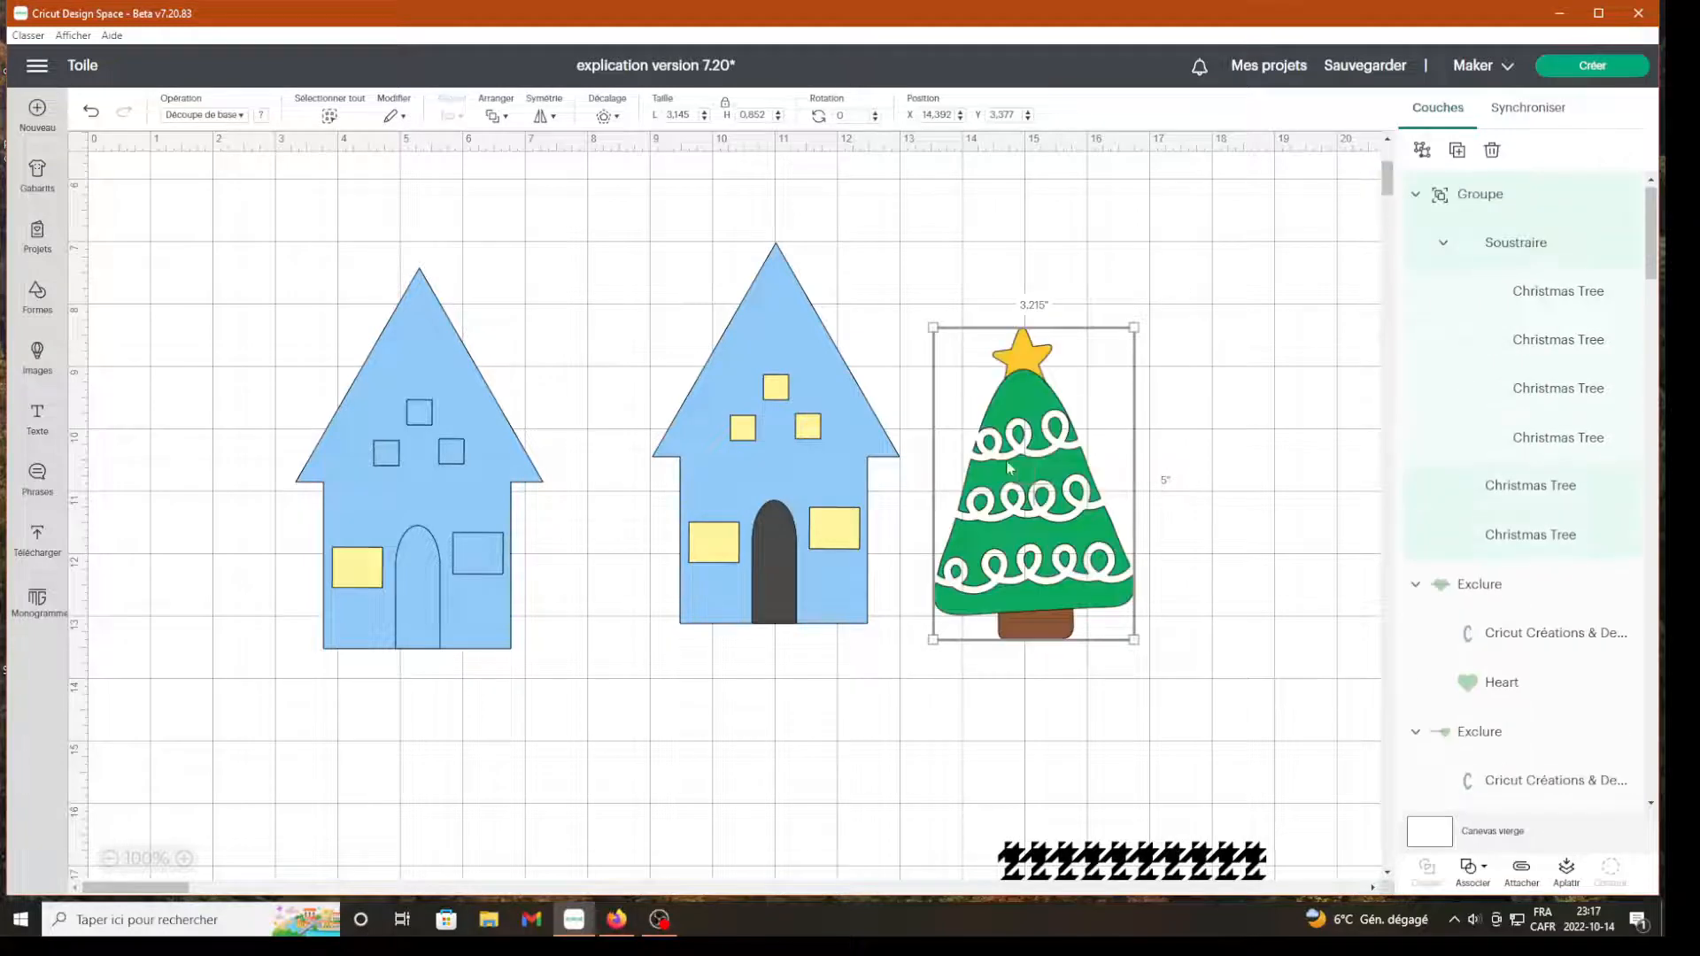
pyautogui.moveTo(1034, 487); pyautogui.dragTo(229, 801)
# Move the yellow-windowed house group into the free space to the right and subtract its windows and door with Soustraire
pyautogui.moveTo(704, 317); pyautogui.dragTo(904, 294)
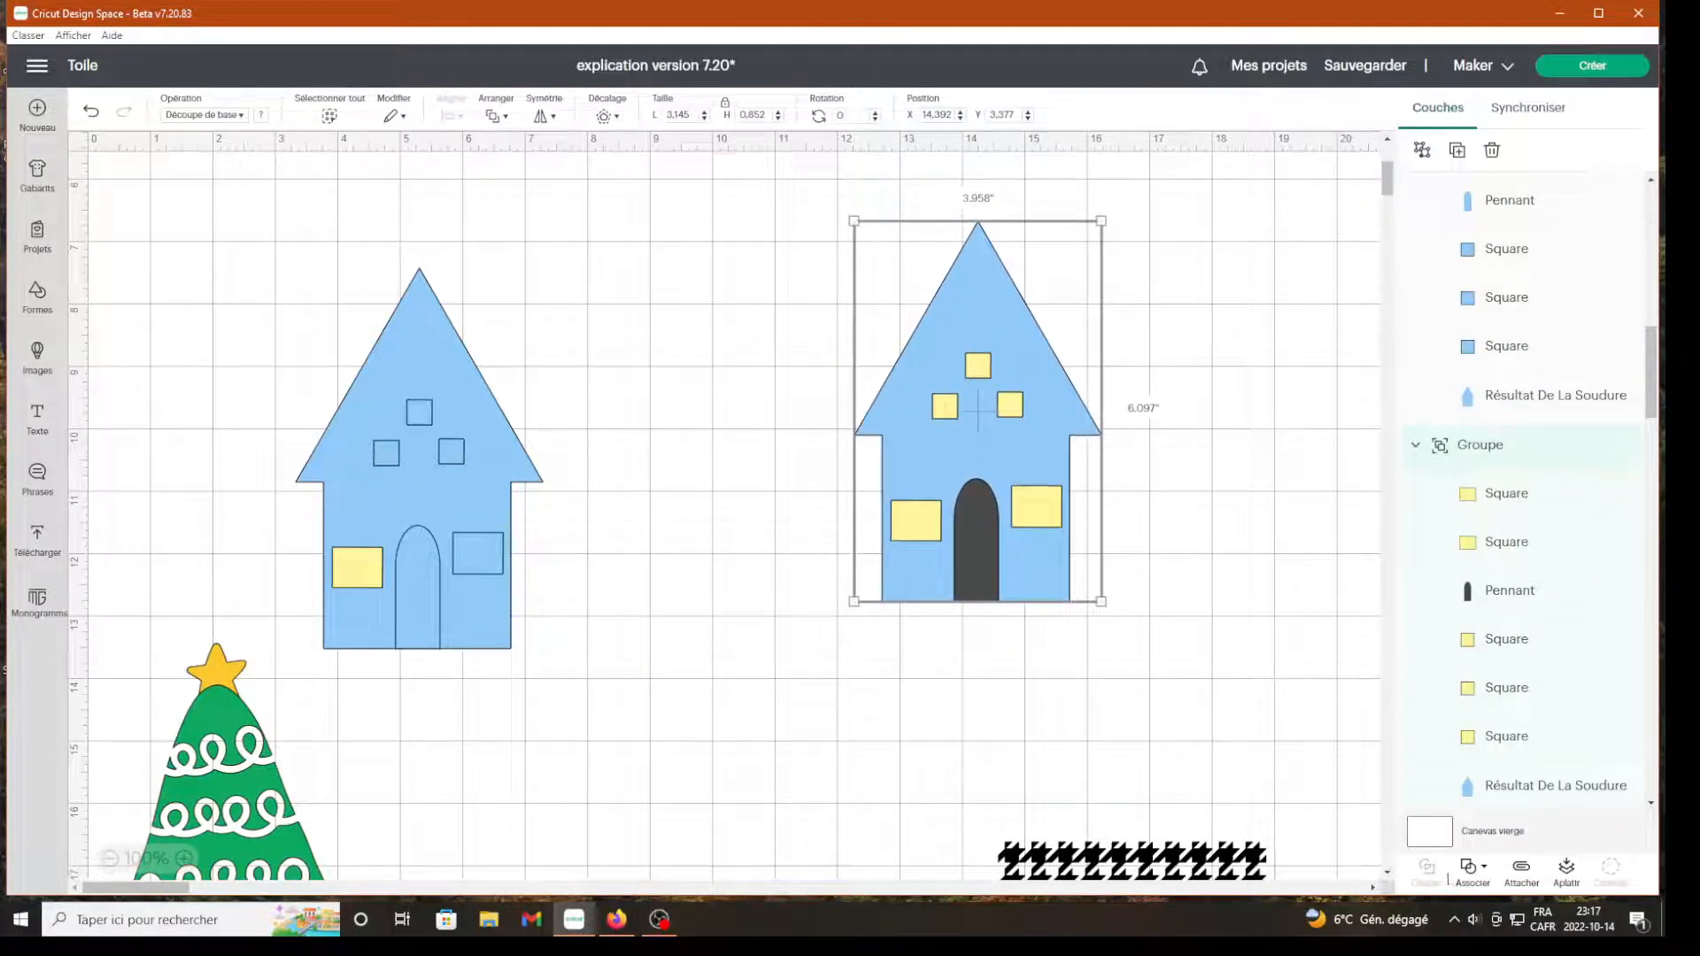
pyautogui.click(1480, 877)
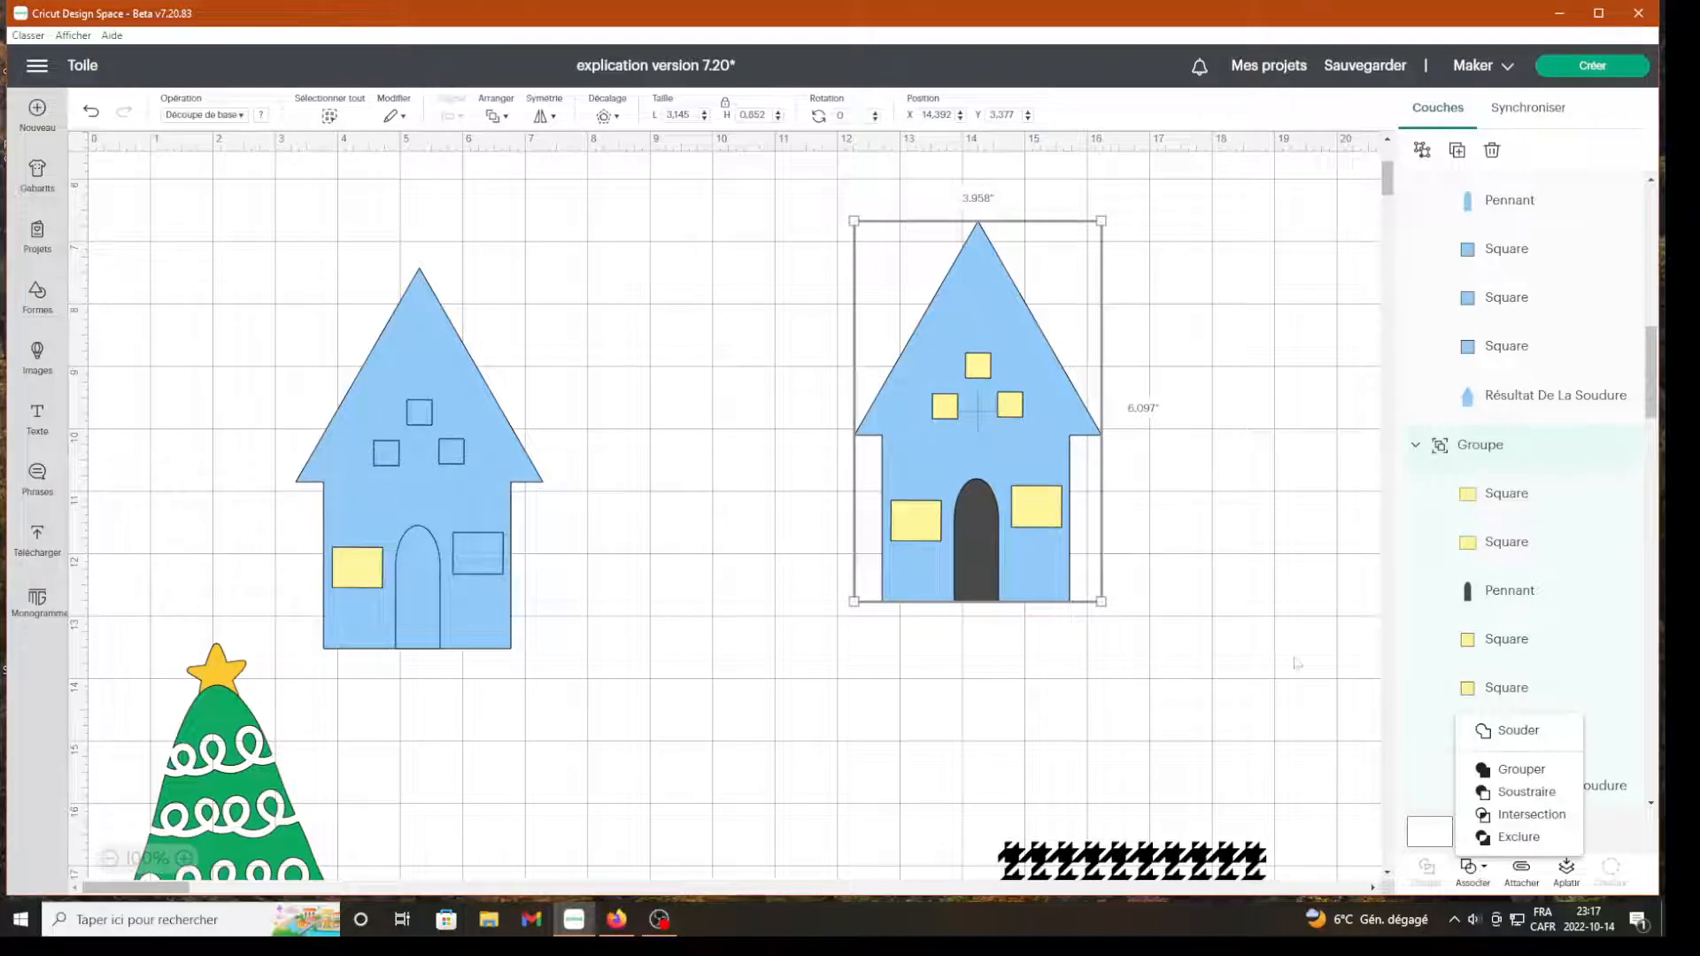
pyautogui.moveTo(816, 233); pyautogui.dragTo(1098, 595)
pyautogui.click(1476, 872)
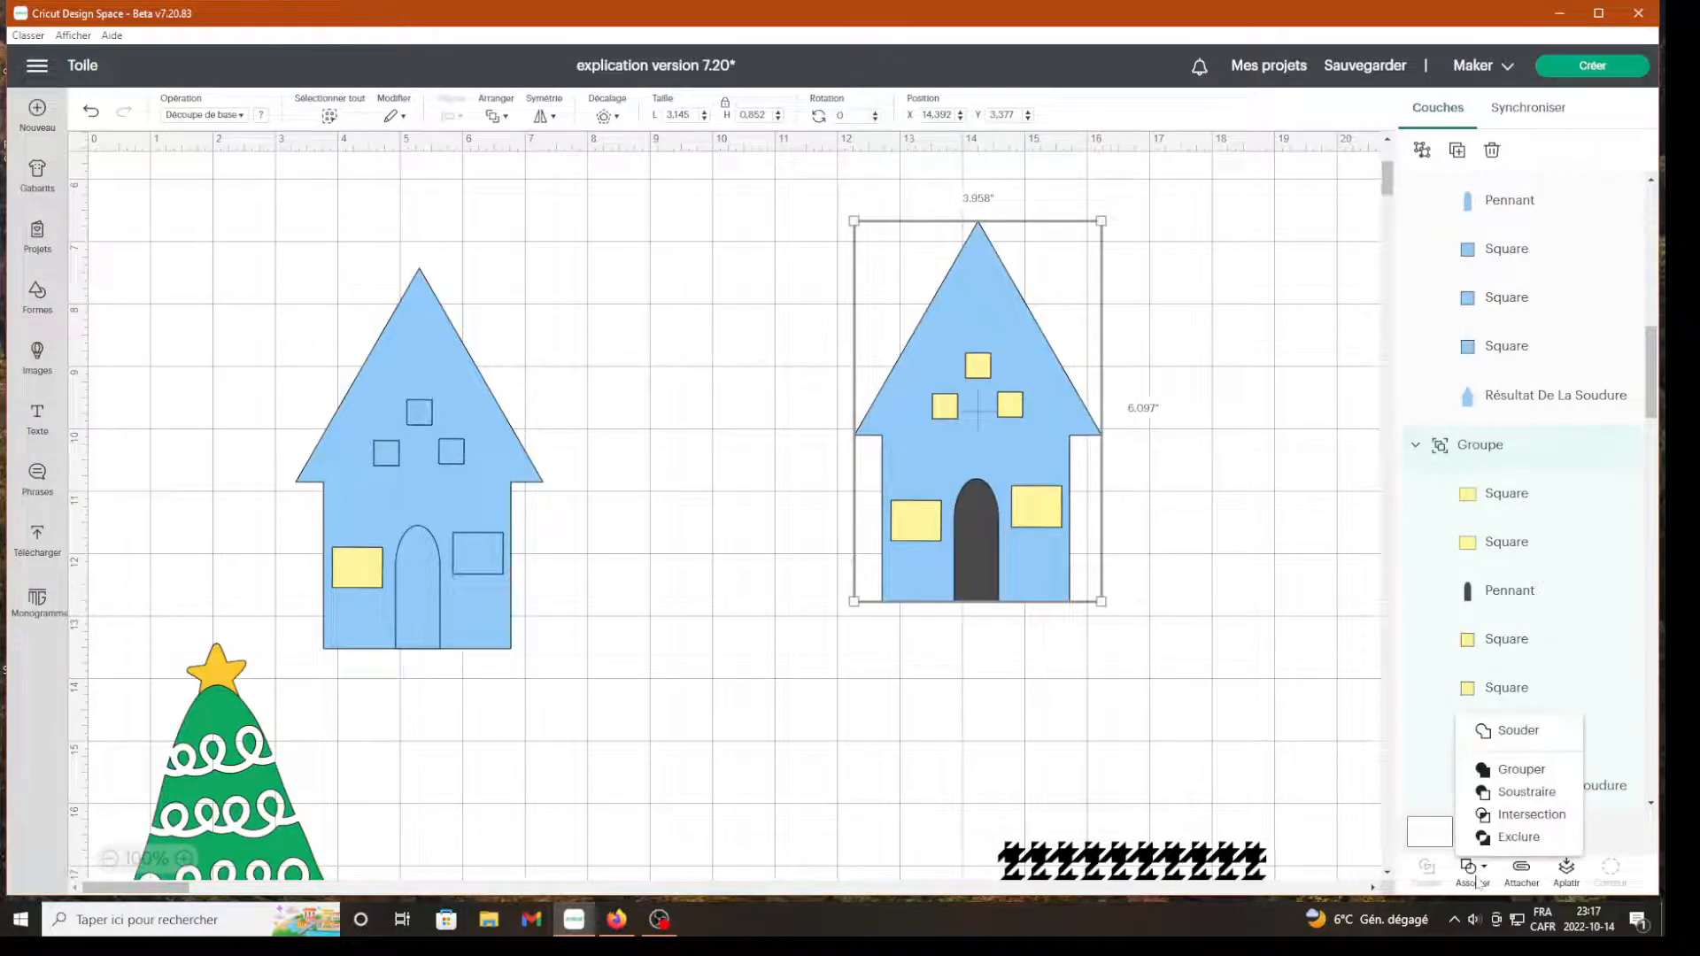
pyautogui.click(1523, 802)
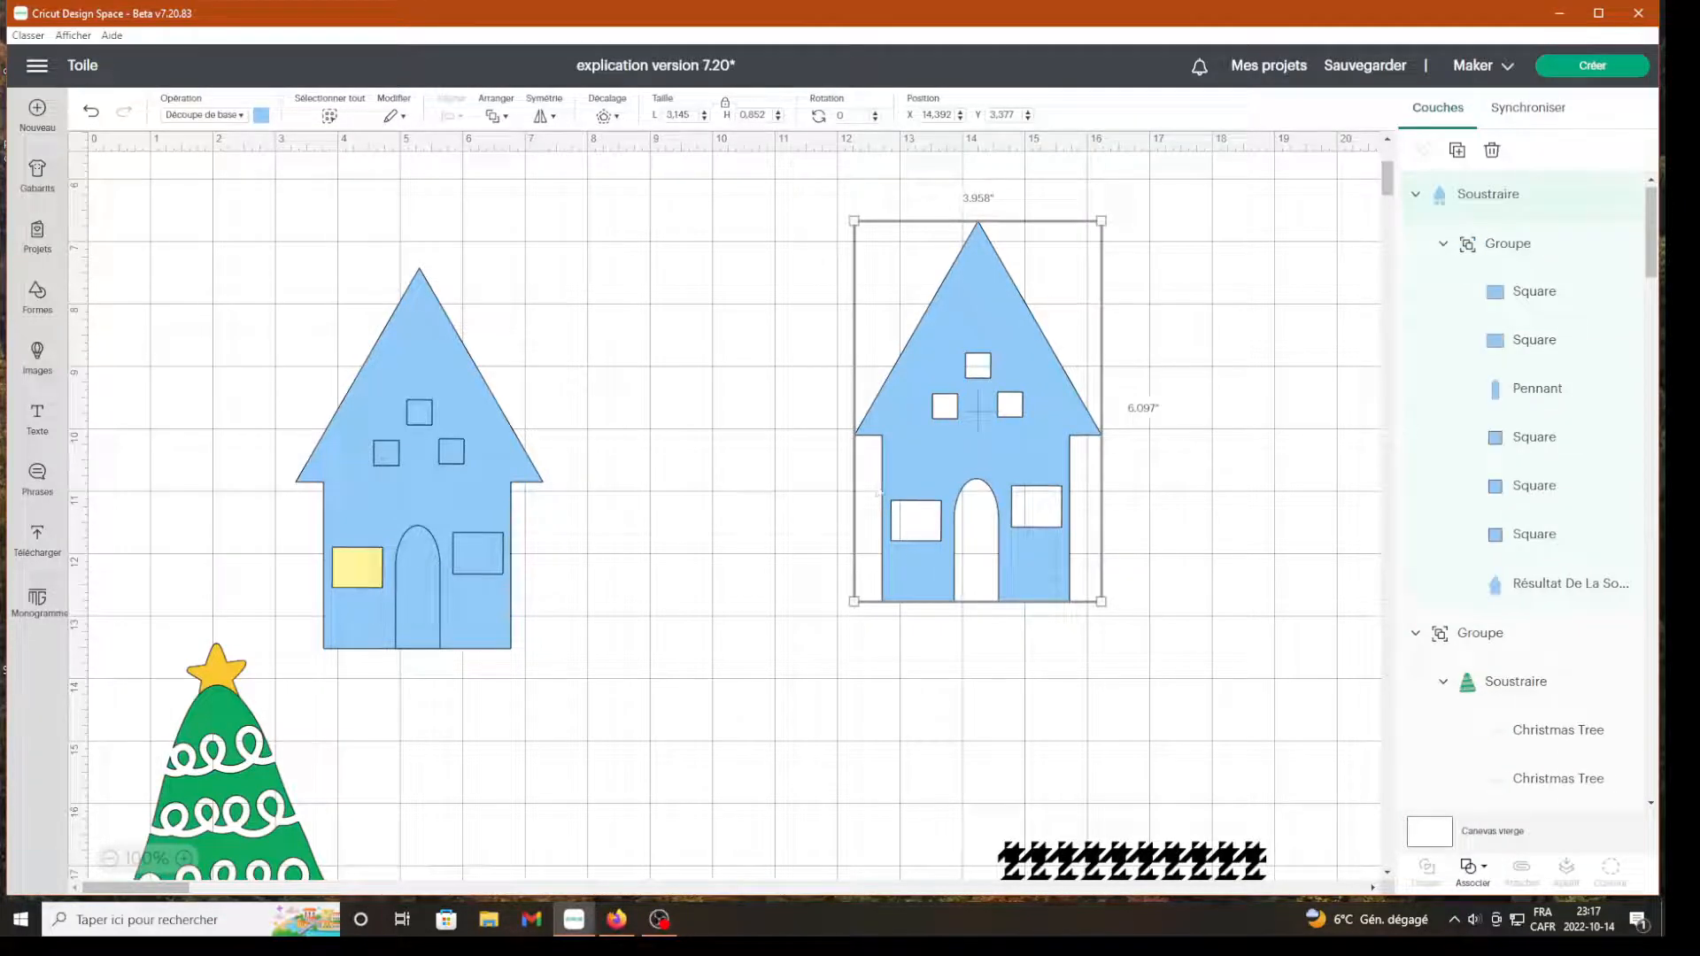
# Merge the subtracted house's layers with Fusionner les calques and shift the merged house slightly up and left
pyautogui.click(1473, 868)
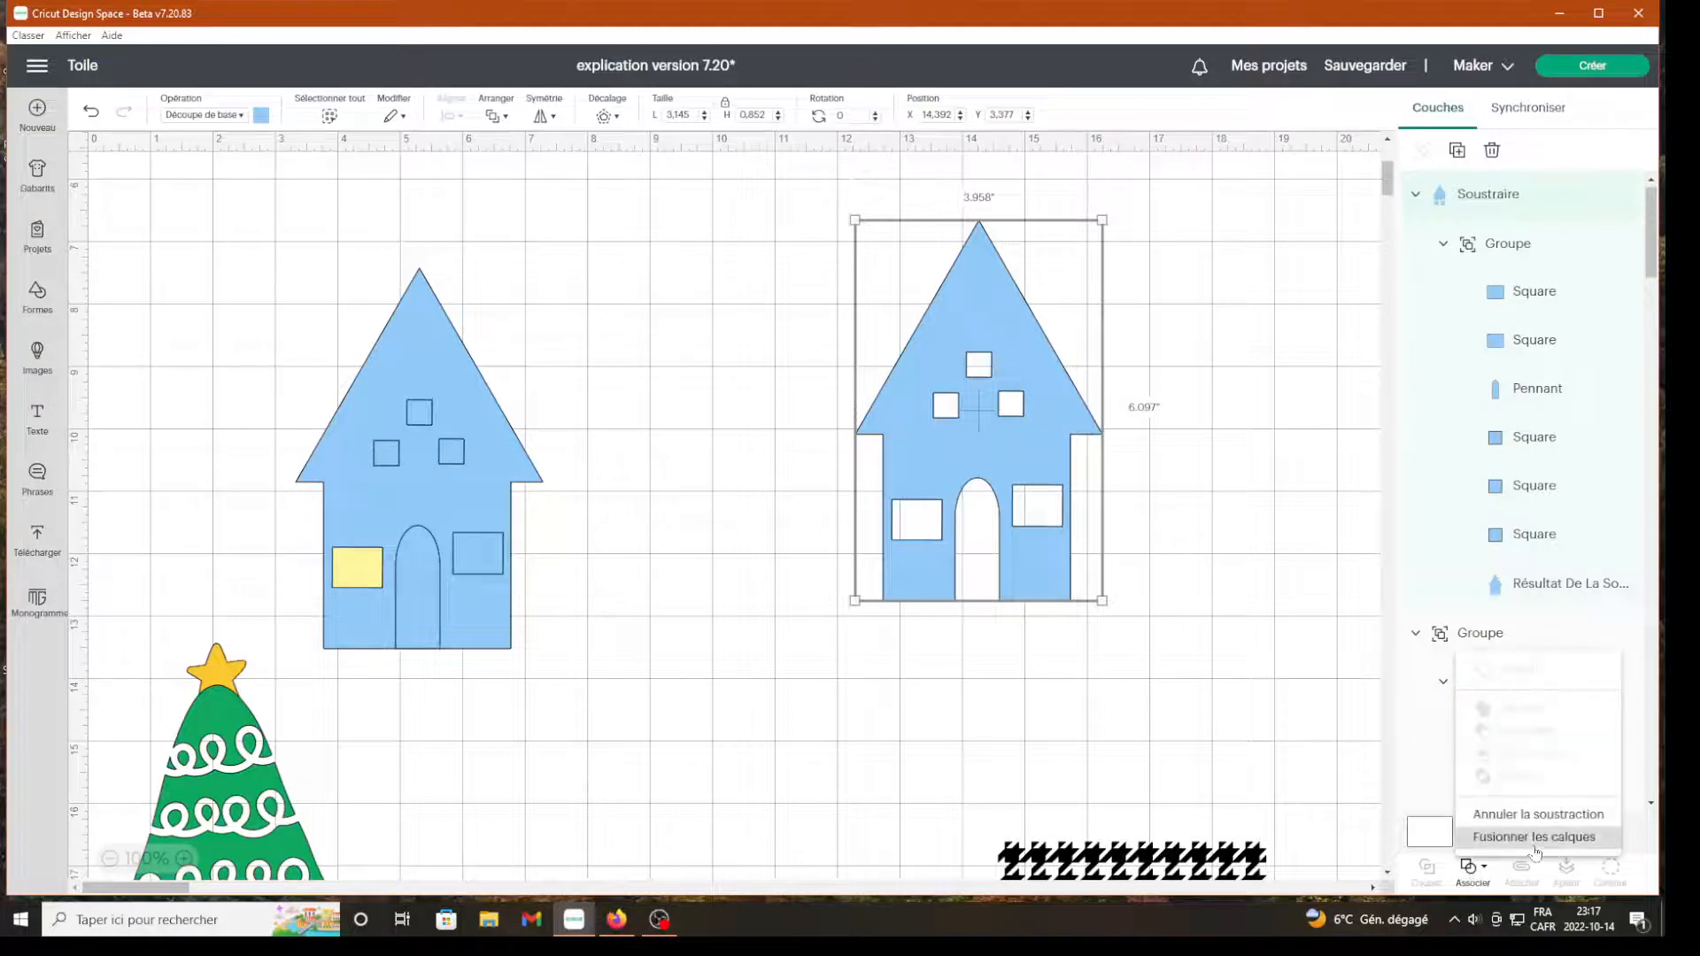
pyautogui.click(1535, 846)
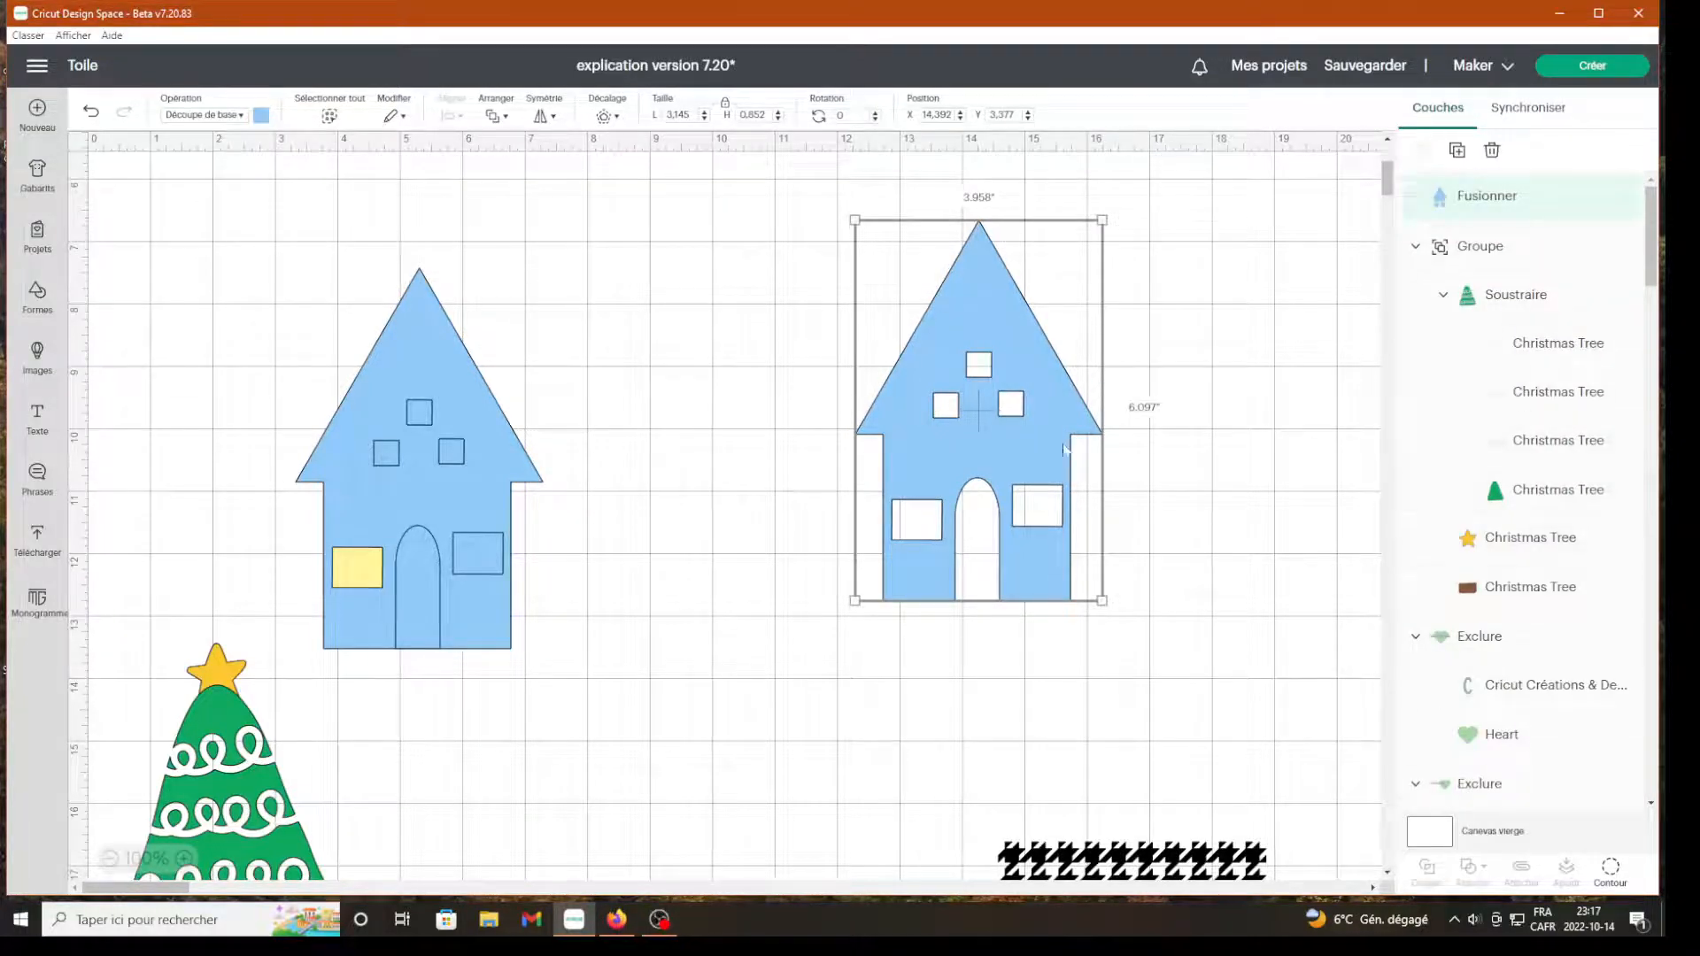
pyautogui.moveTo(1065, 497); pyautogui.dragTo(1043, 484)
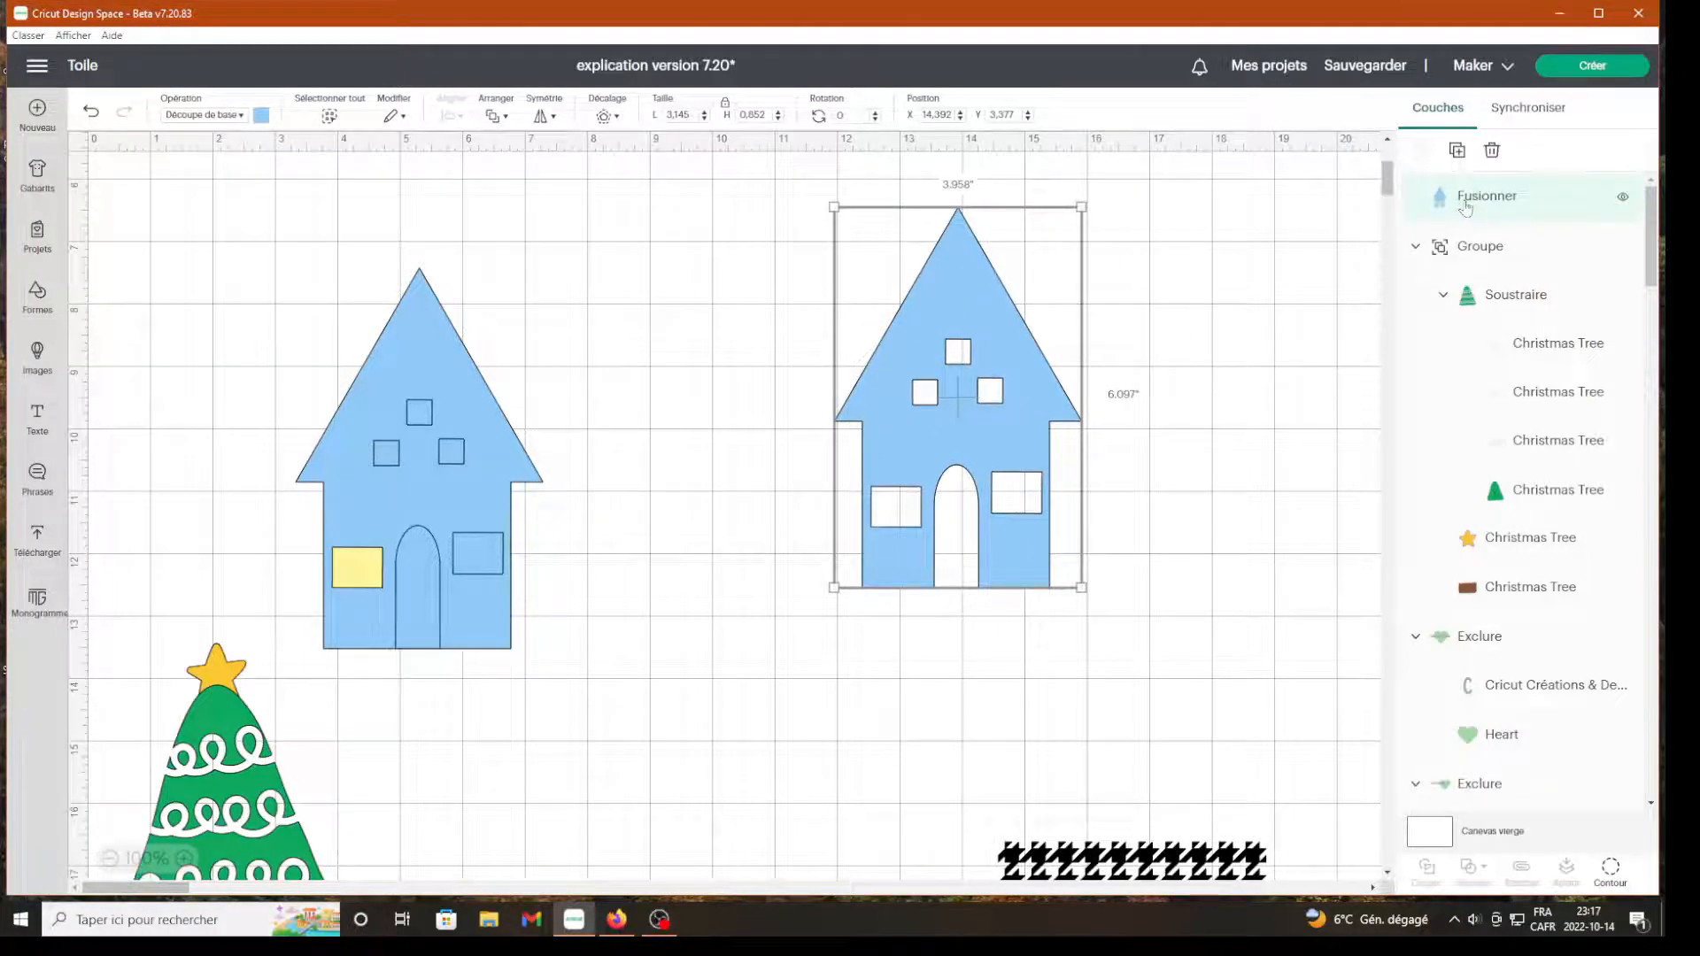
# Try merging the layers of the right-hand heart-and-text exclusion with Fusionner les calques, and undo the merge
pyautogui.scroll(-3, 1093, 551)
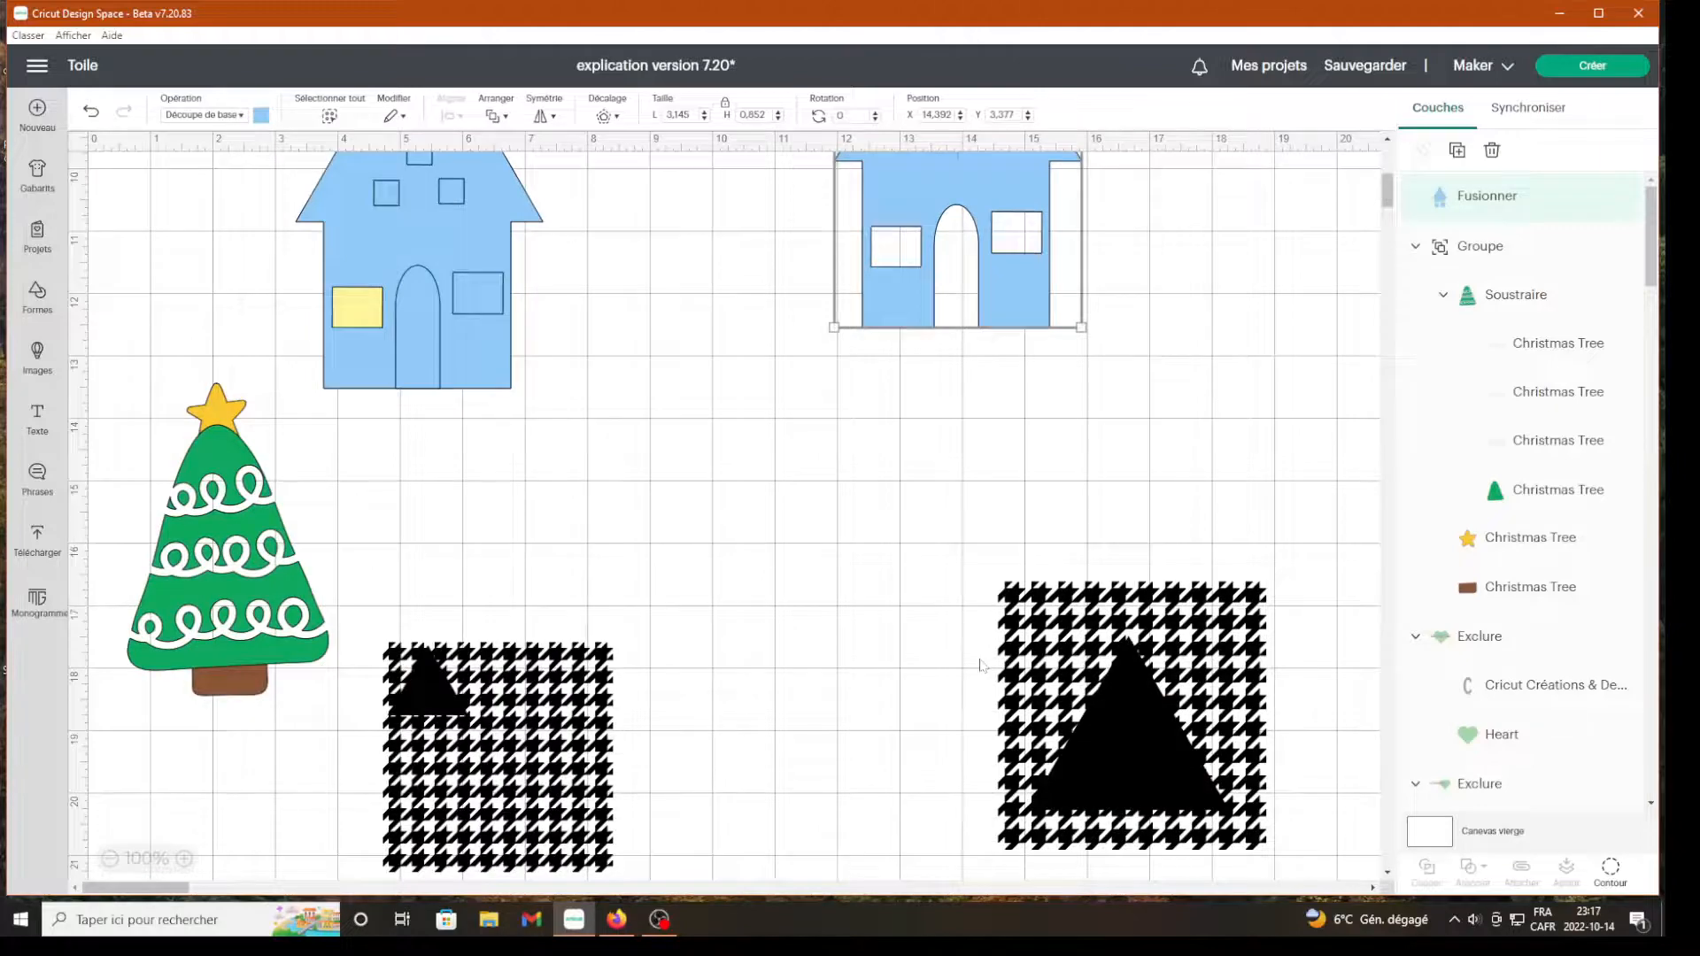
pyautogui.scroll(-7, 980, 666)
pyautogui.moveTo(794, 410); pyautogui.dragTo(1241, 600)
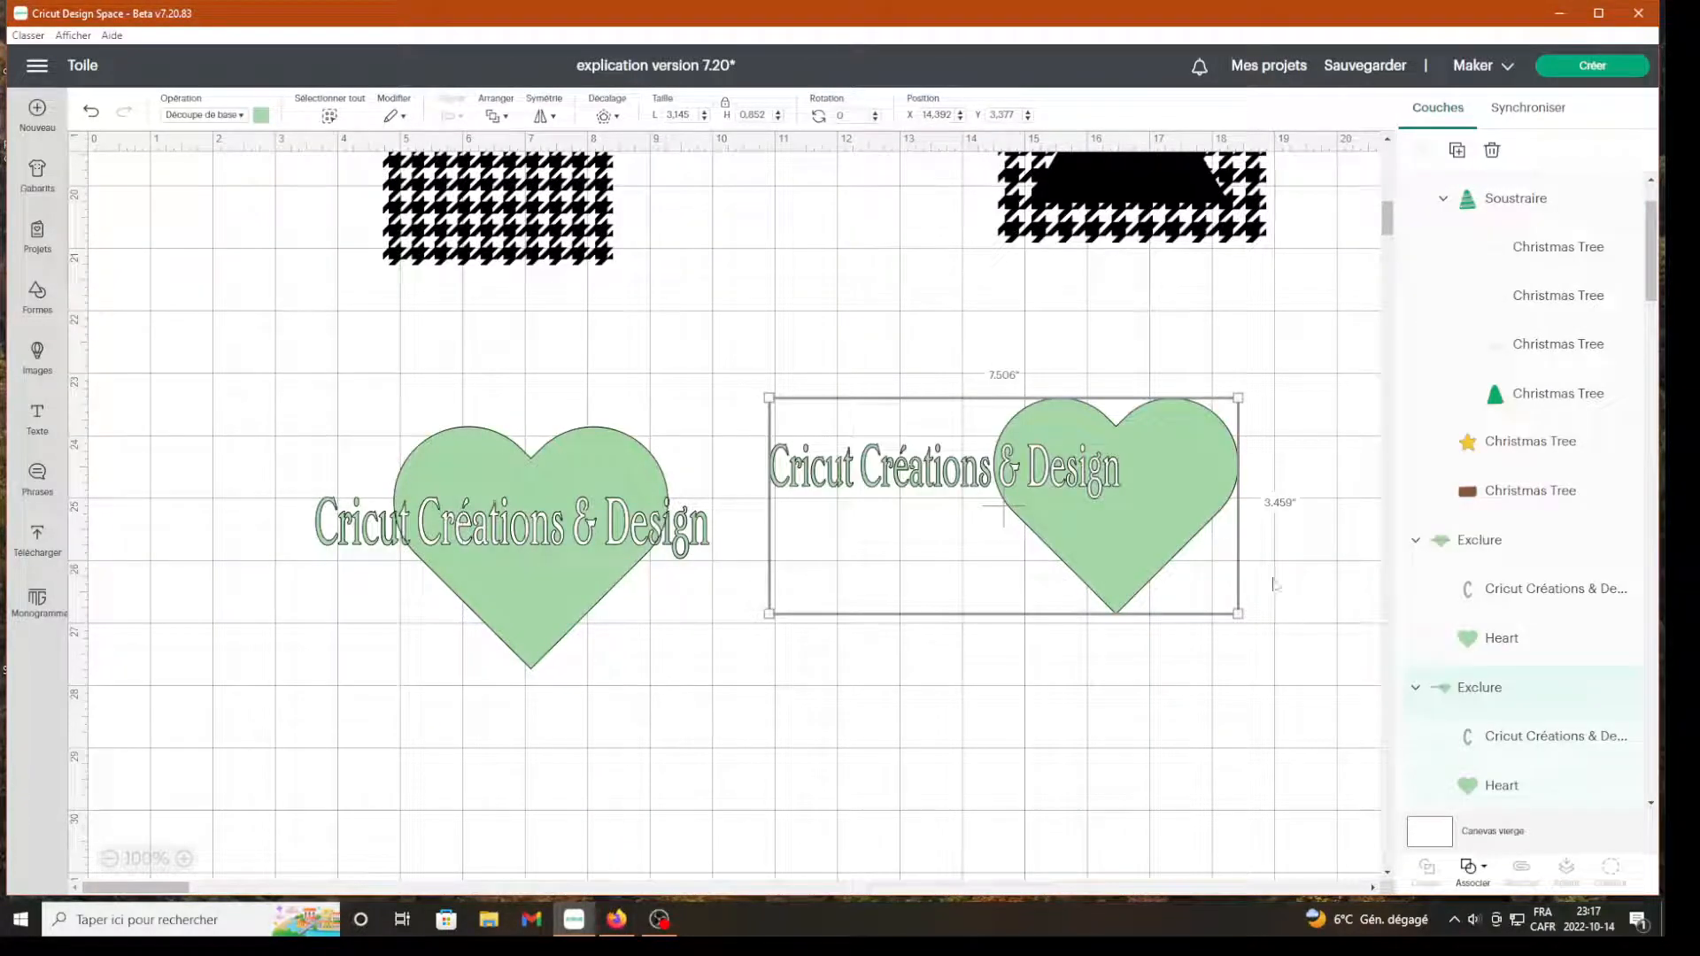
pyautogui.click(1472, 868)
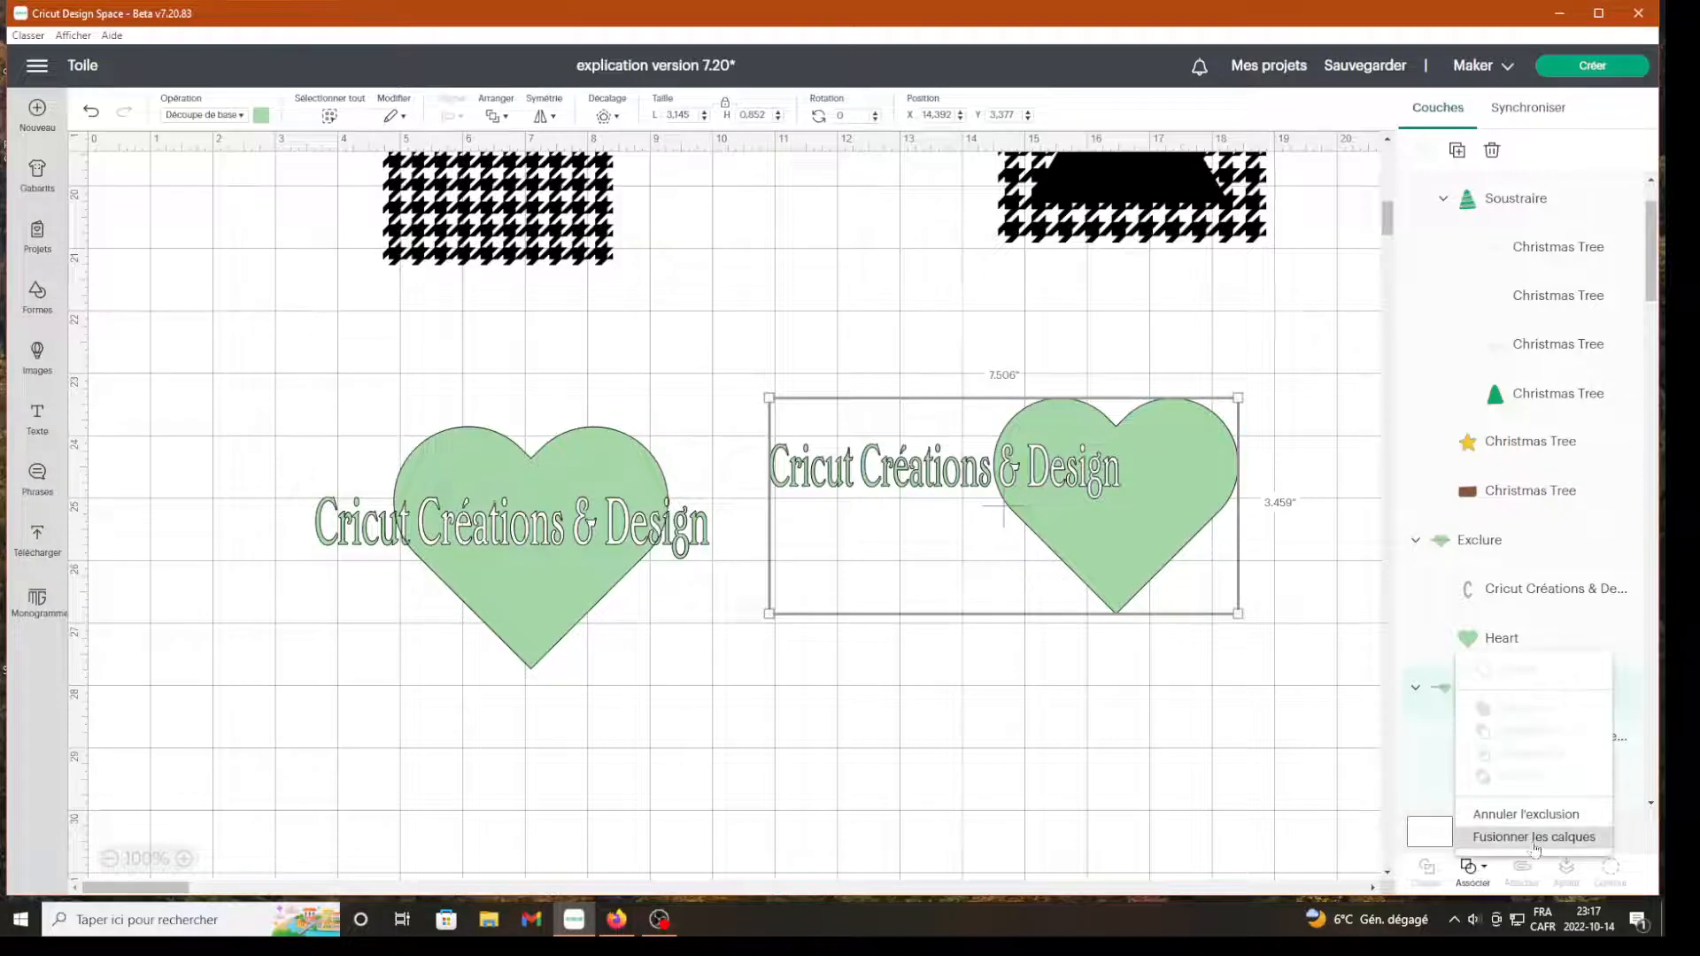
pyautogui.click(1533, 845)
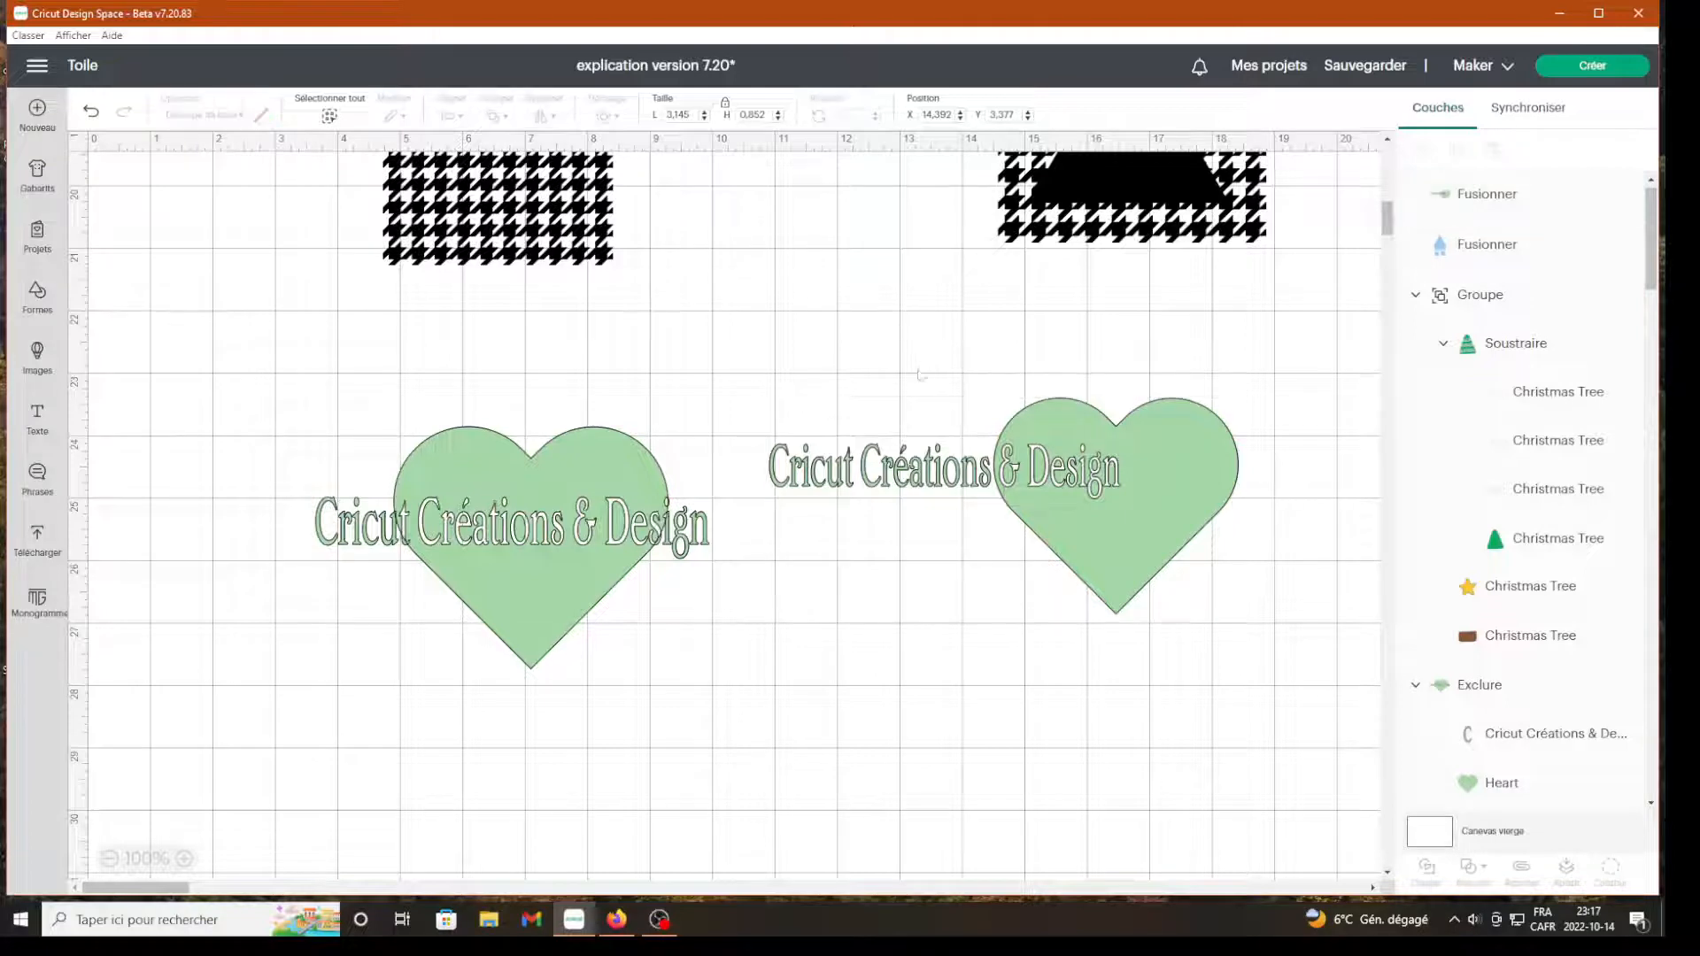
pyautogui.moveTo(864, 388); pyautogui.dragTo(1191, 602)
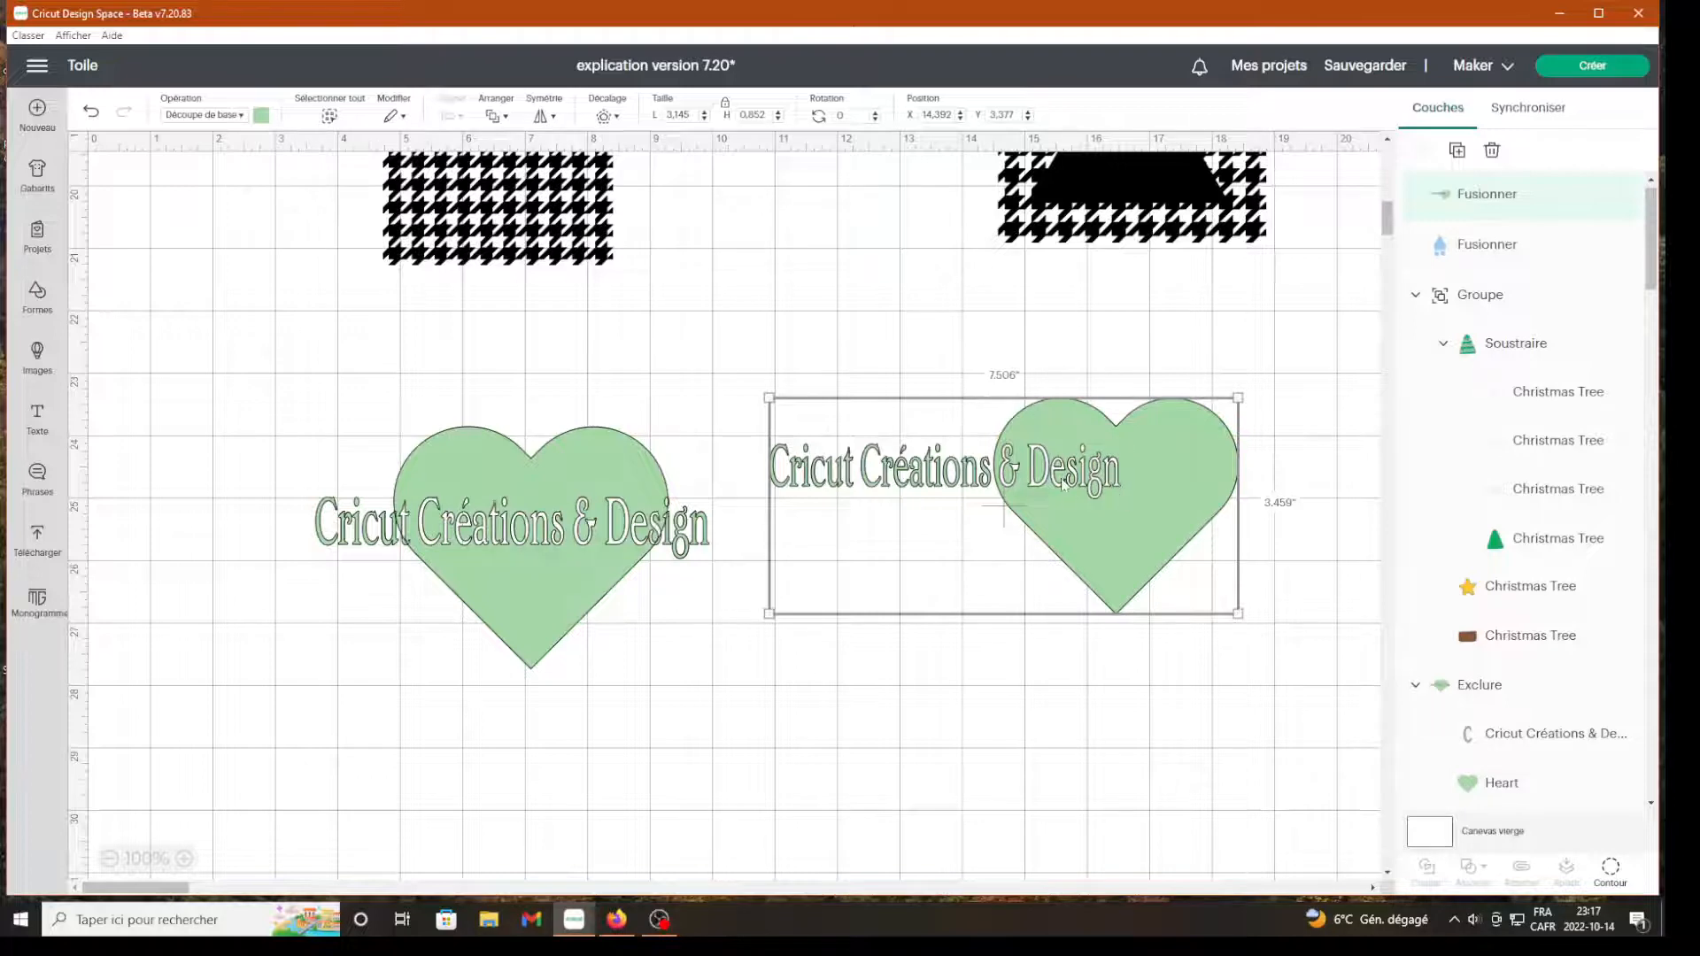
pyautogui.click(91, 113)
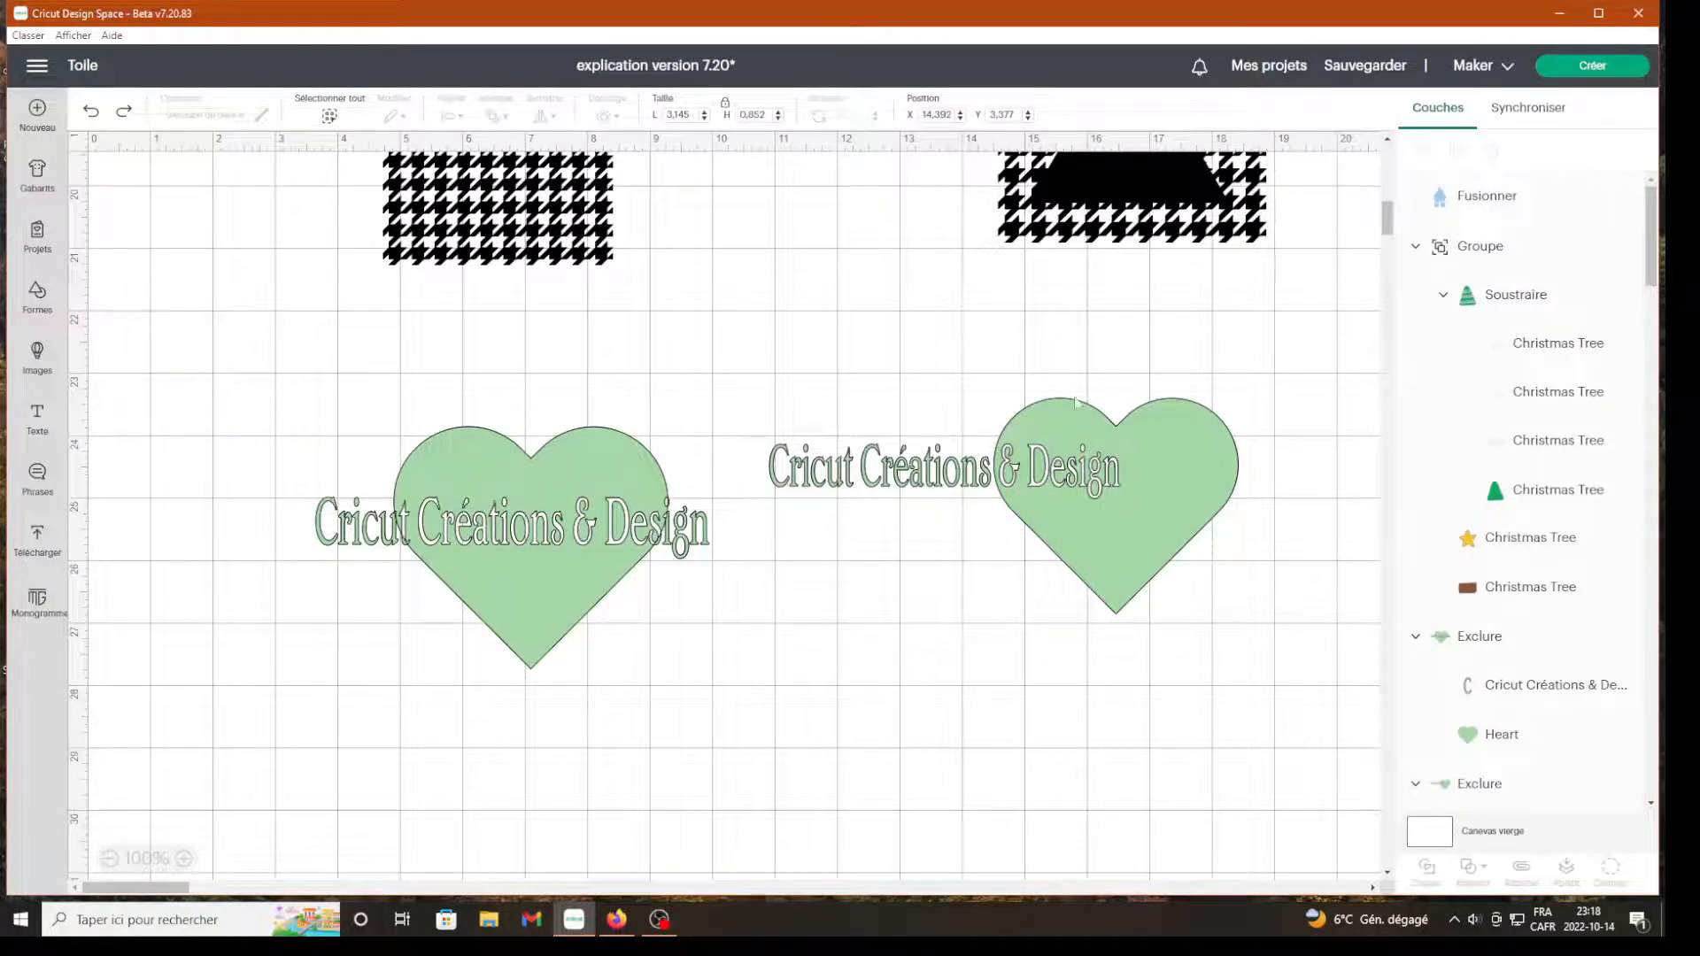
# Merge the right-hand heart-and-text exclusion with Fusionner les calques and move the merged design closer to the unmerged heart
pyautogui.moveTo(812, 427); pyautogui.dragTo(896, 454)
pyautogui.click(885, 448)
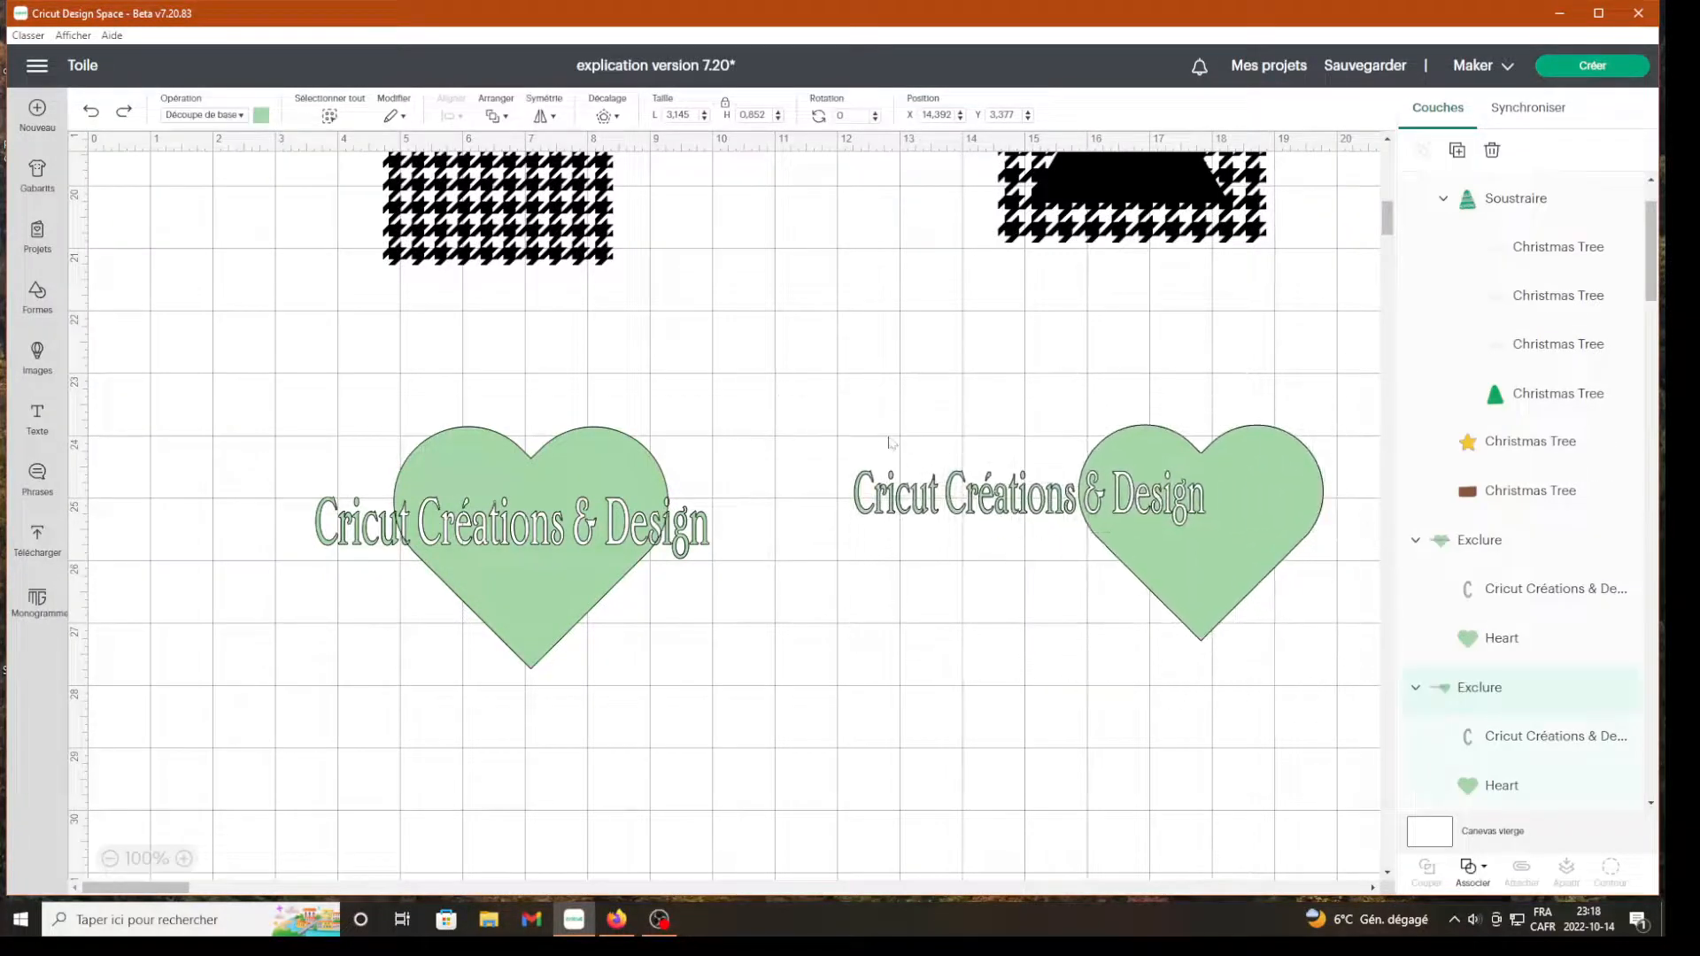
pyautogui.moveTo(836, 390); pyautogui.dragTo(1292, 665)
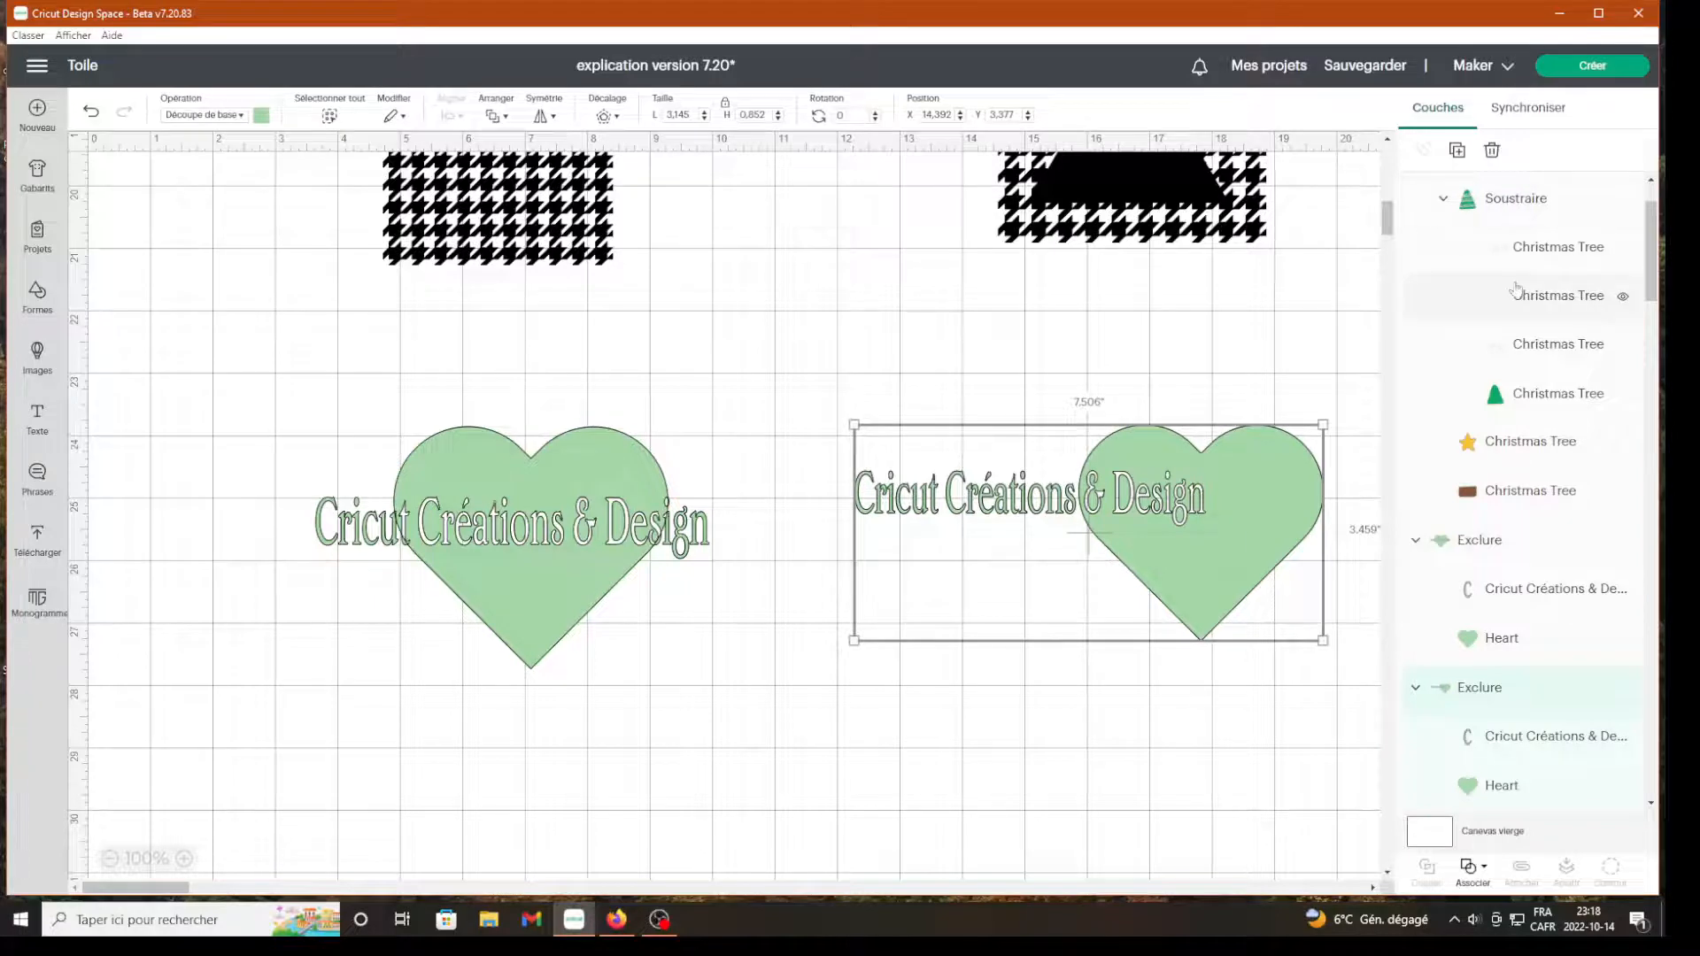
pyautogui.click(1472, 867)
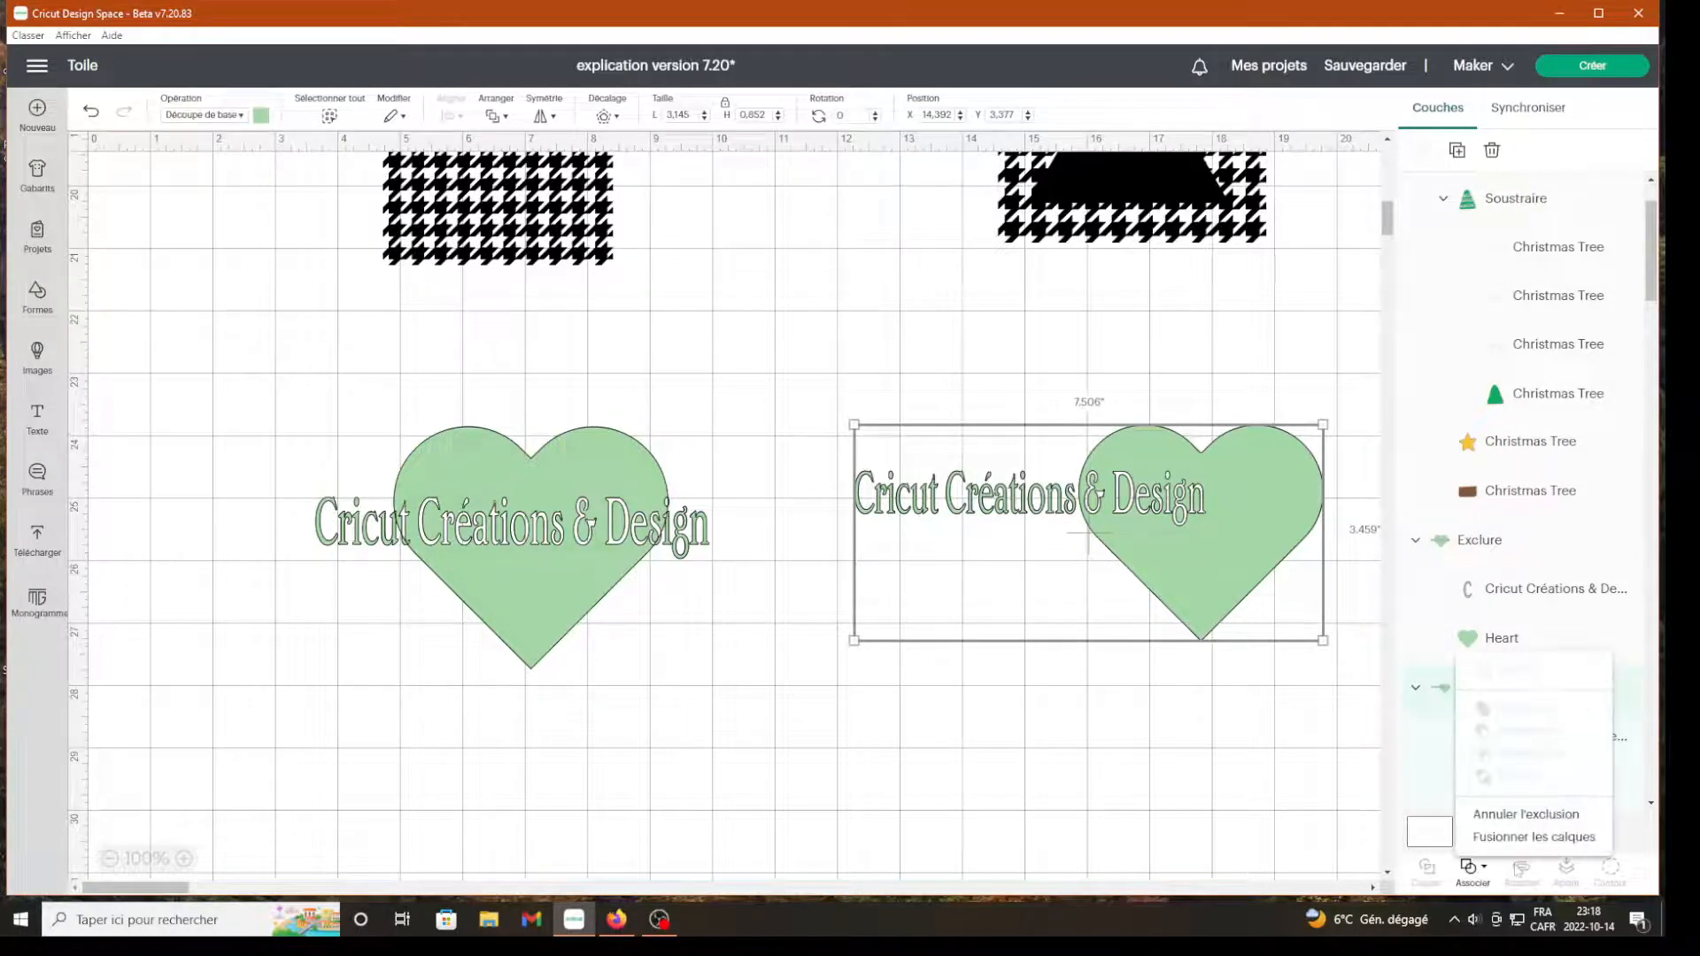
pyautogui.click(1496, 837)
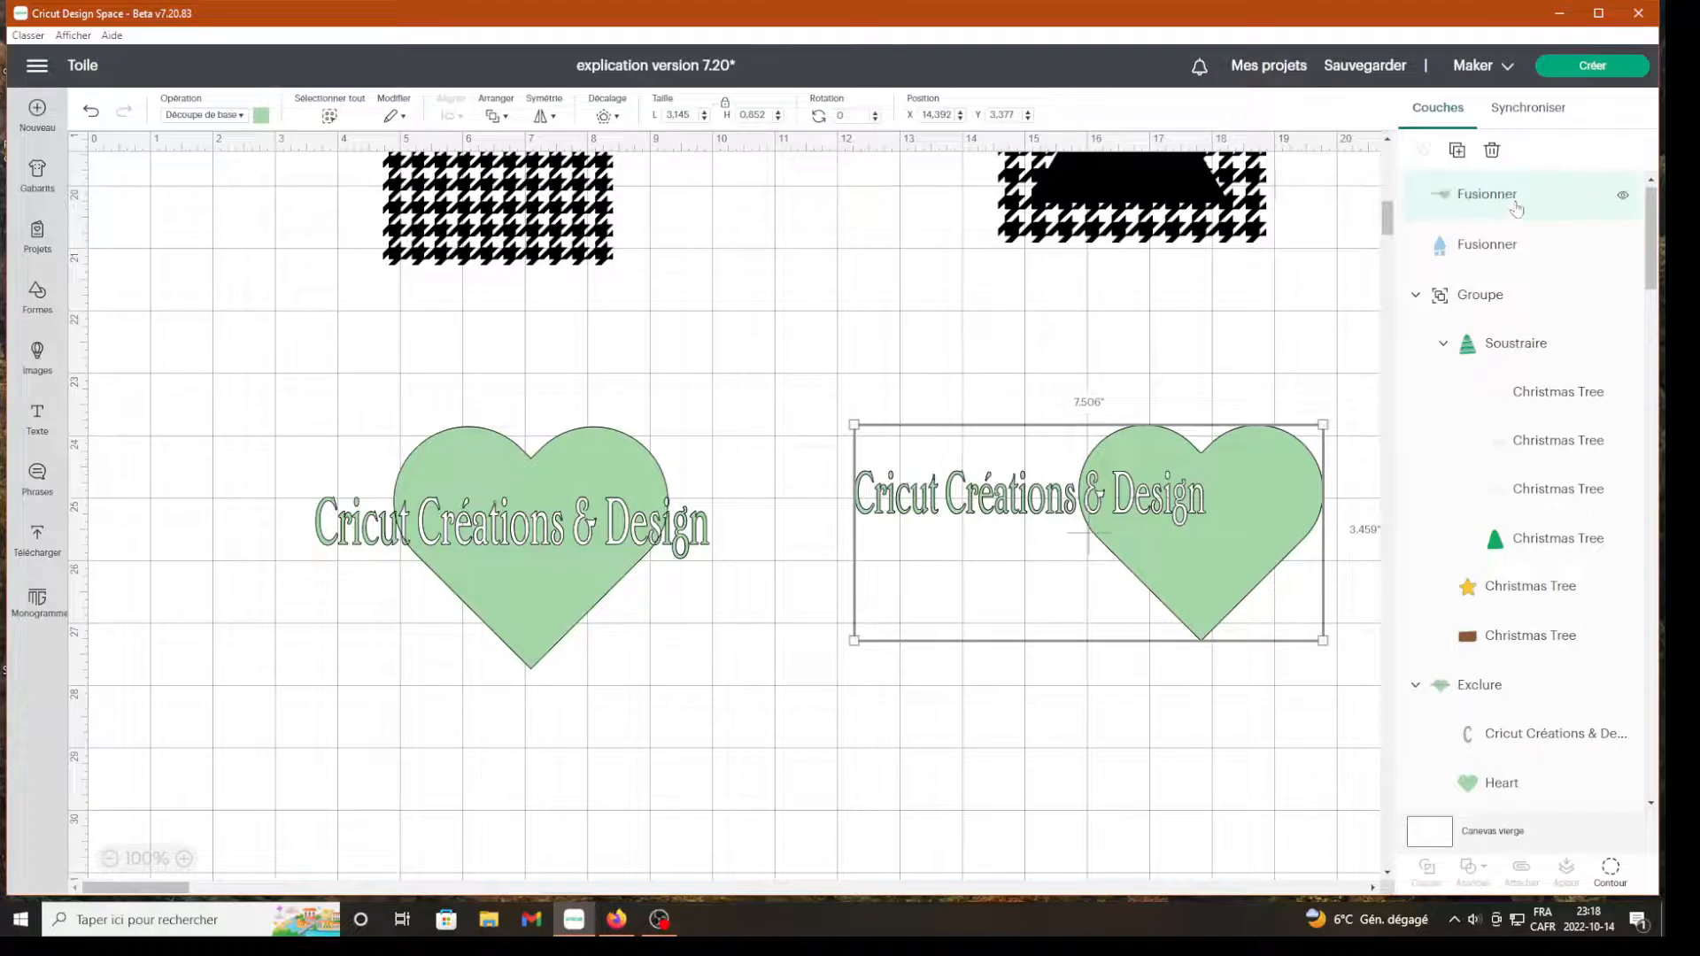
pyautogui.click(618, 577)
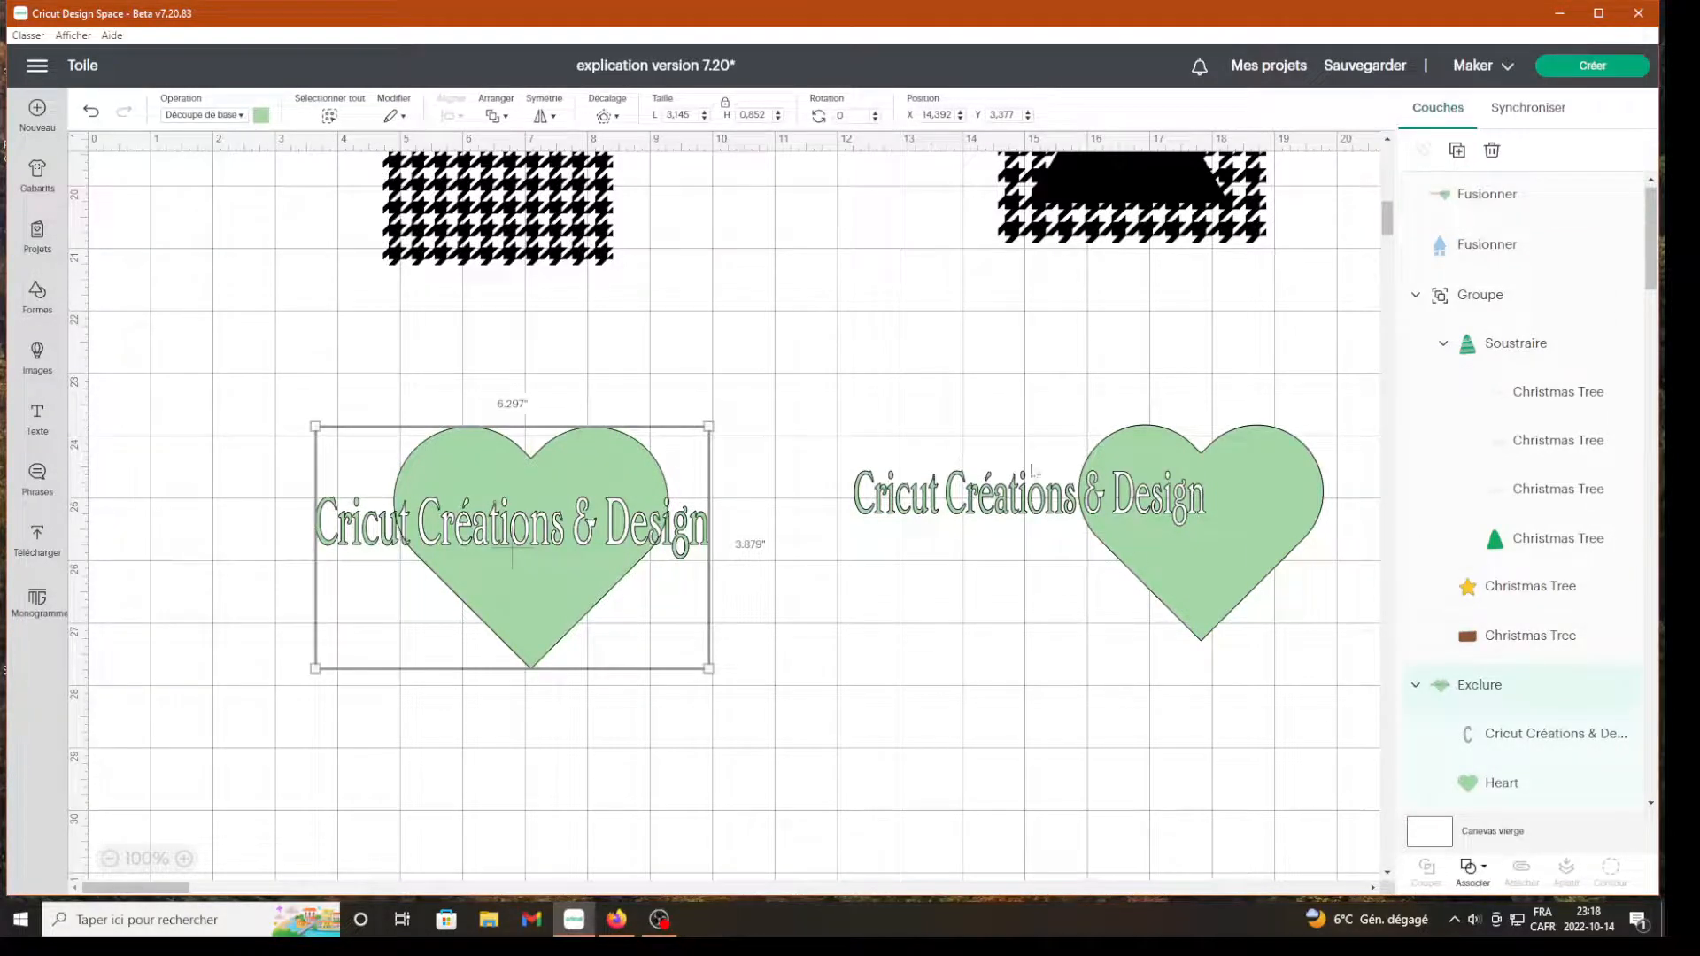
pyautogui.moveTo(1242, 514); pyautogui.dragTo(1154, 508)
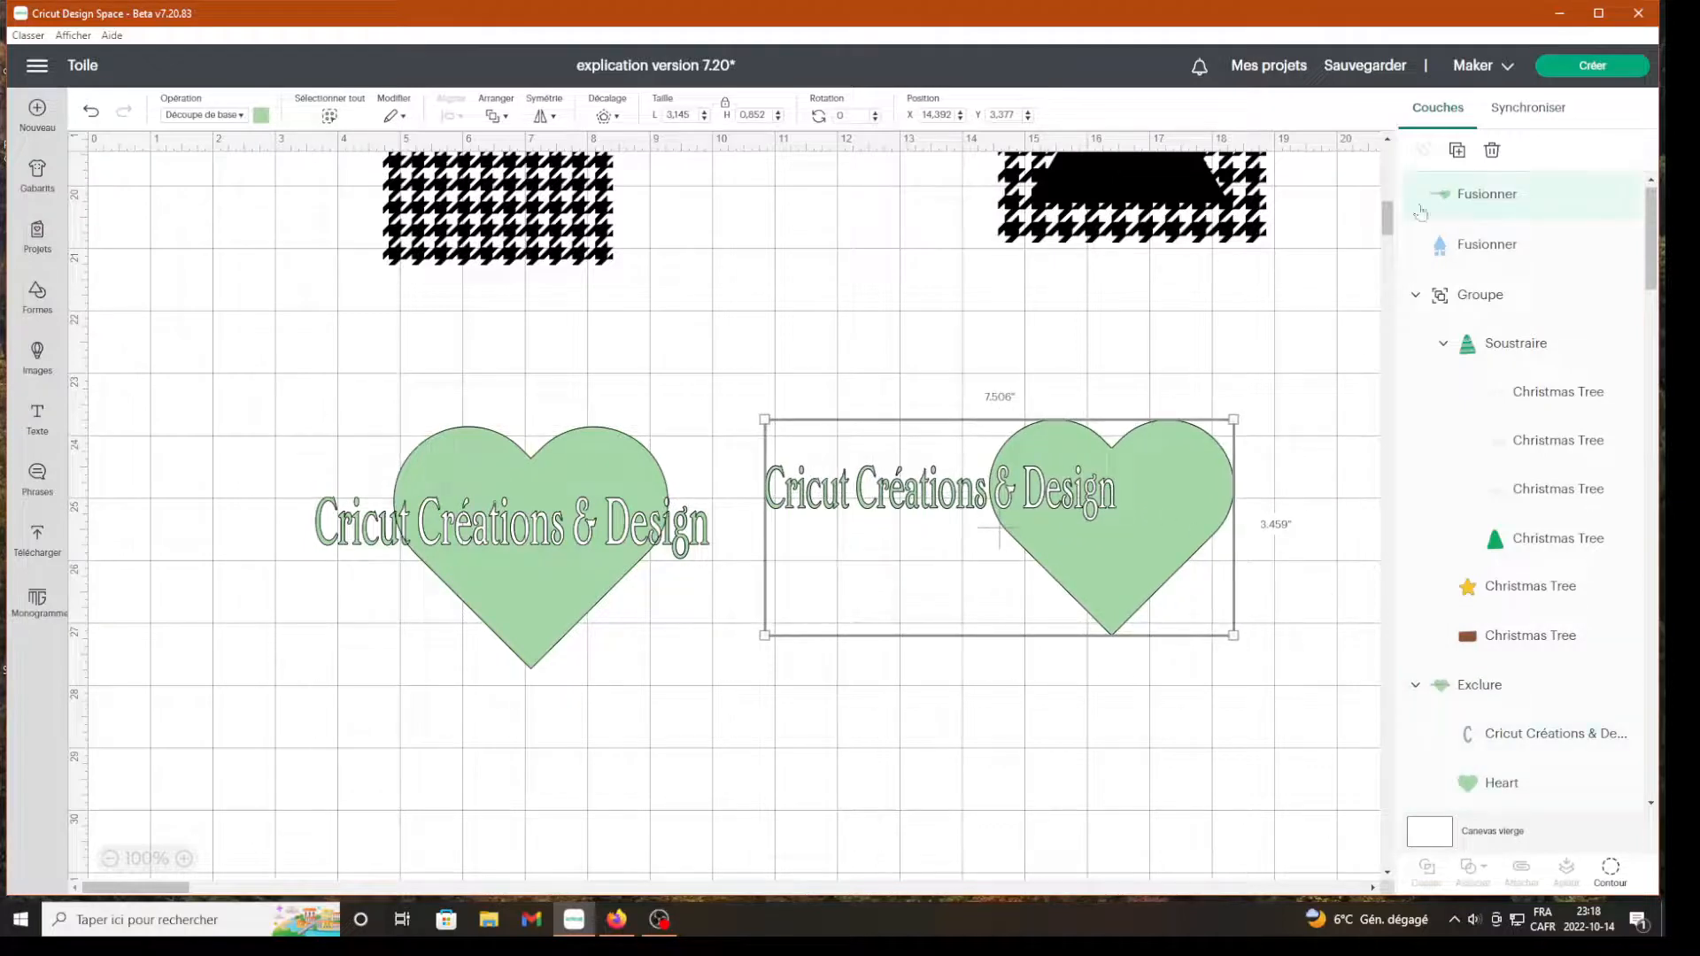